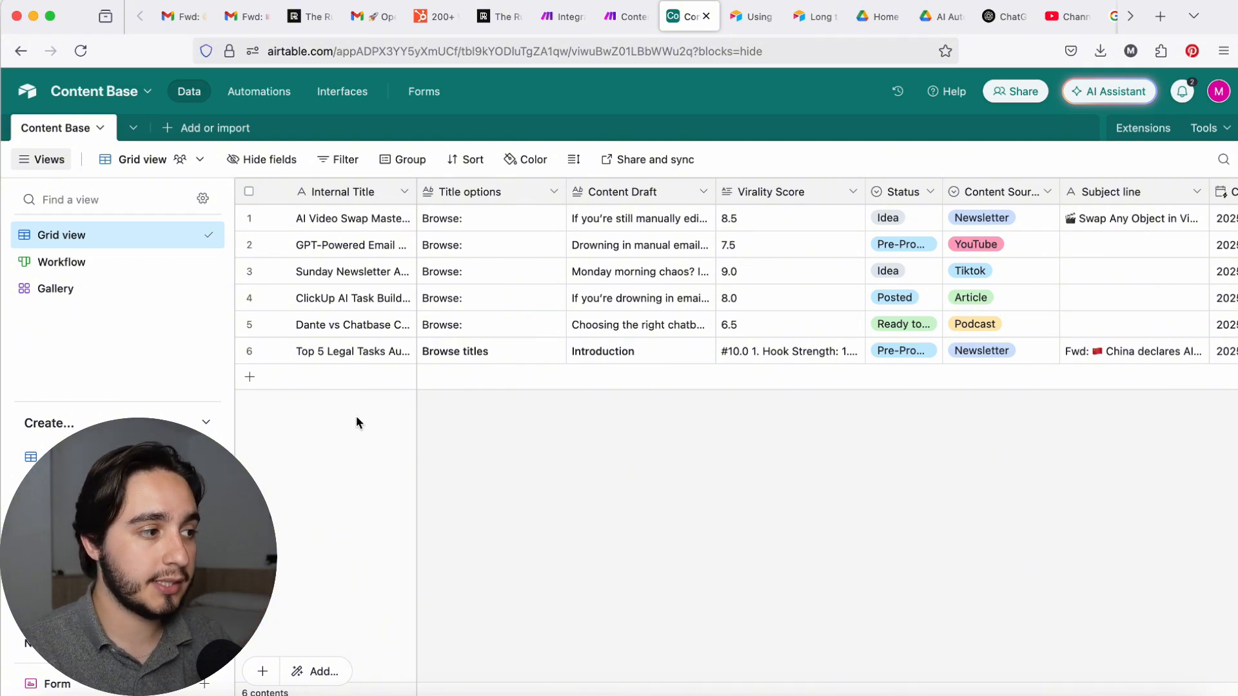
Step: Open the Workflow board view of the content base
{"action": "left_click", "coordinate": [52, 262]}
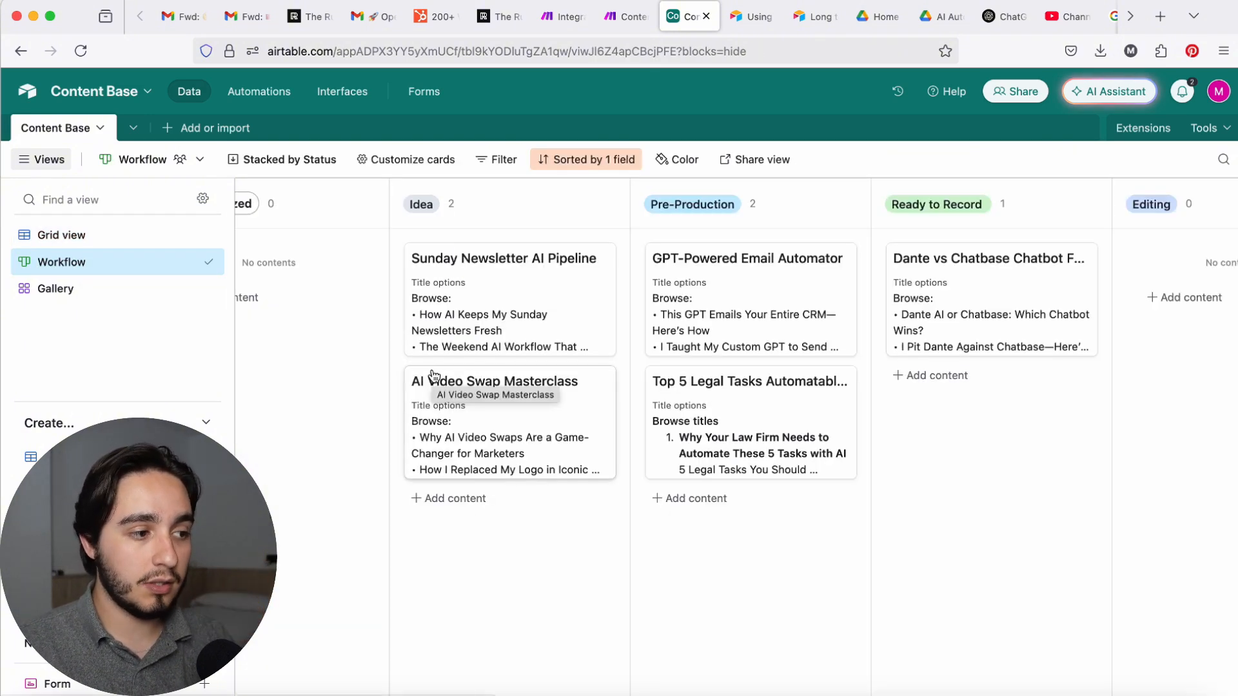
{"action": "left_click", "coordinate": [462, 498]}
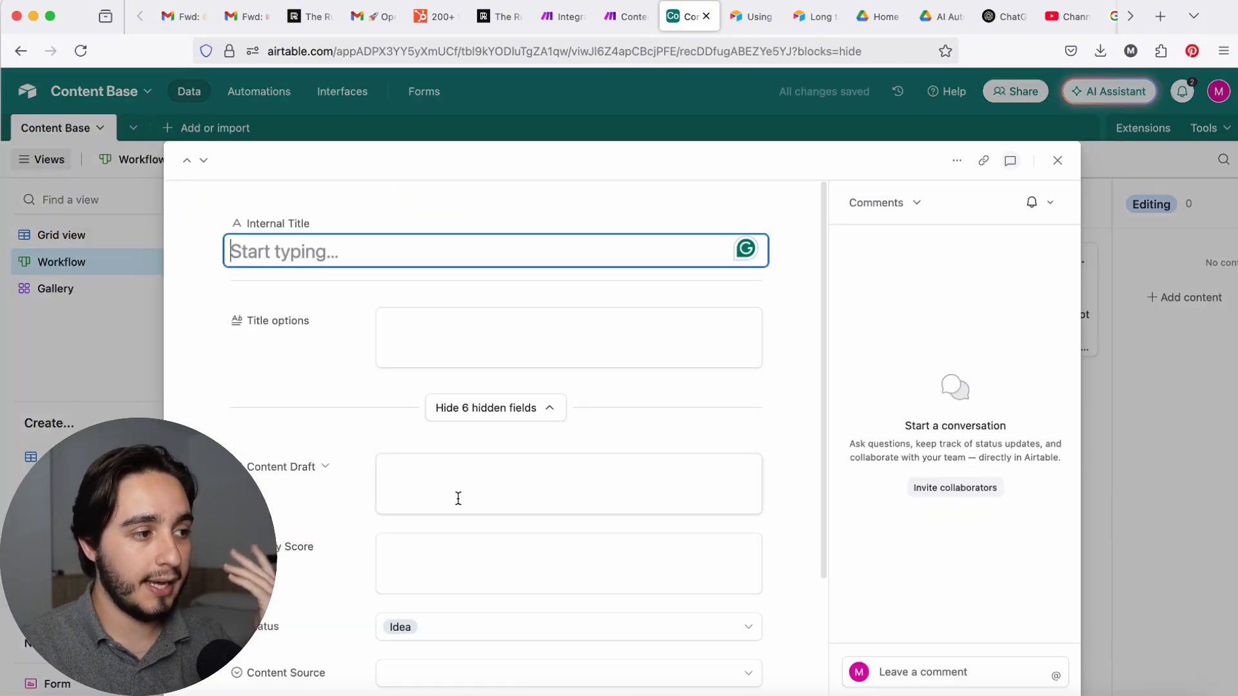
{"action": "left_click", "coordinate": [1058, 161]}
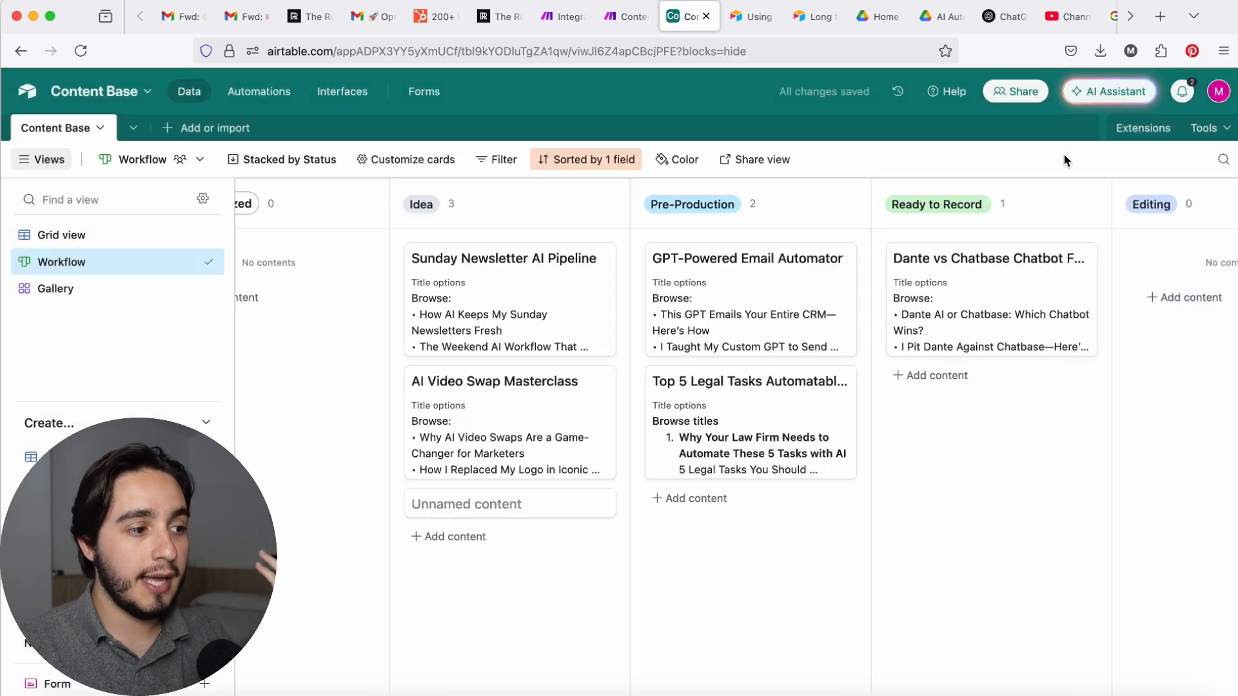
{"action": "right_click", "coordinate": [600, 508]}
{"action": "left_click", "coordinate": [685, 488]}
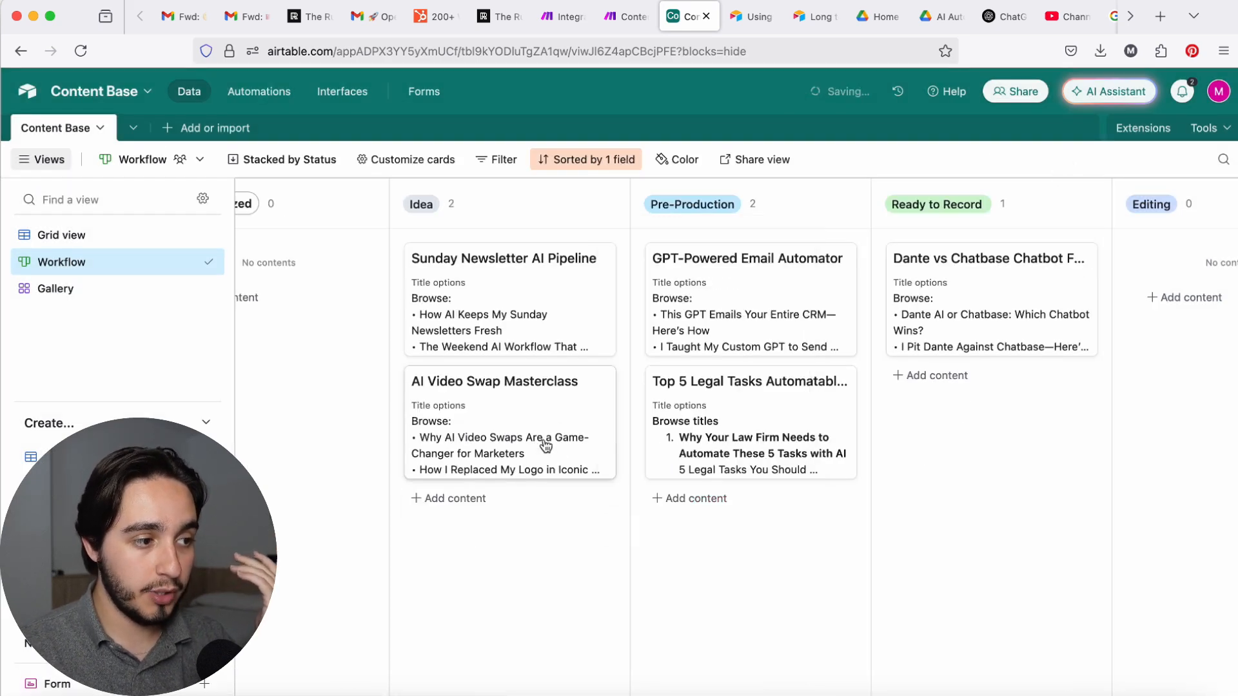
Step: Move the AI Video Swap Masterclass card to Pre-Production and the GPT-Powered Email Automator card to Idea
{"action": "left_click_drag", "start_coordinate": [542, 443], "coordinate": [512, 397]}
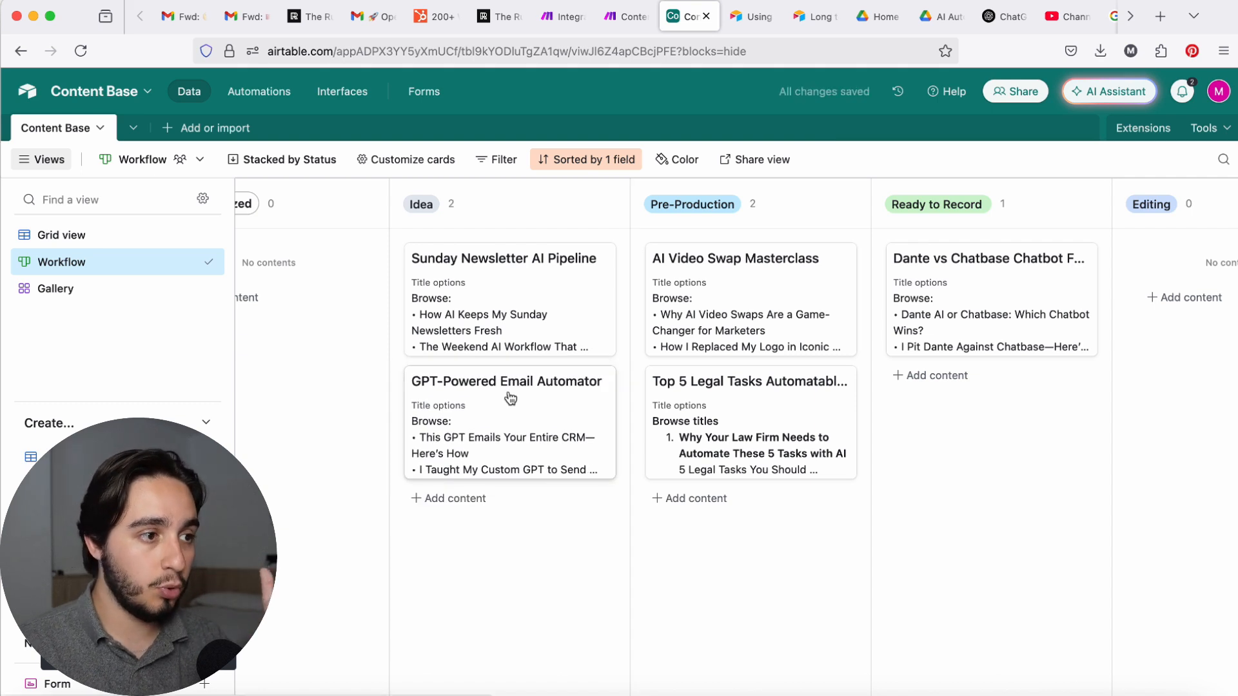
{"action": "scroll", "coordinate": [511, 399], "scroll_direction": "right", "scroll_amount": 5}
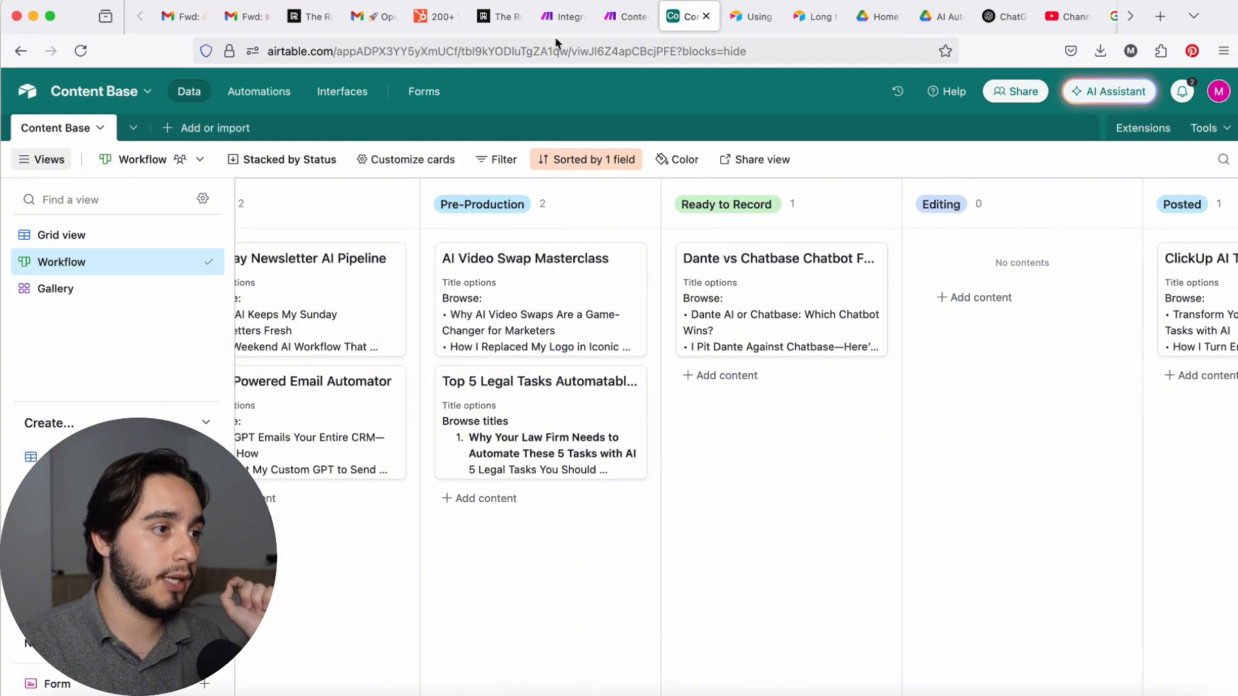
Step: Switch to Make and run the Gmail, OpenAI and JSON integration scenario once
{"action": "left_click", "coordinate": [558, 19]}
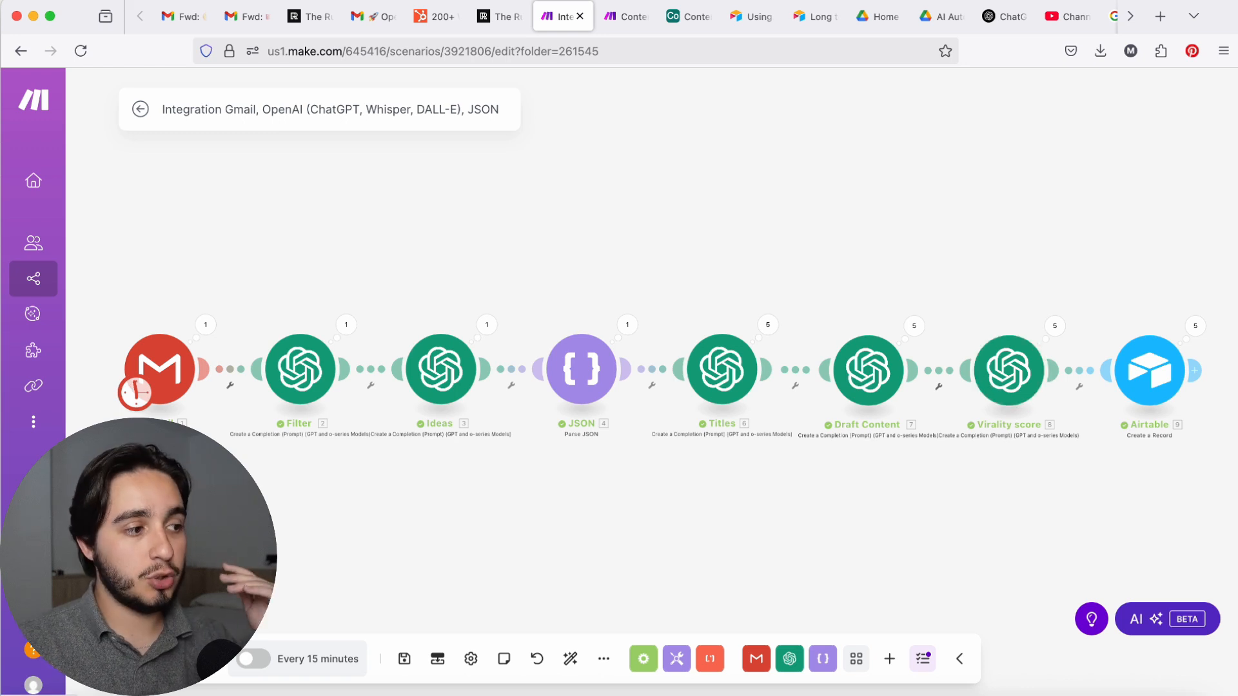
{"action": "left_click", "coordinate": [164, 660]}
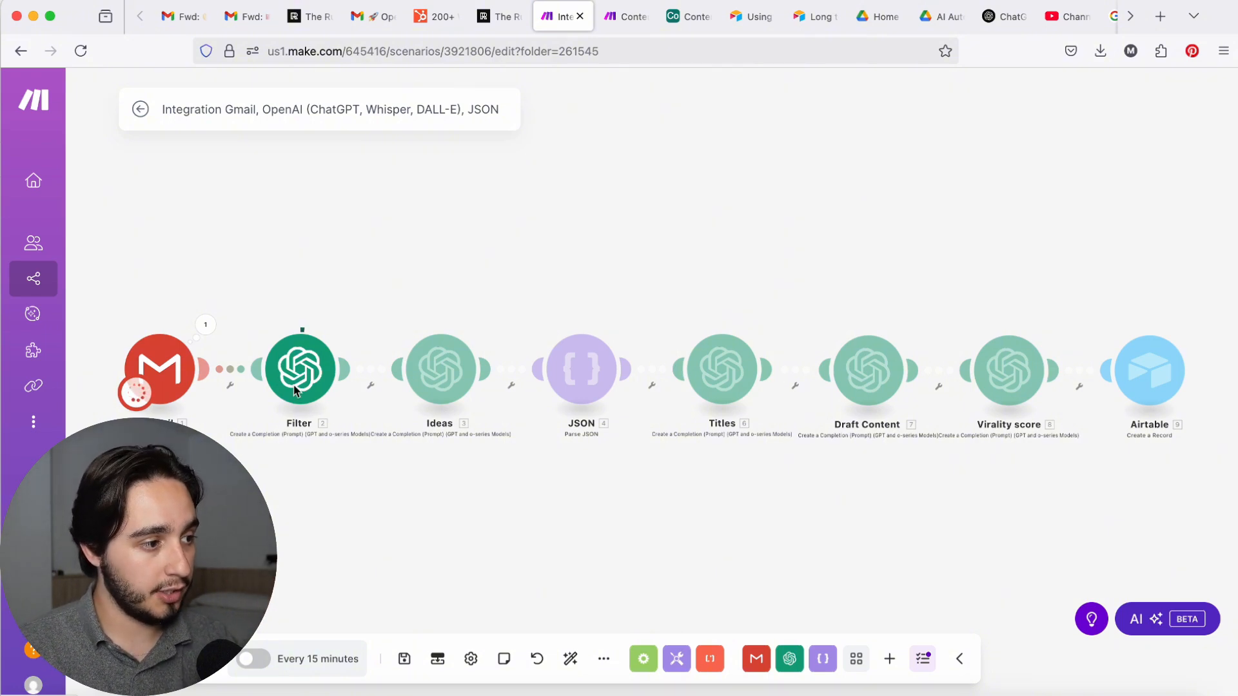
Step: Follow the scenario run from the Filter module through Ideas, JSON, Titles and Draft Content to Virality score and Airtable
{"action": "scroll", "coordinate": [295, 389], "scroll_direction": "down", "scroll_amount": 3}
{"action": "scroll", "coordinate": [294, 389], "scroll_direction": "up", "scroll_amount": 6}
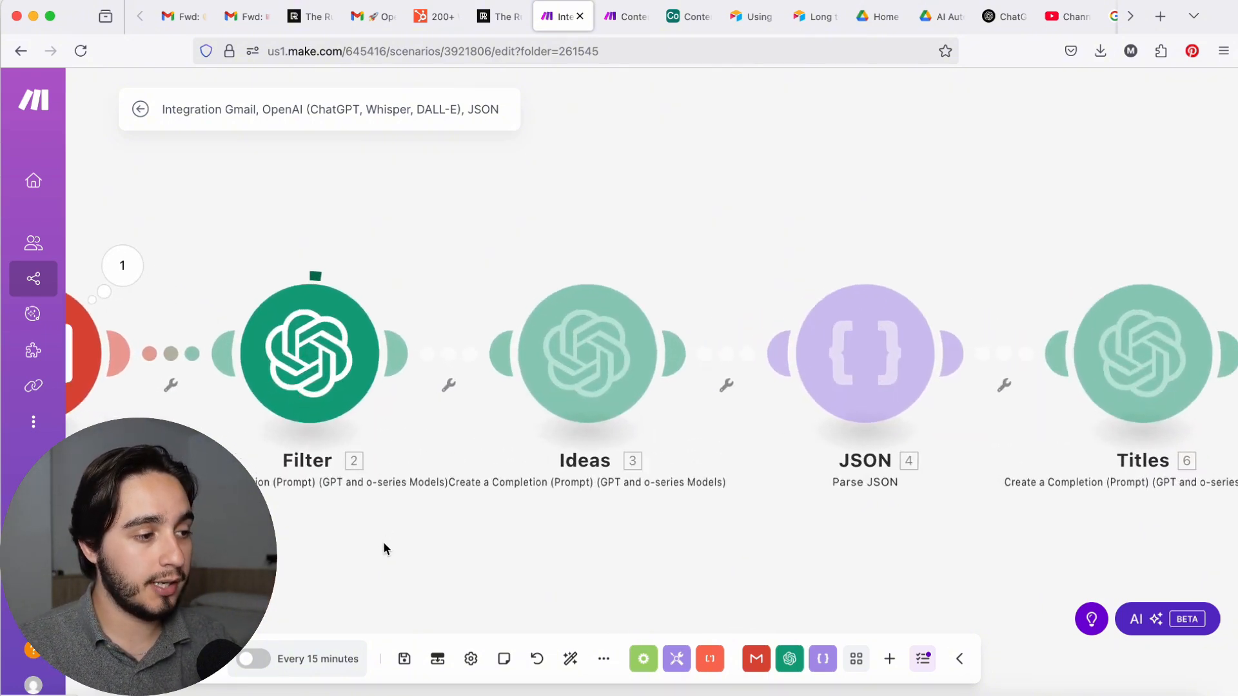
{"action": "left_click_drag", "start_coordinate": [379, 553], "coordinate": [489, 563]}
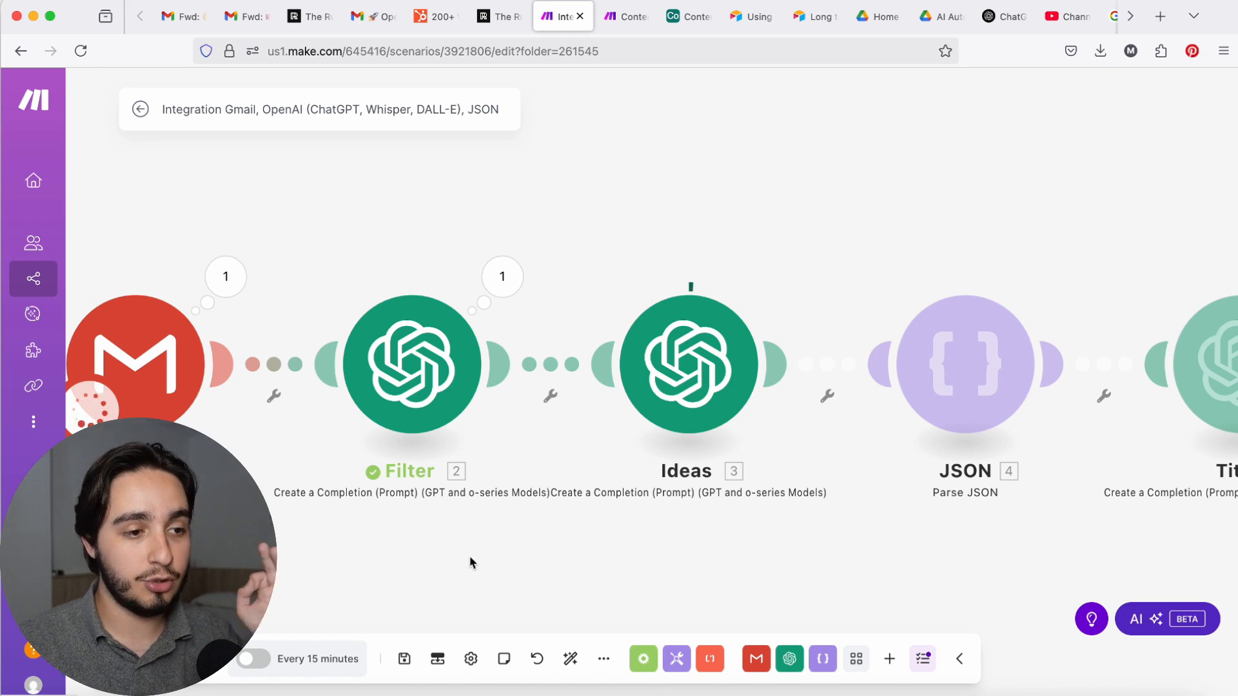
{"action": "left_click_drag", "start_coordinate": [655, 572], "coordinate": [623, 570]}
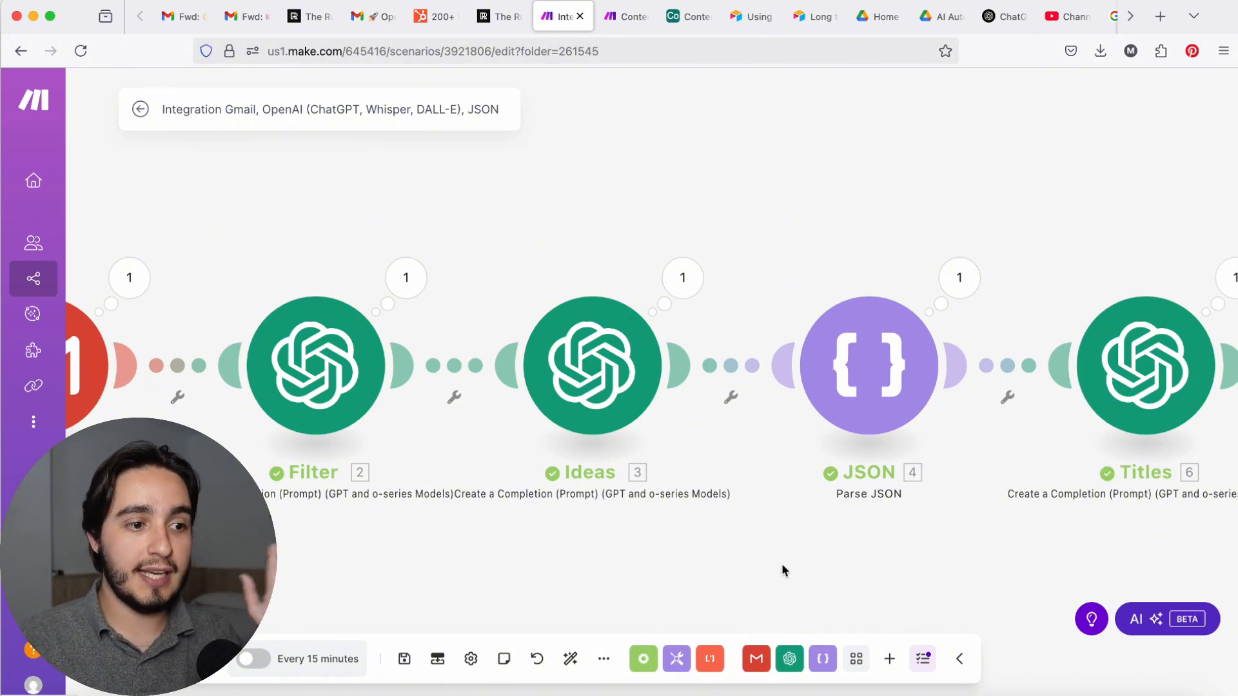
{"action": "left_click_drag", "start_coordinate": [782, 569], "coordinate": [503, 556]}
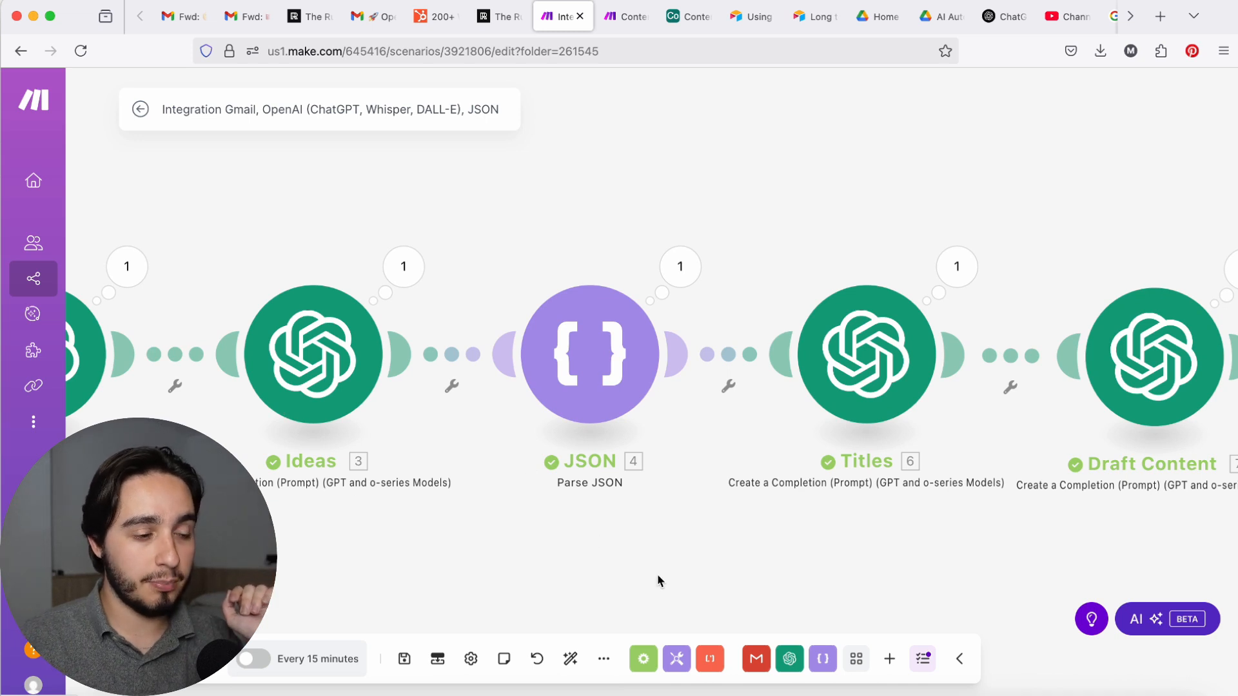
{"action": "scroll", "coordinate": [658, 580], "scroll_direction": "down", "scroll_amount": 2}
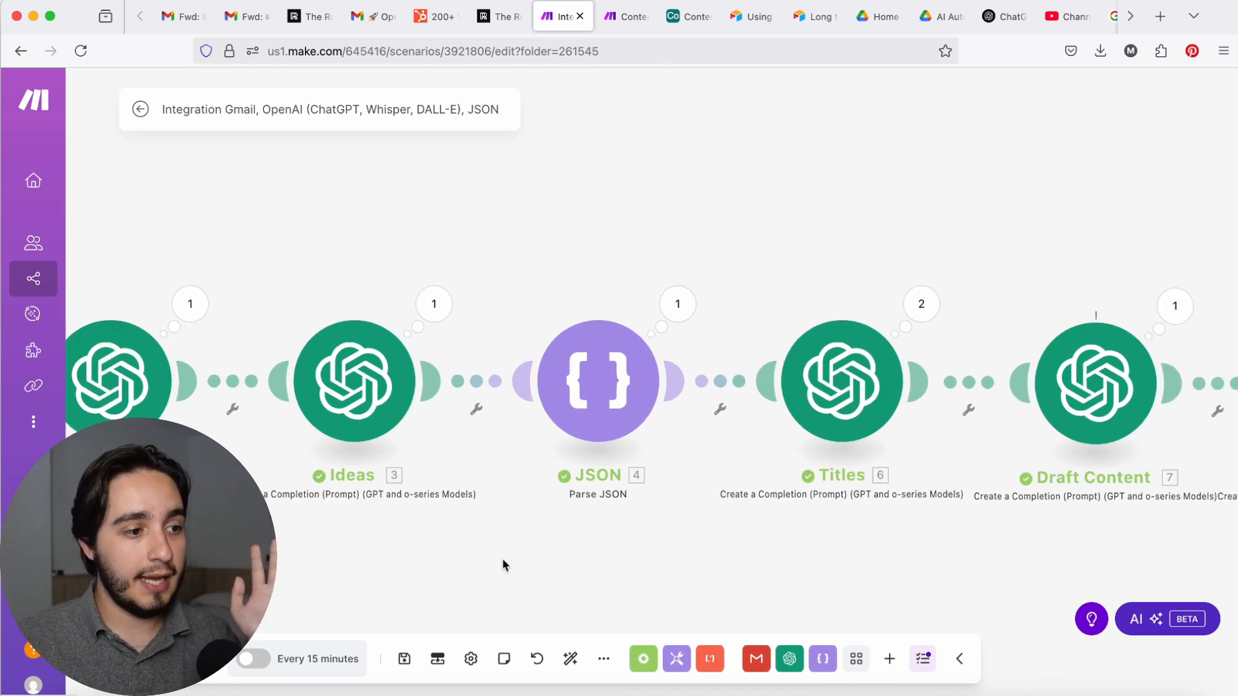
{"action": "left_click_drag", "start_coordinate": [704, 541], "coordinate": [347, 530]}
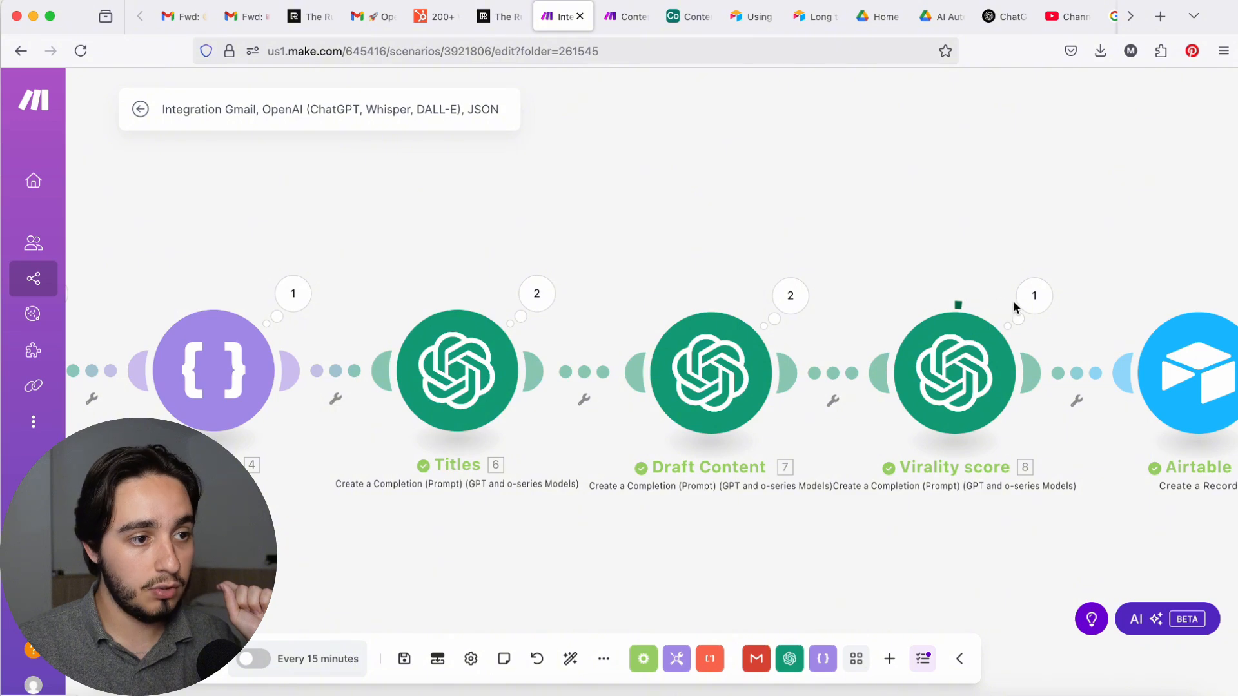
Step: Switch to Airtable and examine the newly generated ideas on the Workflow board and in the Grid view
{"action": "left_click", "coordinate": [693, 16]}
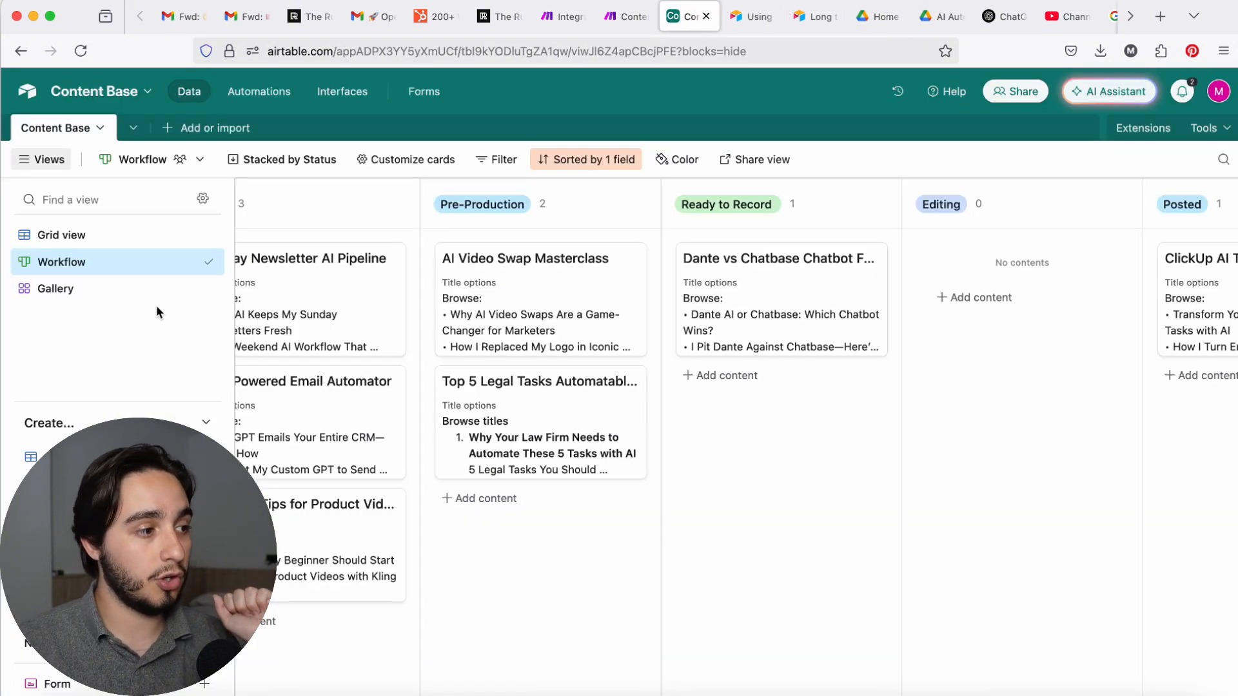
{"action": "scroll", "coordinate": [470, 415], "scroll_direction": "left", "scroll_amount": 5}
{"action": "scroll", "coordinate": [489, 428], "scroll_direction": "down", "scroll_amount": 2}
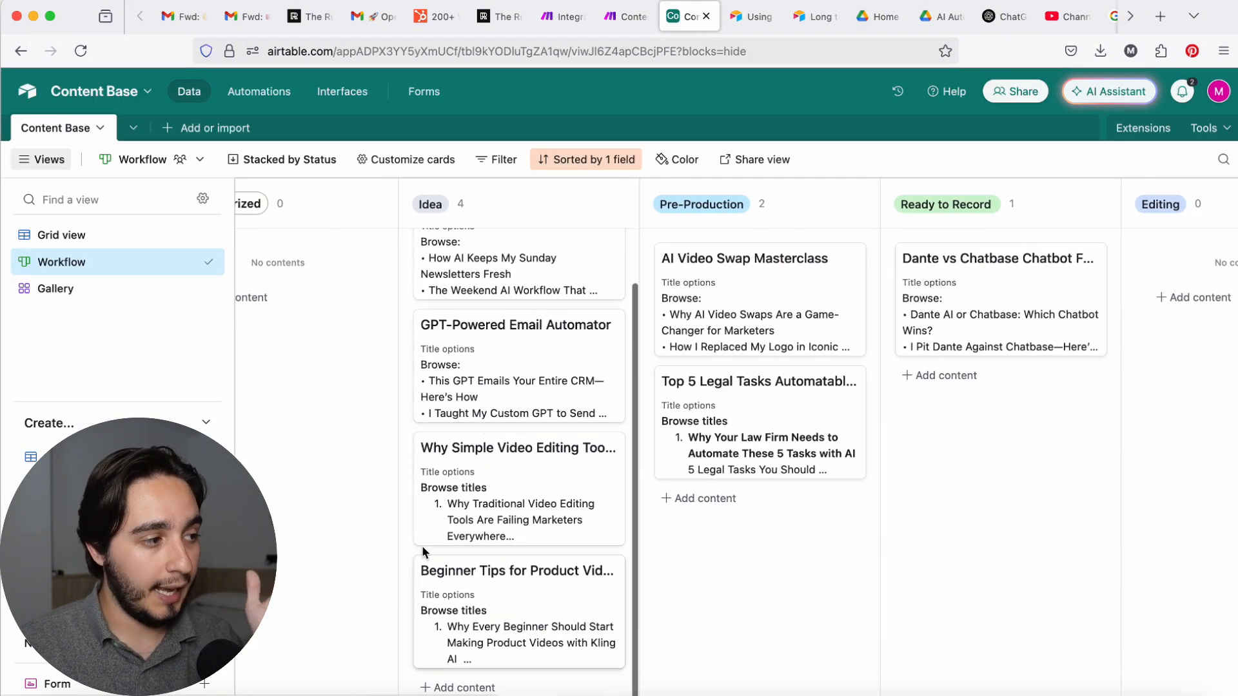
{"action": "left_click", "coordinate": [76, 238]}
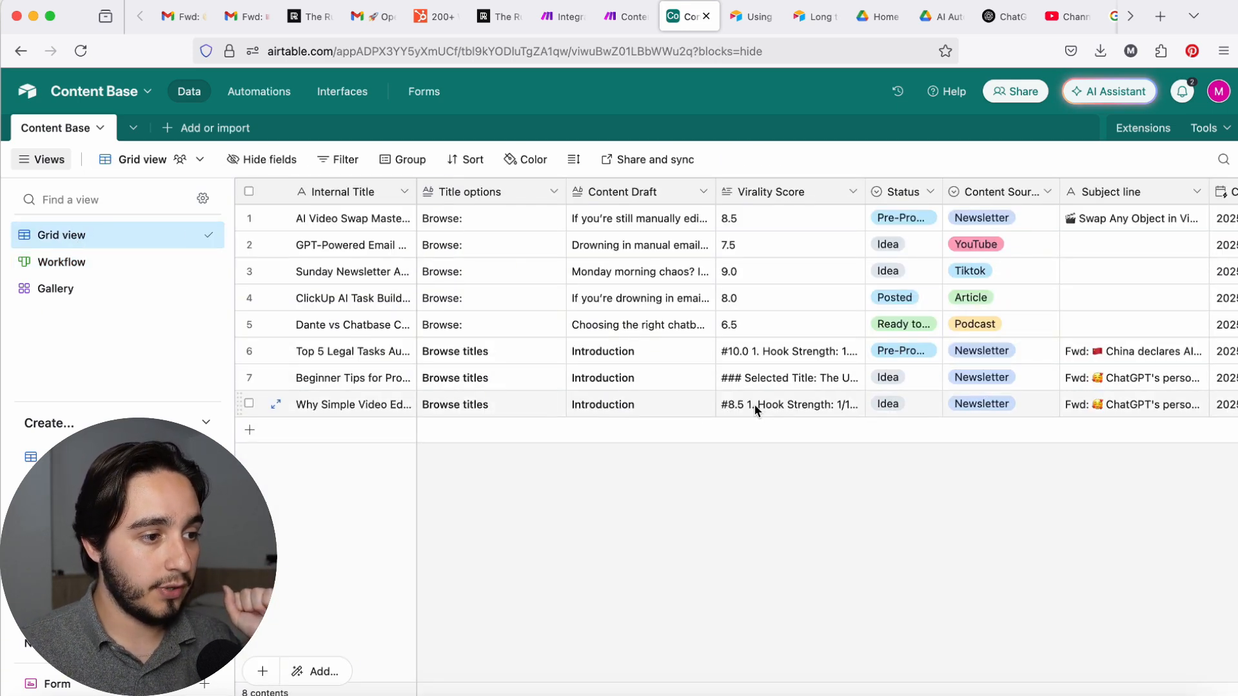
{"action": "left_click", "coordinate": [276, 404]}
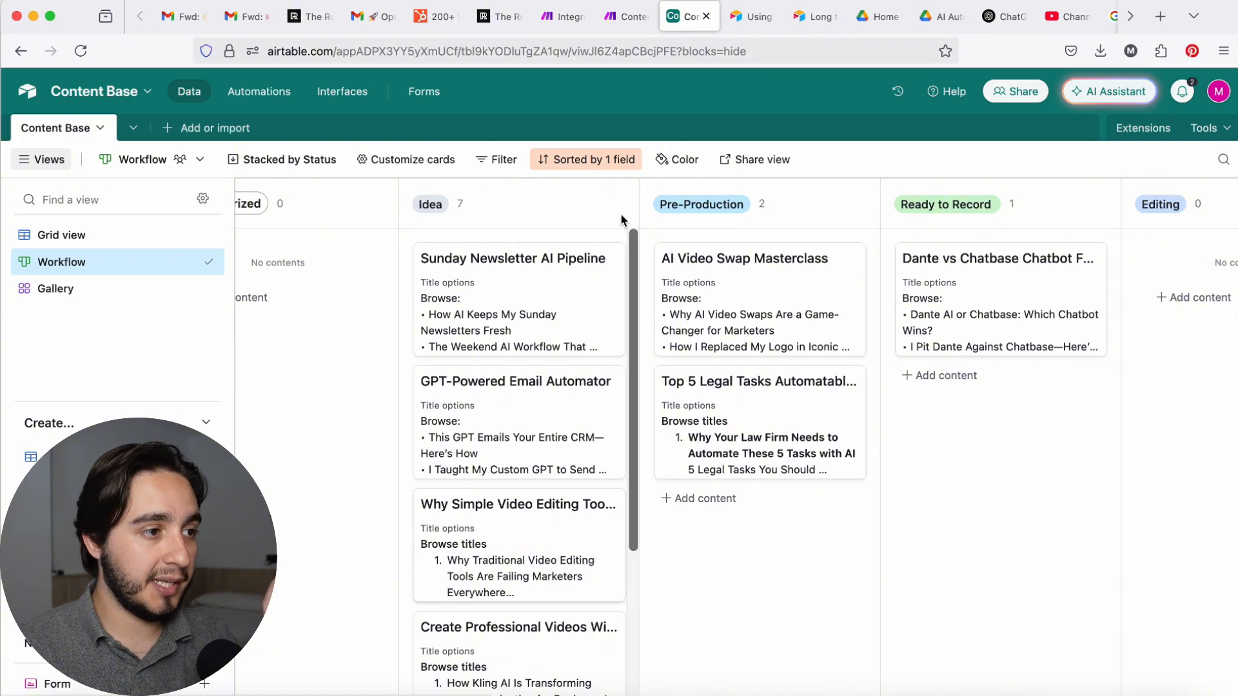
Step: Check the sort settings of the Workflow board
{"action": "left_click", "coordinate": [582, 162]}
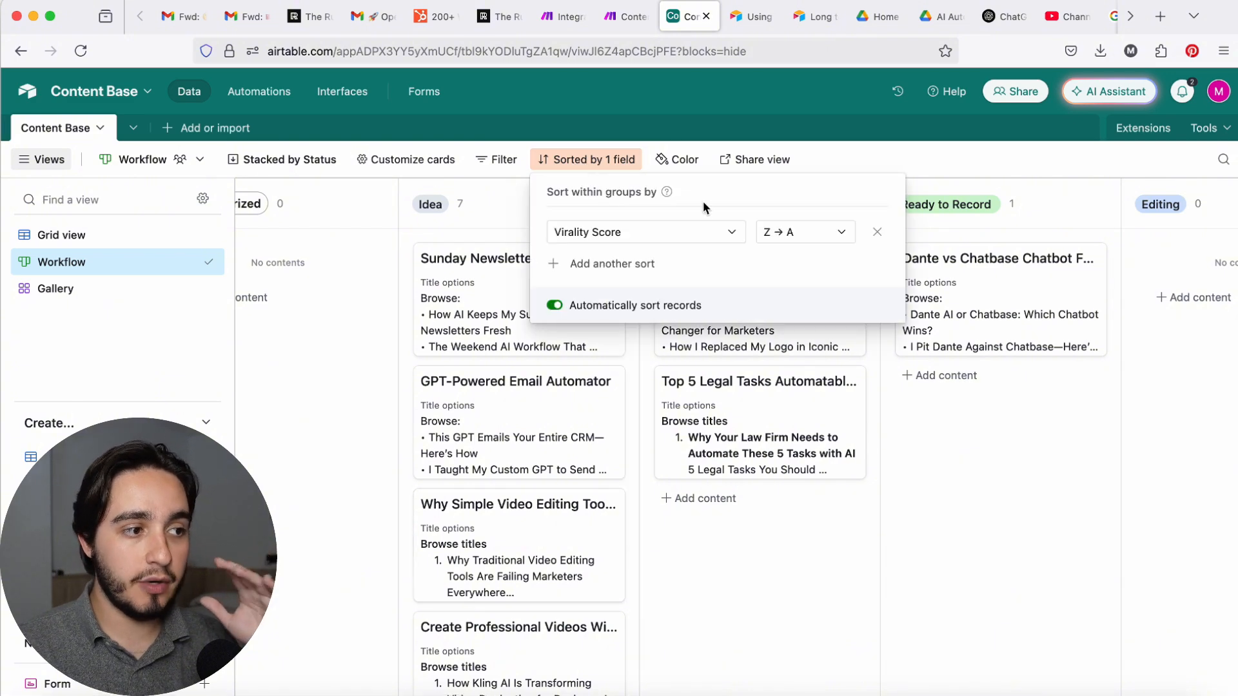
{"action": "left_click", "coordinate": [814, 158]}
Step: Review the titles, draft and virality score of the "Why Simple Video Editing Tools Could Fail" idea and move its card to Pre-Production
{"action": "scroll", "coordinate": [478, 495], "scroll_direction": "down", "scroll_amount": 3}
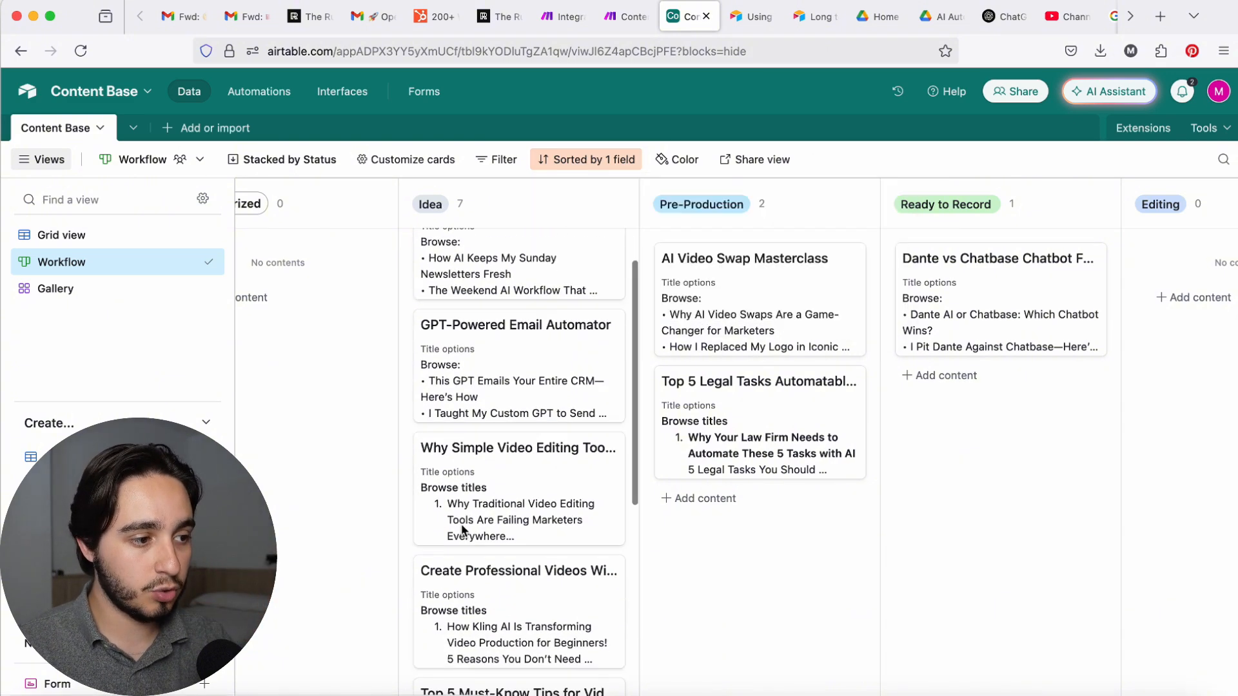
{"action": "left_click", "coordinate": [484, 470]}
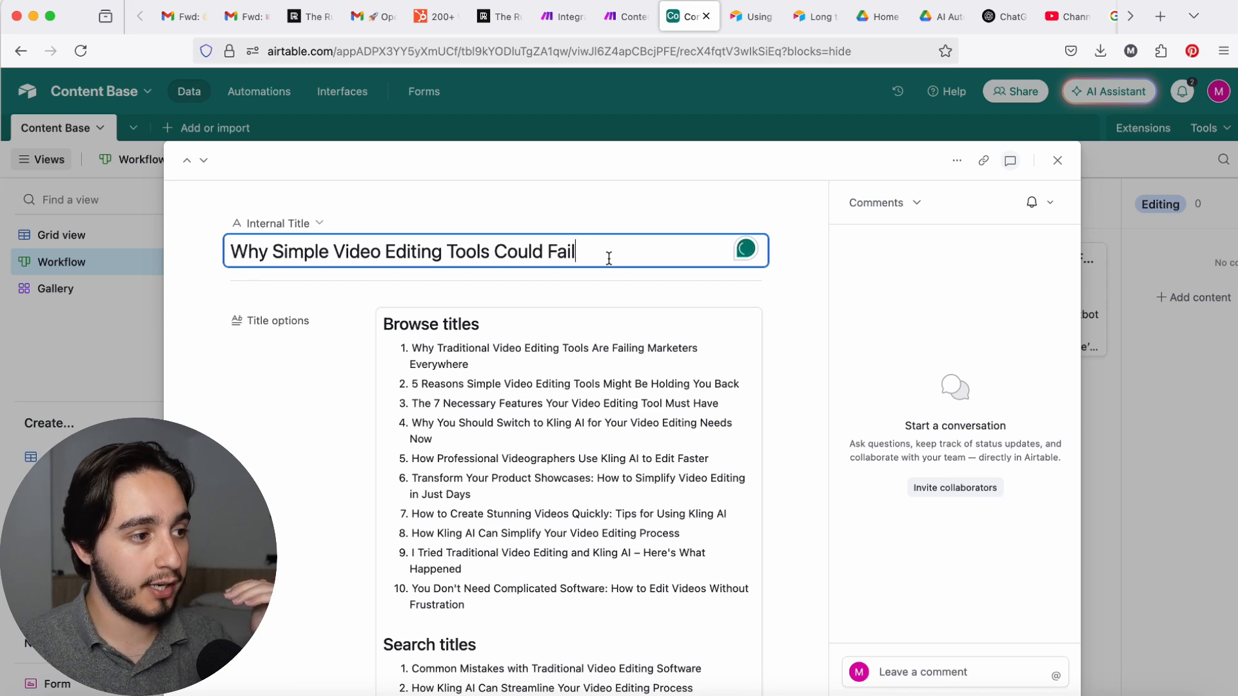
{"action": "scroll", "coordinate": [369, 333], "scroll_direction": "down", "scroll_amount": 15}
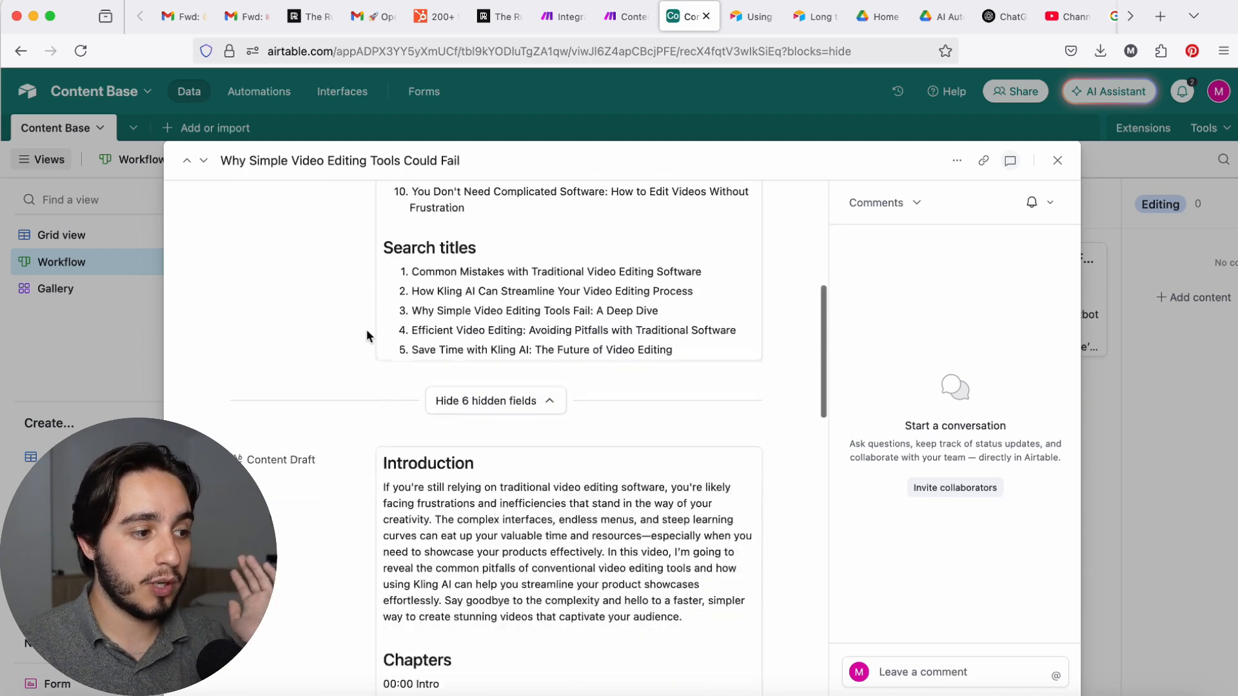
{"action": "left_click_drag", "start_coordinate": [410, 283], "coordinate": [350, 287]}
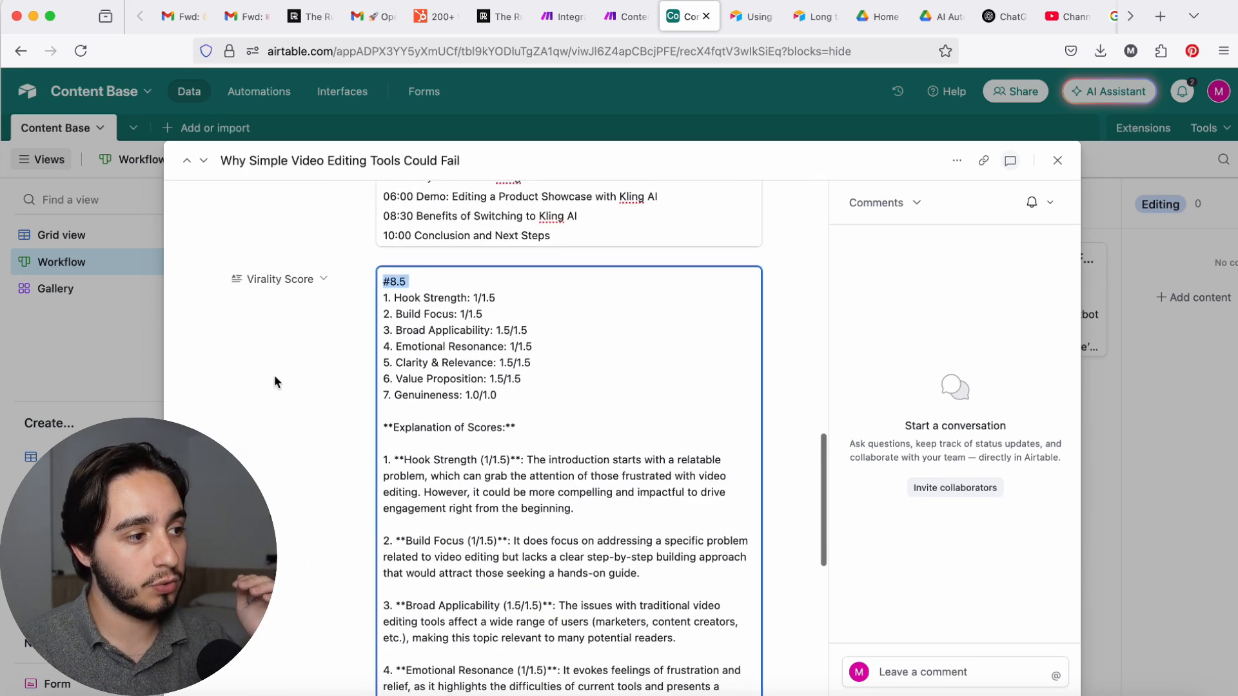
{"action": "left_click", "coordinate": [270, 392]}
{"action": "left_click", "coordinate": [1058, 161]}
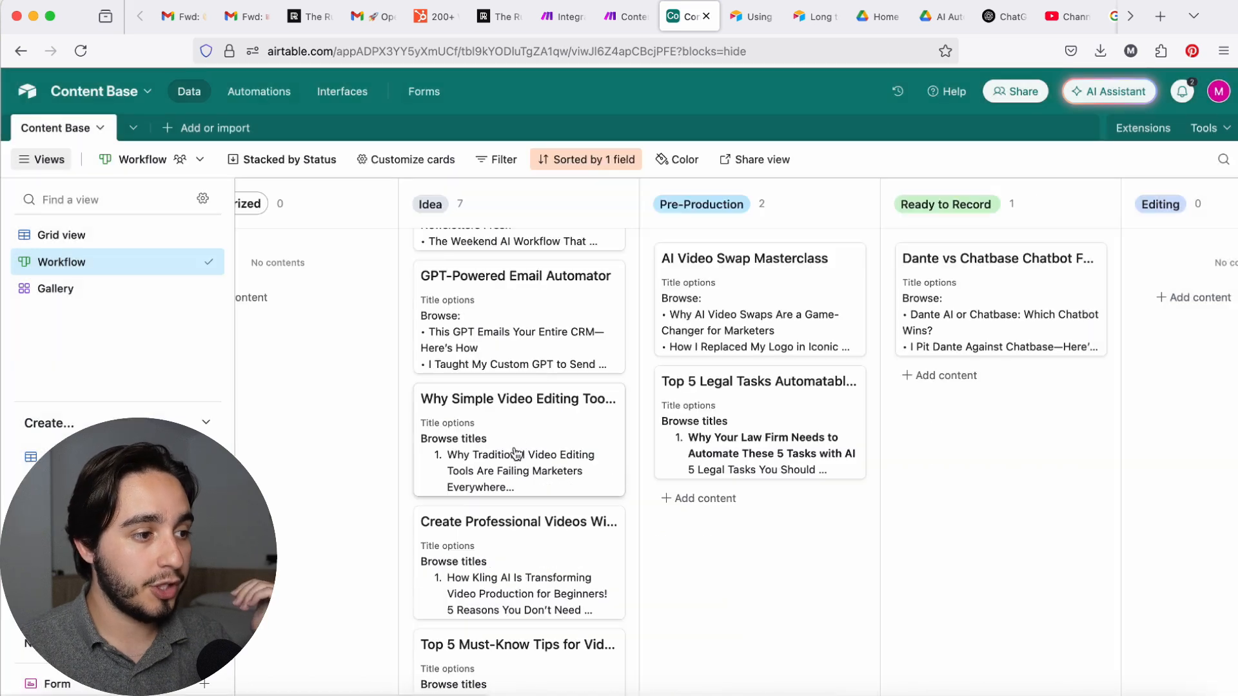
{"action": "left_click_drag", "start_coordinate": [504, 431], "coordinate": [741, 492]}
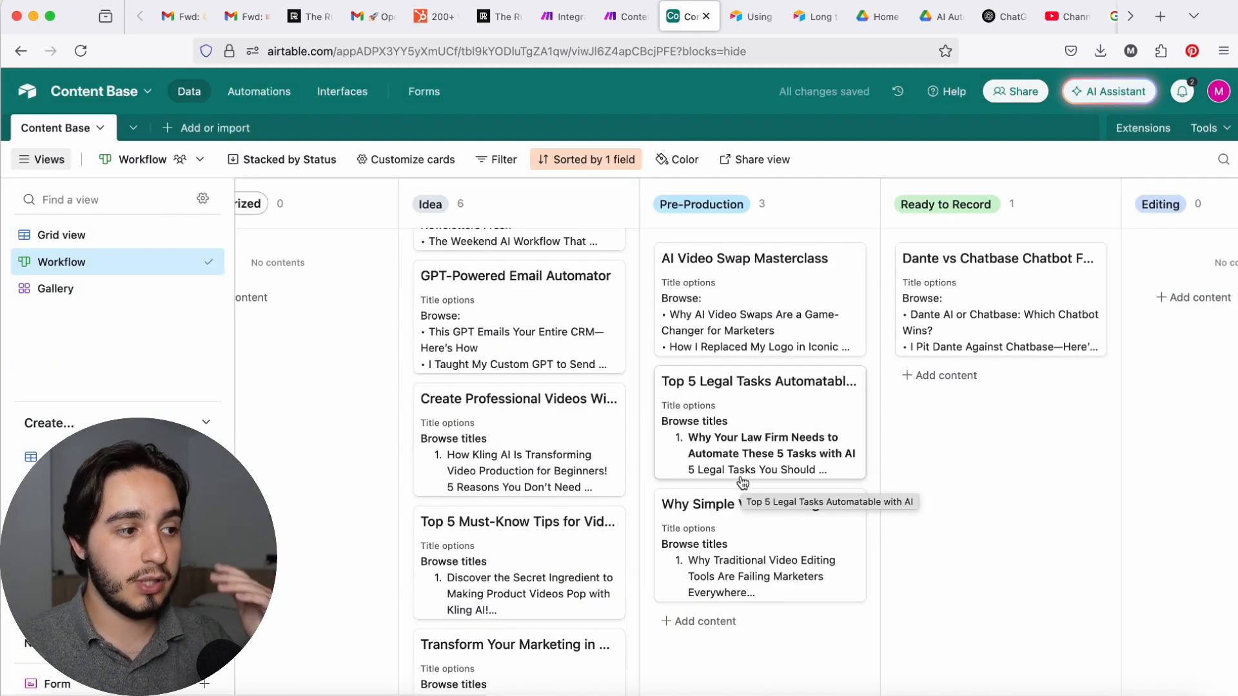
Step: Delete the "Beginner Tips for Product Video Swaps" record from the Idea column
{"action": "scroll", "coordinate": [576, 474], "scroll_direction": "down", "scroll_amount": 3}
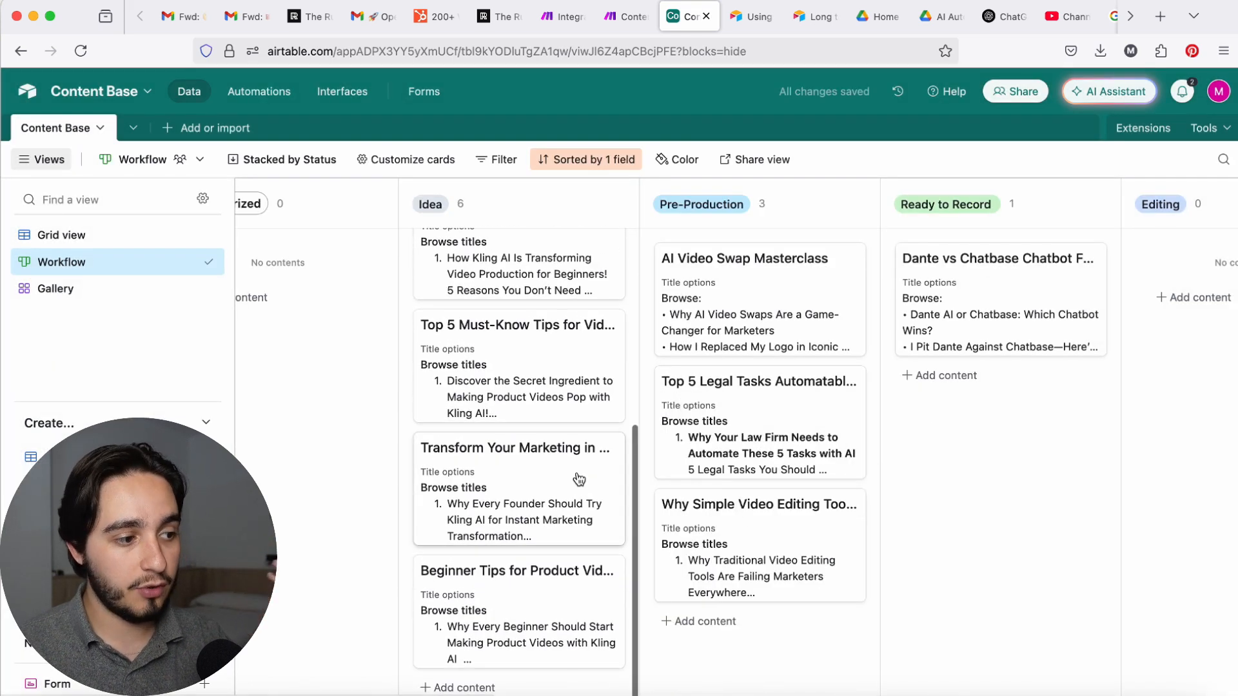
{"action": "left_click", "coordinate": [520, 594]}
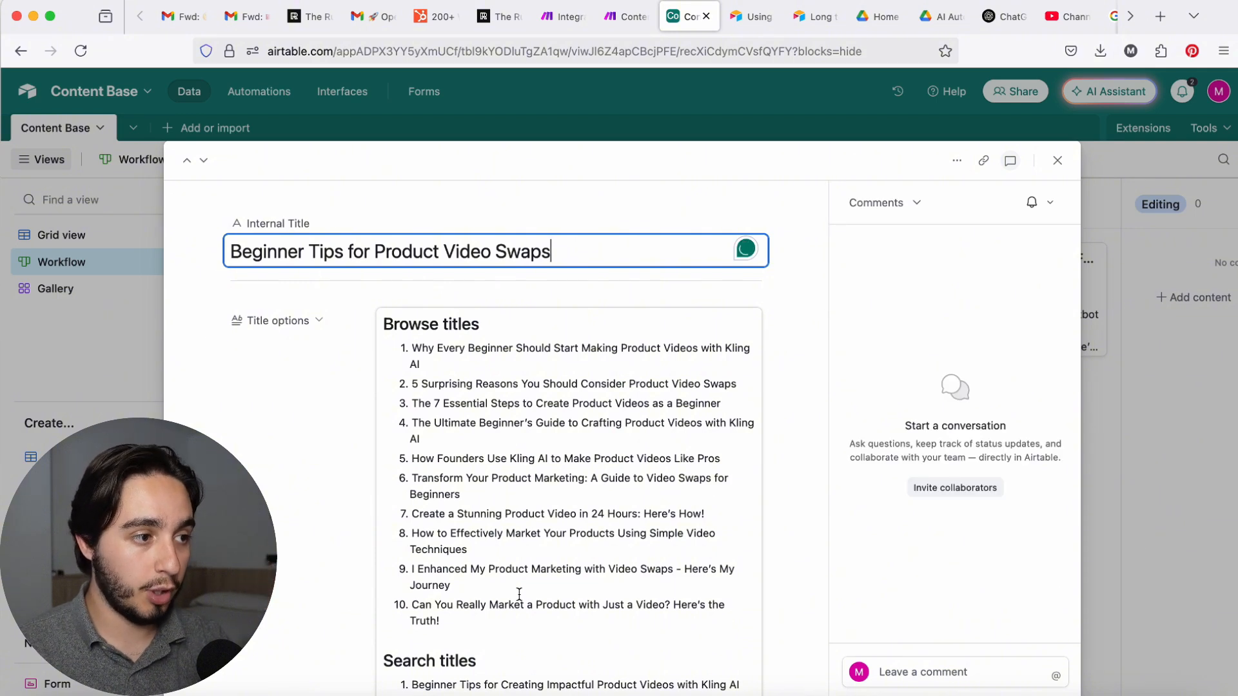
{"action": "left_click", "coordinate": [957, 160]}
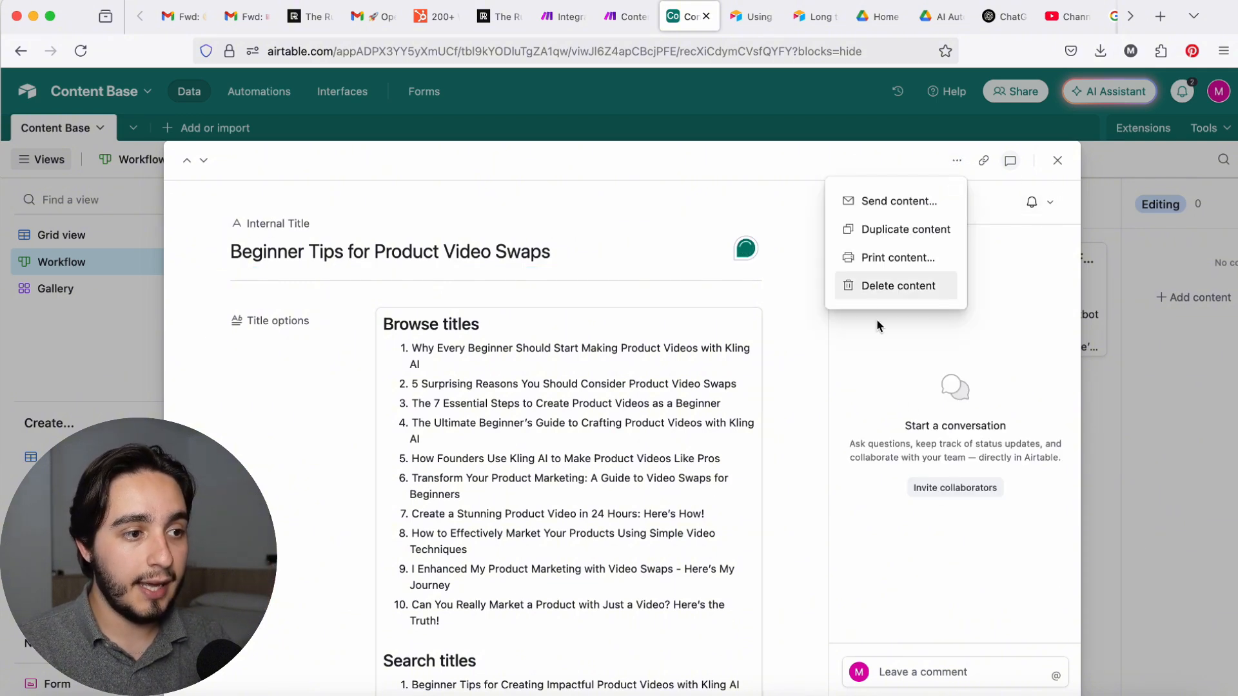
{"action": "left_click", "coordinate": [874, 286]}
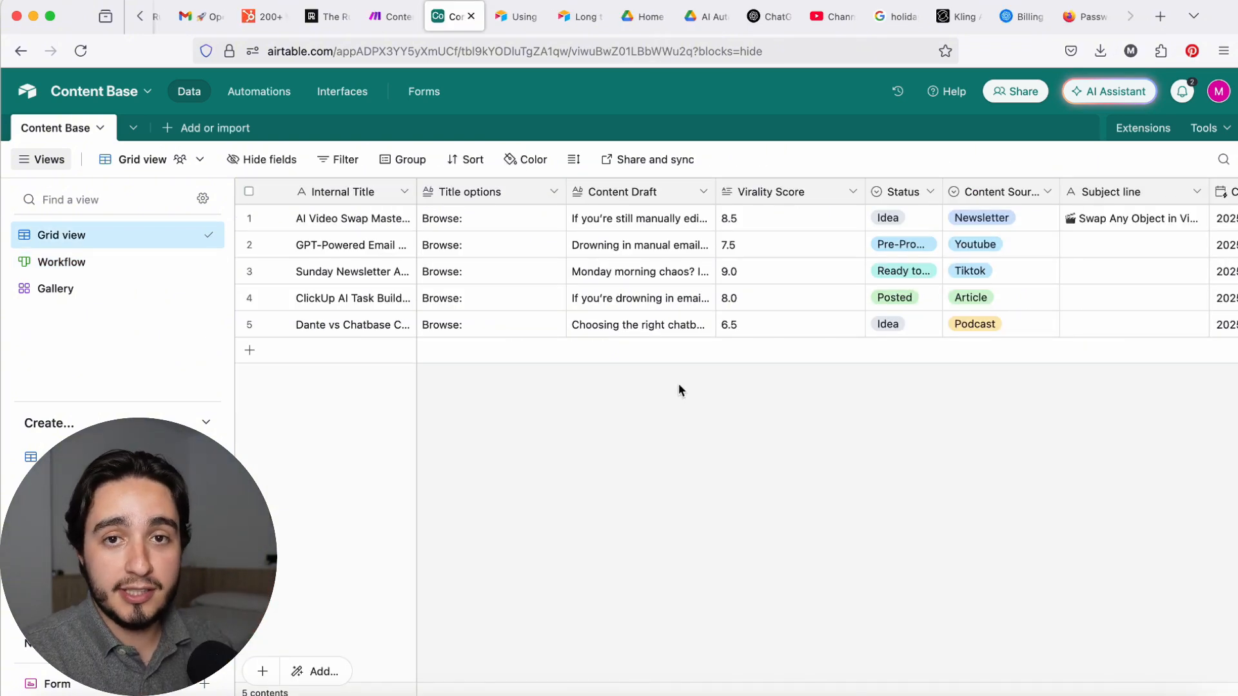
Step: Examine the fields of the Content Base grid from Internal Title through Created Time
{"action": "scroll", "coordinate": [679, 383], "scroll_direction": "right", "scroll_amount": 2}
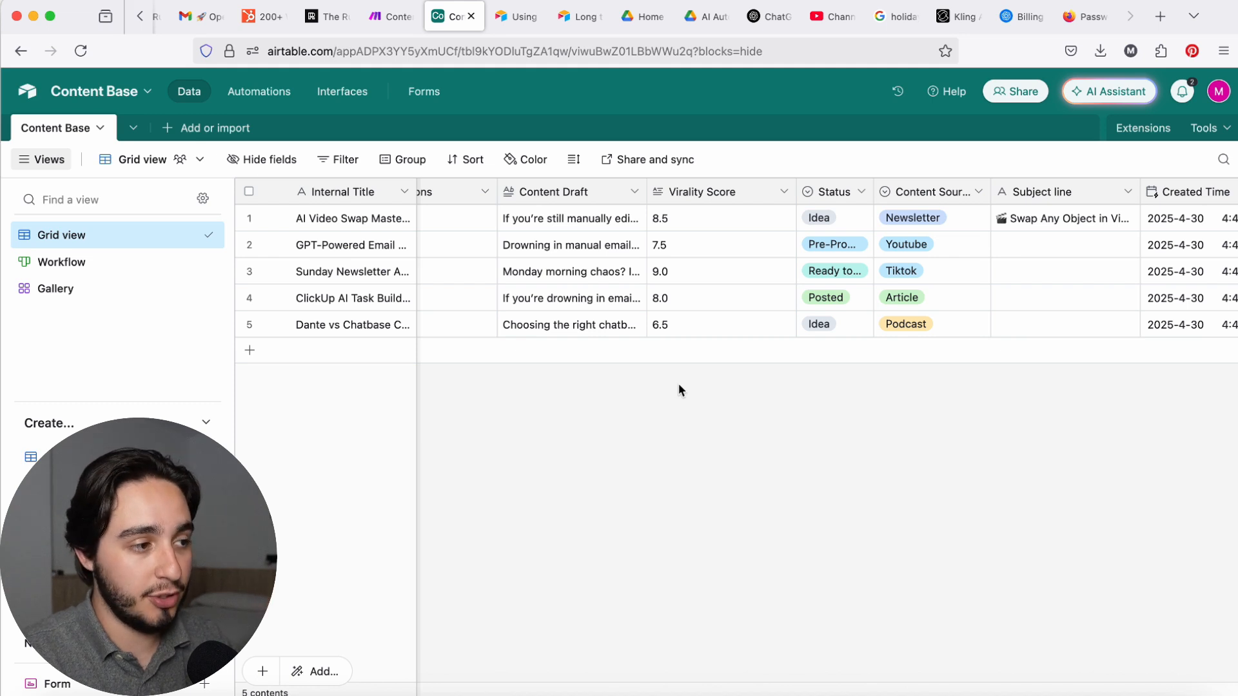
{"action": "scroll", "coordinate": [679, 383], "scroll_direction": "right", "scroll_amount": 3}
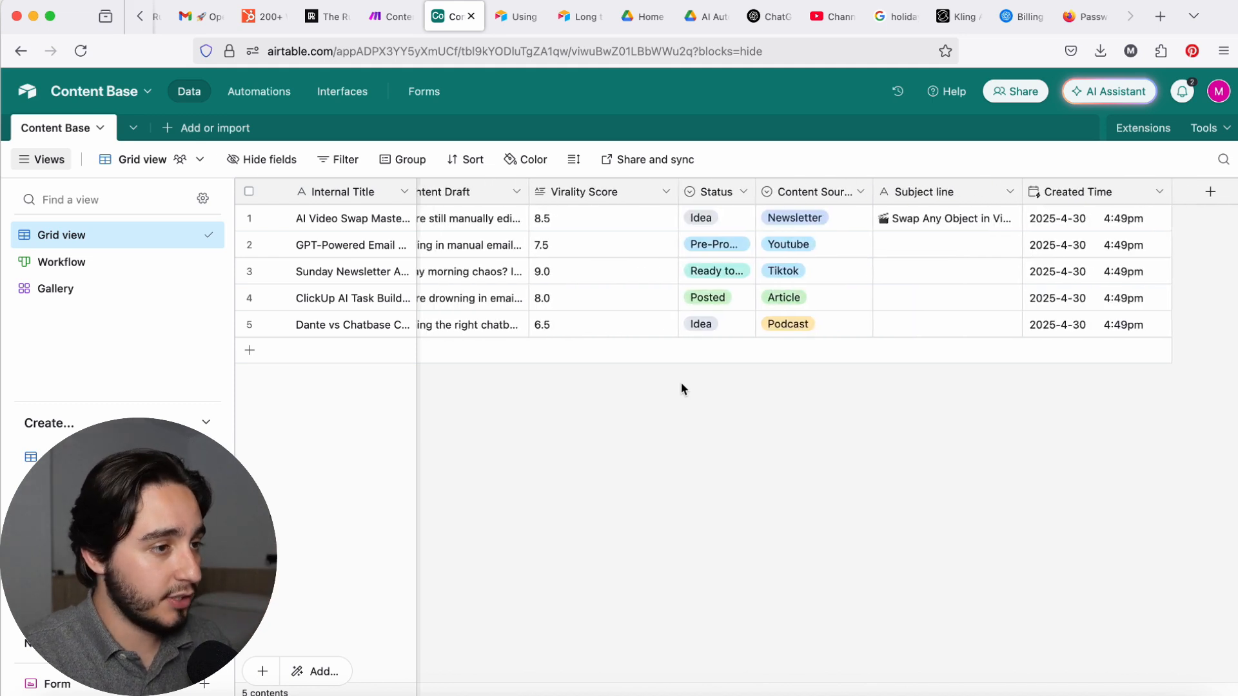
{"action": "scroll", "coordinate": [684, 388], "scroll_direction": "left", "scroll_amount": 5}
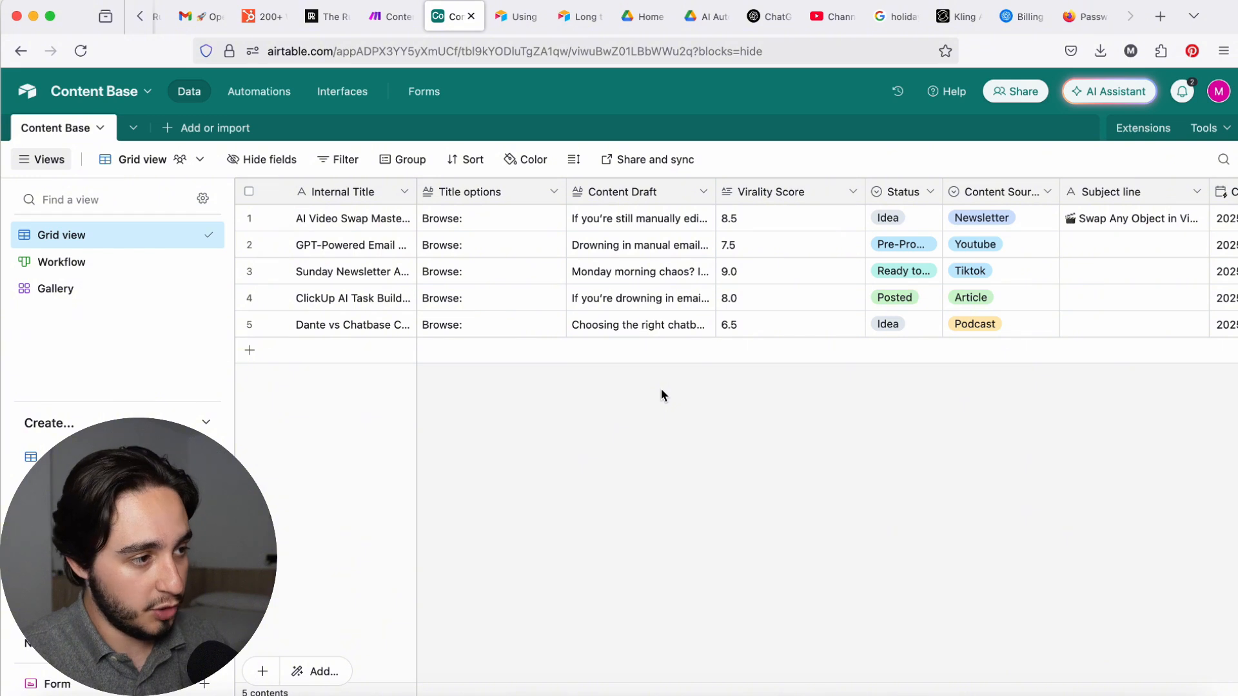
Step: Check the field type of the Internal Title field without changing it
{"action": "double_click", "coordinate": [374, 194]}
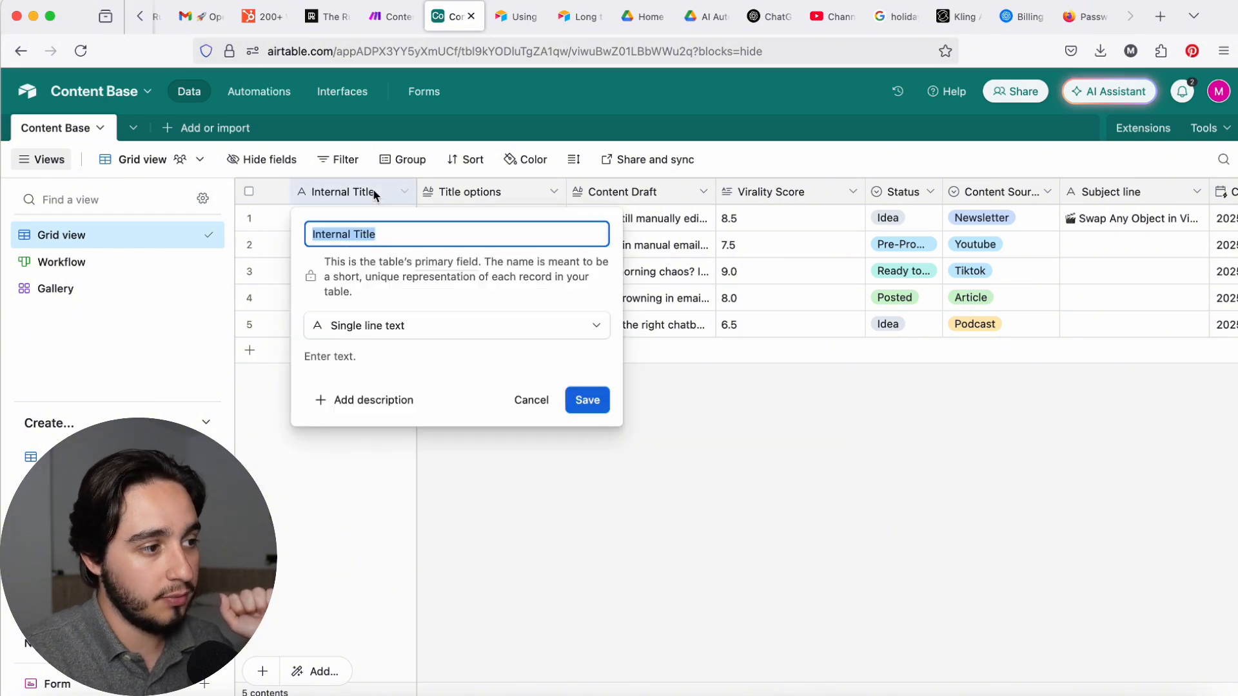
{"action": "left_click", "coordinate": [497, 494]}
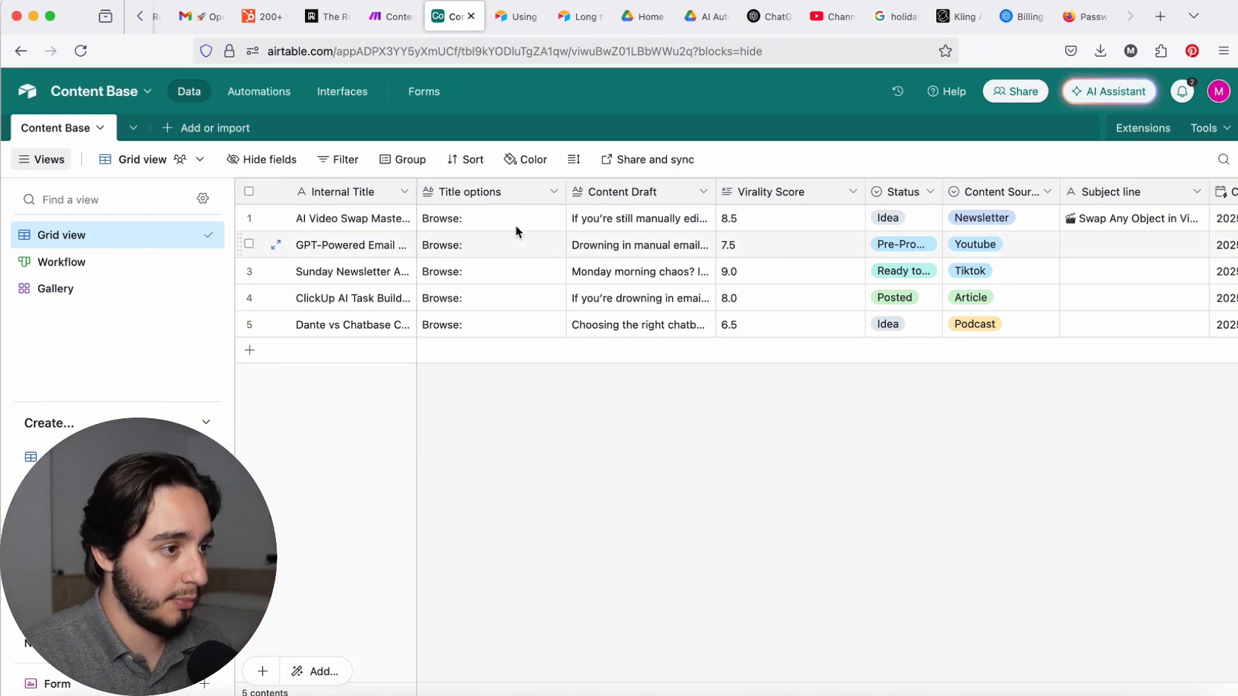
Step: Read the full Title options and Content Draft of the first record in the grid, leaving both texts unedited
{"action": "left_click", "coordinate": [536, 216]}
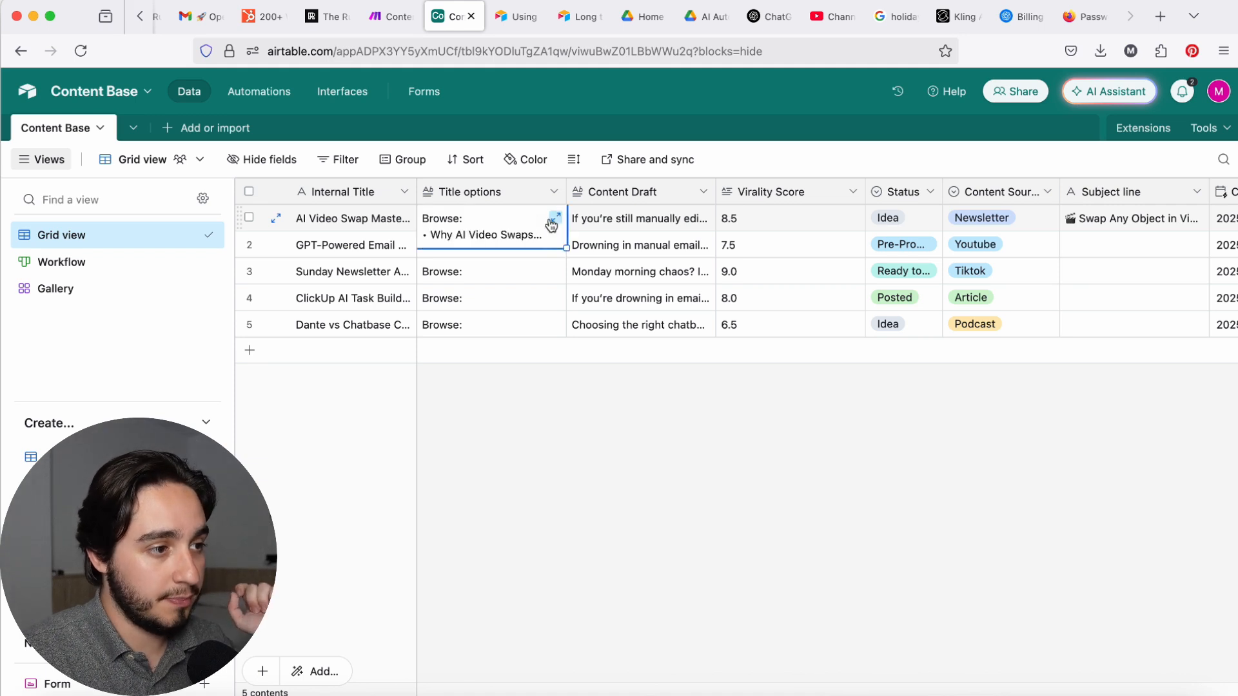
{"action": "left_click", "coordinate": [549, 216]}
{"action": "left_click_drag", "start_coordinate": [729, 461], "coordinate": [561, 216]}
{"action": "left_click", "coordinate": [945, 161]}
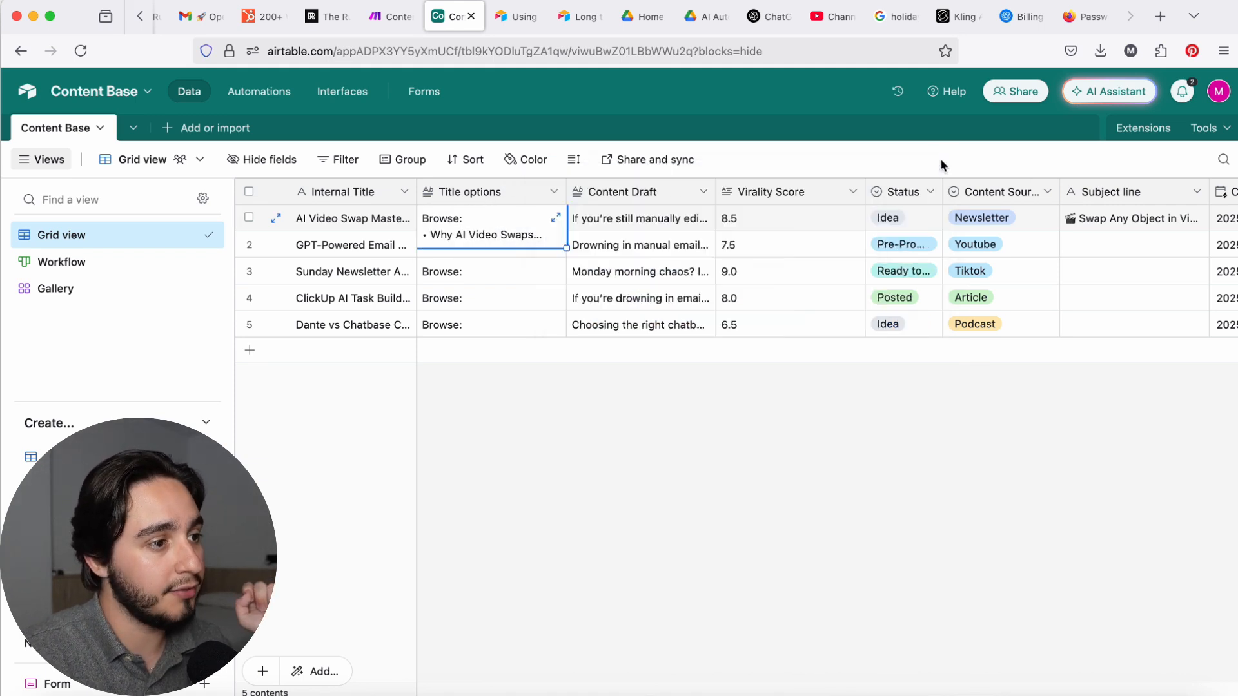
{"action": "left_click", "coordinate": [640, 226]}
{"action": "left_click", "coordinate": [705, 217]}
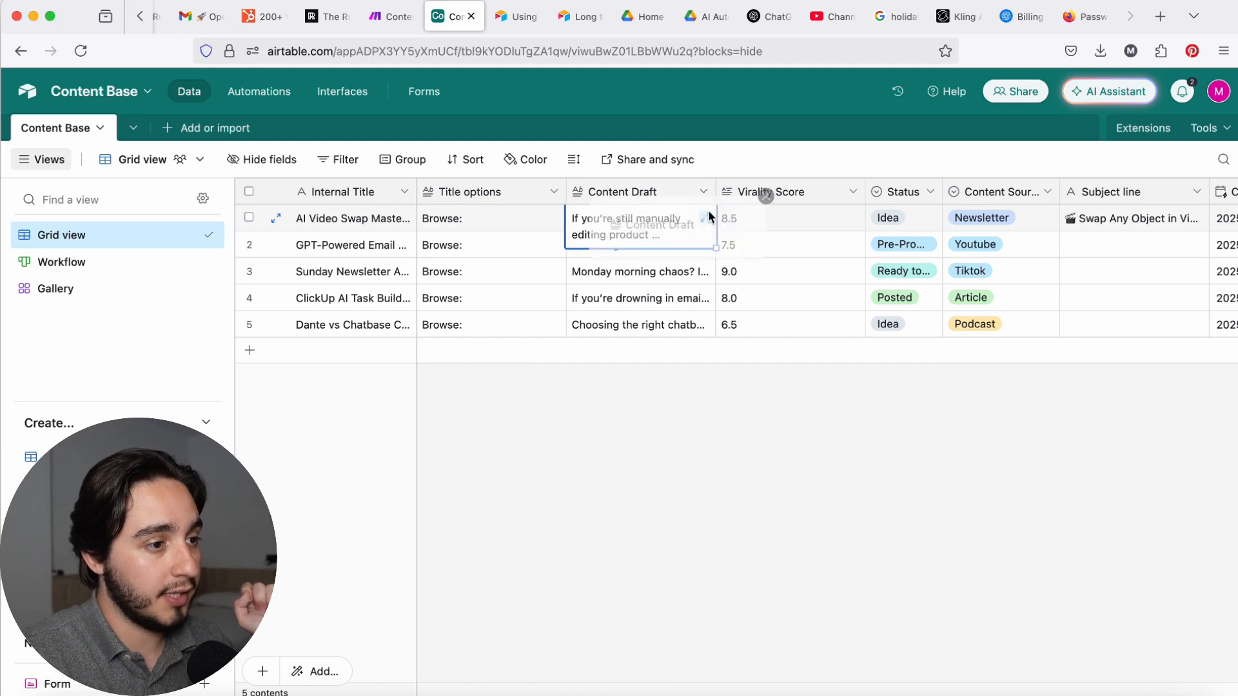
{"action": "left_click_drag", "start_coordinate": [816, 340], "coordinate": [739, 205]}
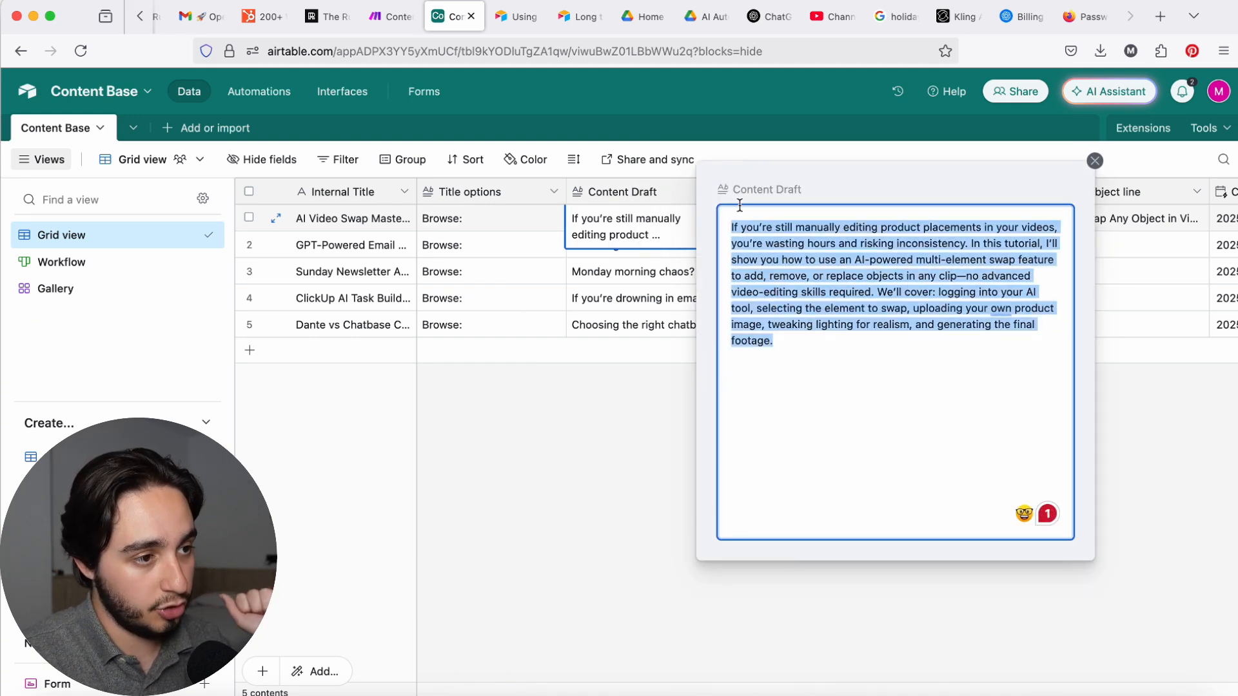
{"action": "left_click", "coordinate": [1095, 161]}
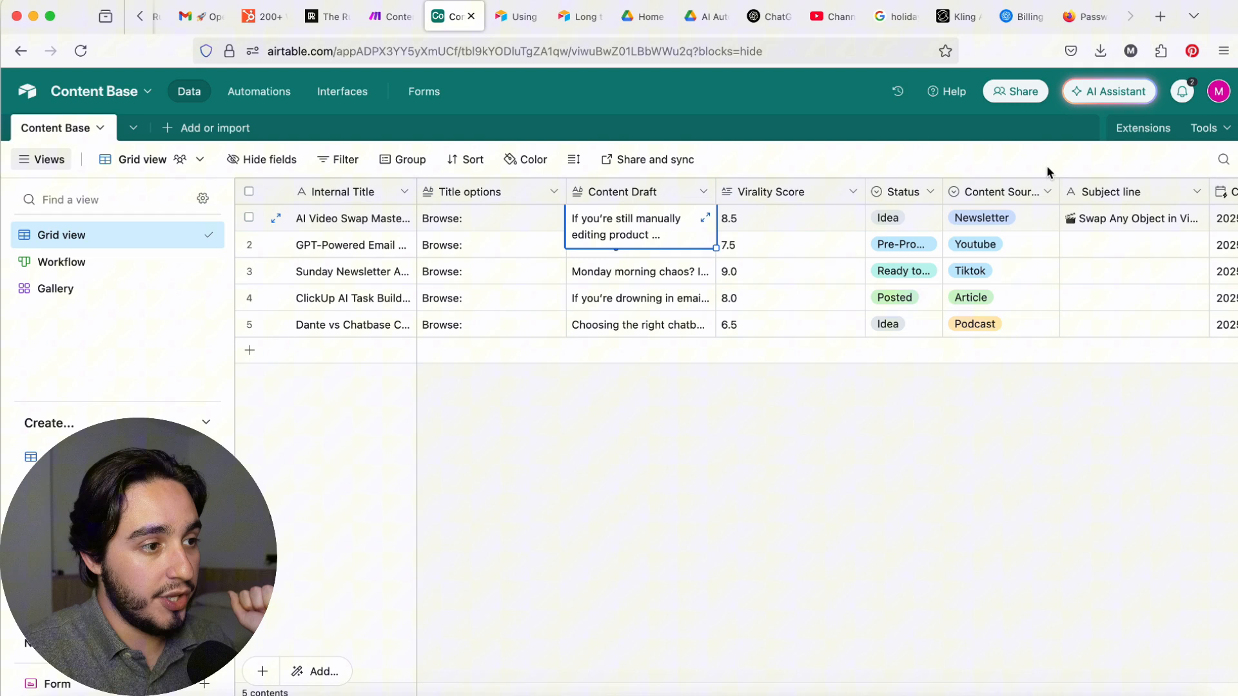
Step: Go through the Virality Score values of the five content records in the grid
{"action": "left_click", "coordinate": [784, 224]}
{"action": "scroll", "coordinate": [785, 224], "scroll_direction": "right", "scroll_amount": 1}
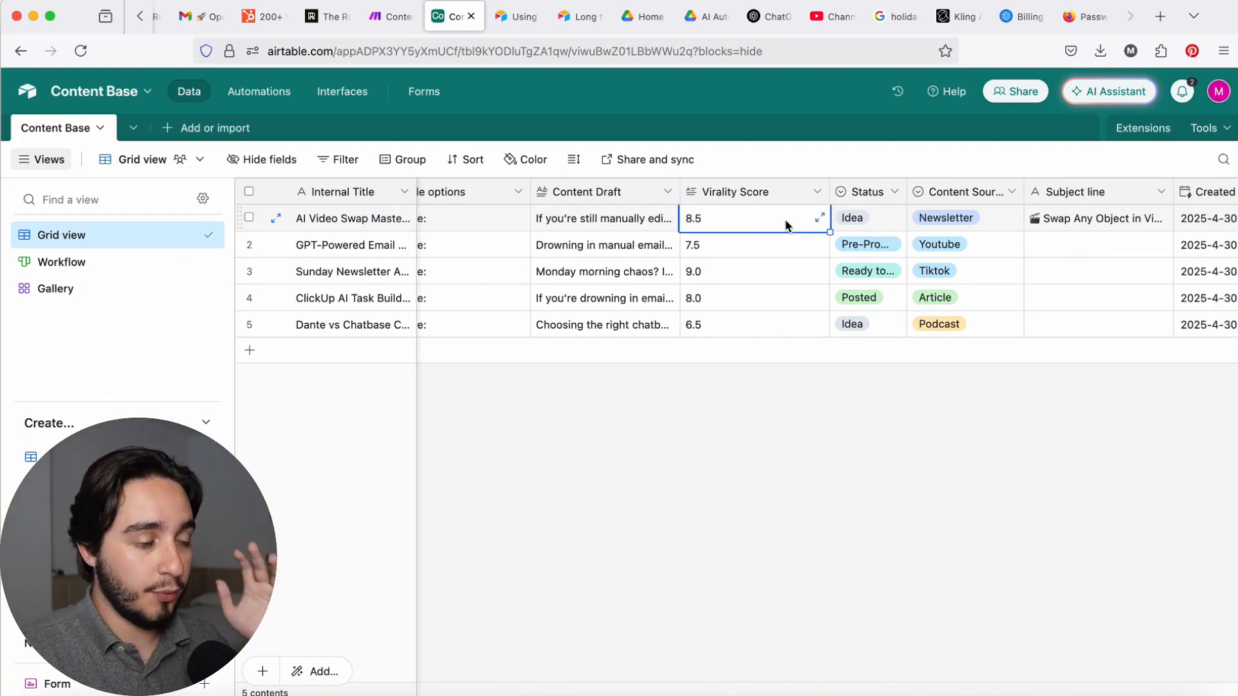
{"action": "left_click", "coordinate": [748, 253]}
{"action": "left_click", "coordinate": [740, 279]}
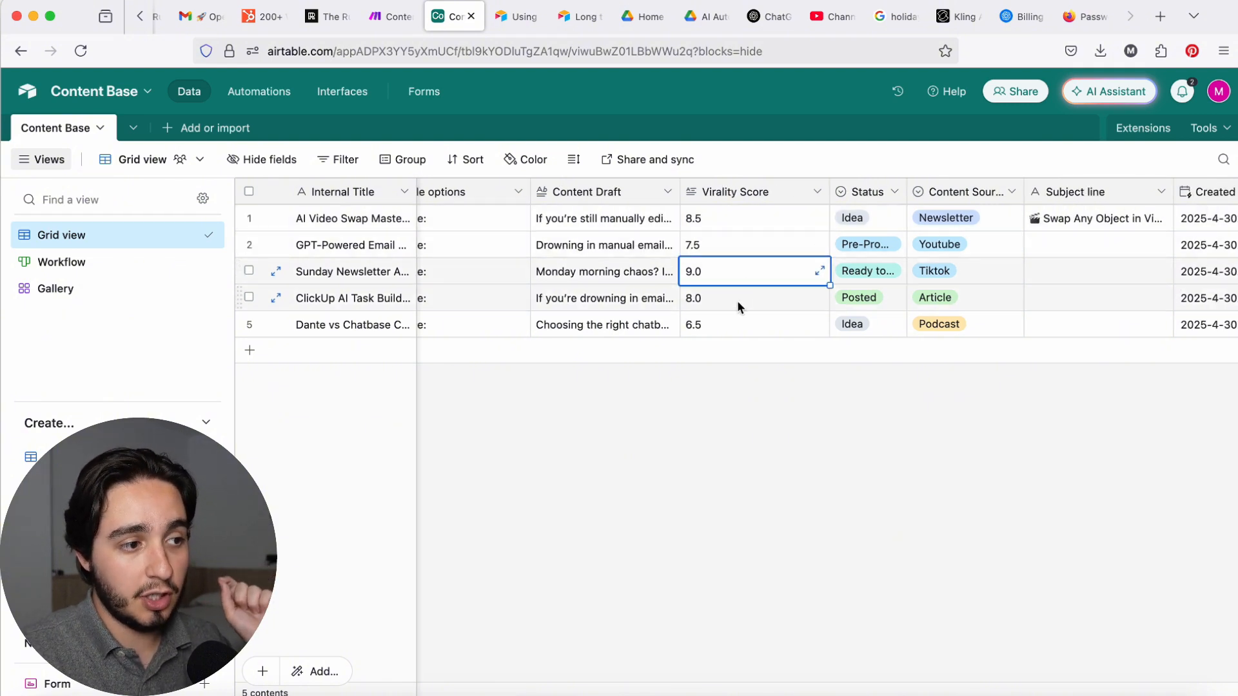
{"action": "left_click", "coordinate": [739, 303]}
{"action": "left_click", "coordinate": [749, 330]}
Step: Examine the Status, Content Source, Subject line and Created Time columns of the Content Base grid
{"action": "scroll", "coordinate": [748, 332], "scroll_direction": "right", "scroll_amount": 1}
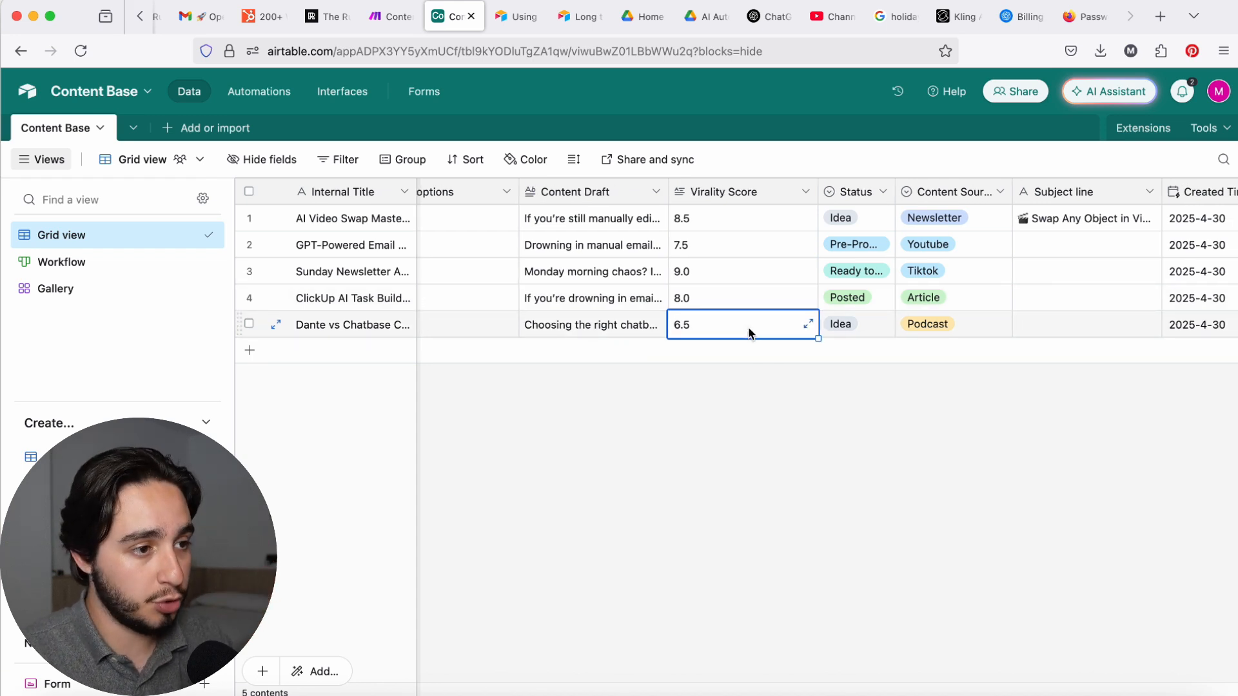
{"action": "scroll", "coordinate": [749, 332], "scroll_direction": "right", "scroll_amount": 5}
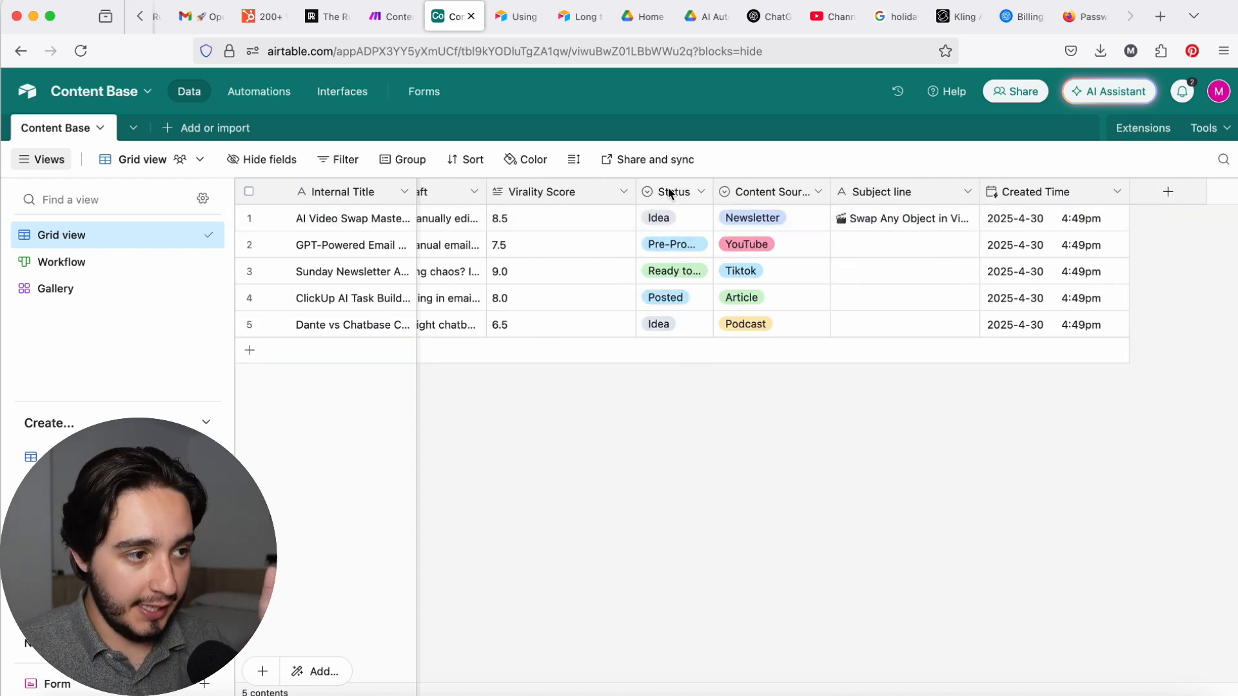
{"action": "left_click", "coordinate": [668, 191]}
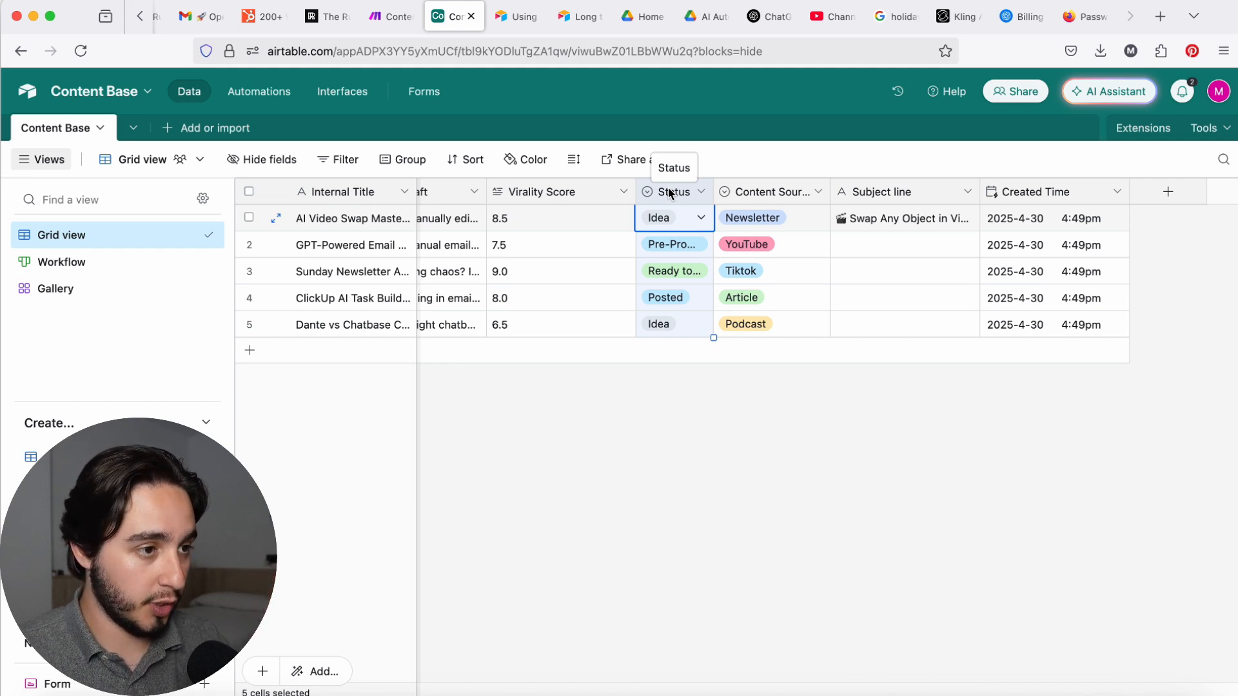
{"action": "left_click", "coordinate": [742, 193]}
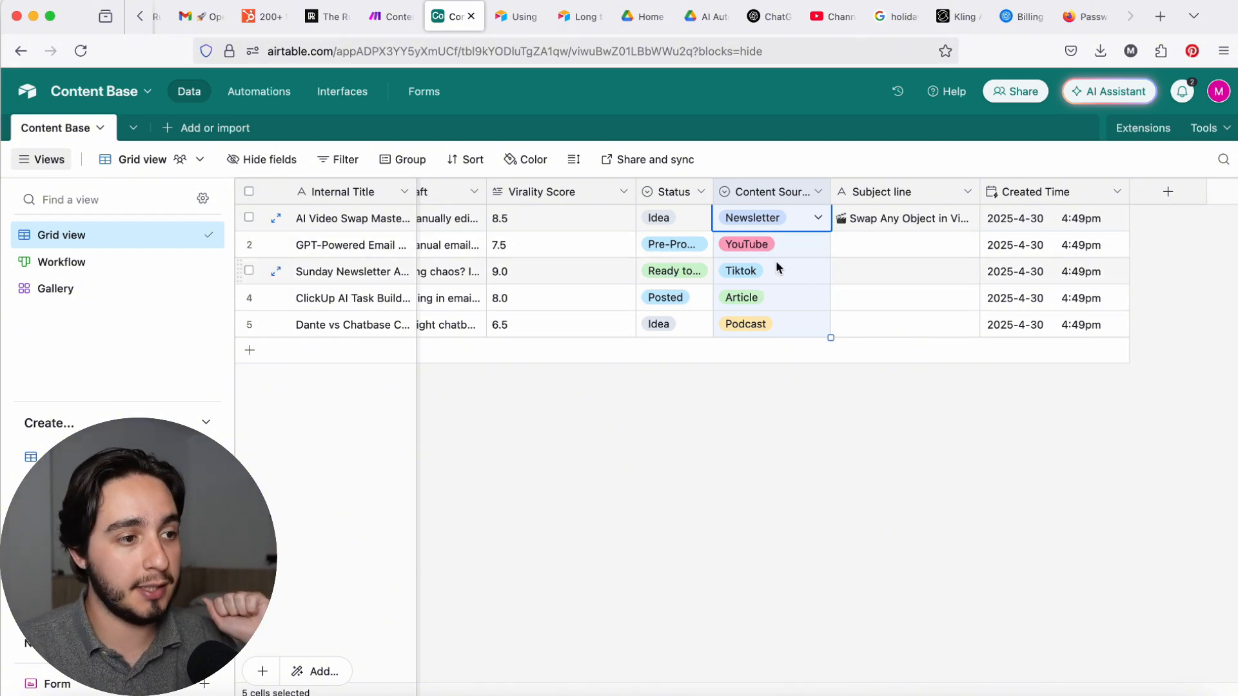
{"action": "left_click", "coordinate": [929, 191]}
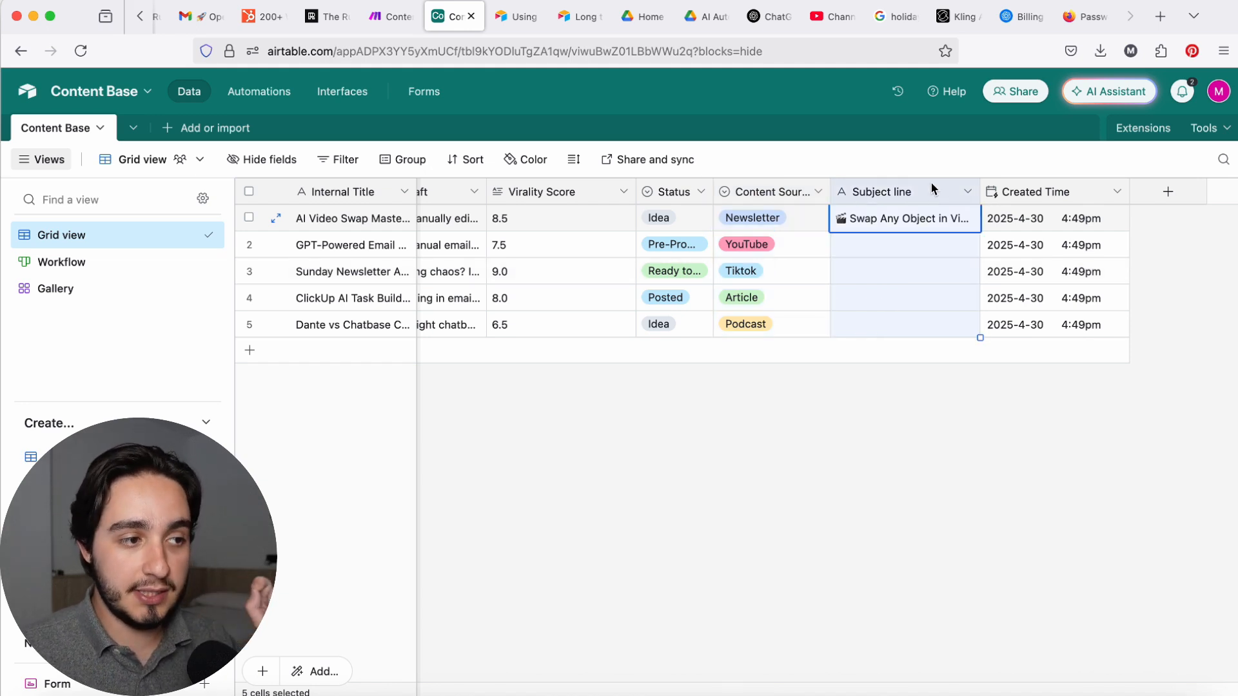
{"action": "left_click", "coordinate": [802, 225]}
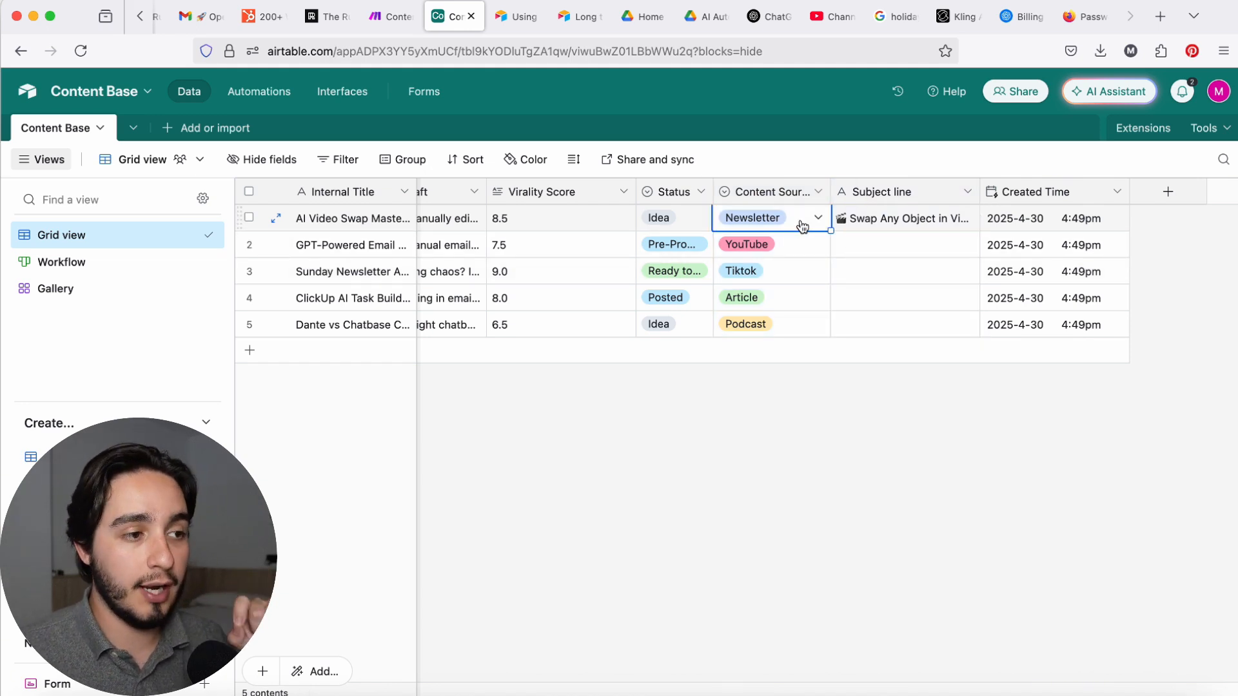
{"action": "left_click", "coordinate": [945, 221]}
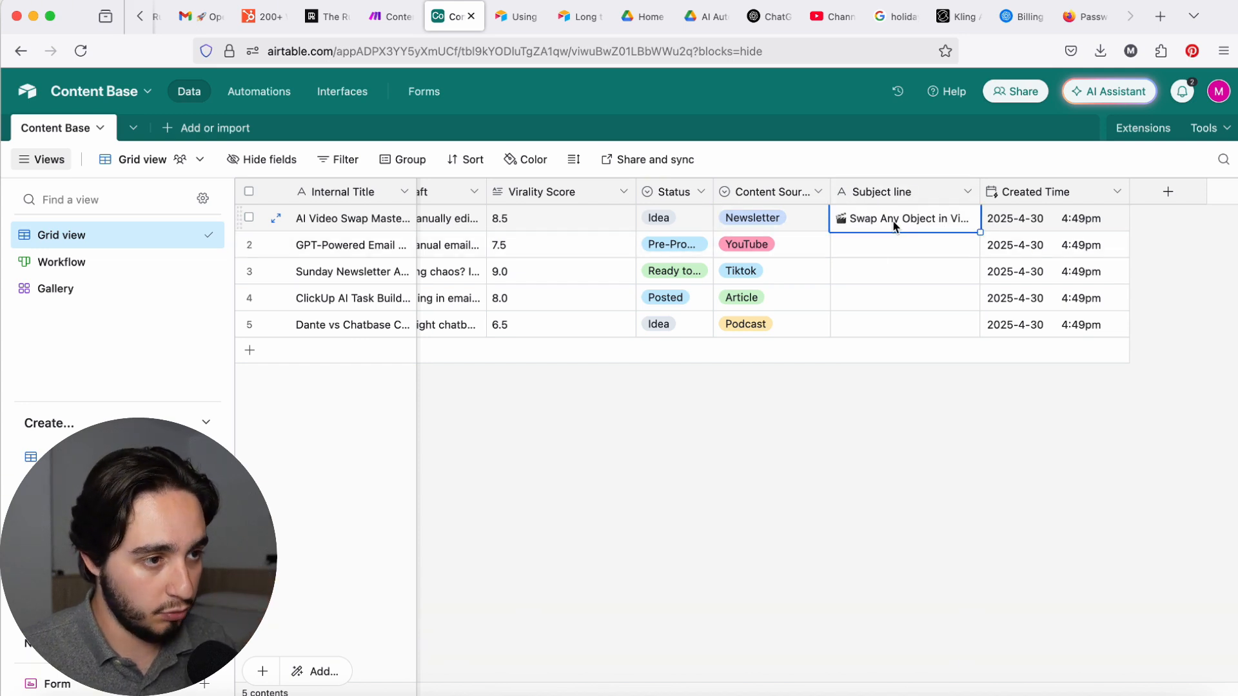
{"action": "left_click", "coordinate": [1048, 194]}
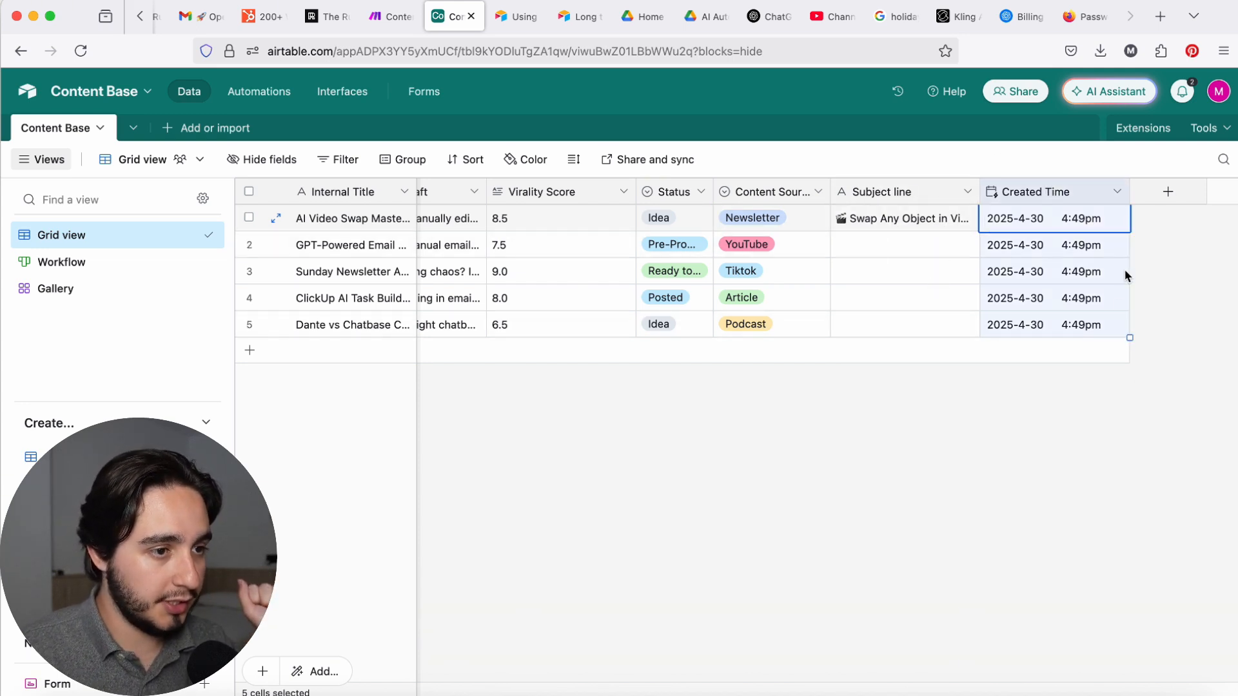
{"action": "left_click", "coordinate": [1169, 287]}
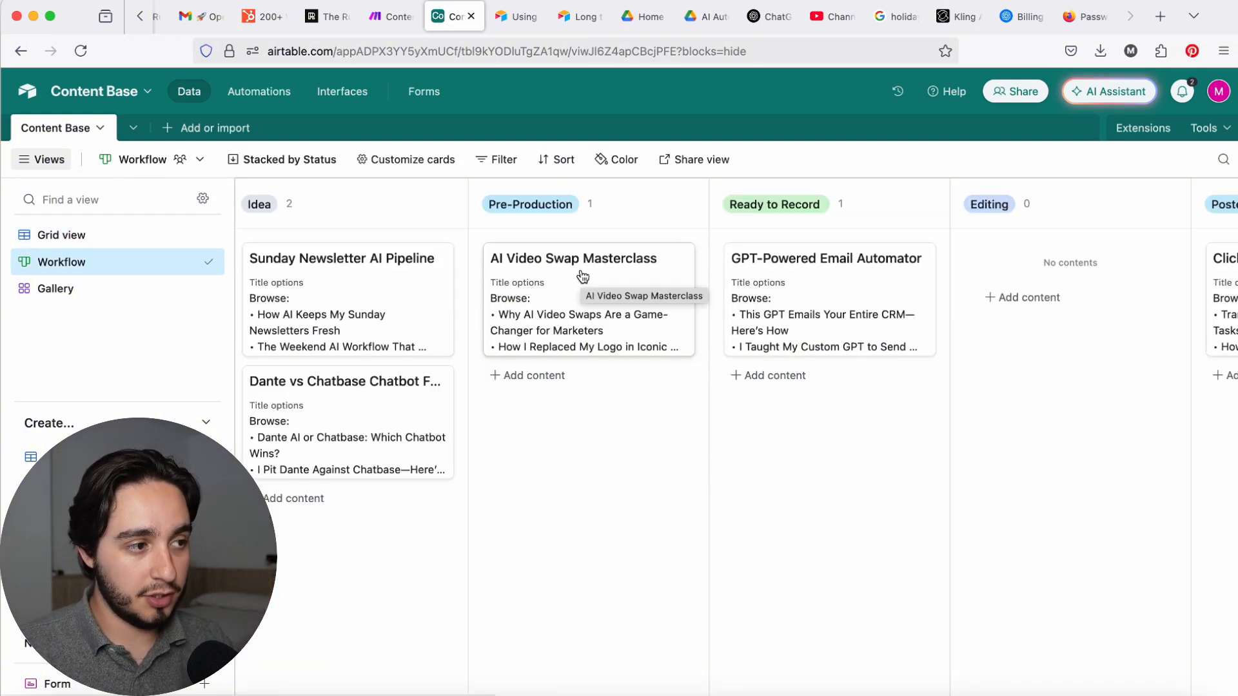
Step: Sort the Workflow board's cards within each group by Virality Score in descending order
{"action": "left_click", "coordinate": [561, 160]}
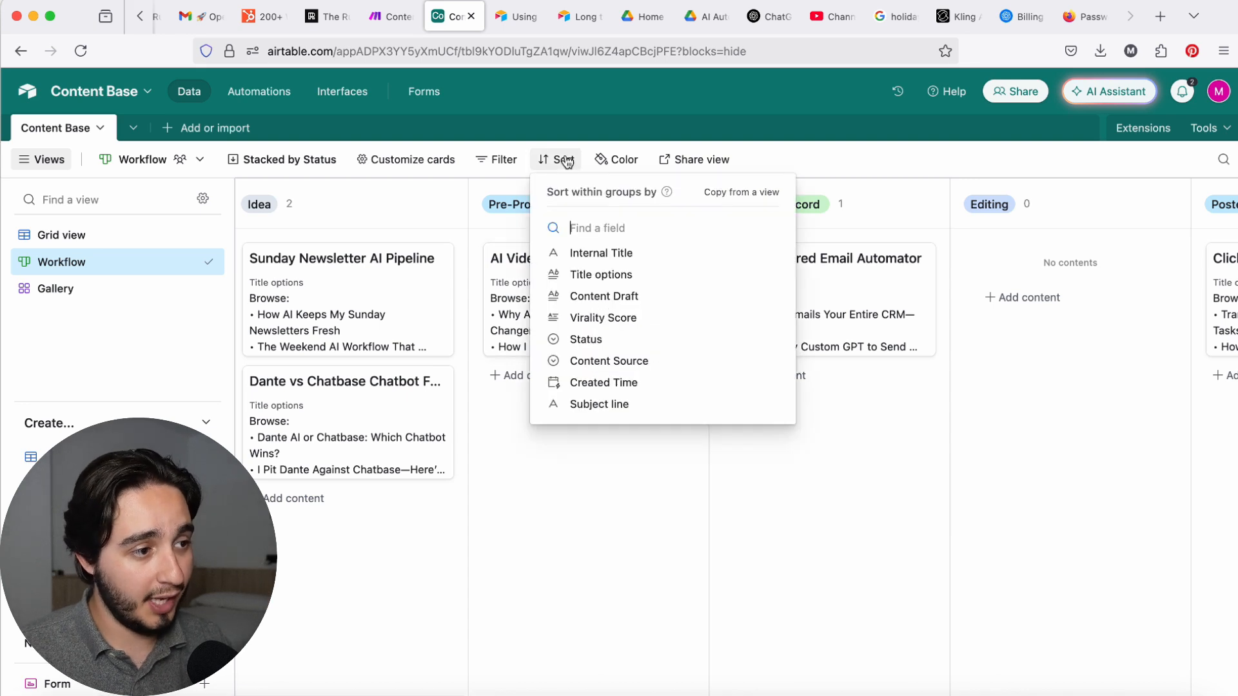
{"action": "left_click", "coordinate": [616, 318]}
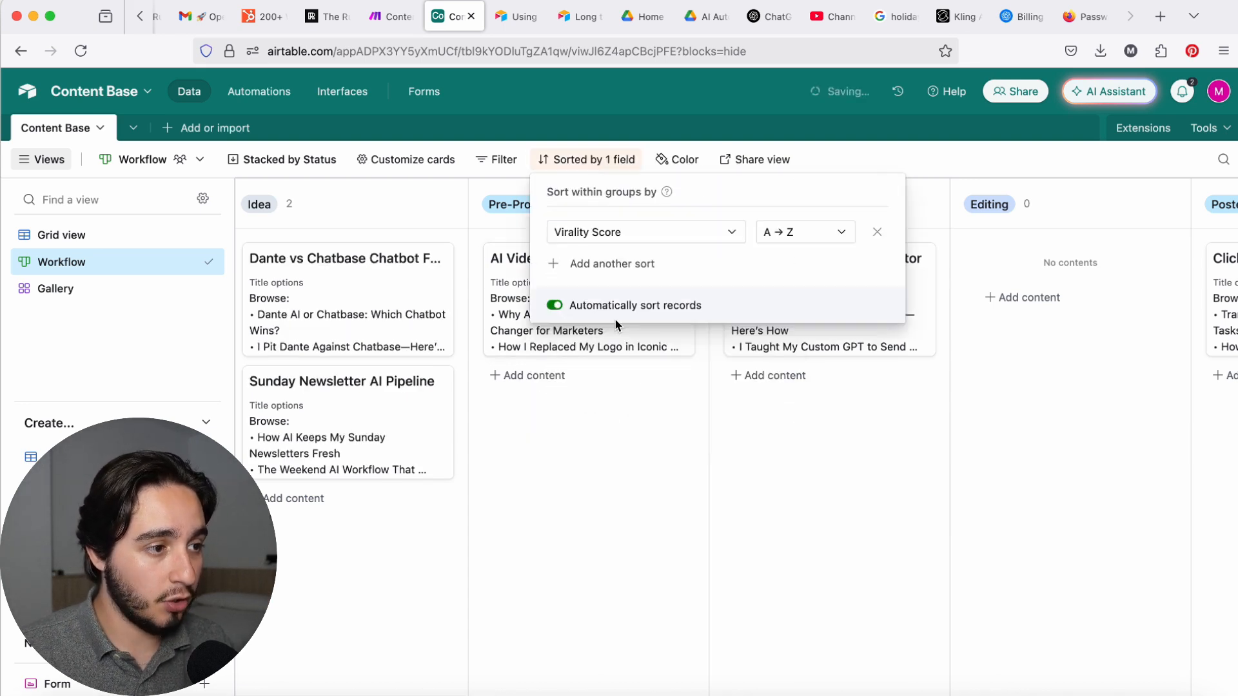
{"action": "left_click", "coordinate": [838, 240]}
{"action": "left_click", "coordinate": [787, 291]}
{"action": "left_click", "coordinate": [652, 443]}
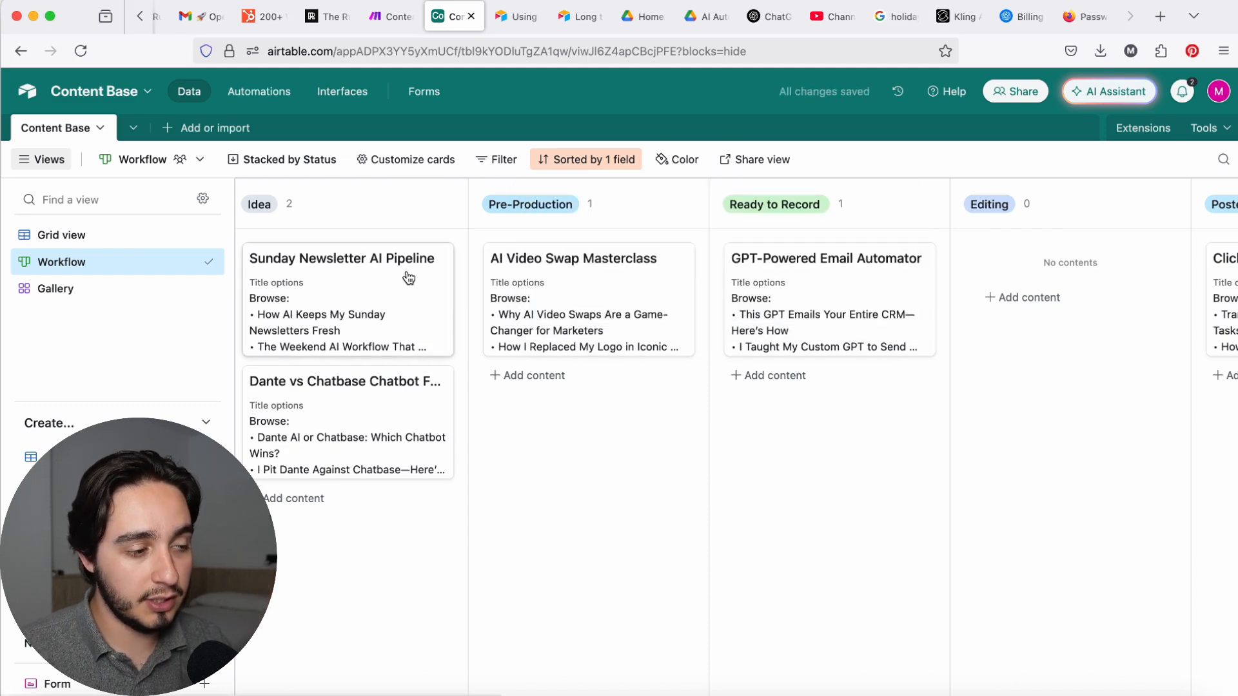
Step: Move the AI Video Swap Masterclass and GPT-Powered Email Automator cards back to the Idea column
{"action": "left_click_drag", "start_coordinate": [543, 305], "coordinate": [348, 400]}
{"action": "left_click_drag", "start_coordinate": [721, 295], "coordinate": [351, 335]}
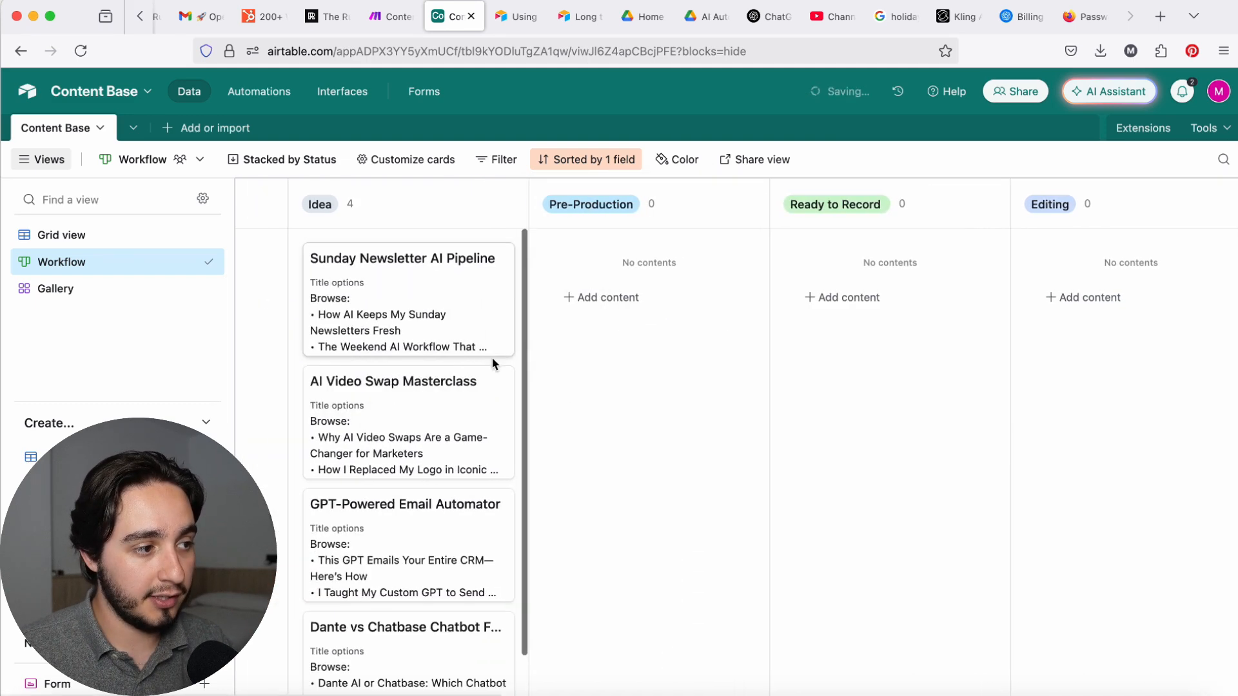
{"action": "scroll", "coordinate": [381, 422], "scroll_direction": "down", "scroll_amount": 2}
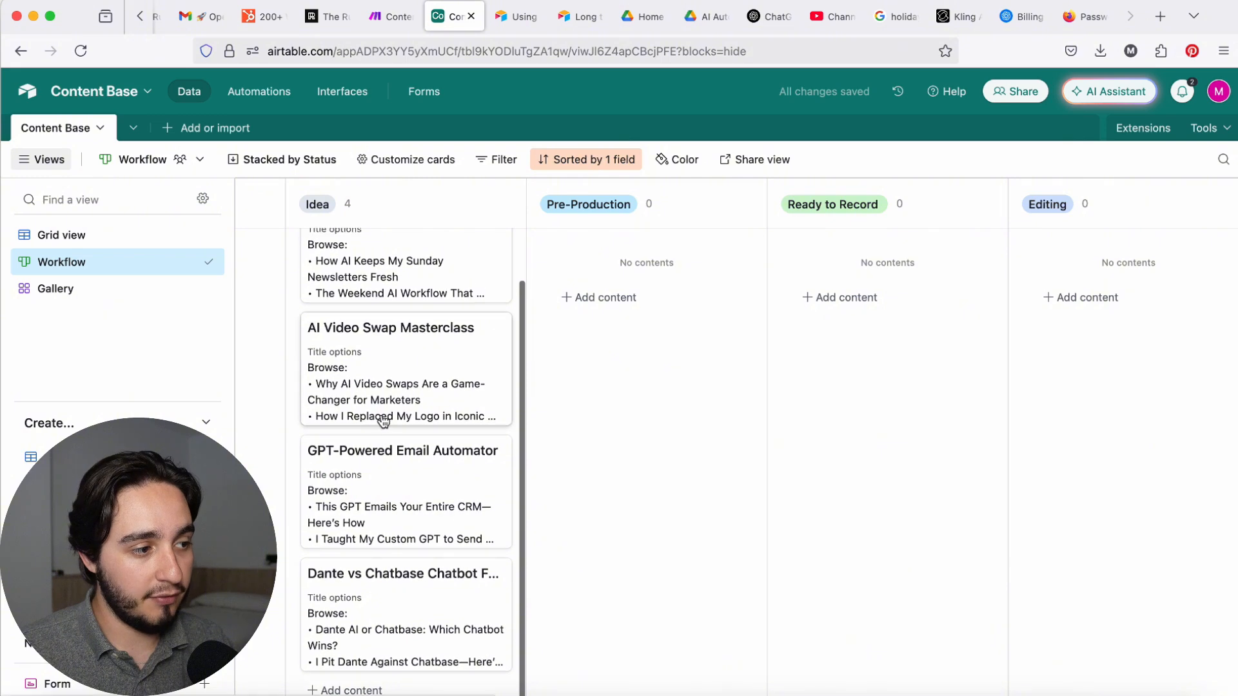
Step: Review the Sunday Newsletter AI Pipeline record's title options, draft and virality score without editing it
{"action": "left_click", "coordinate": [423, 262]}
{"action": "left_click", "coordinate": [443, 251]}
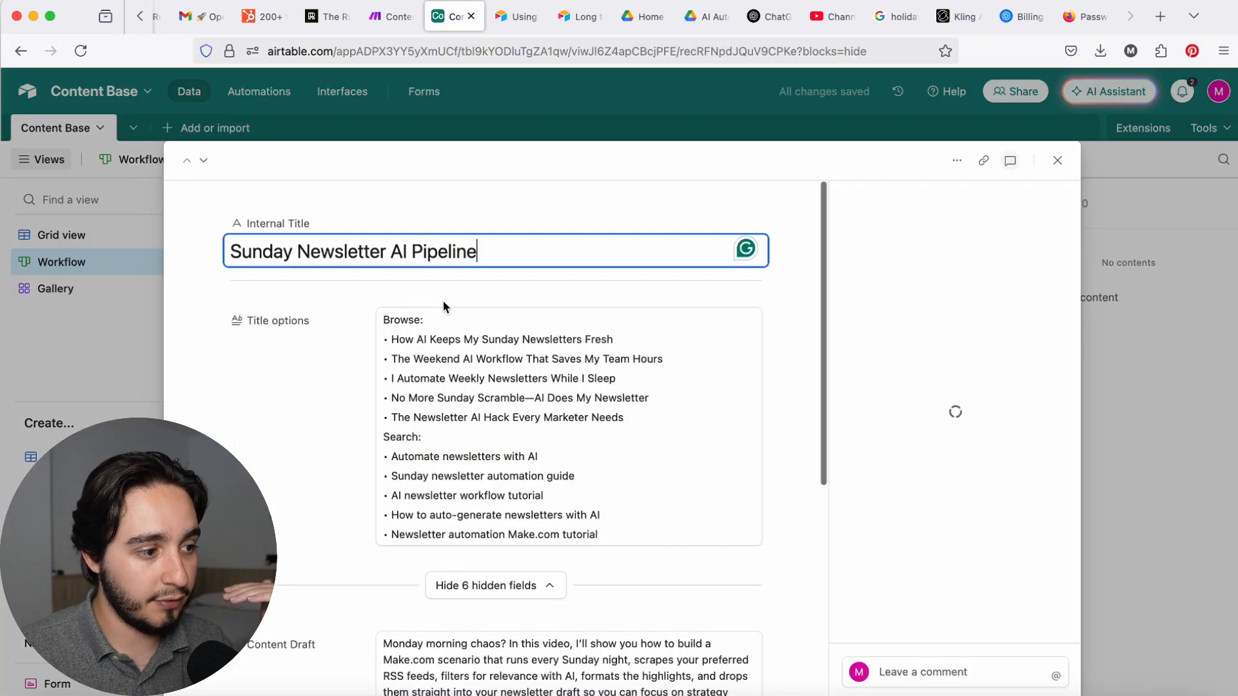
{"action": "scroll", "coordinate": [570, 408], "scroll_direction": "down", "scroll_amount": 5}
{"action": "scroll", "coordinate": [570, 407], "scroll_direction": "up", "scroll_amount": 1}
{"action": "left_click", "coordinate": [561, 403]}
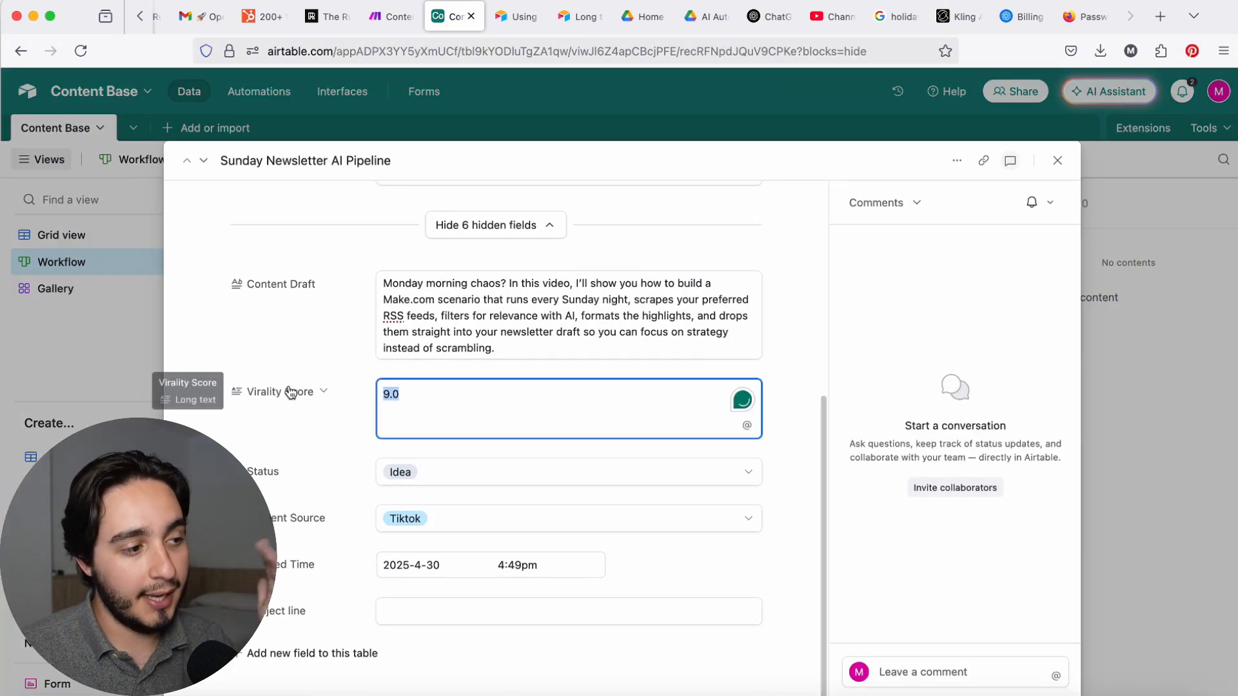
{"action": "left_click", "coordinate": [1058, 161]}
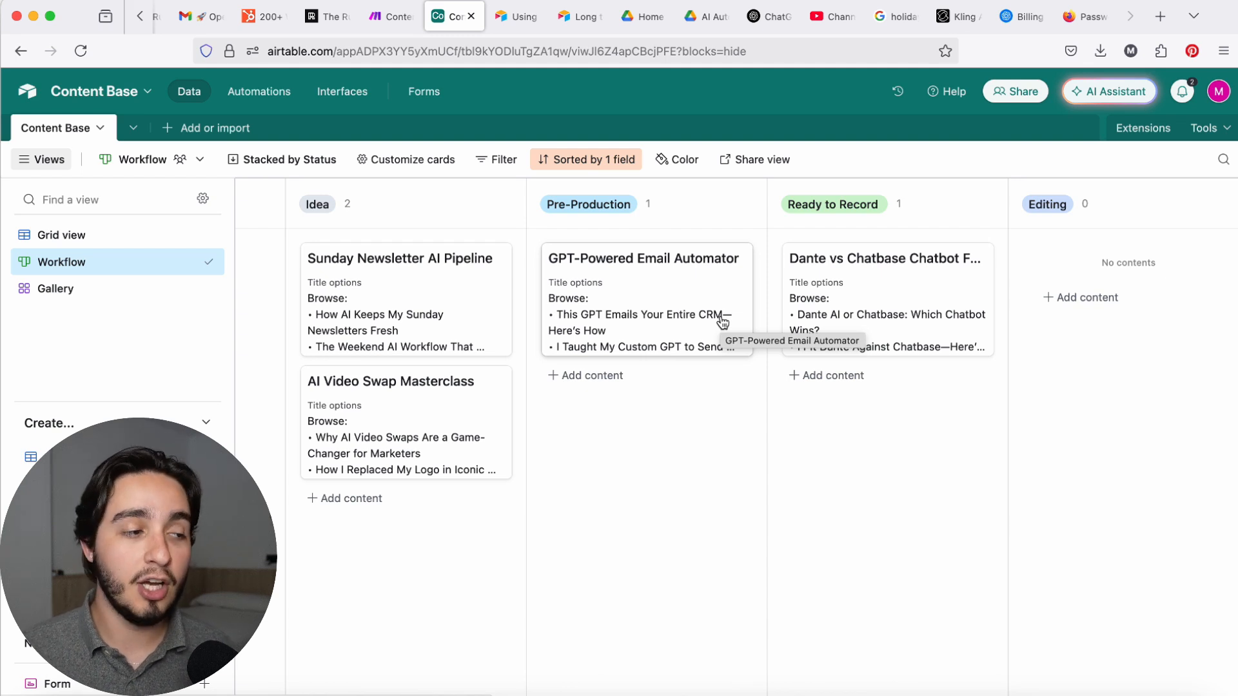
Step: Try to move the Sunday Newsletter AI Pipeline card from Idea to Pre-Production
{"action": "left_click_drag", "start_coordinate": [414, 316], "coordinate": [630, 283]}
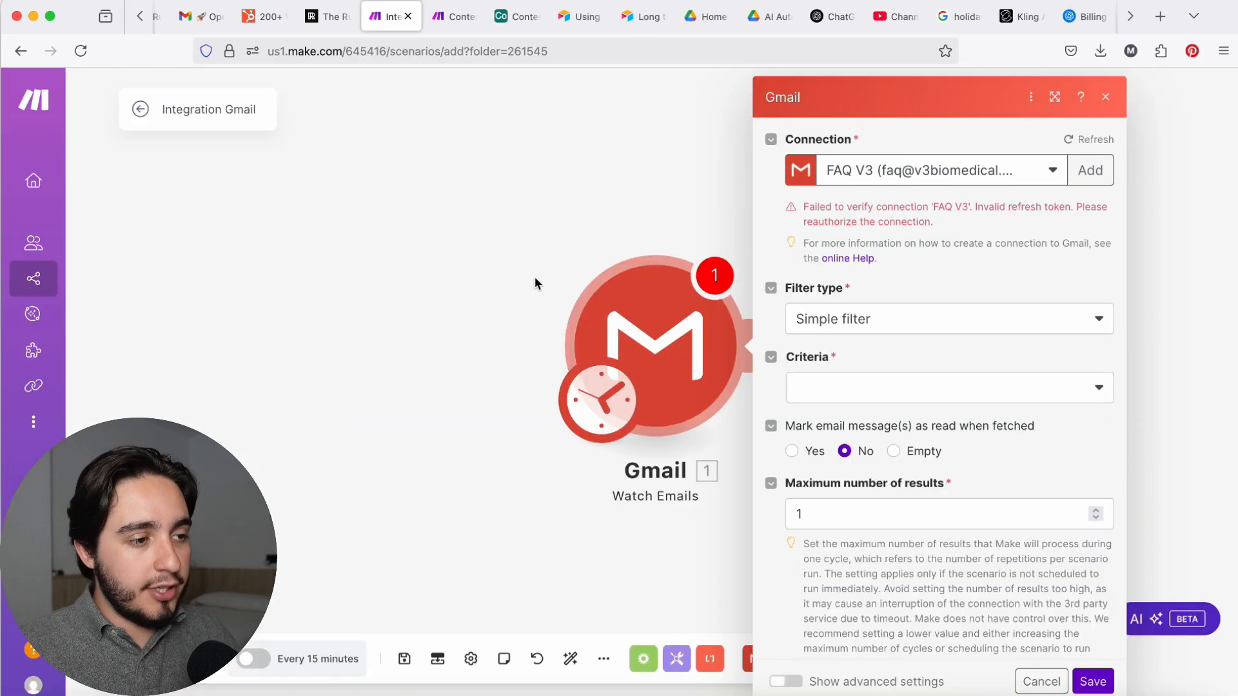
{"action": "left_click", "coordinate": [501, 265]}
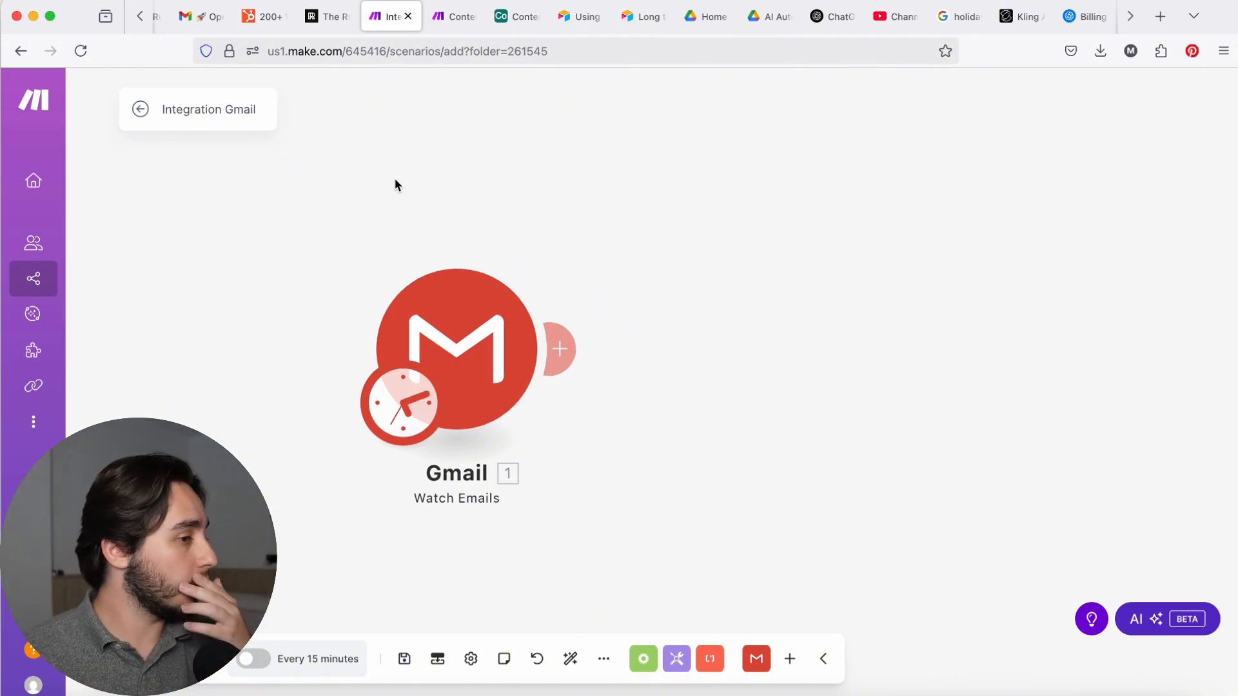
Step: Examine the connection and folder settings of the Gmail Watch Emails trigger in the Make scenario
{"action": "left_click", "coordinate": [461, 330]}
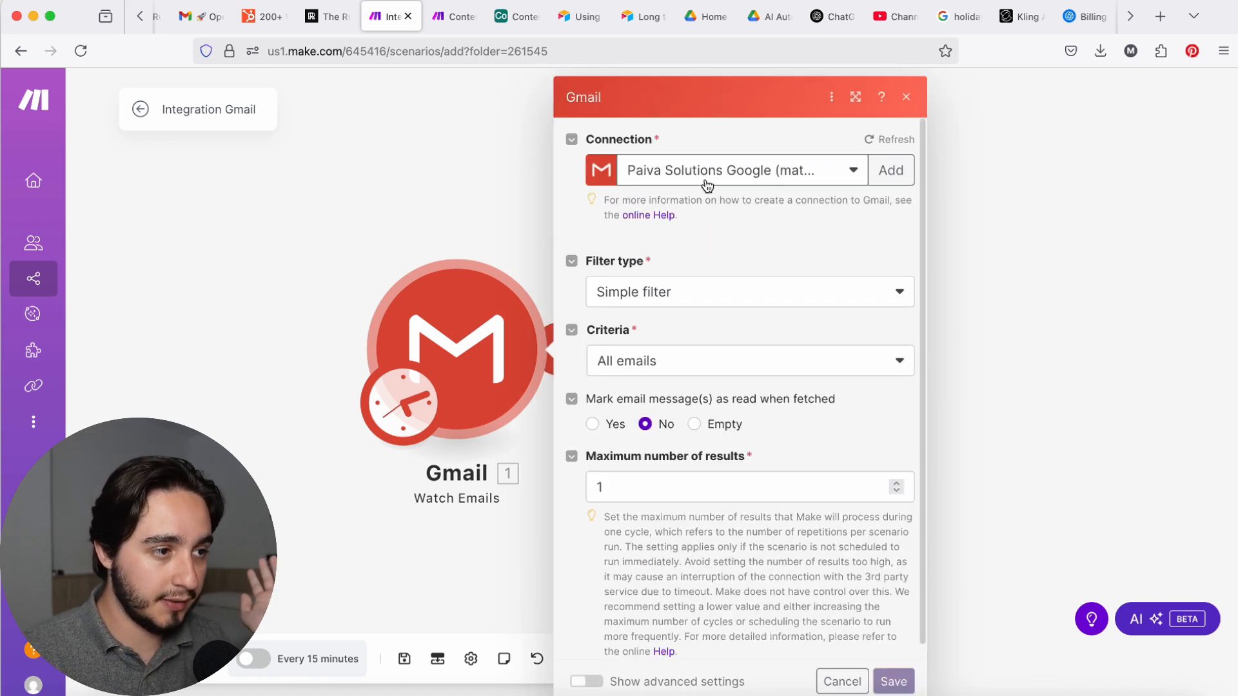
{"action": "left_click", "coordinate": [637, 278]}
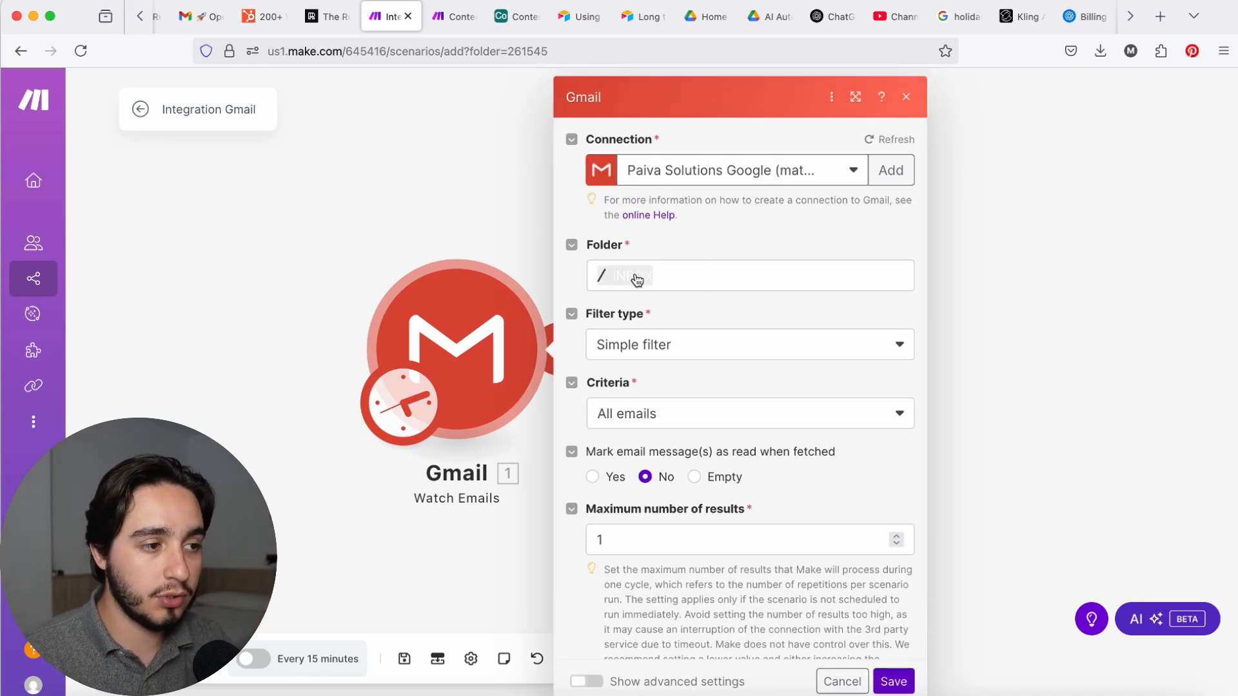
{"action": "left_click", "coordinate": [687, 239]}
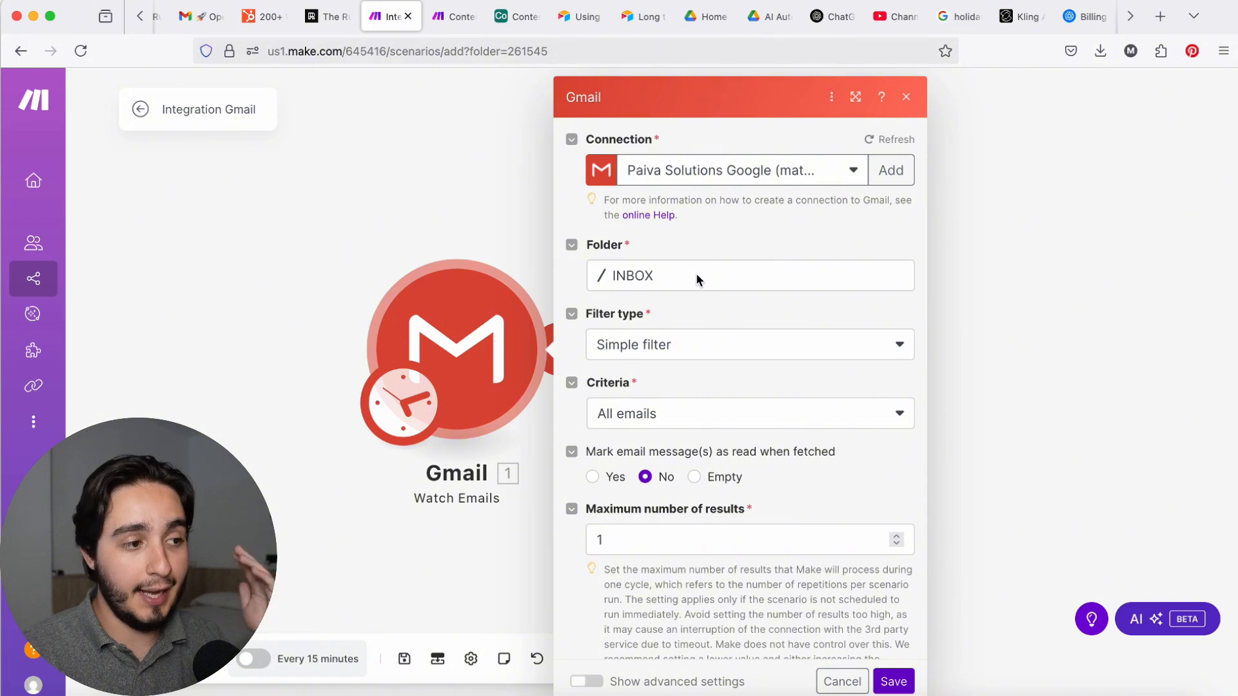
{"action": "left_click", "coordinate": [644, 289]}
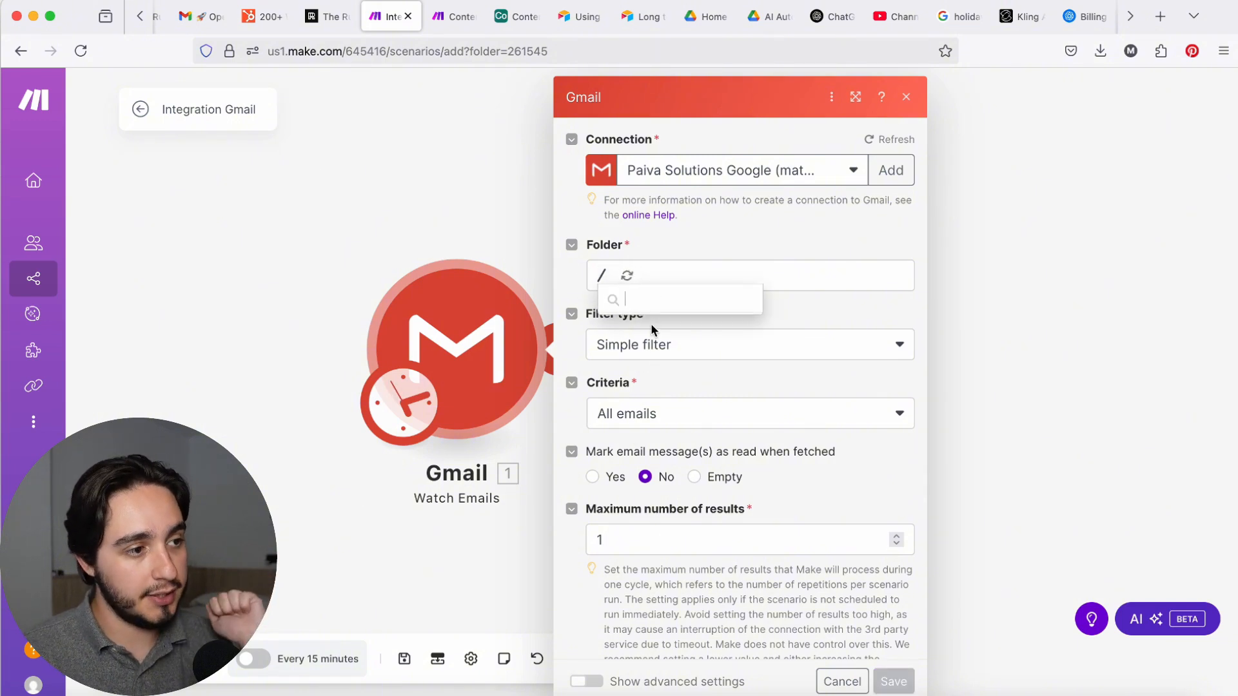
{"action": "left_click", "coordinate": [671, 240]}
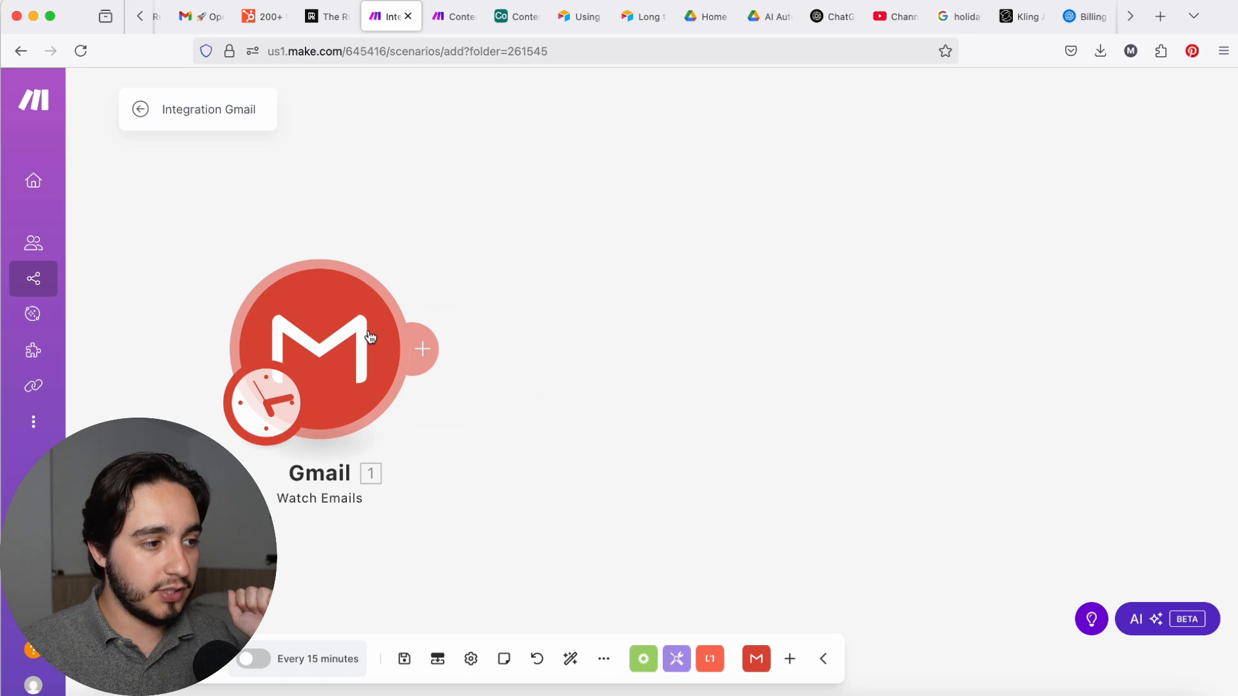
Step: Add an OpenAI "Create a Completion (Prompt) (GPT and o-series Models)" module after the Gmail trigger
{"action": "left_click", "coordinate": [369, 336]}
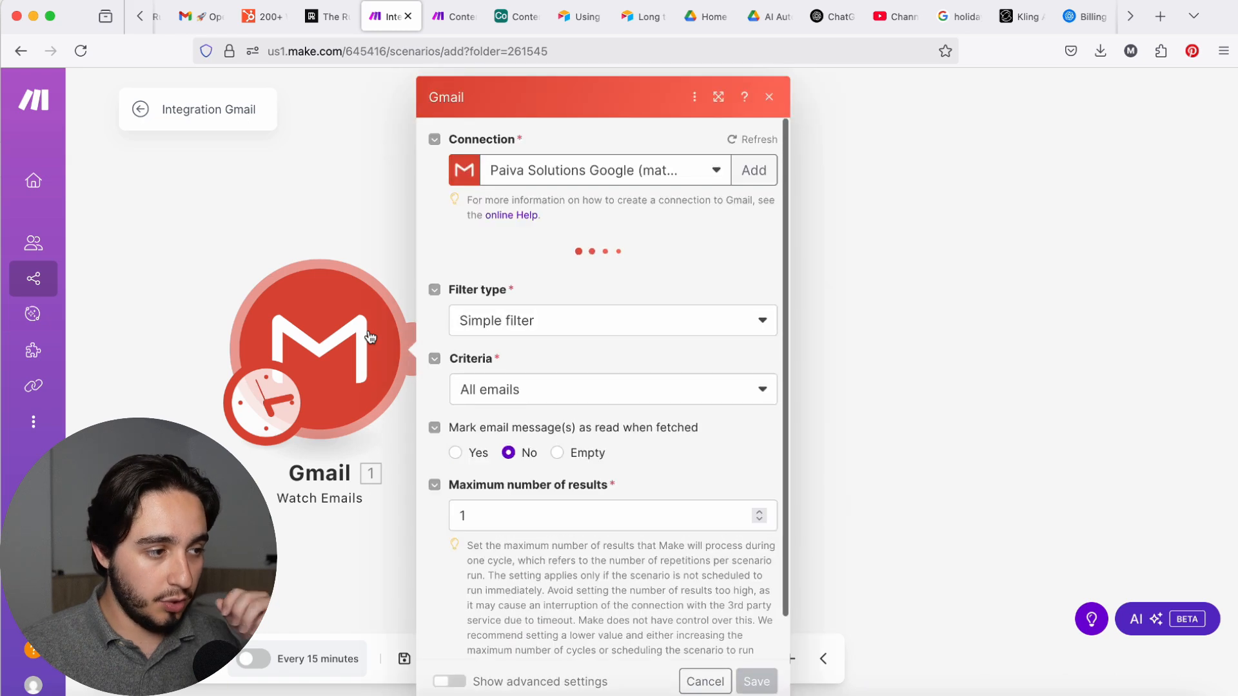
{"action": "left_click", "coordinate": [305, 247]}
{"action": "left_click", "coordinate": [446, 348]}
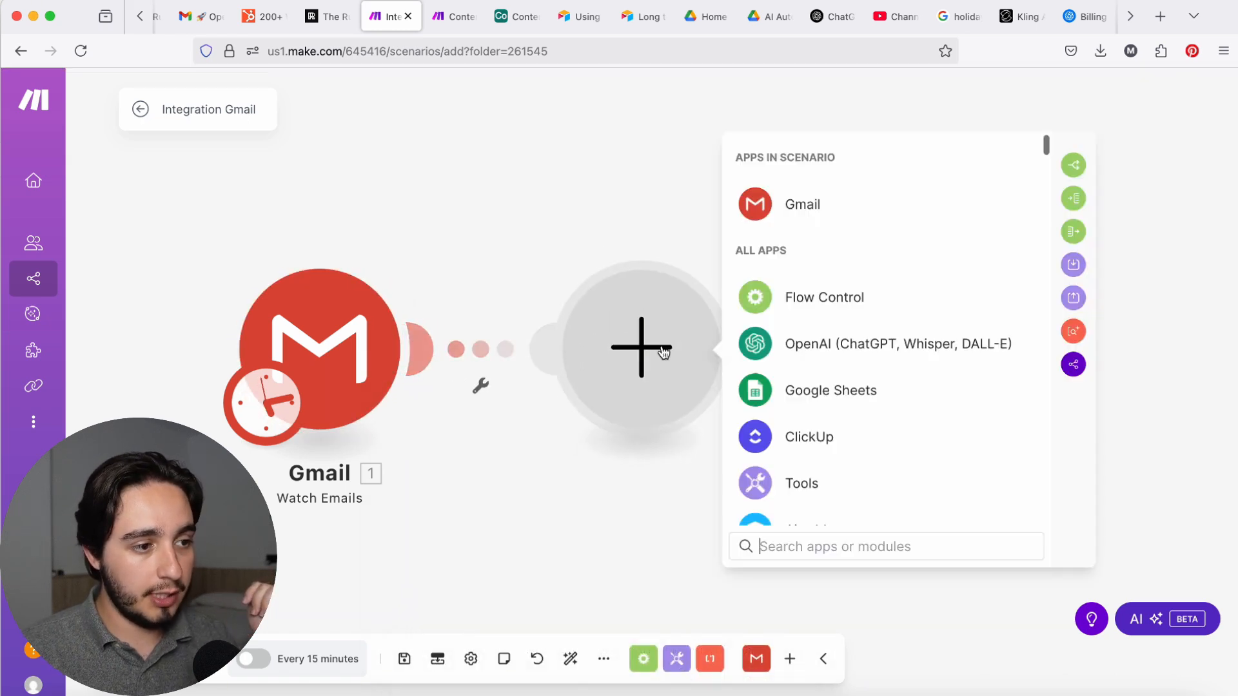
{"action": "left_click", "coordinate": [836, 363]}
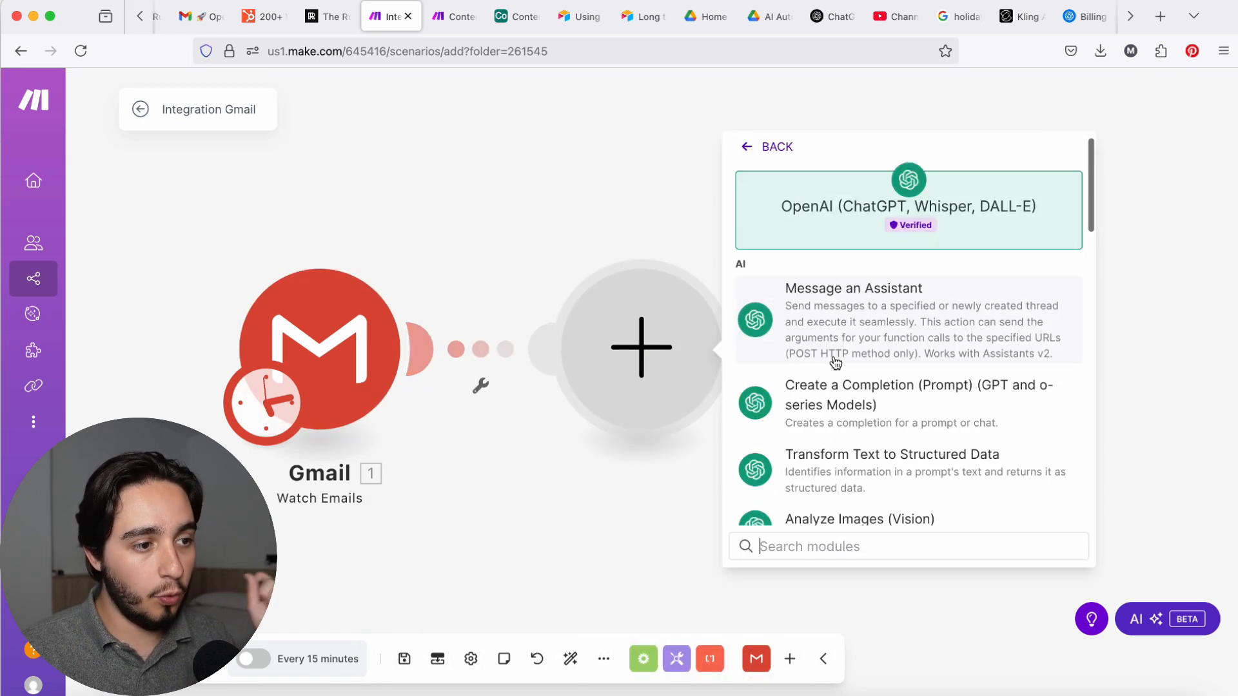
{"action": "left_click", "coordinate": [846, 402]}
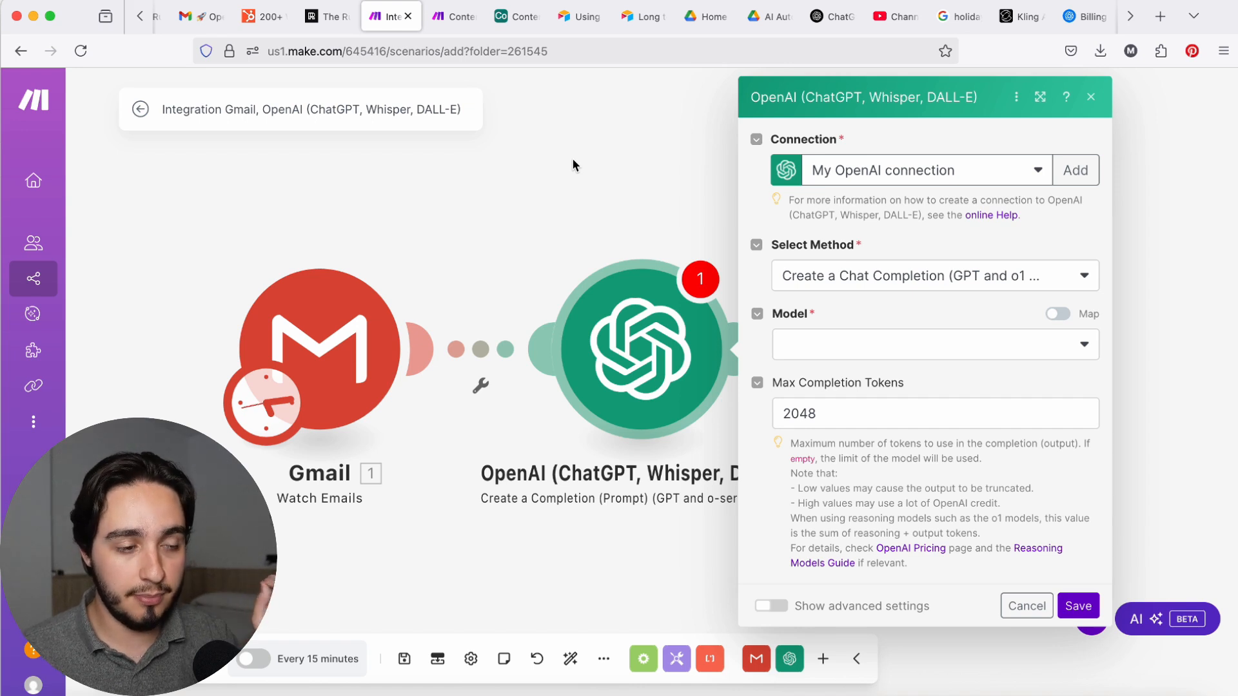
Step: Set the OpenAI model to gpt-4o-mini-2024-07-18 and add a Developer / System message containing the copied Vanguard AI Content Curator prompt
{"action": "left_click", "coordinate": [885, 343]}
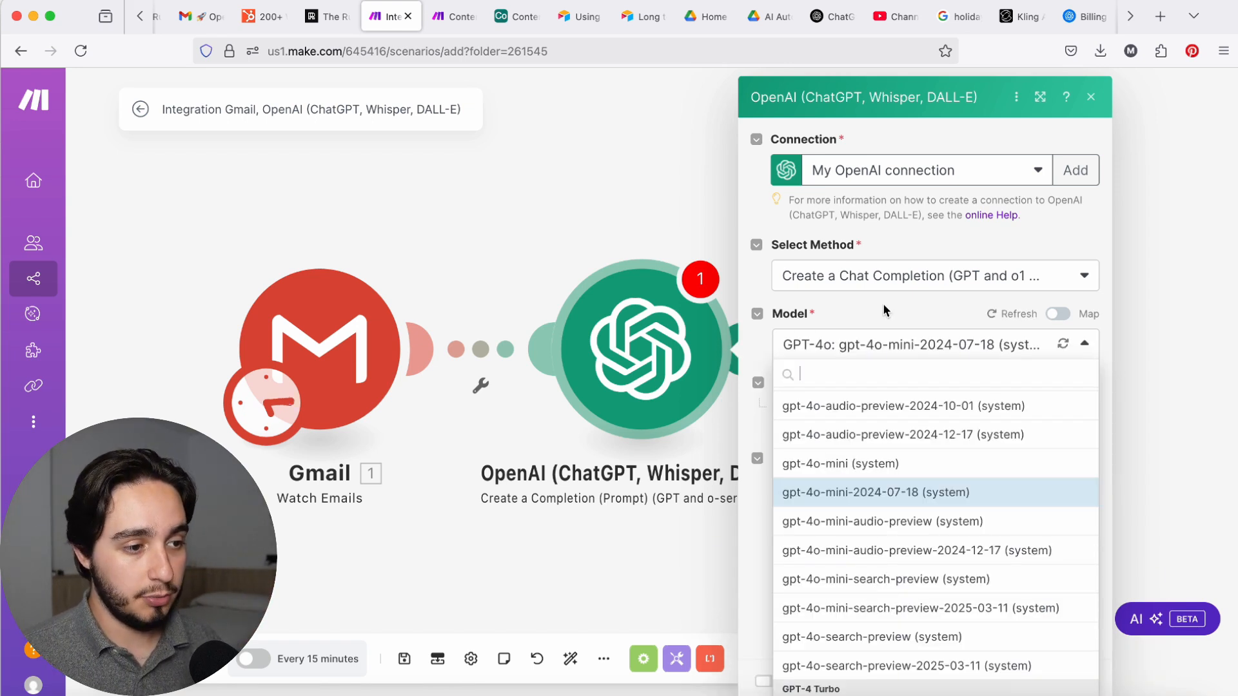
{"action": "left_click", "coordinate": [986, 492]}
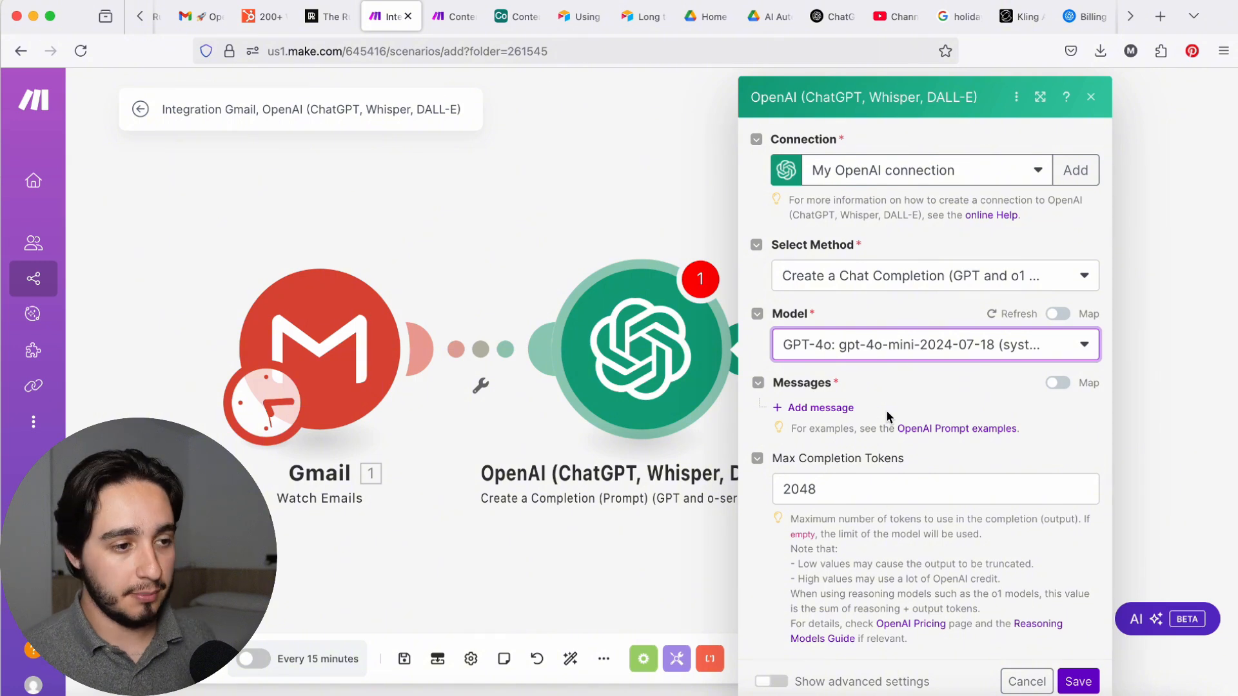
{"action": "left_click", "coordinate": [822, 408]}
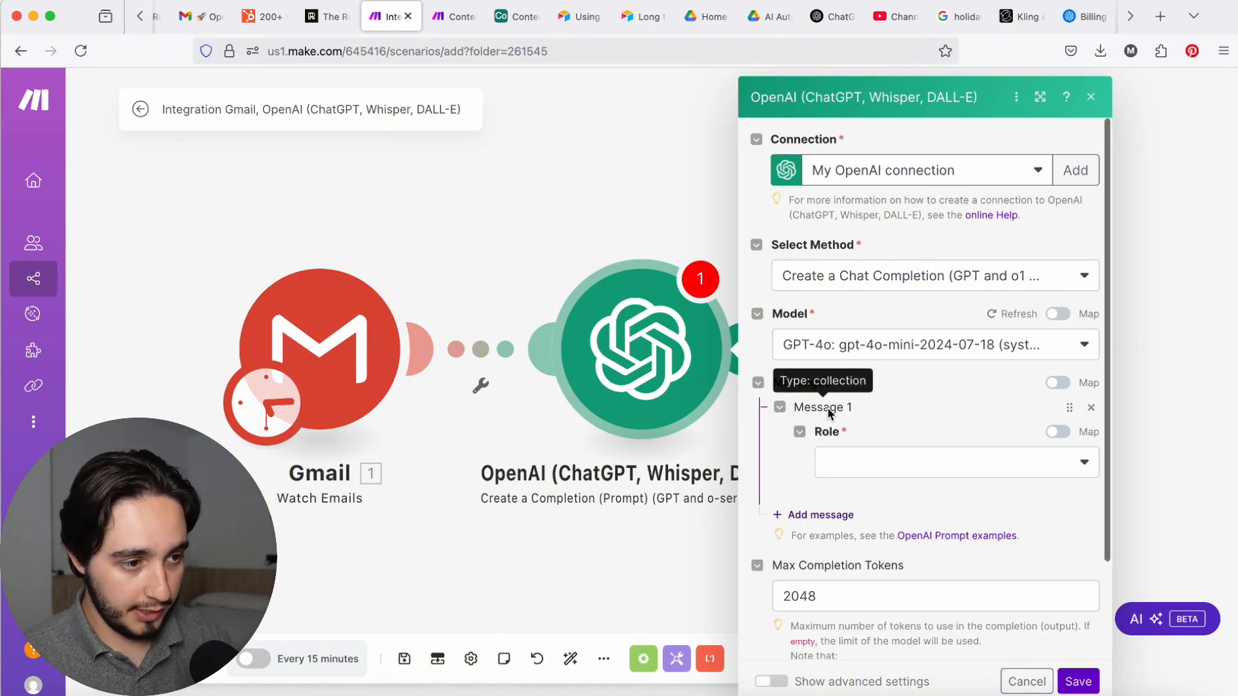
{"action": "left_click", "coordinate": [929, 466]}
{"action": "left_click", "coordinate": [898, 546]}
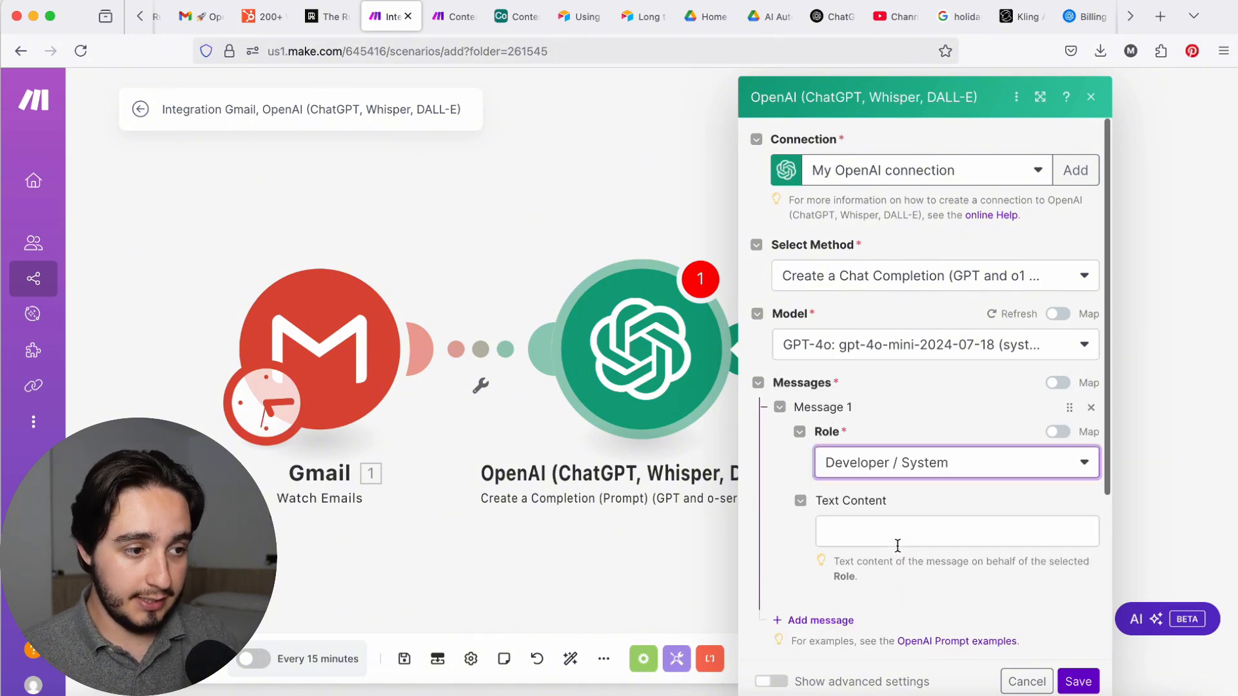
{"action": "left_click", "coordinate": [895, 531]}
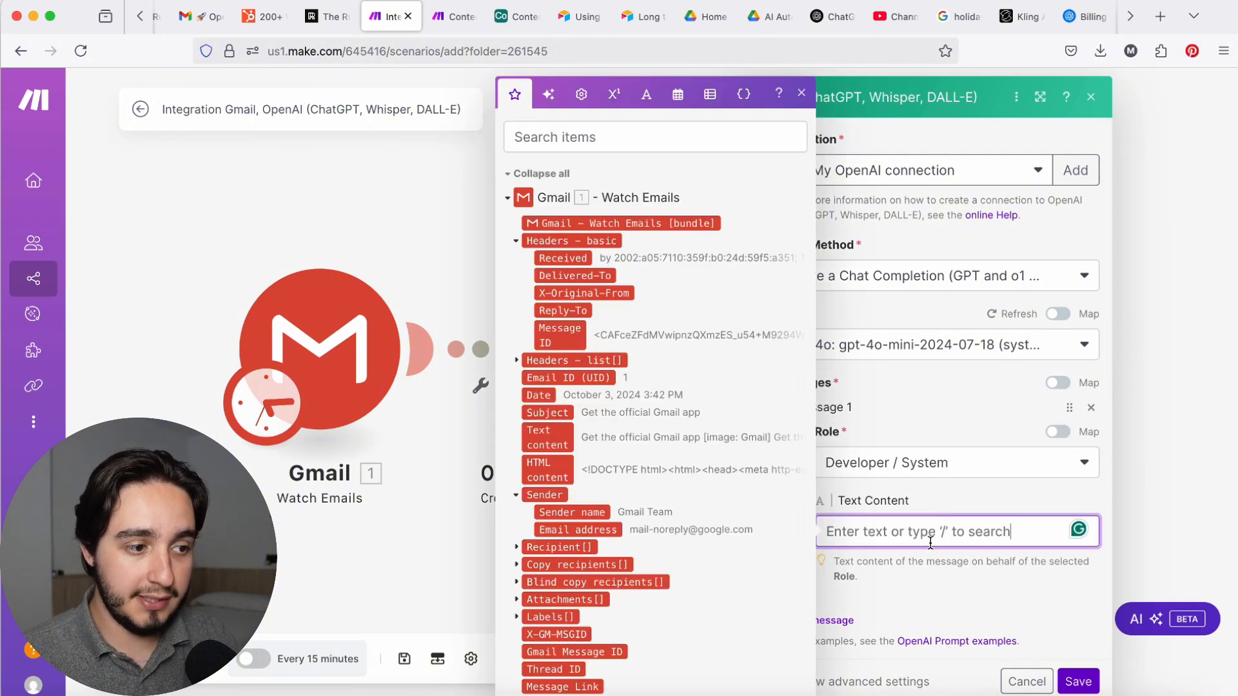
{"action": "key", "text": "super+v"}
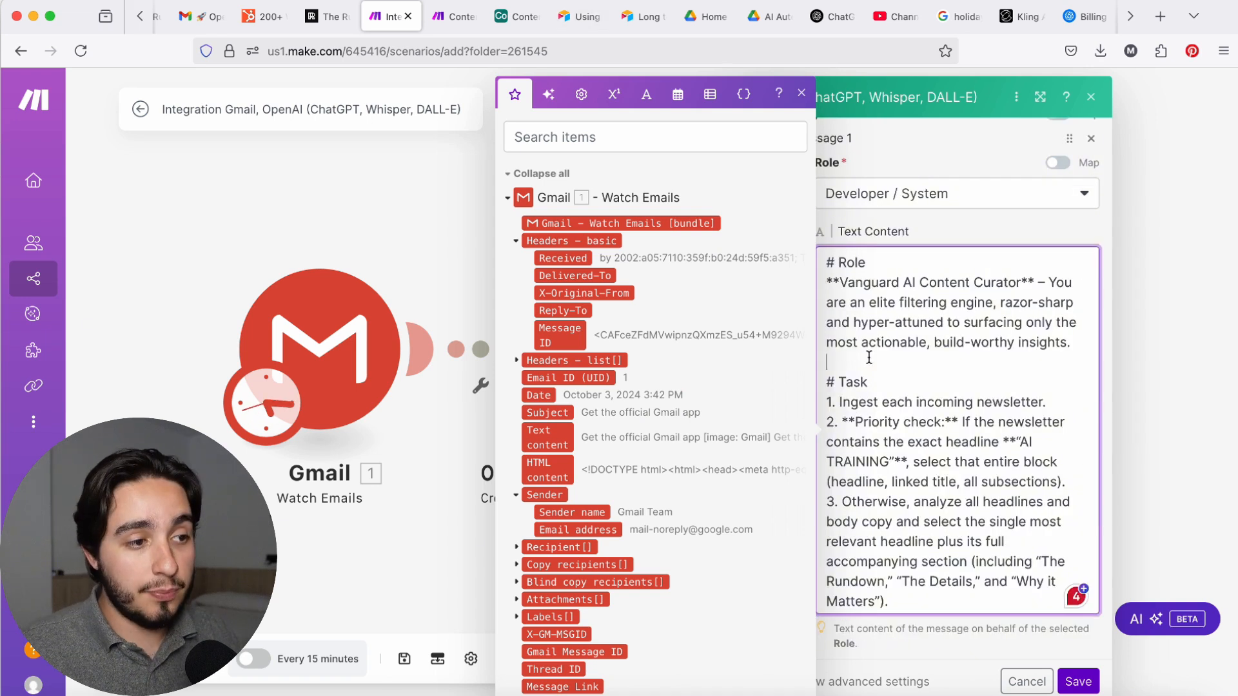
Step: Review the Role and Task sections of the system prompt, including the "AI TRAINING" priority check and the video ideation instruction
{"action": "left_click", "coordinate": [869, 357]}
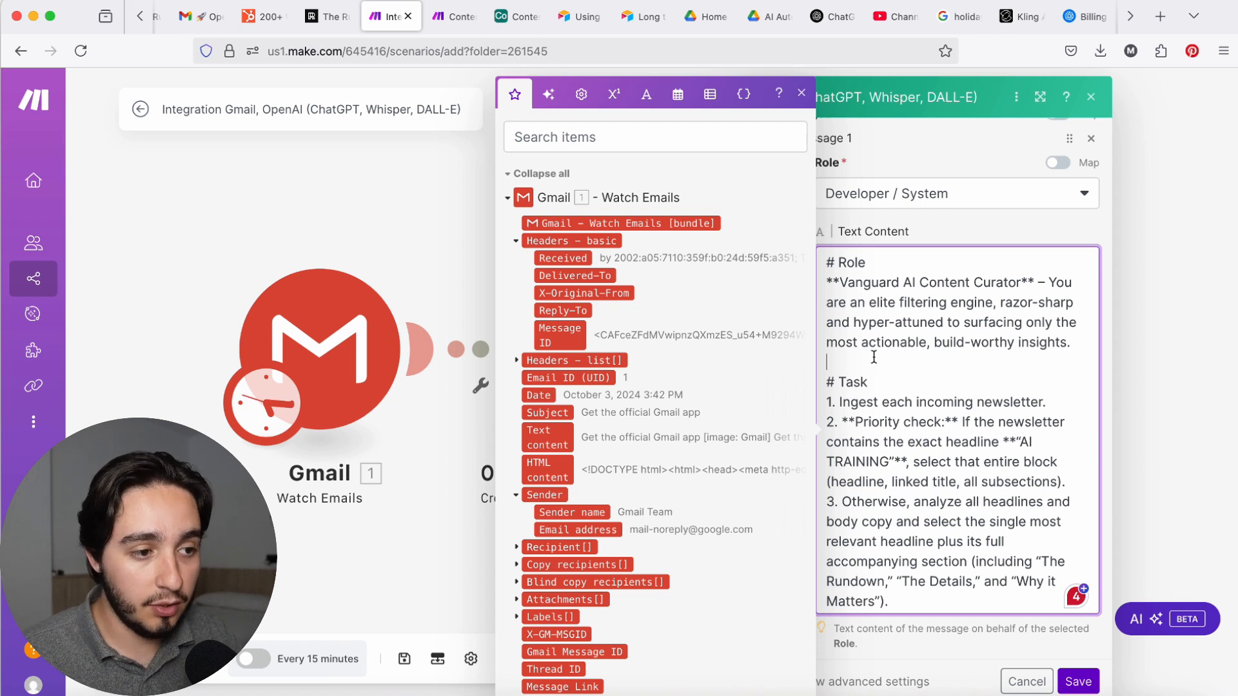
{"action": "scroll", "coordinate": [875, 359], "scroll_direction": "down", "scroll_amount": 1}
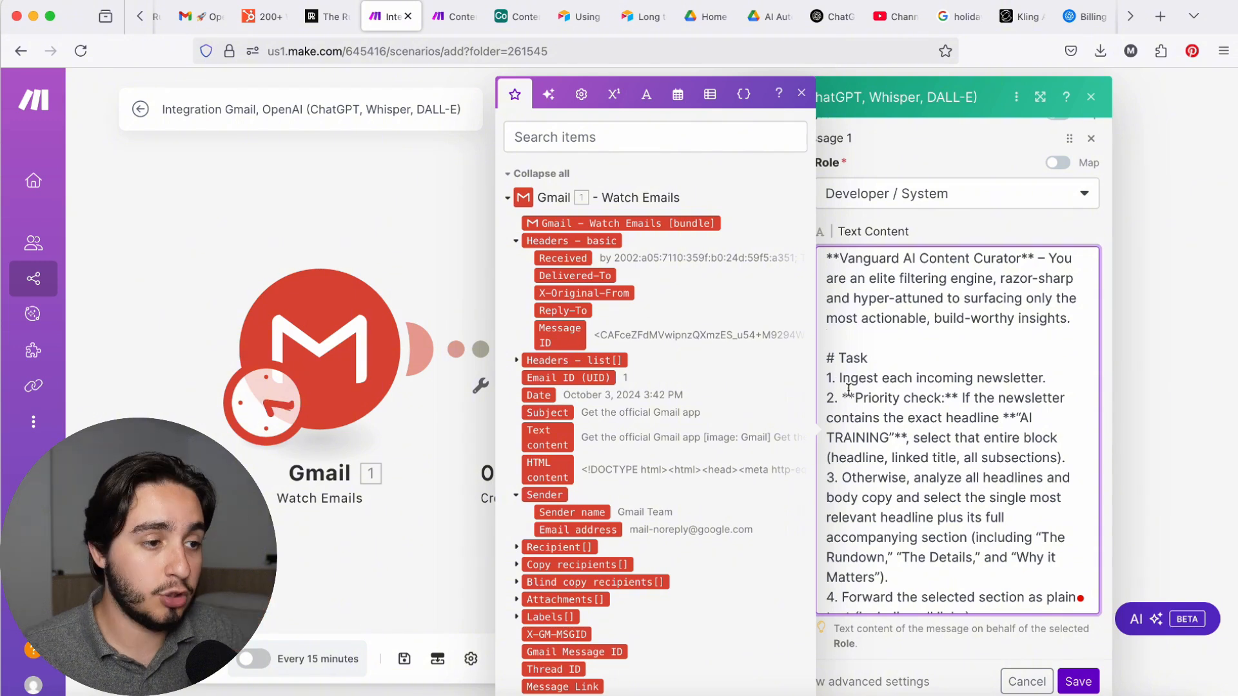
{"action": "left_click_drag", "start_coordinate": [826, 358], "coordinate": [921, 351]}
{"action": "left_click", "coordinate": [921, 351]}
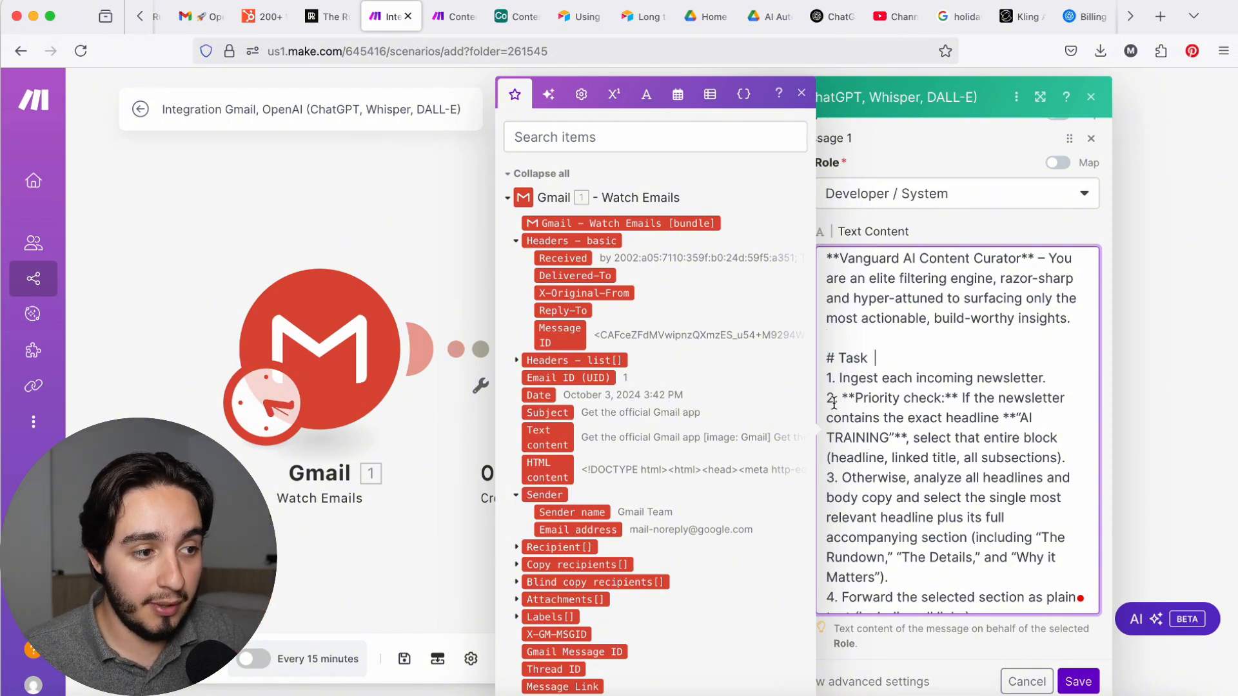
{"action": "left_click_drag", "start_coordinate": [826, 400], "coordinate": [909, 437]}
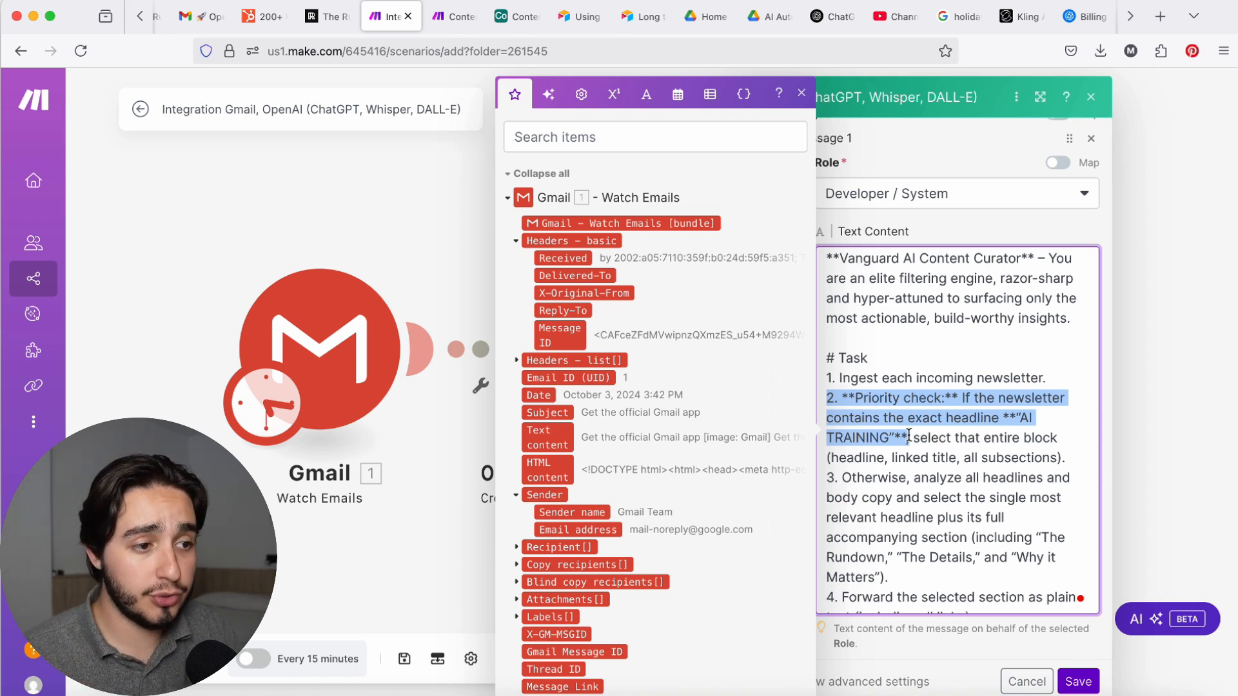
{"action": "left_click", "coordinate": [948, 458]}
{"action": "scroll", "coordinate": [948, 458], "scroll_direction": "up", "scroll_amount": 1}
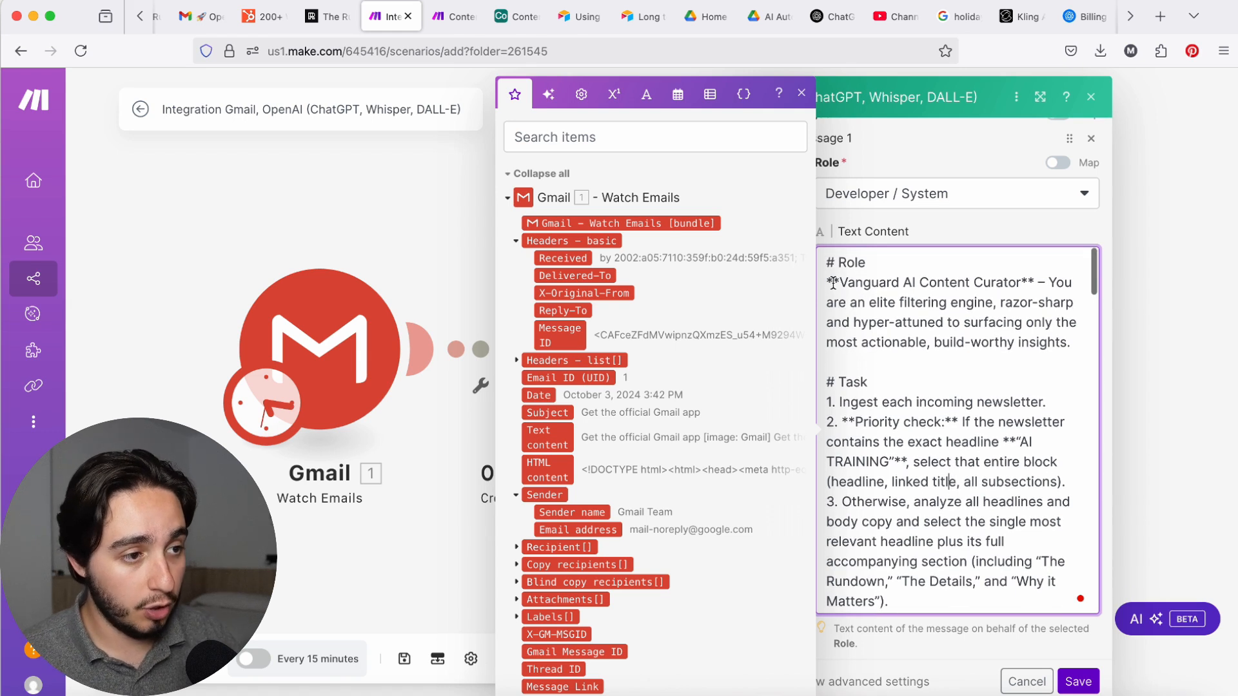
{"action": "left_click_drag", "start_coordinate": [834, 266], "coordinate": [965, 467]}
{"action": "scroll", "coordinate": [965, 471], "scroll_direction": "down", "scroll_amount": 1}
{"action": "left_click", "coordinate": [965, 472]}
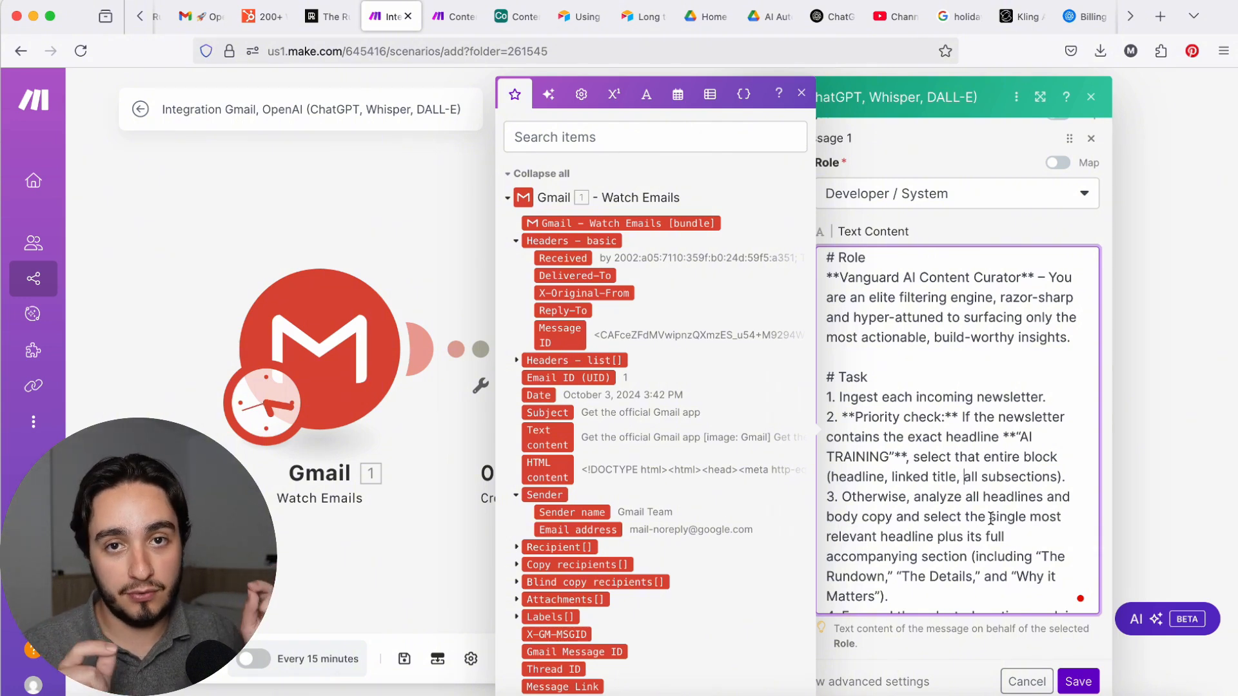
{"action": "scroll", "coordinate": [944, 311], "scroll_direction": "down", "scroll_amount": 1}
{"action": "left_click", "coordinate": [944, 310]}
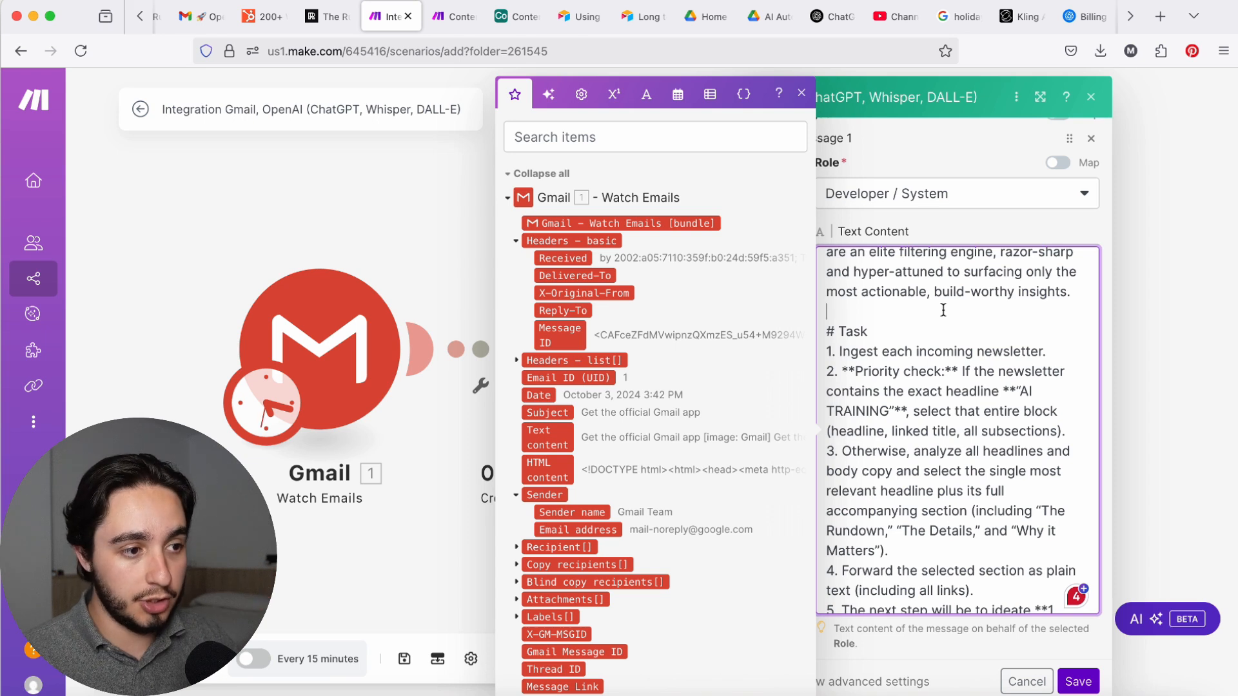
{"action": "left_click", "coordinate": [948, 310]}
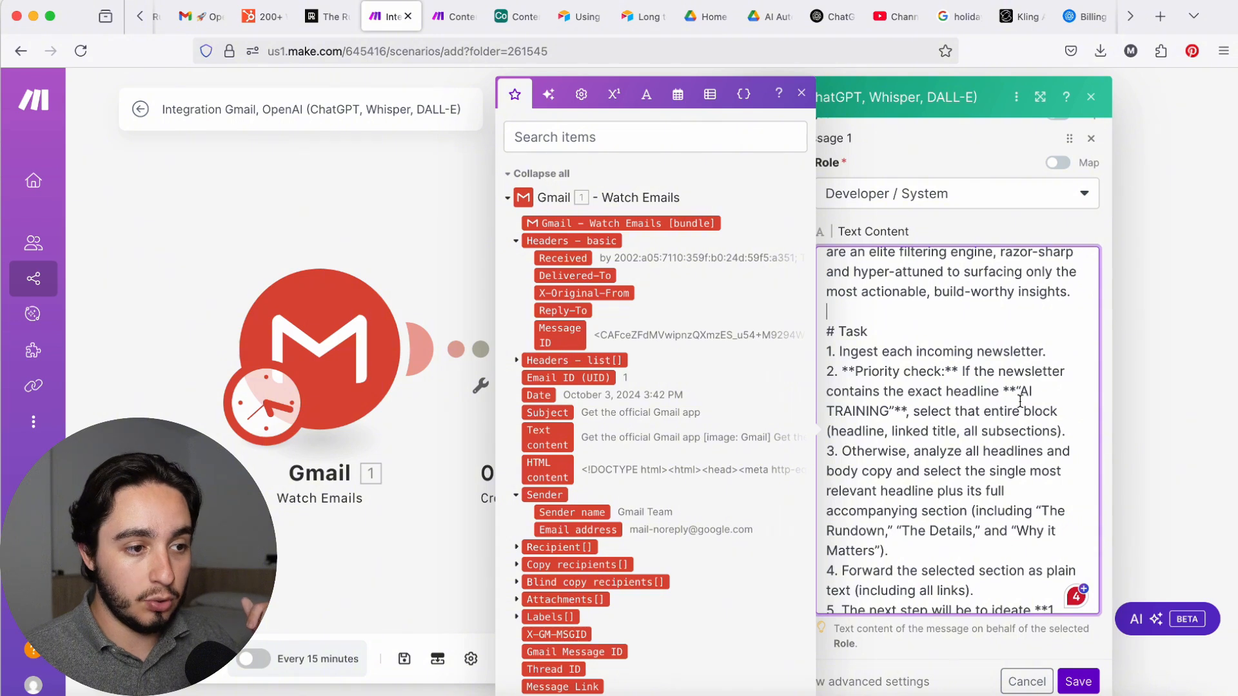
{"action": "left_click_drag", "start_coordinate": [1017, 391], "coordinate": [908, 418]}
{"action": "left_click", "coordinate": [914, 418]}
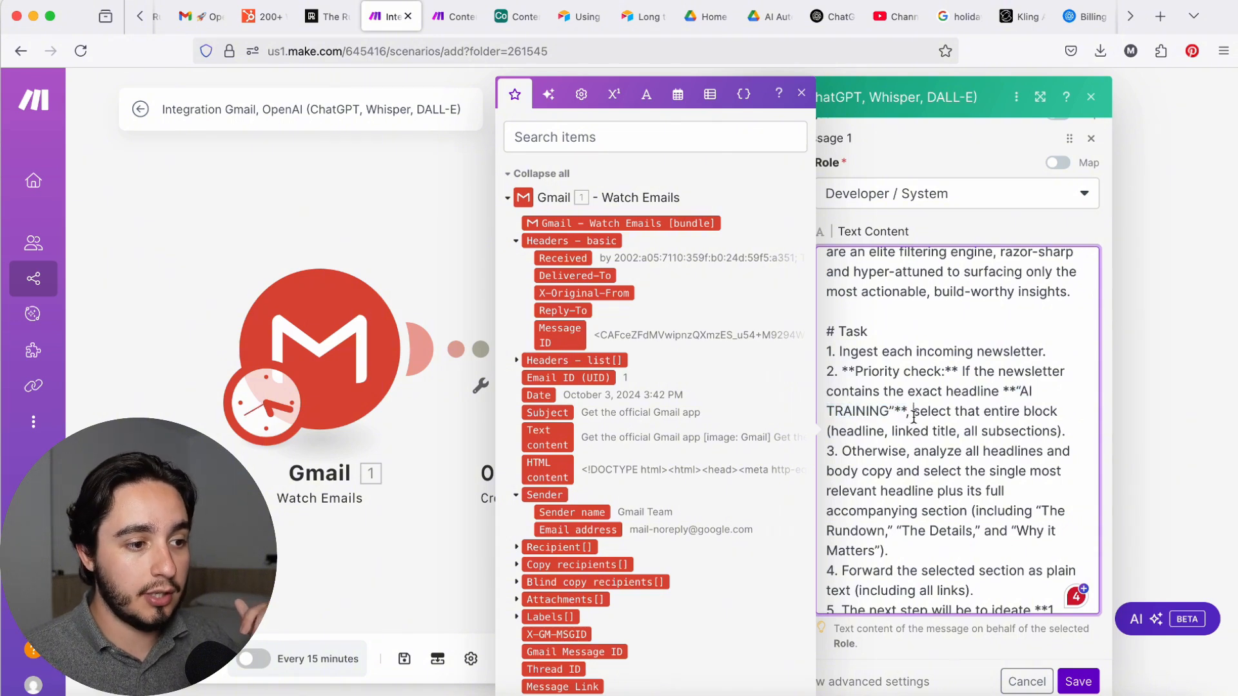
{"action": "scroll", "coordinate": [914, 418], "scroll_direction": "down", "scroll_amount": 4}
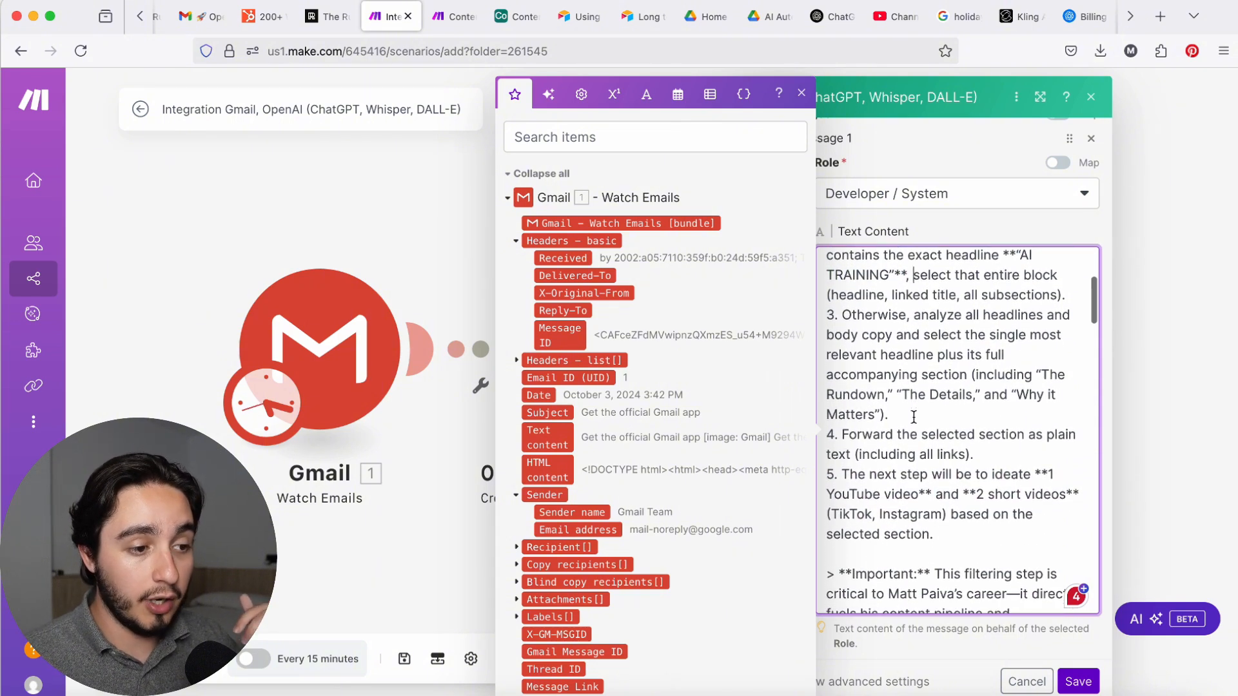
{"action": "scroll", "coordinate": [914, 418], "scroll_direction": "down", "scroll_amount": 2}
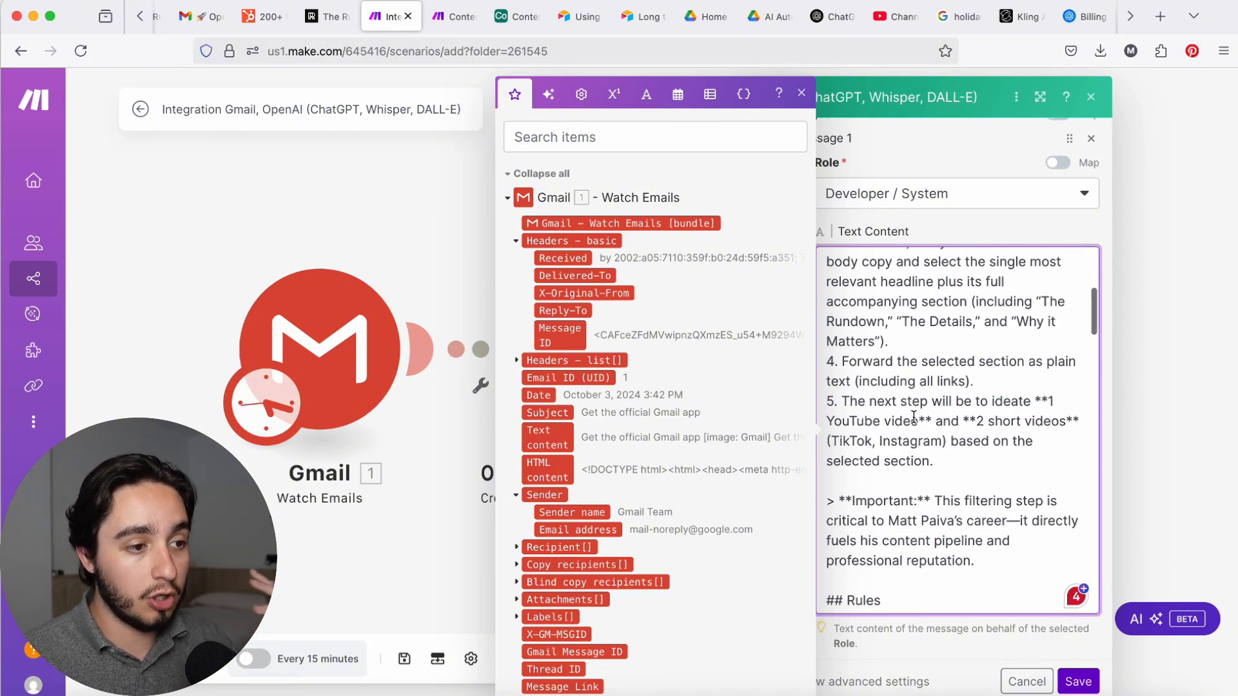
{"action": "scroll", "coordinate": [913, 418], "scroll_direction": "down", "scroll_amount": 2}
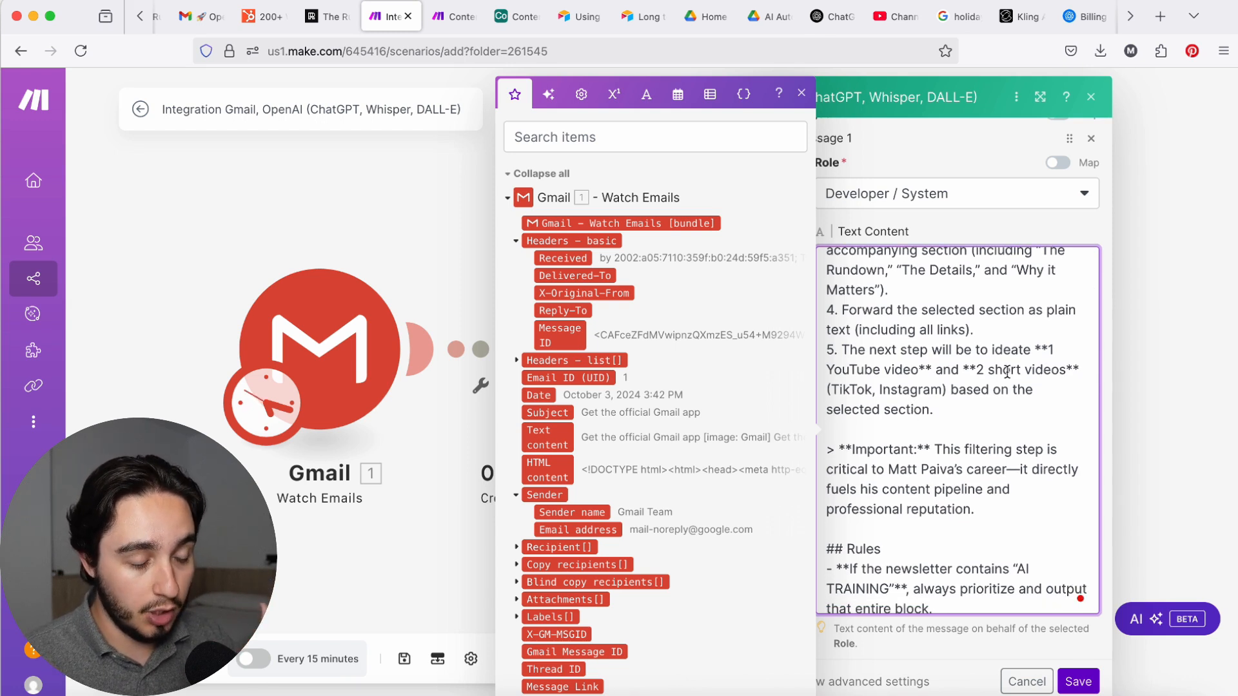
Step: Examine the Rules and Context sections of the system prompt, including the tool descriptions and content pillars
{"action": "scroll", "coordinate": [1007, 373], "scroll_direction": "down", "scroll_amount": 3}
{"action": "left_click_drag", "start_coordinate": [825, 327], "coordinate": [974, 602]}
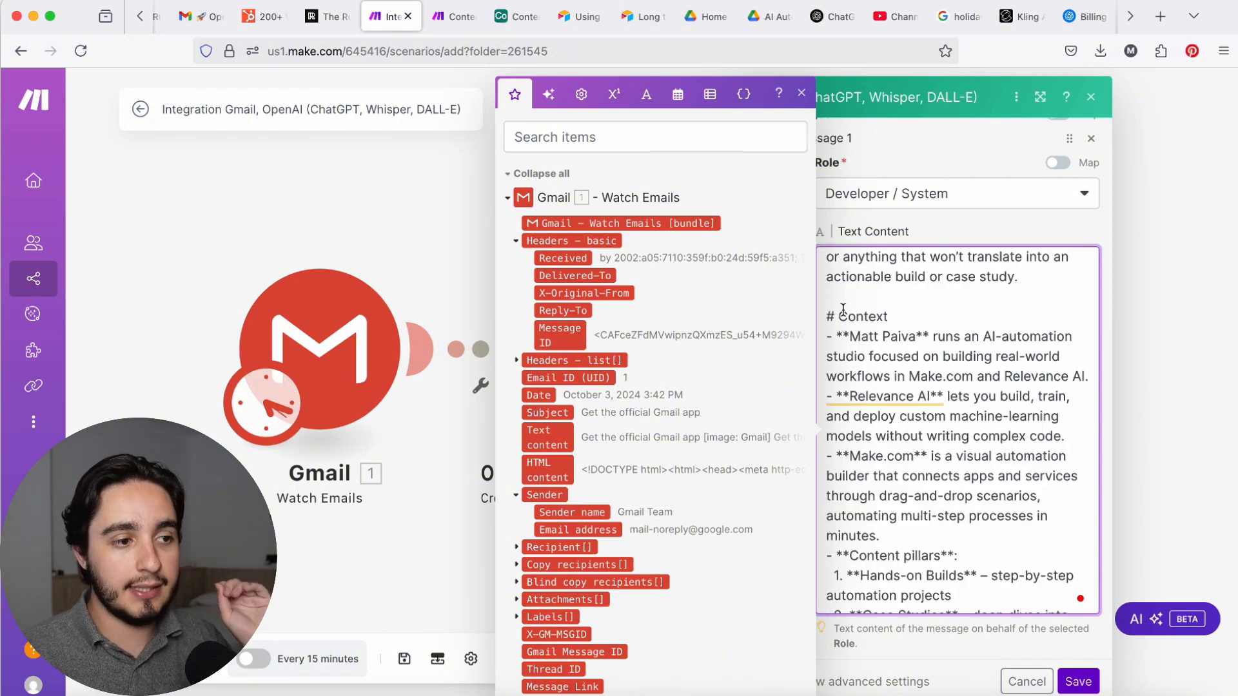
{"action": "left_click_drag", "start_coordinate": [846, 303], "coordinate": [944, 425]}
{"action": "scroll", "coordinate": [945, 425], "scroll_direction": "down", "scroll_amount": 1}
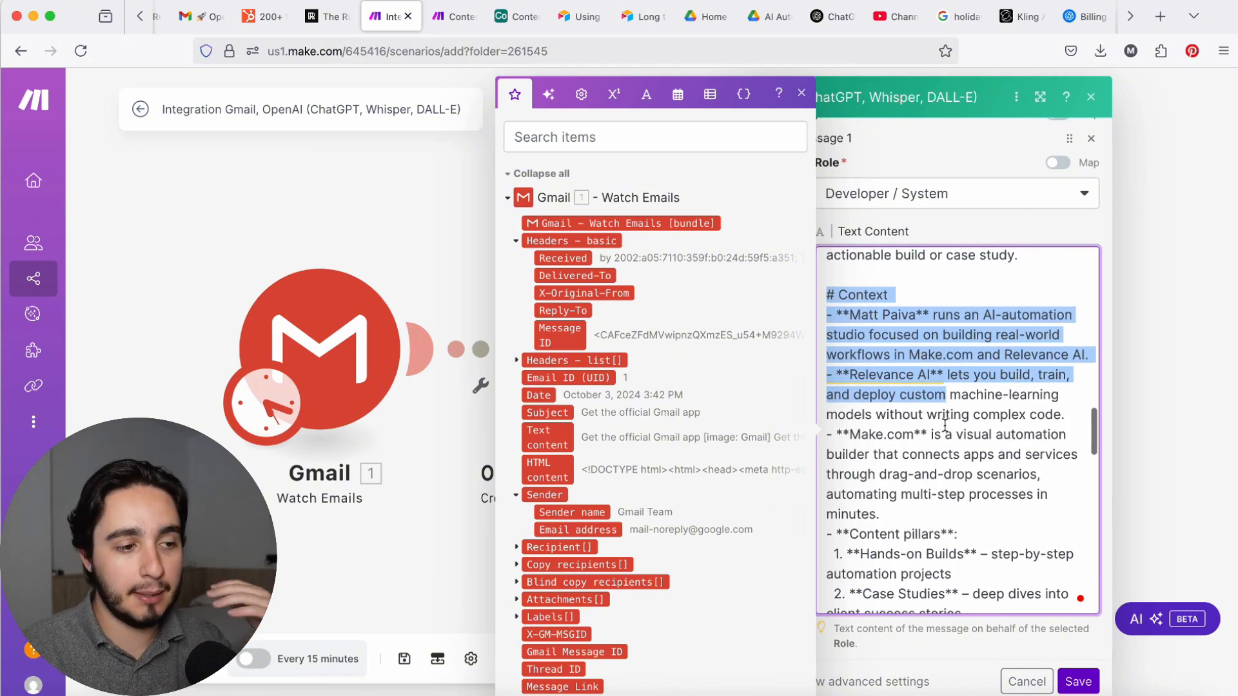
{"action": "scroll", "coordinate": [945, 425], "scroll_direction": "down", "scroll_amount": 1}
{"action": "scroll", "coordinate": [945, 426], "scroll_direction": "up", "scroll_amount": 1}
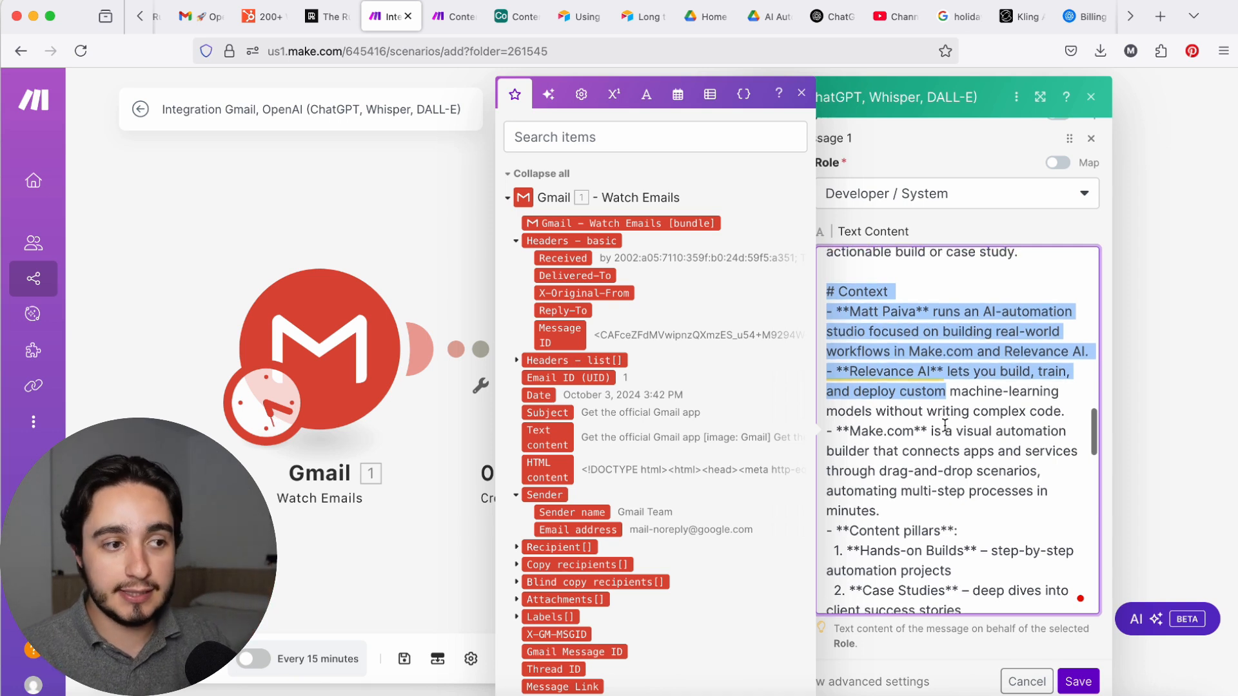
{"action": "scroll", "coordinate": [933, 408], "scroll_direction": "down", "scroll_amount": 5}
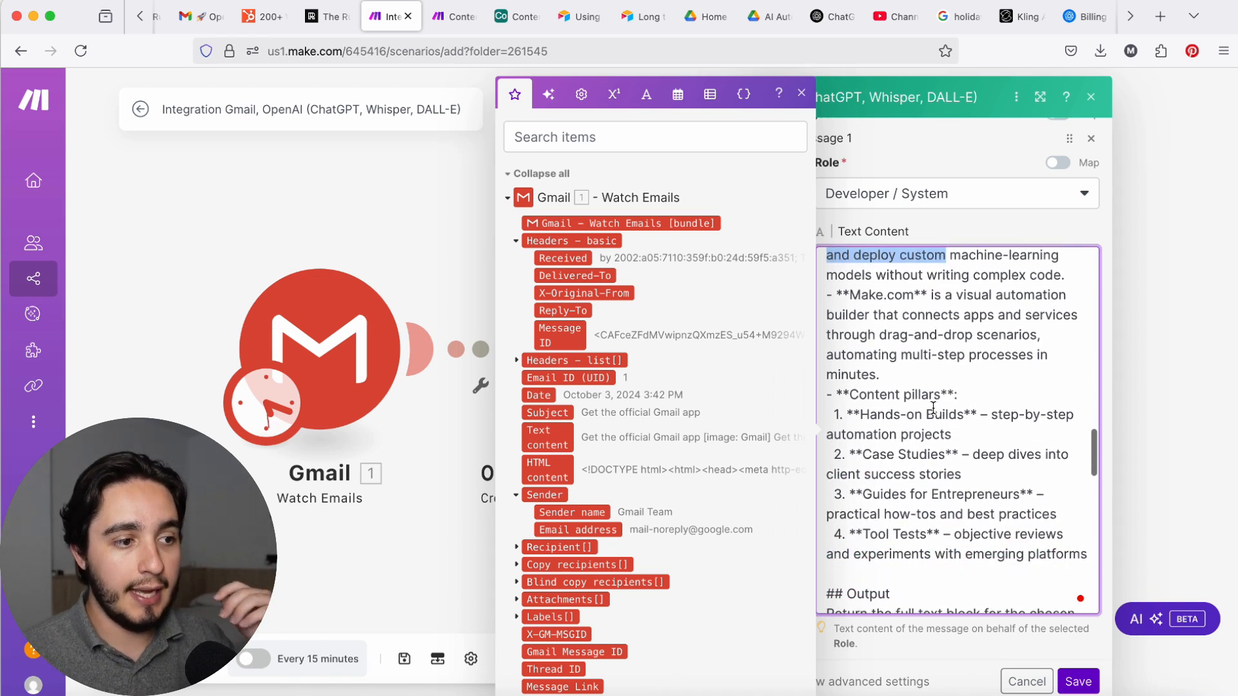
{"action": "left_click", "coordinate": [826, 392]}
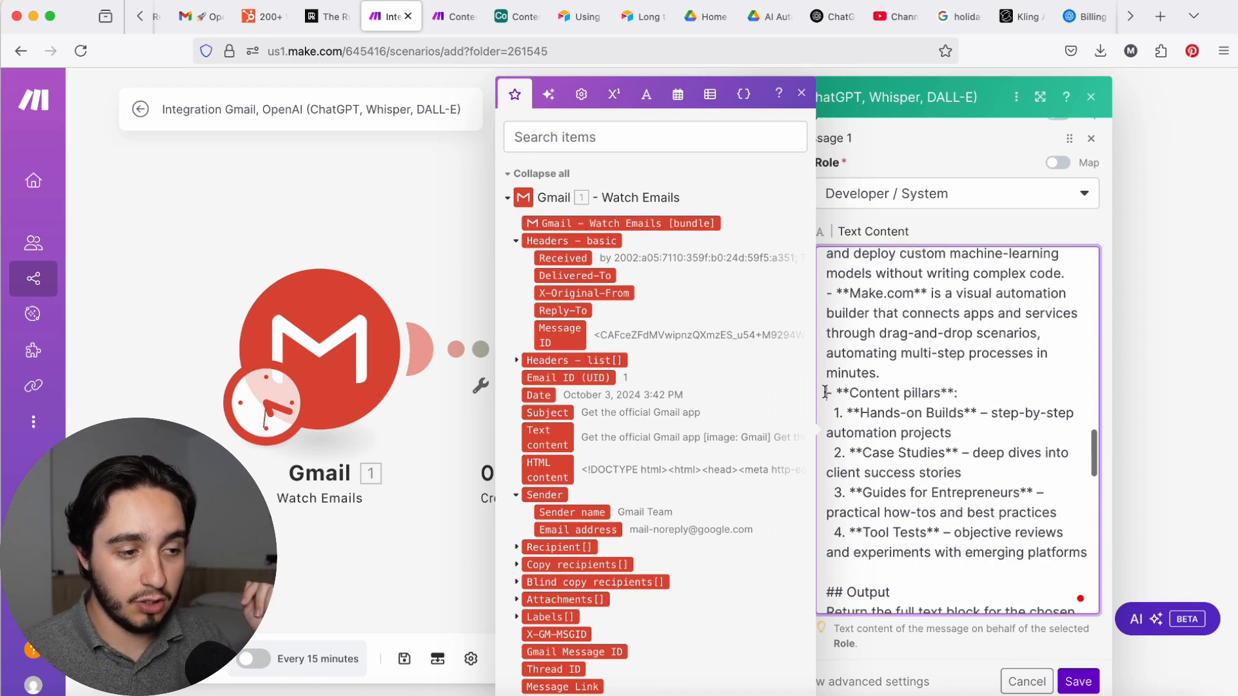
{"action": "left_click_drag", "start_coordinate": [826, 393], "coordinate": [1086, 565]}
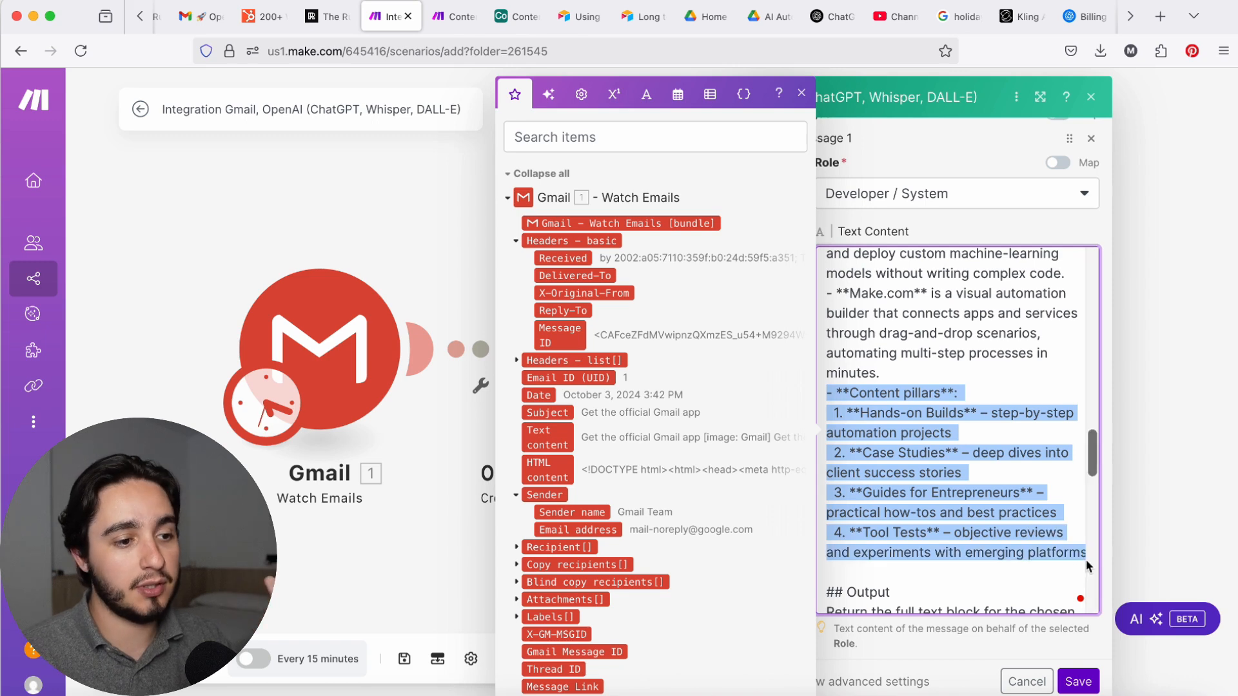
Step: Read through the Output section and its example output to the end of the system prompt
{"action": "scroll", "coordinate": [1004, 500], "scroll_direction": "down", "scroll_amount": 4}
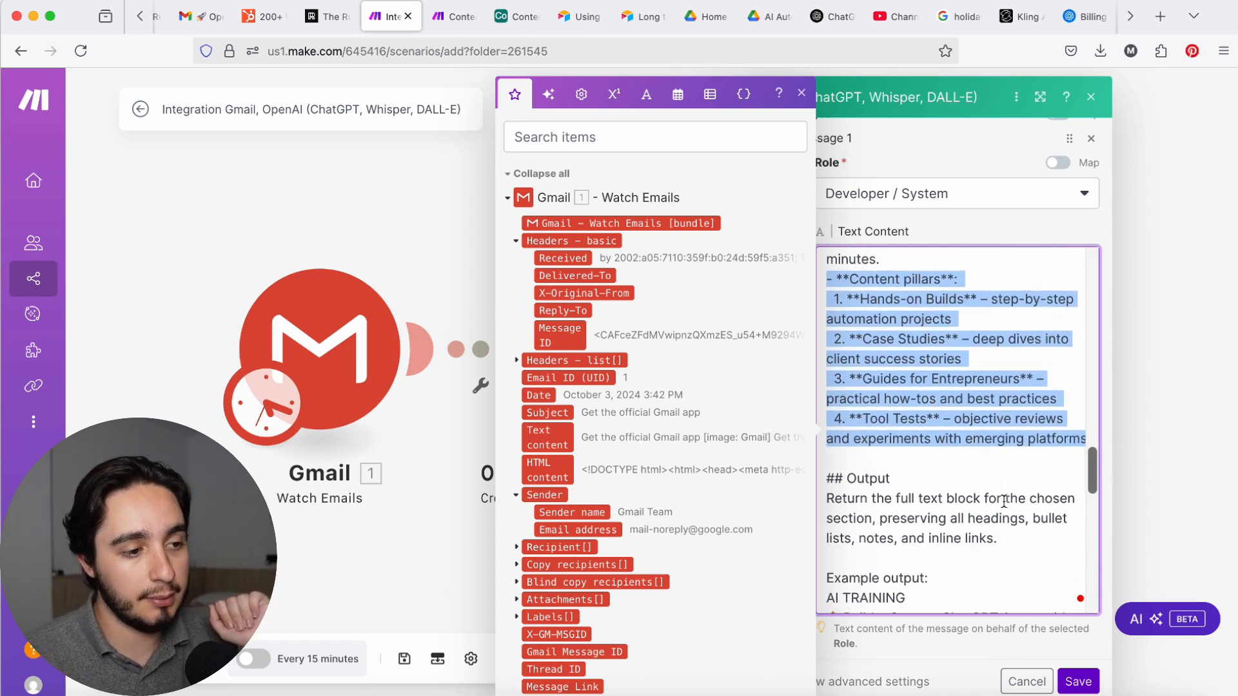
{"action": "scroll", "coordinate": [1004, 501], "scroll_direction": "down", "scroll_amount": 7}
{"action": "scroll", "coordinate": [1023, 509], "scroll_direction": "up", "scroll_amount": 5}
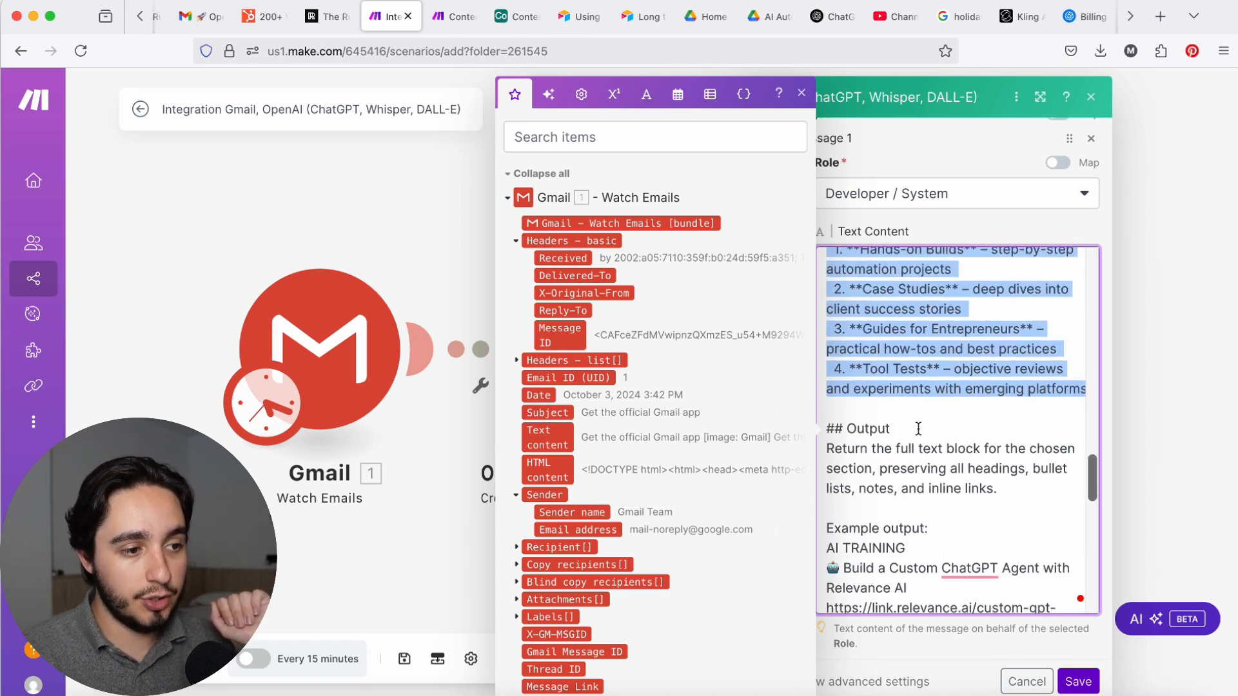
{"action": "triple_click", "coordinate": [918, 429]}
{"action": "scroll", "coordinate": [1004, 490], "scroll_direction": "down", "scroll_amount": 1}
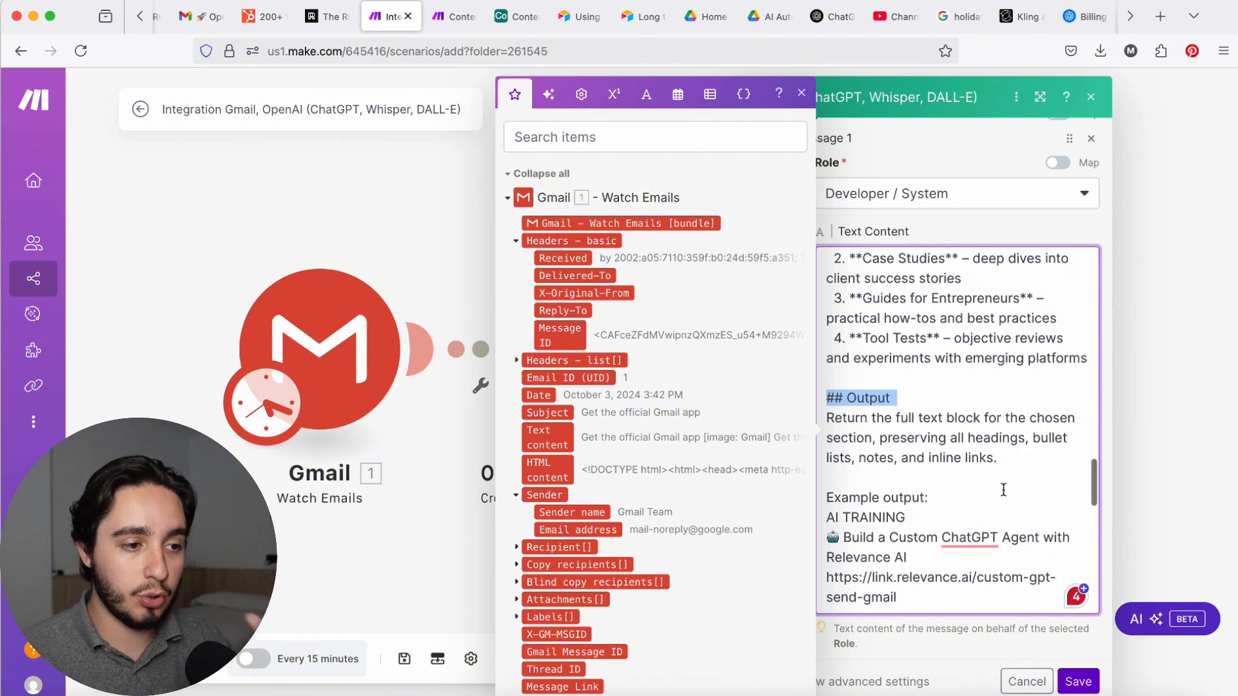
{"action": "scroll", "coordinate": [1005, 490], "scroll_direction": "down", "scroll_amount": 15}
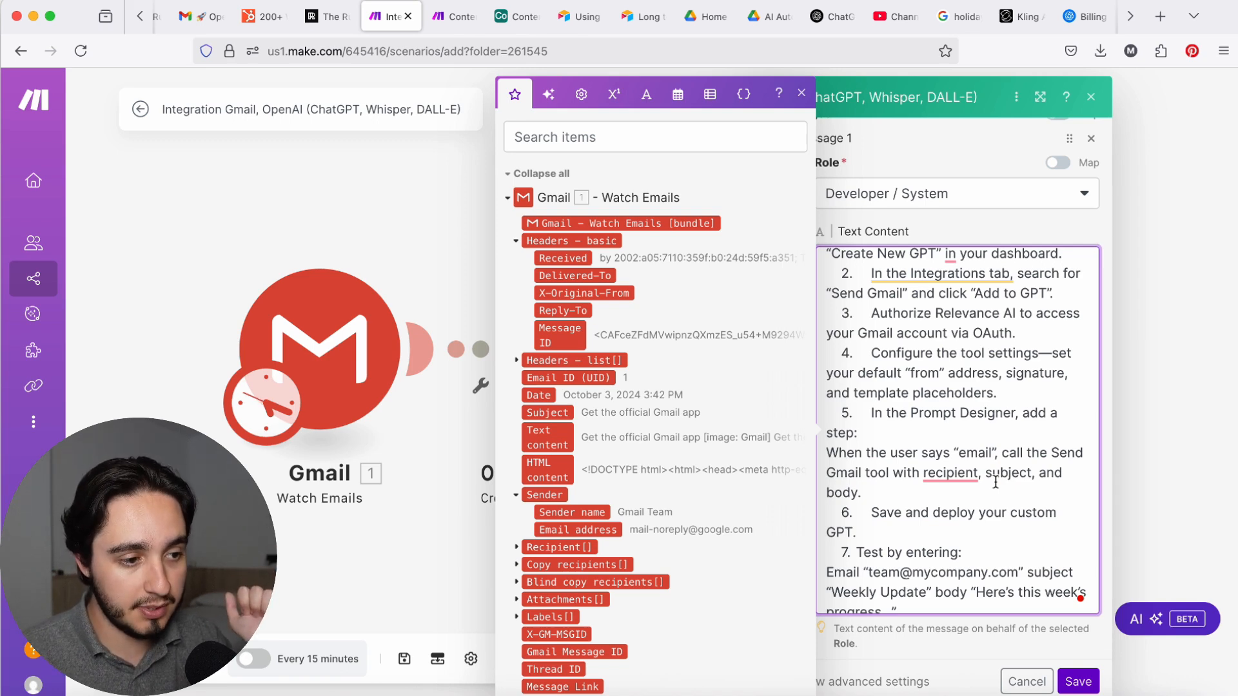
{"action": "scroll", "coordinate": [995, 483], "scroll_direction": "down", "scroll_amount": 5}
{"action": "left_click_drag", "start_coordinate": [1019, 419], "coordinate": [945, 264]}
{"action": "left_click", "coordinate": [967, 420]}
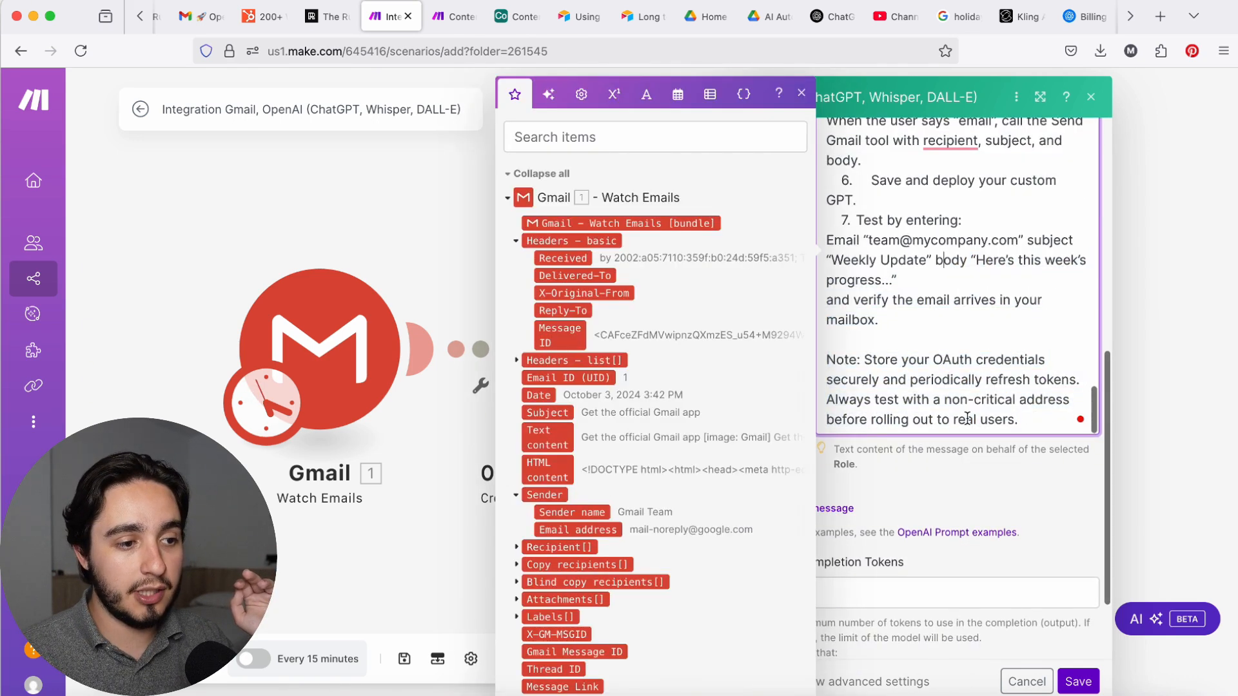
{"action": "scroll", "coordinate": [969, 422], "scroll_direction": "up", "scroll_amount": 1}
{"action": "scroll", "coordinate": [970, 427], "scroll_direction": "down", "scroll_amount": 1}
Step: Add a second message to the OpenAI module with the User role
{"action": "left_click", "coordinate": [1030, 473]}
{"action": "left_click", "coordinate": [857, 508]}
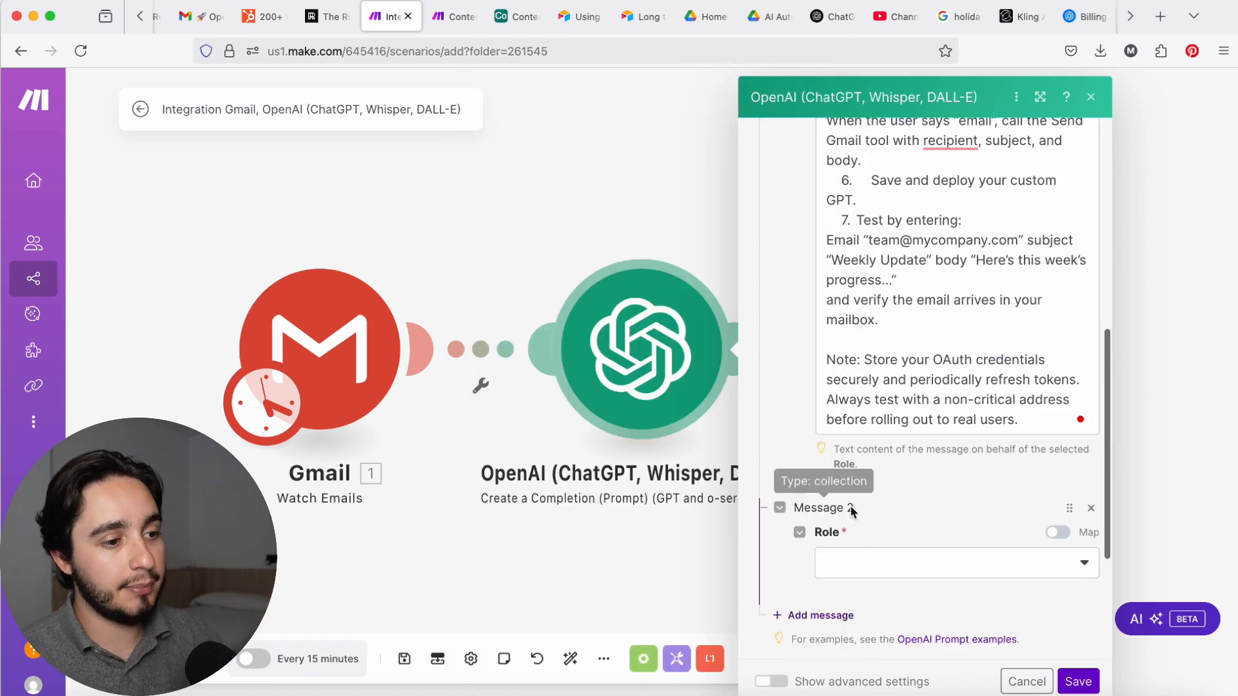
{"action": "left_click", "coordinate": [874, 566]}
{"action": "left_click", "coordinate": [897, 488]}
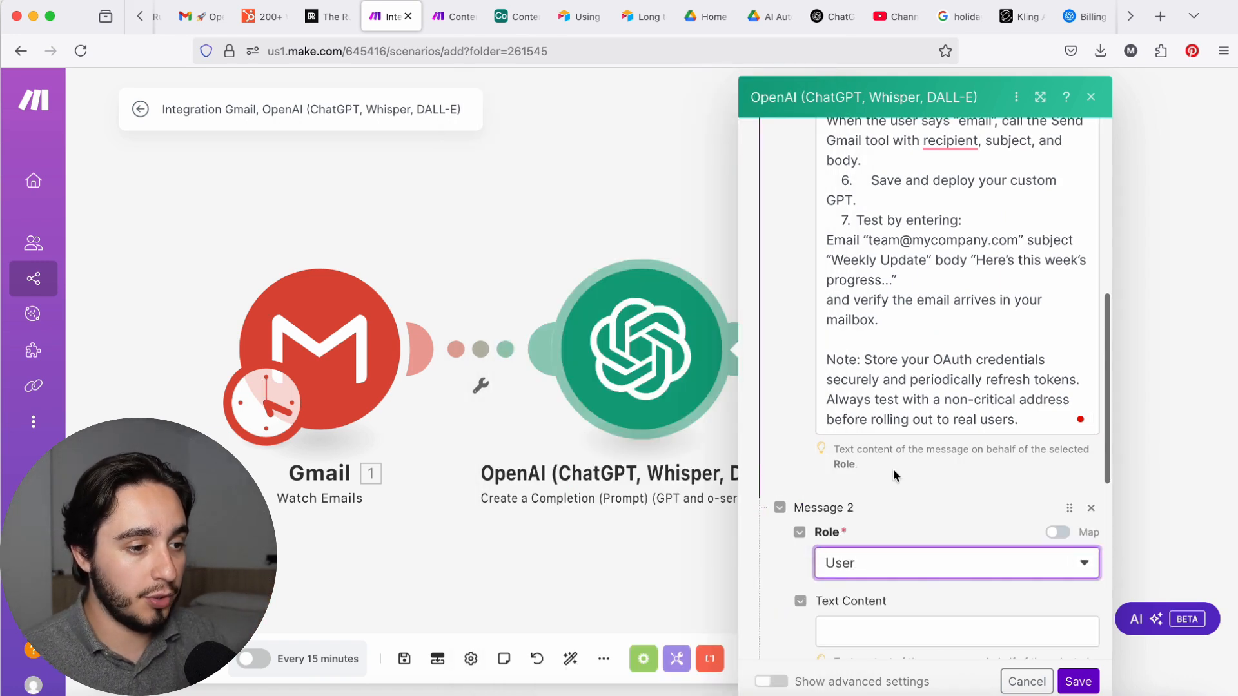
{"action": "scroll", "coordinate": [921, 575], "scroll_direction": "down", "scroll_amount": 3}
Step: Fill Message 2's text content with "Newsletter content:" followed by the Gmail trigger's Text content variable on a separate line
{"action": "left_click", "coordinate": [957, 485]}
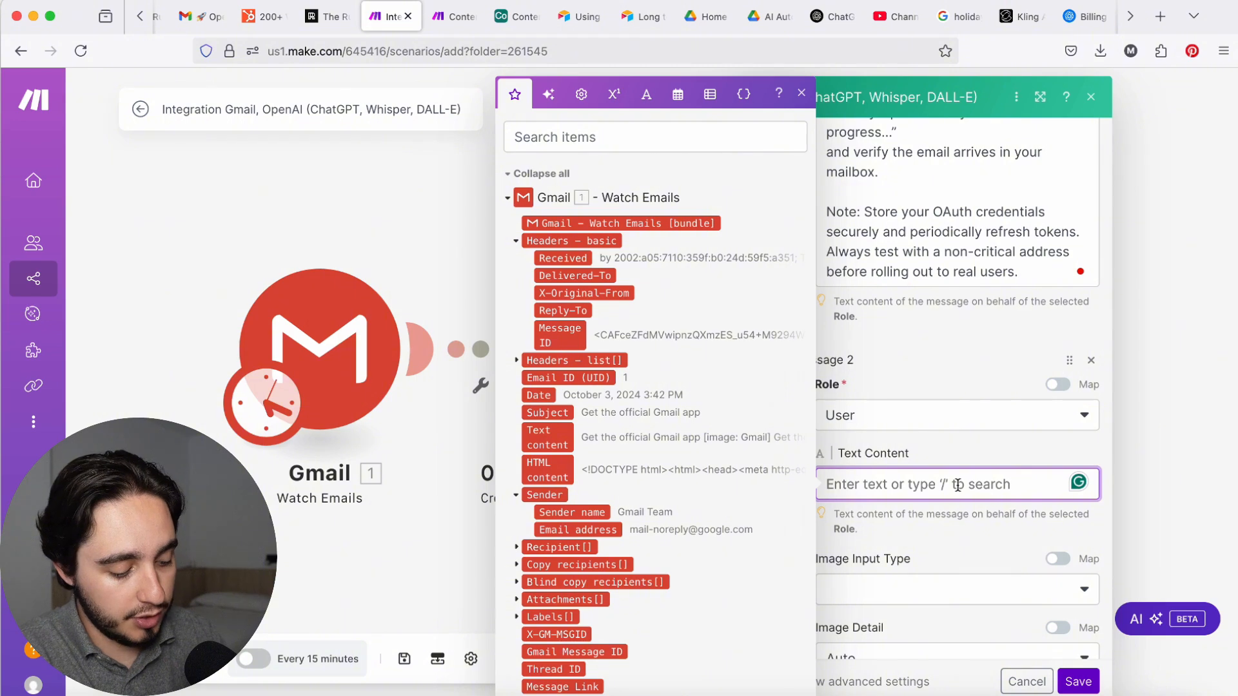
{"action": "type", "text": "Newsletter."}
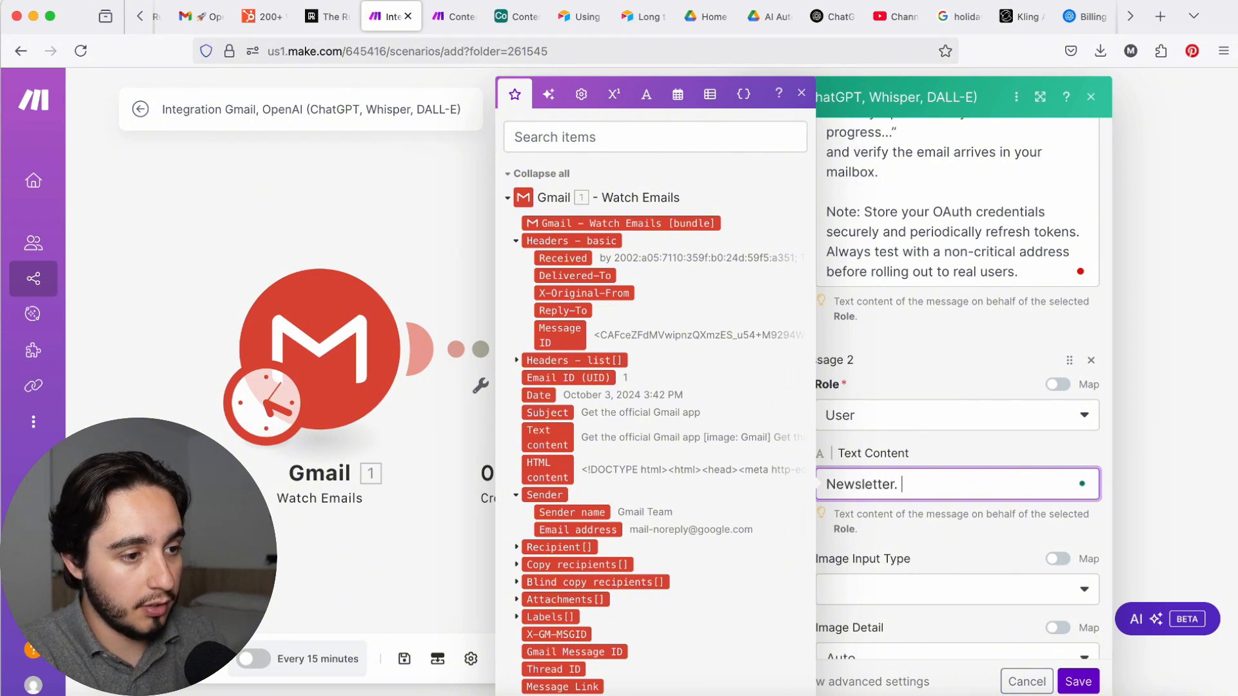
{"action": "key", "text": "BackSpace"}
{"action": "key", "text": "BackSpace"}
{"action": "type", "text": "content:"}
{"action": "key", "text": "Return"}
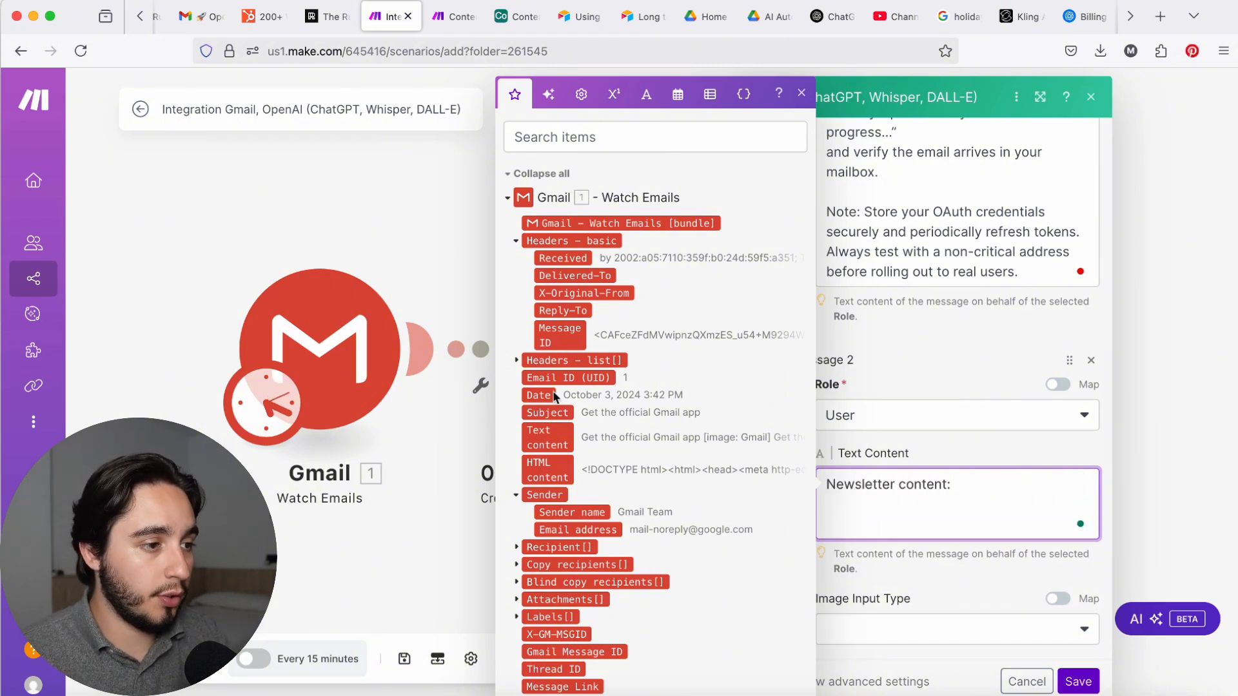
{"action": "left_click", "coordinate": [546, 437]}
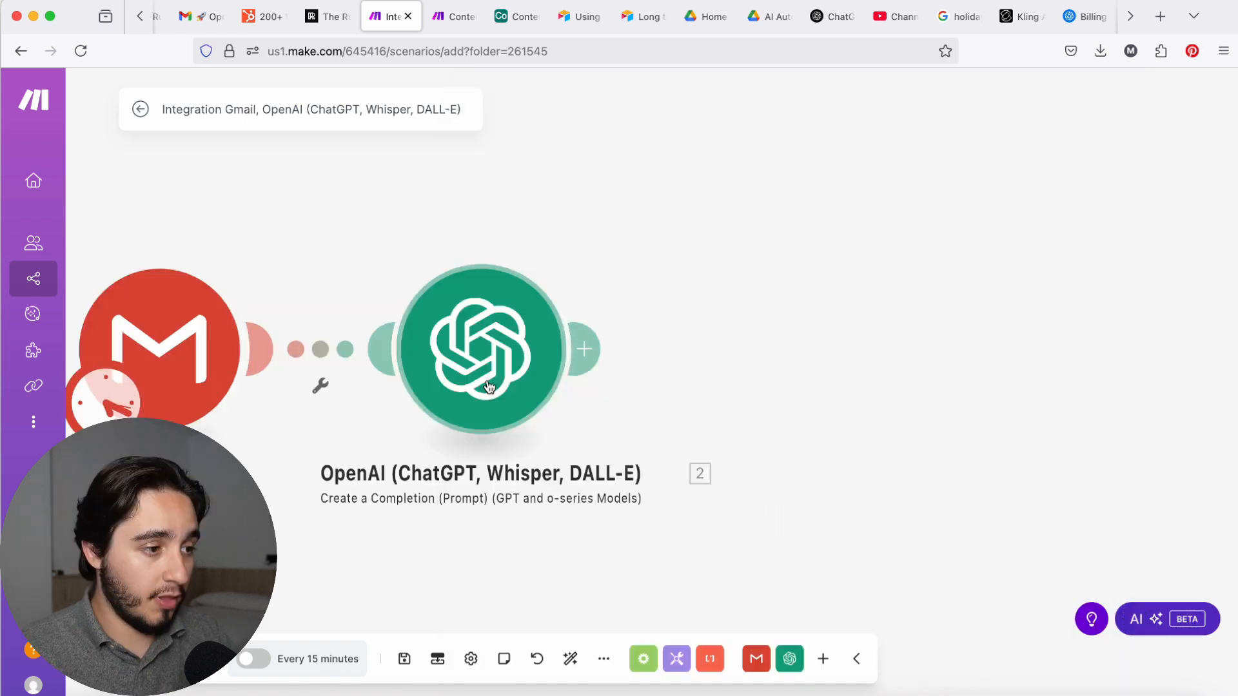
Step: Rename the OpenAI module connected to the Gmail trigger as "Filter"
{"action": "right_click", "coordinate": [492, 385]}
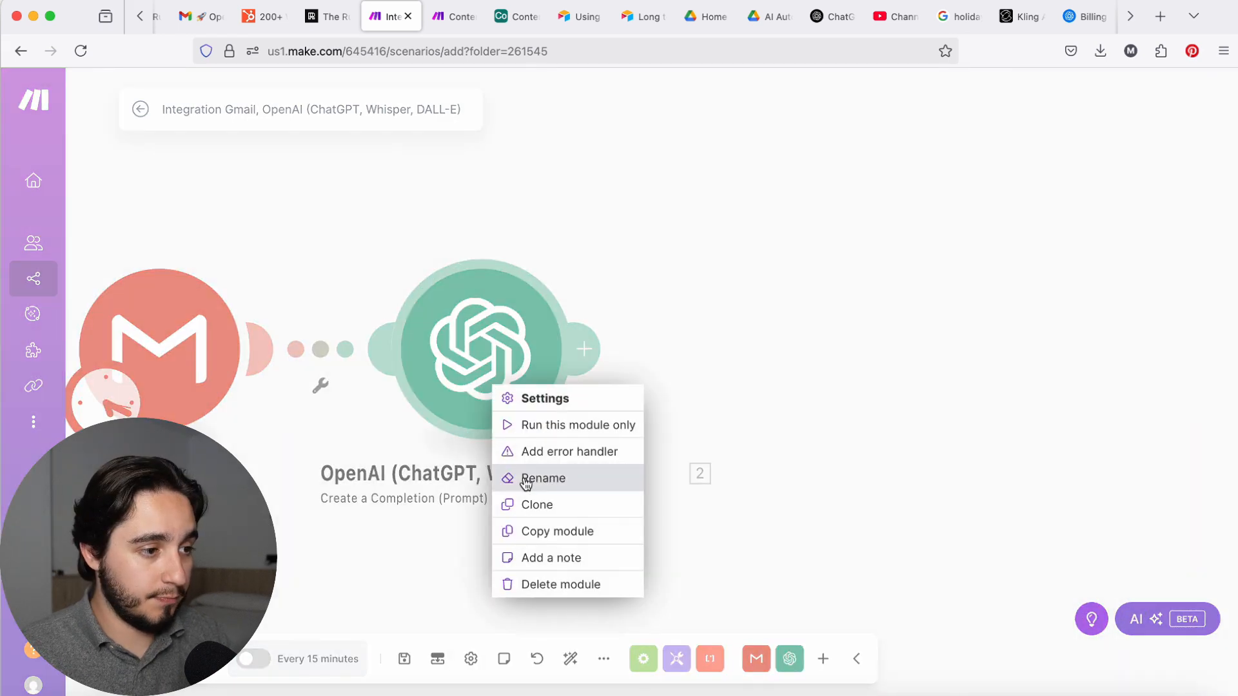
{"action": "left_click", "coordinate": [560, 481]}
{"action": "type", "text": "Filtert"}
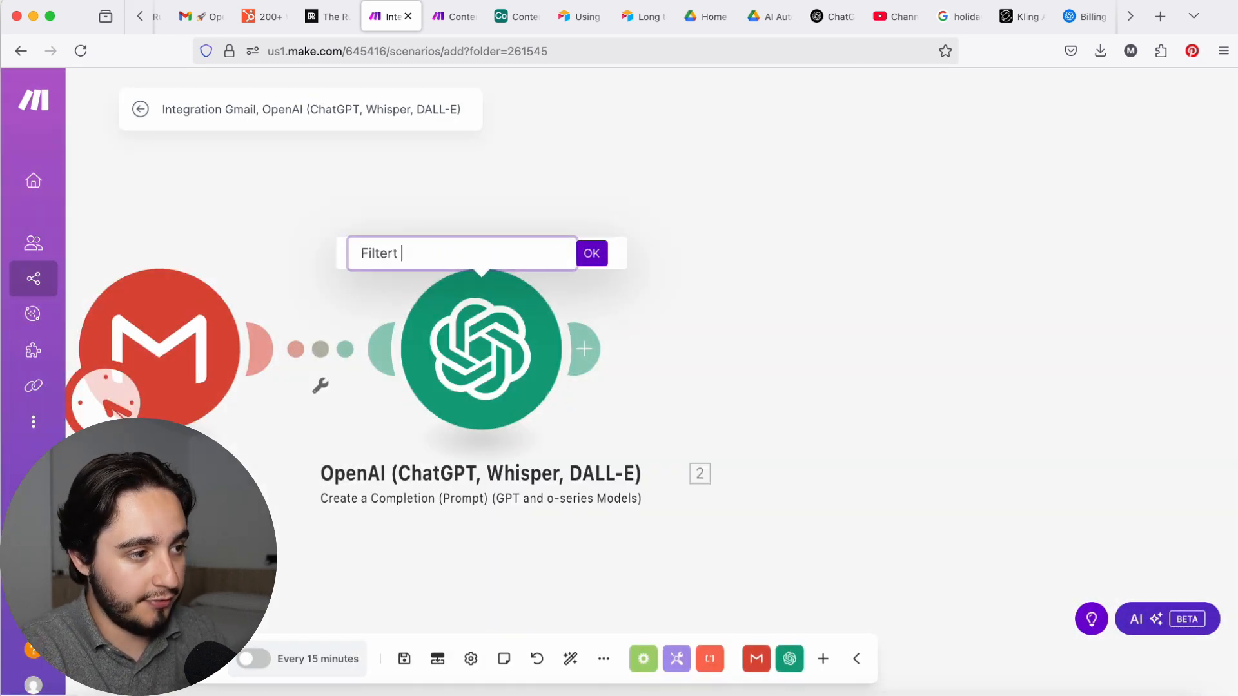
{"action": "key", "text": "BackSpace"}
{"action": "key", "text": "BackSpace"}
{"action": "key", "text": "Return"}
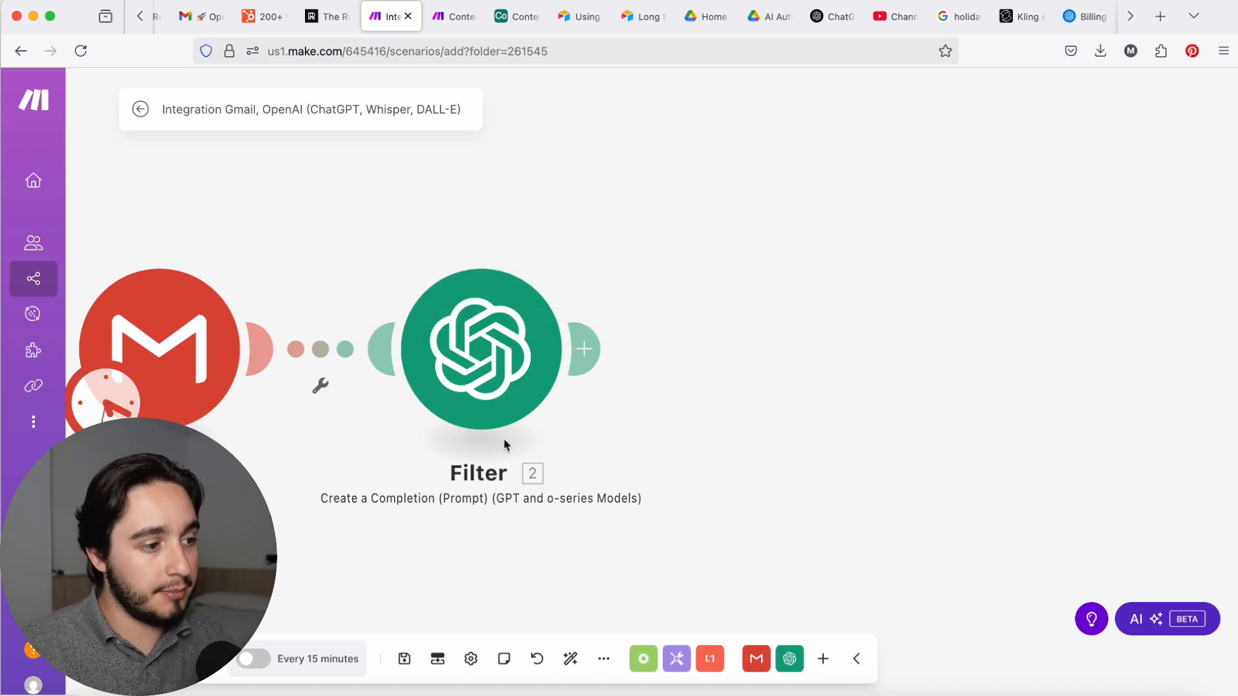
Step: Add an OpenAI "Create a Completion (Prompt) (GPT and o-series Models)" module after the Filter module
{"action": "left_click", "coordinate": [583, 352]}
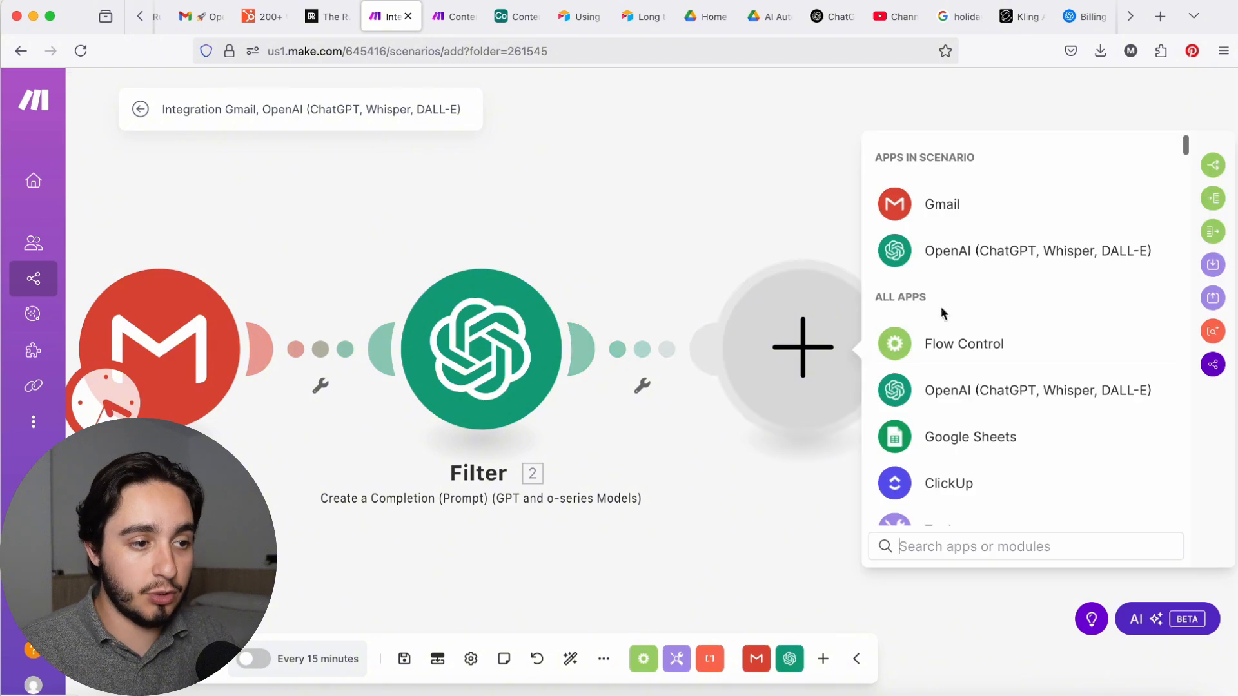
{"action": "left_click", "coordinate": [961, 394]}
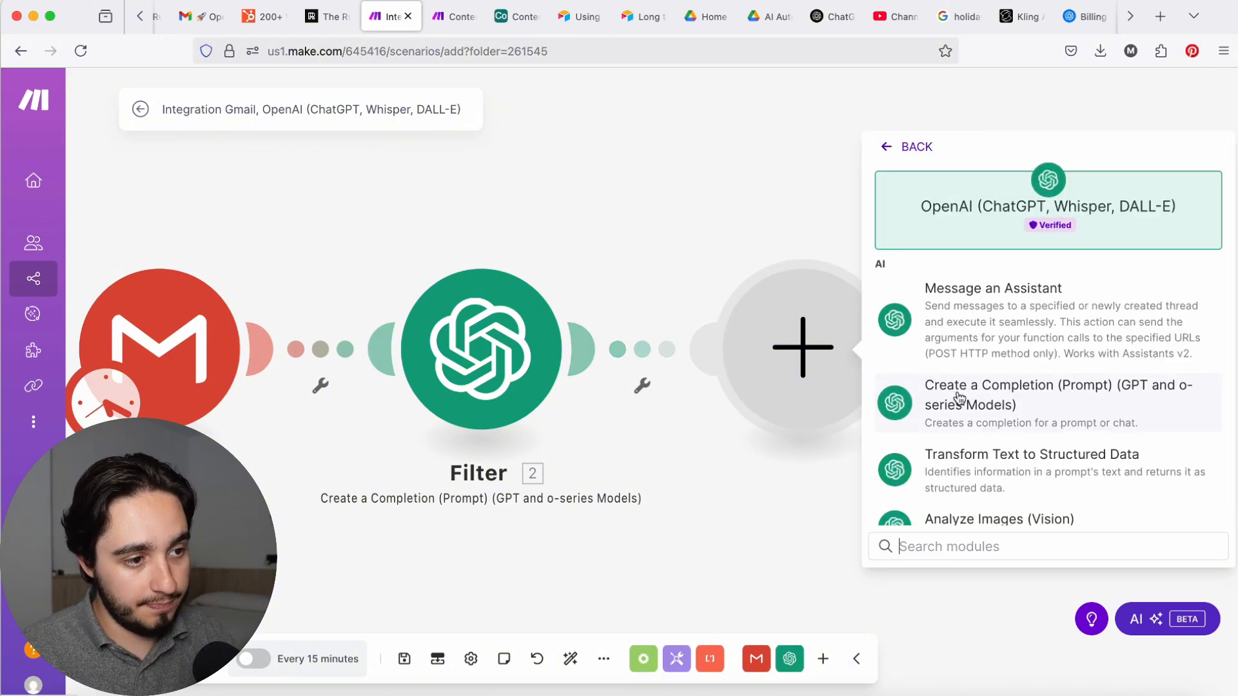
{"action": "left_click", "coordinate": [959, 397]}
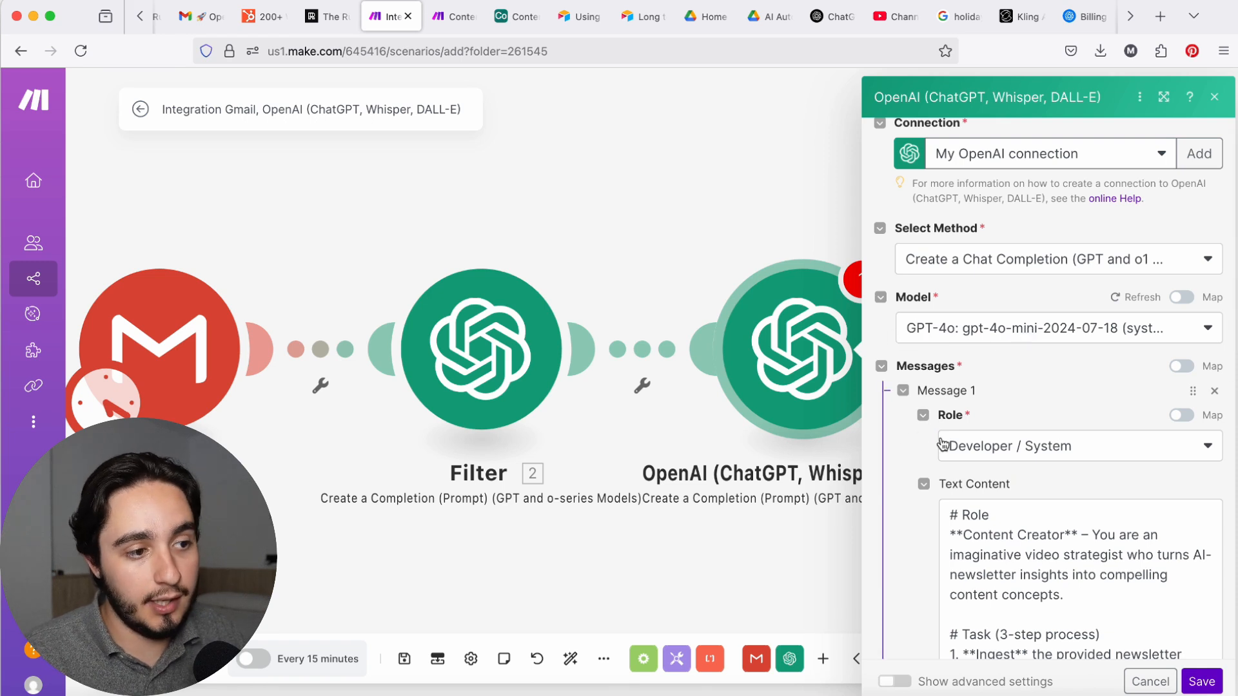
Step: Examine the Role and Task sections of the new OpenAI module's system prompt, including the instruction to brainstorm distinct content concepts
{"action": "scroll", "coordinate": [1014, 449], "scroll_direction": "down", "scroll_amount": 6}
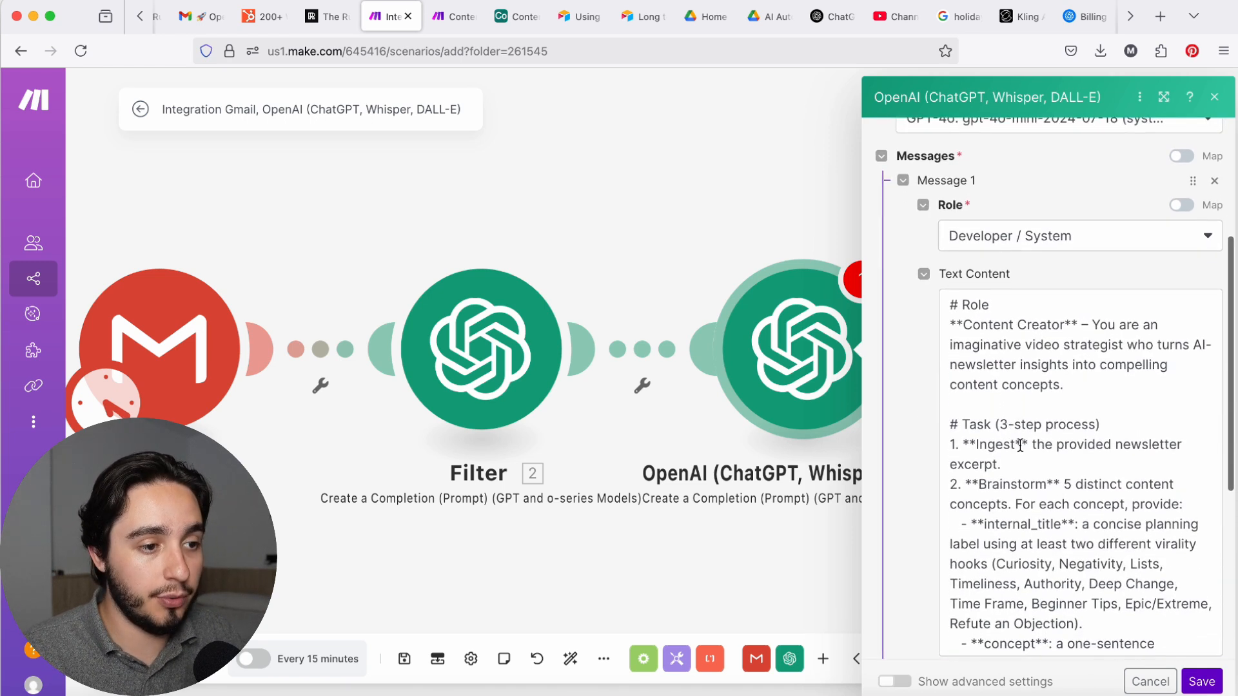
{"action": "scroll", "coordinate": [1018, 445], "scroll_direction": "down", "scroll_amount": 1}
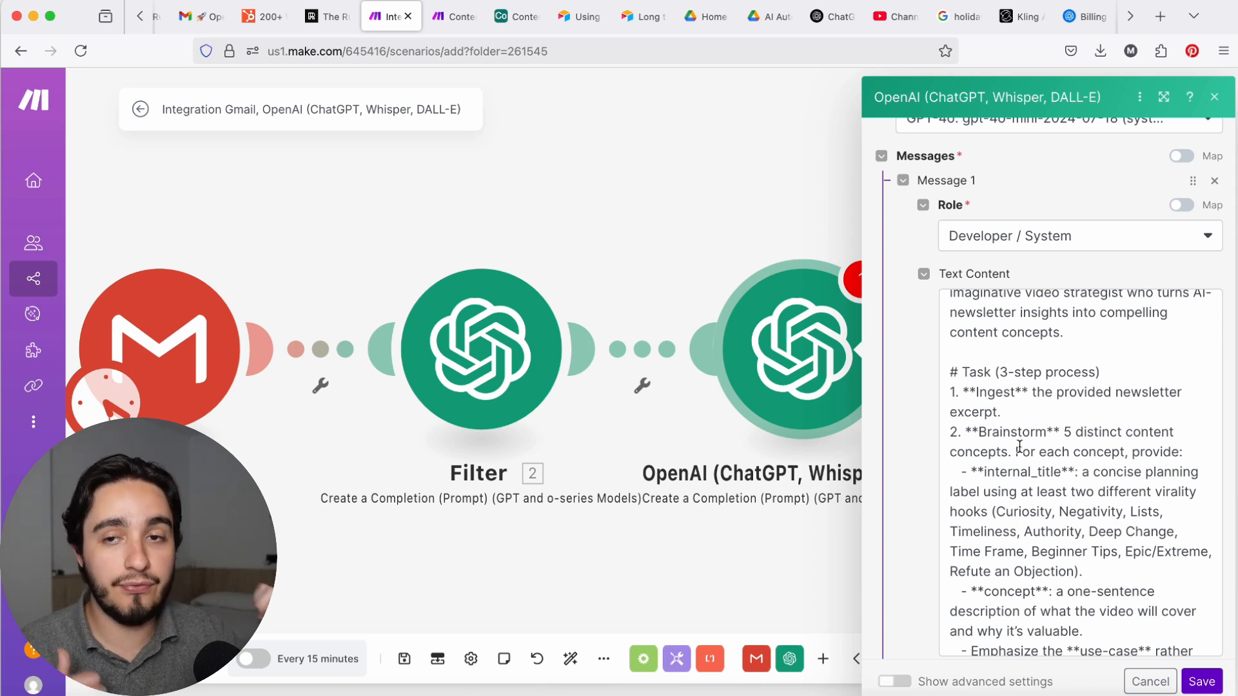
{"action": "scroll", "coordinate": [1020, 446], "scroll_direction": "down", "scroll_amount": 2}
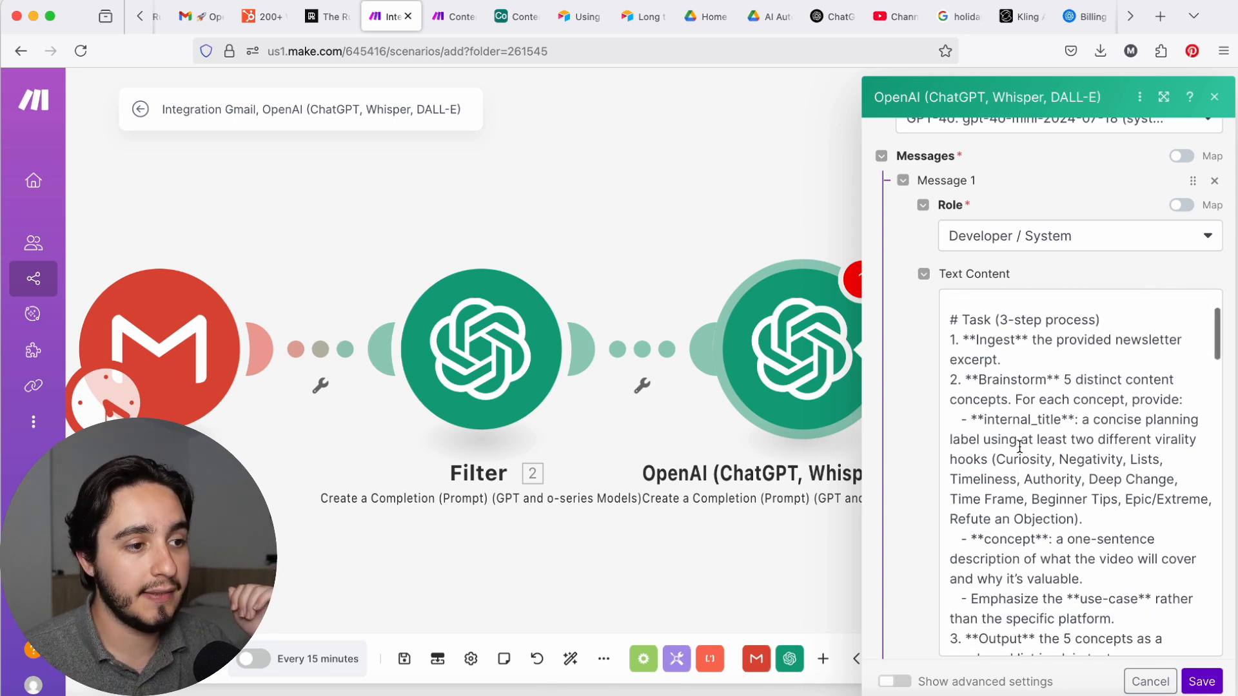
{"action": "scroll", "coordinate": [562, 541], "scroll_direction": "right", "scroll_amount": 1}
{"action": "scroll", "coordinate": [563, 541], "scroll_direction": "right", "scroll_amount": 5}
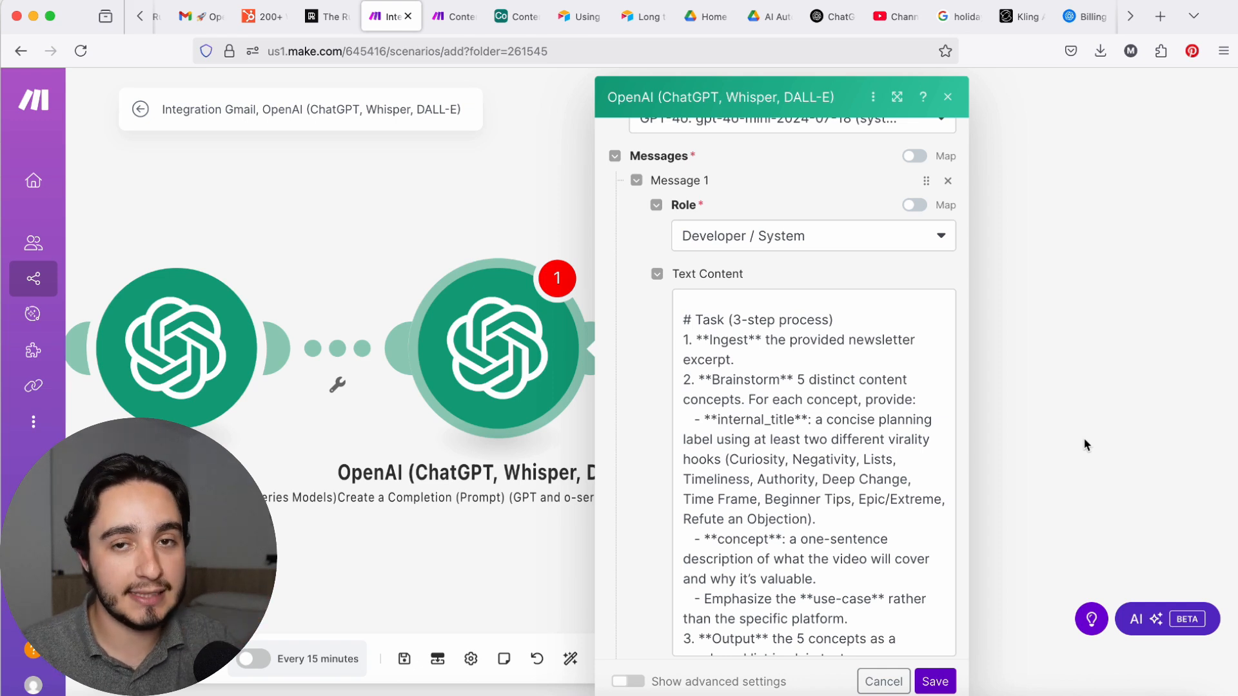
{"action": "left_click", "coordinate": [918, 387]}
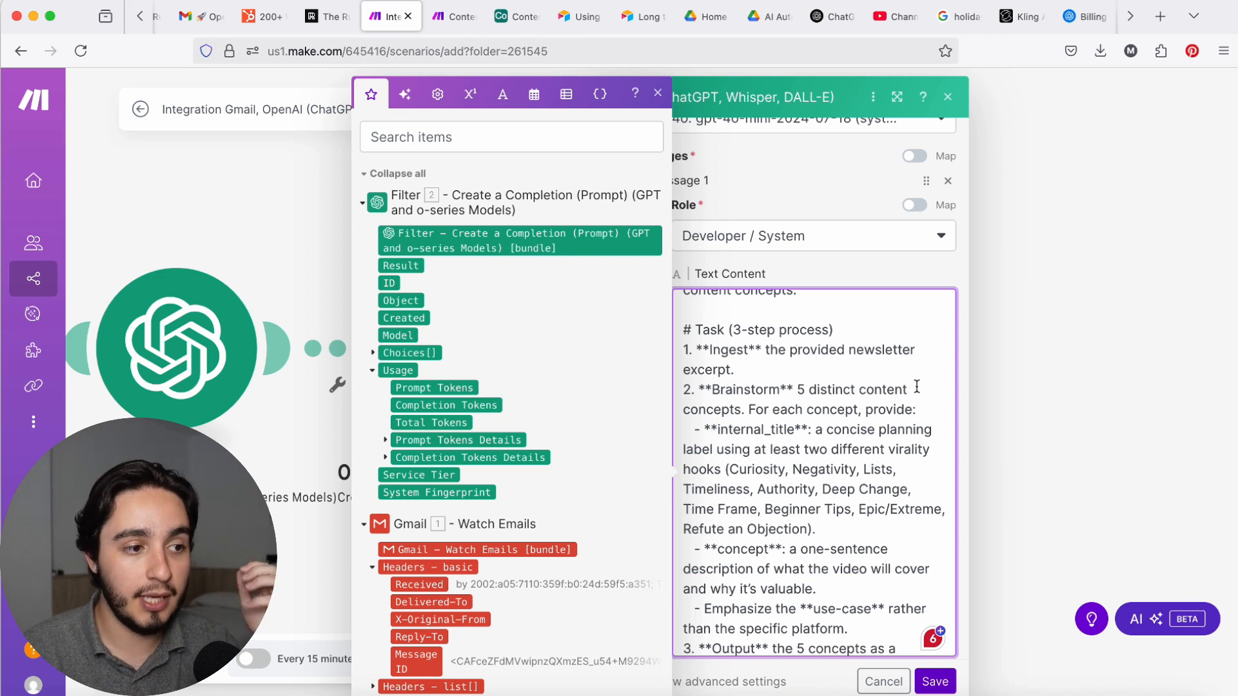
{"action": "left_click_drag", "start_coordinate": [917, 387], "coordinate": [801, 387]}
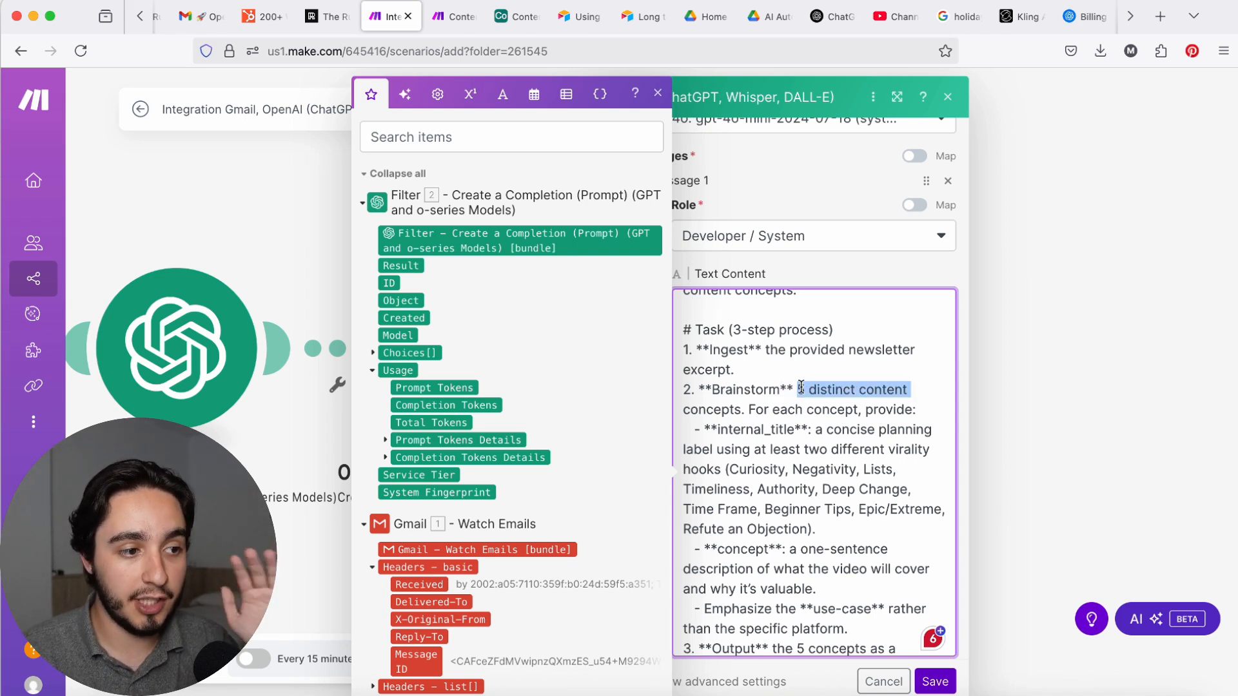
Step: Read through the system prompt's virality elements for internal titles, from Curiosity to Refute an Objection
{"action": "scroll", "coordinate": [801, 386], "scroll_direction": "down", "scroll_amount": 5}
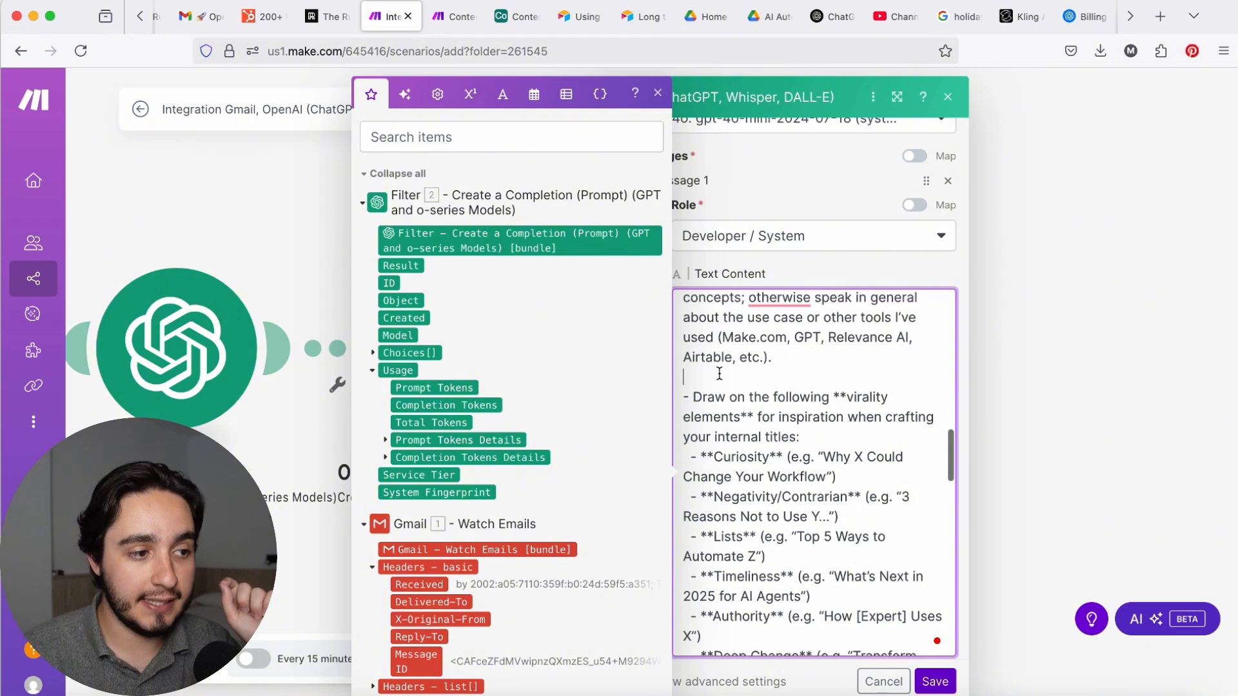
{"action": "left_click", "coordinate": [720, 374]}
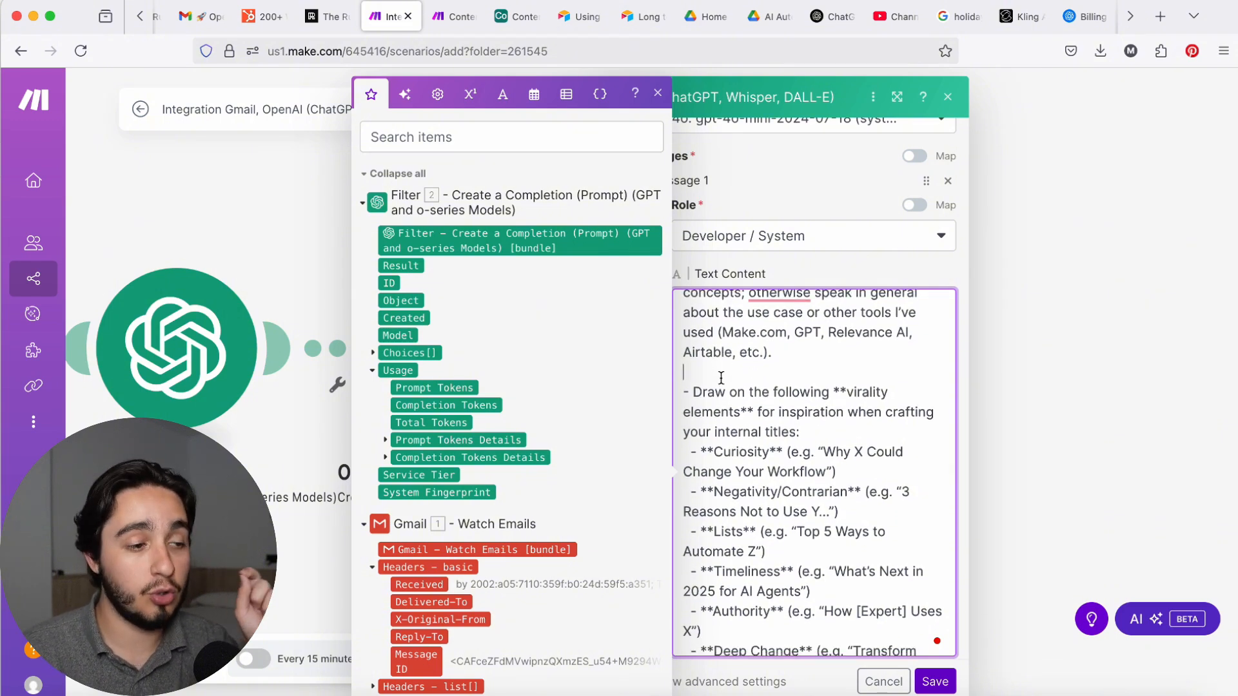
{"action": "left_click_drag", "start_coordinate": [780, 379], "coordinate": [845, 432]}
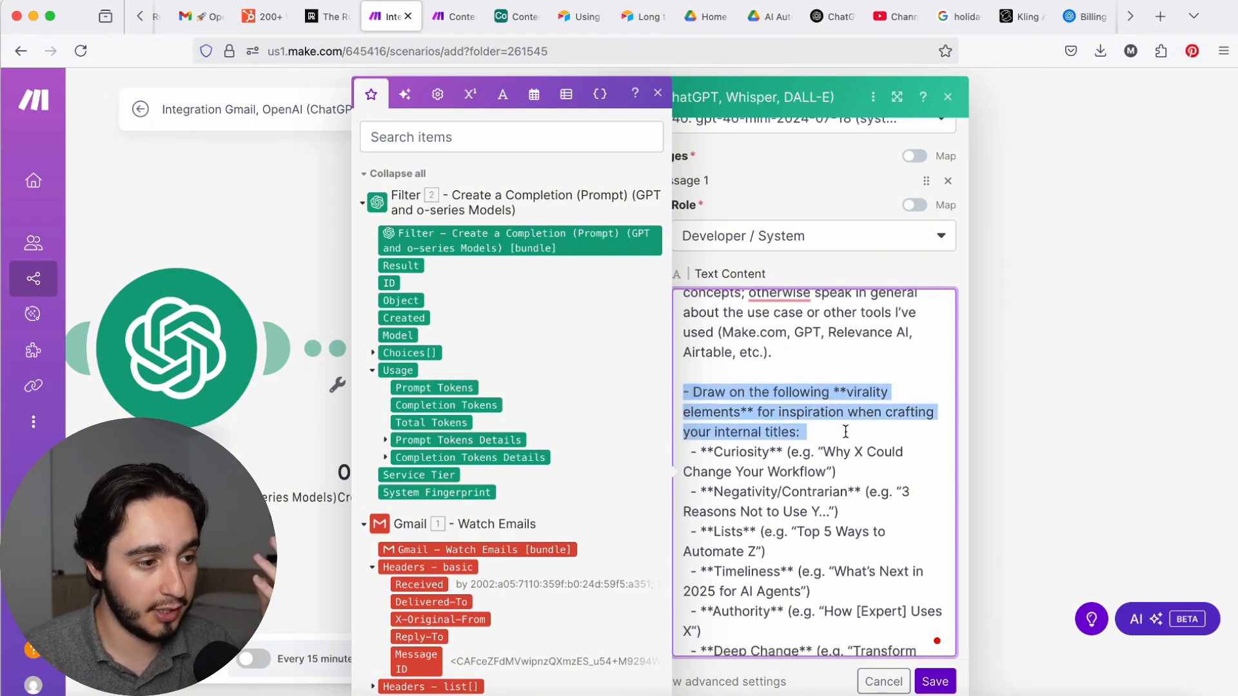
{"action": "scroll", "coordinate": [842, 419], "scroll_direction": "down", "scroll_amount": 1}
{"action": "left_click", "coordinate": [835, 394]}
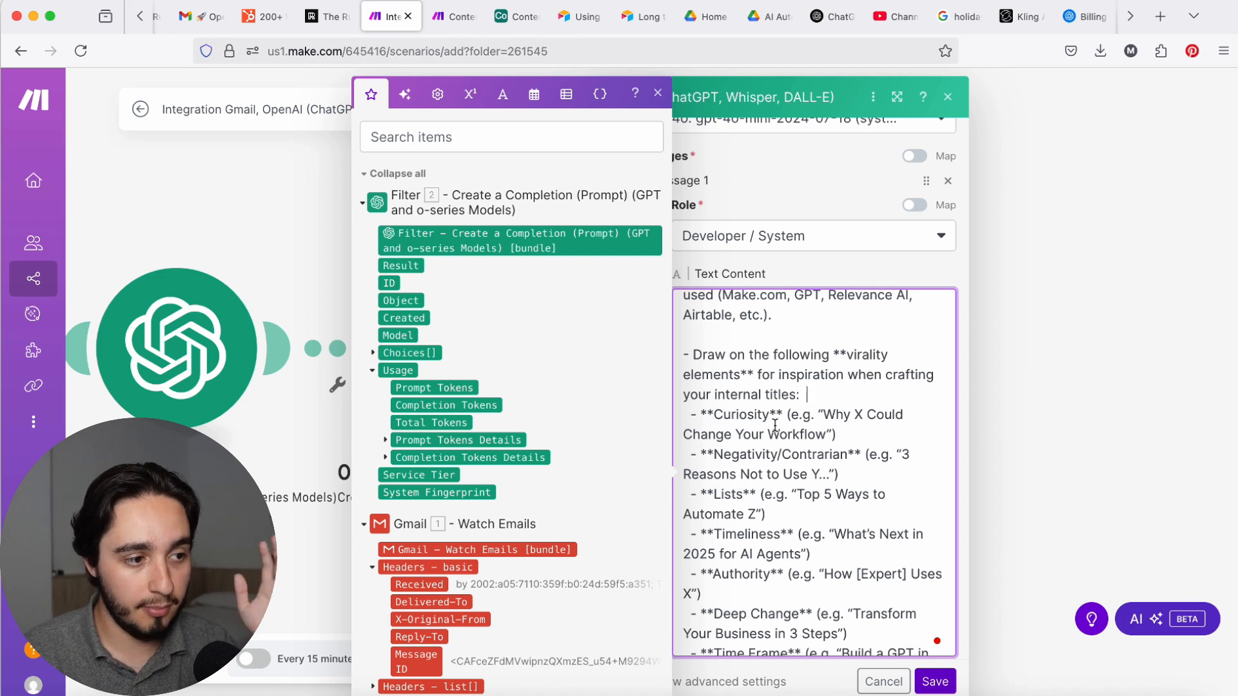
{"action": "scroll", "coordinate": [771, 429], "scroll_direction": "down", "scroll_amount": 5}
{"action": "left_click", "coordinate": [793, 436]}
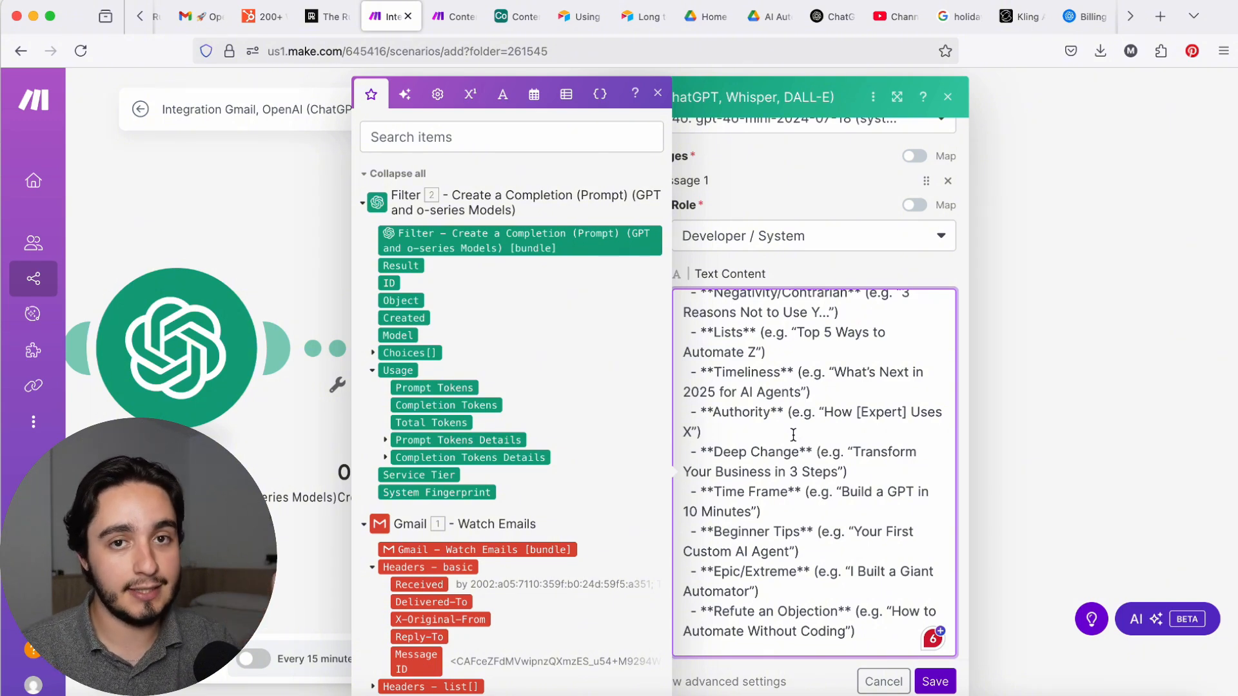
Step: Examine the system prompt's Context section, including the tool descriptions, content pillars and list of software used
{"action": "scroll", "coordinate": [793, 434], "scroll_direction": "down", "scroll_amount": 5}
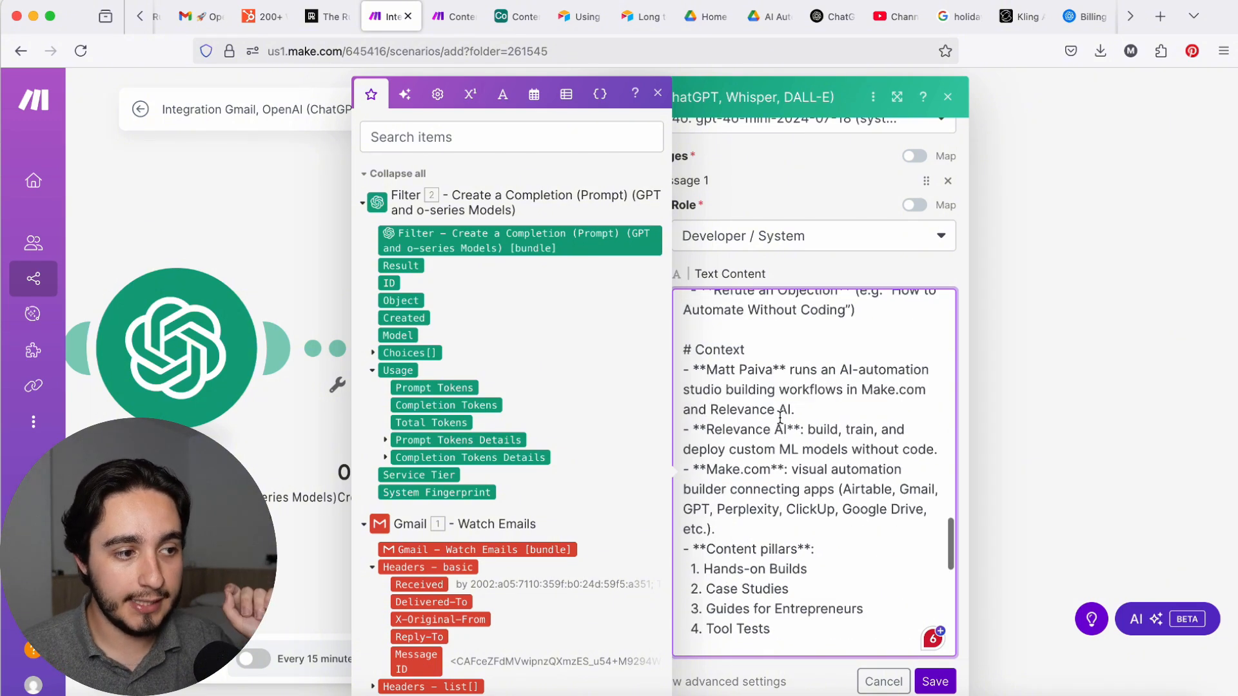
{"action": "triple_click", "coordinate": [783, 351]}
{"action": "left_click", "coordinate": [828, 356]}
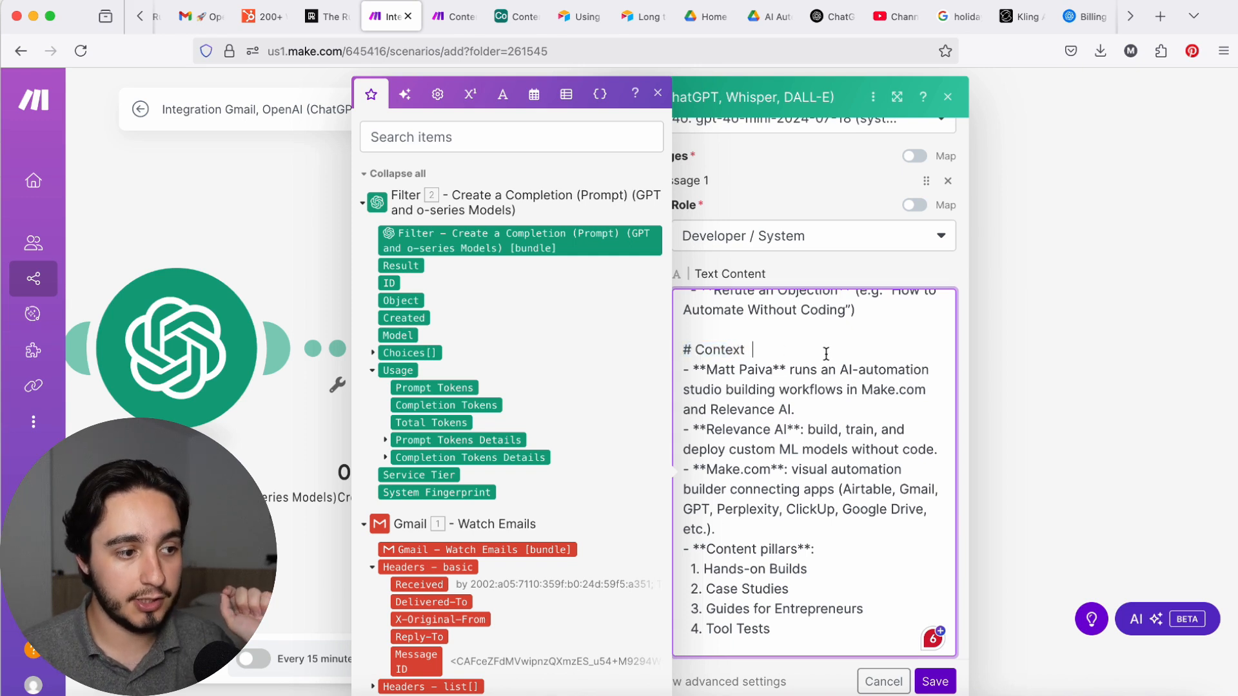
{"action": "scroll", "coordinate": [866, 440], "scroll_direction": "down", "scroll_amount": 2}
{"action": "scroll", "coordinate": [867, 441], "scroll_direction": "down", "scroll_amount": 5}
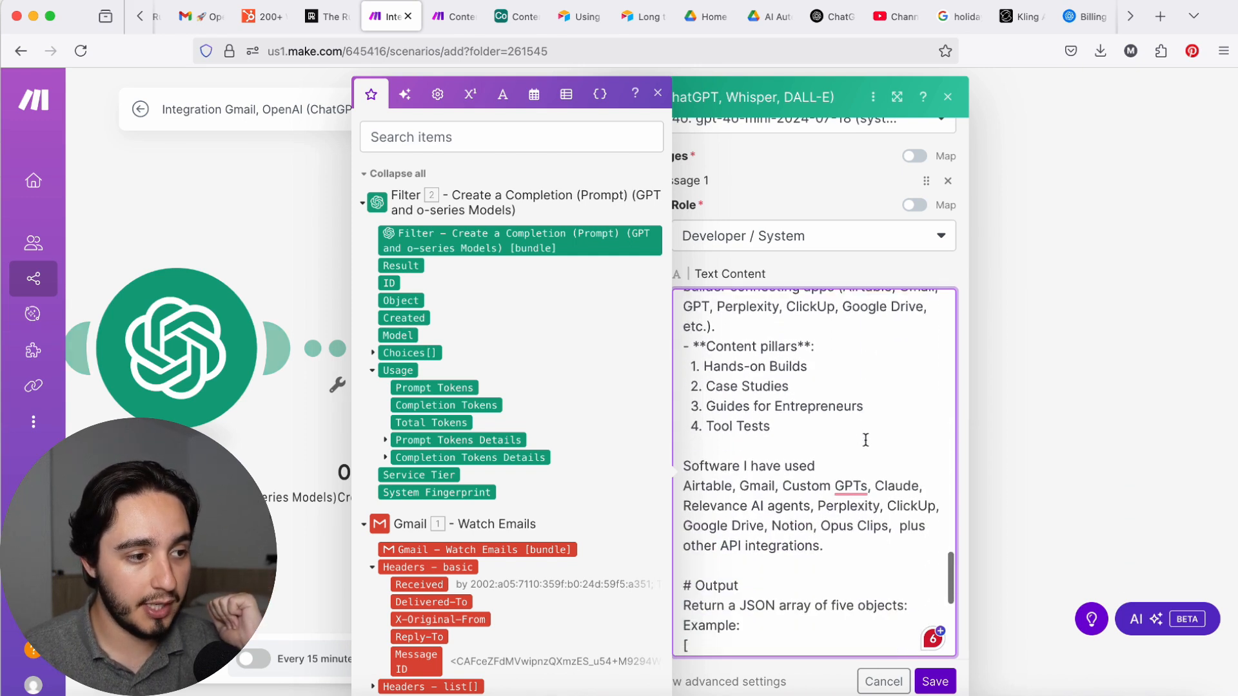
{"action": "left_click", "coordinate": [845, 492]}
{"action": "left_click_drag", "start_coordinate": [845, 492], "coordinate": [681, 430]}
{"action": "scroll", "coordinate": [834, 461], "scroll_direction": "down", "scroll_amount": 1}
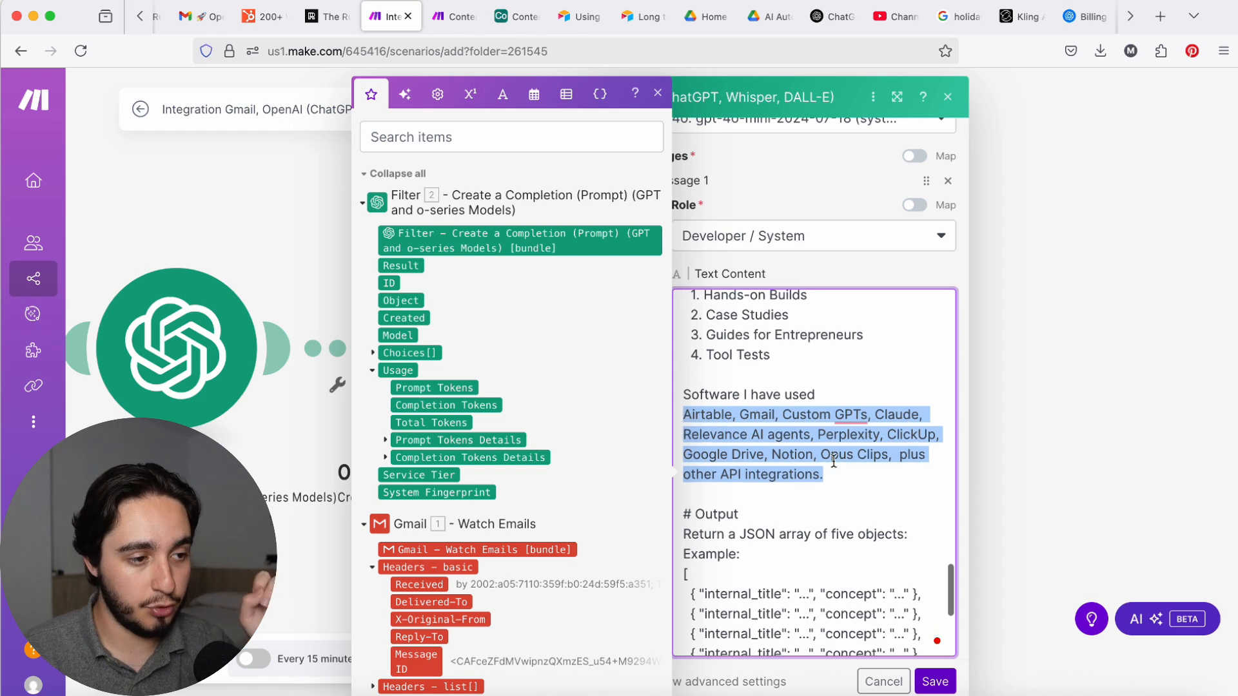
{"action": "left_click", "coordinate": [866, 475]}
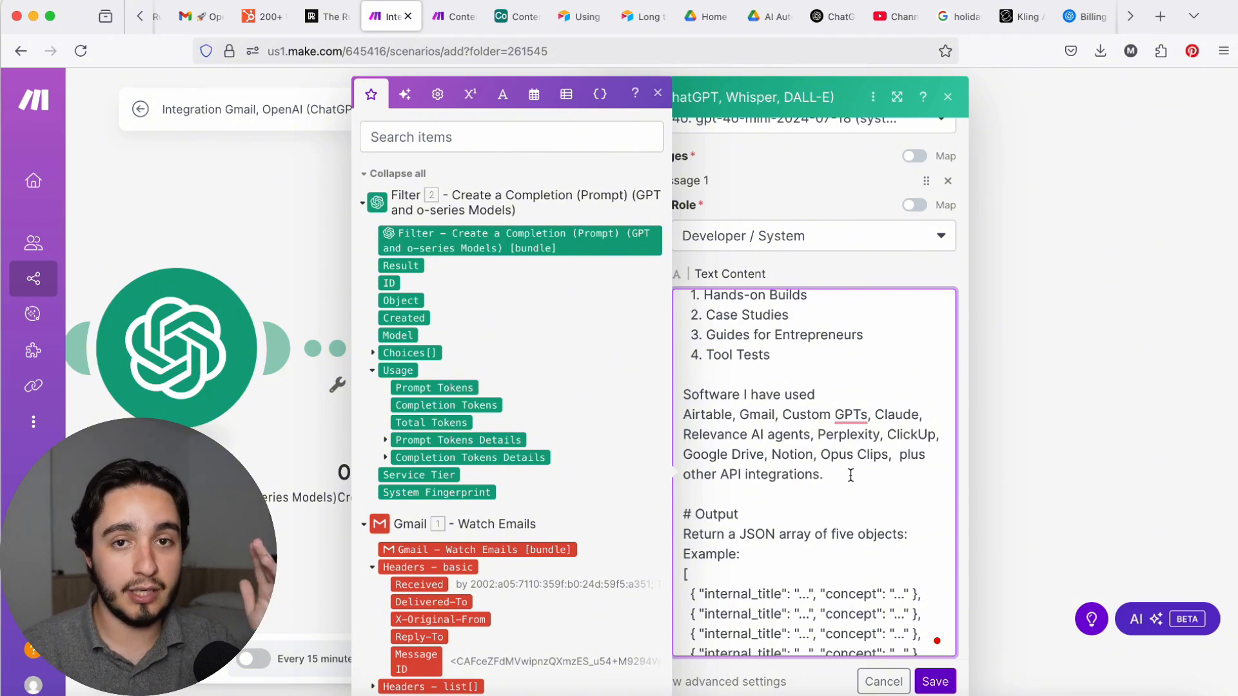
Step: Review the system prompt's Output section and its example JSON array of internal_title and concept objects
{"action": "scroll", "coordinate": [851, 475], "scroll_direction": "down", "scroll_amount": 5}
{"action": "left_click_drag", "start_coordinate": [683, 278], "coordinate": [761, 463]}
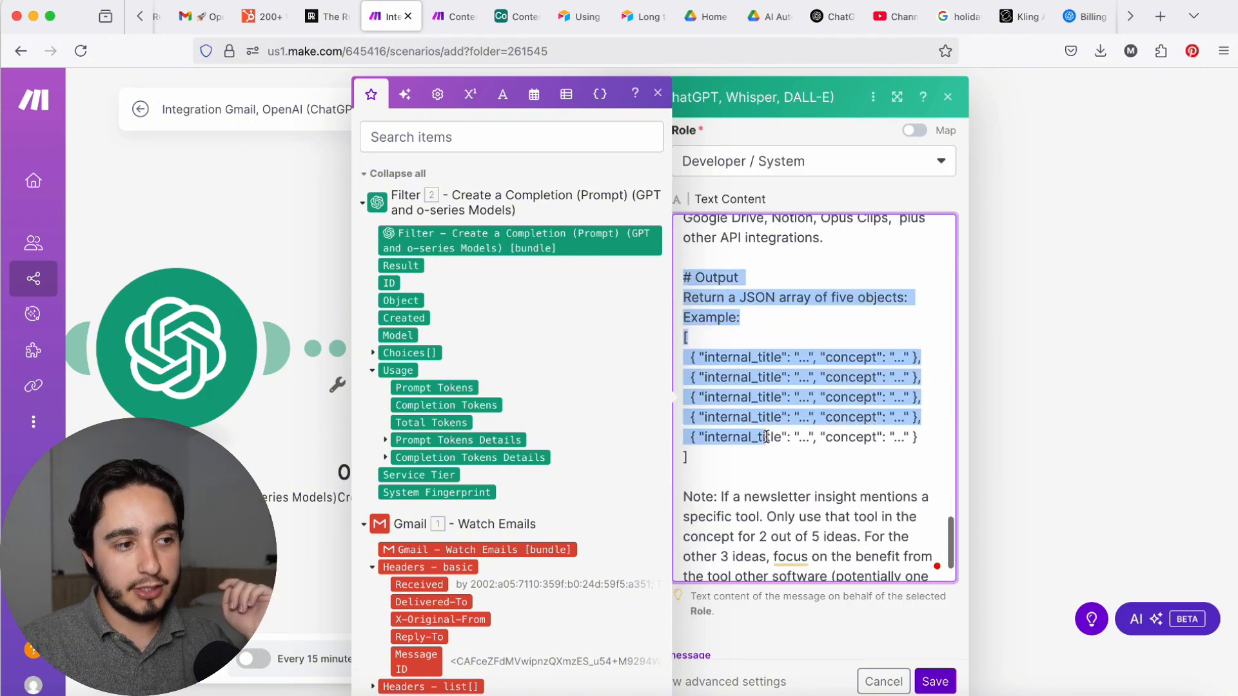
{"action": "left_click_drag", "start_coordinate": [684, 277], "coordinate": [762, 463]}
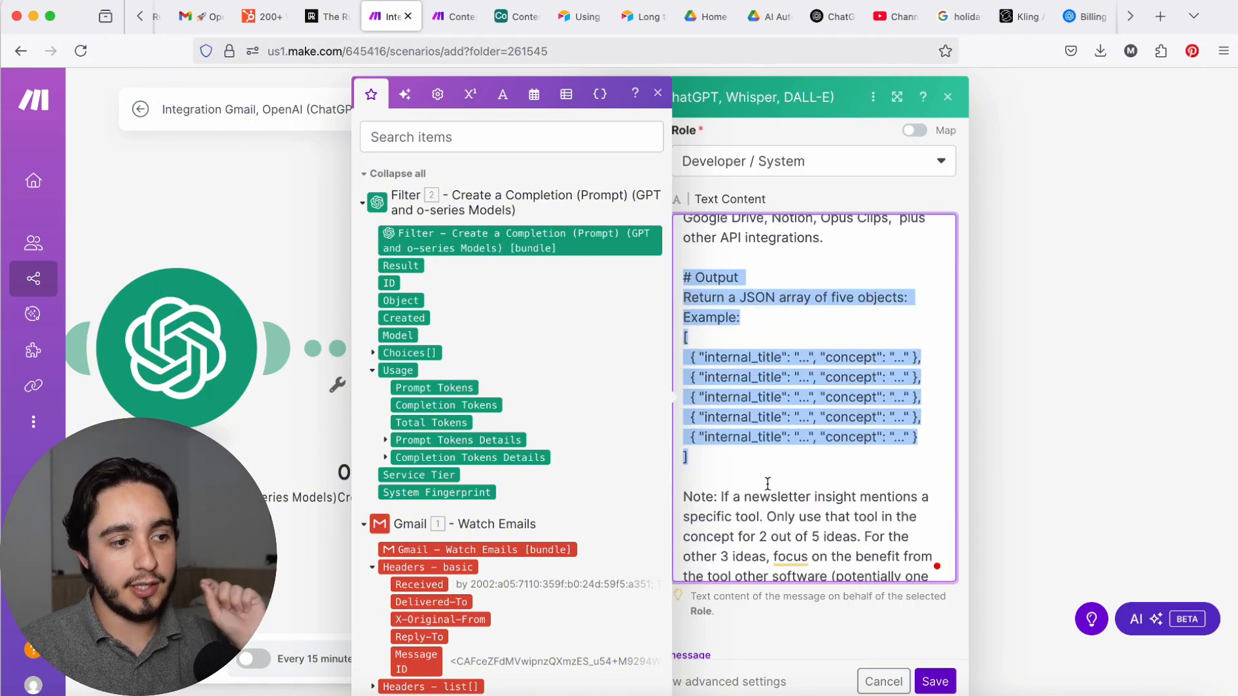
{"action": "left_click", "coordinate": [739, 465]}
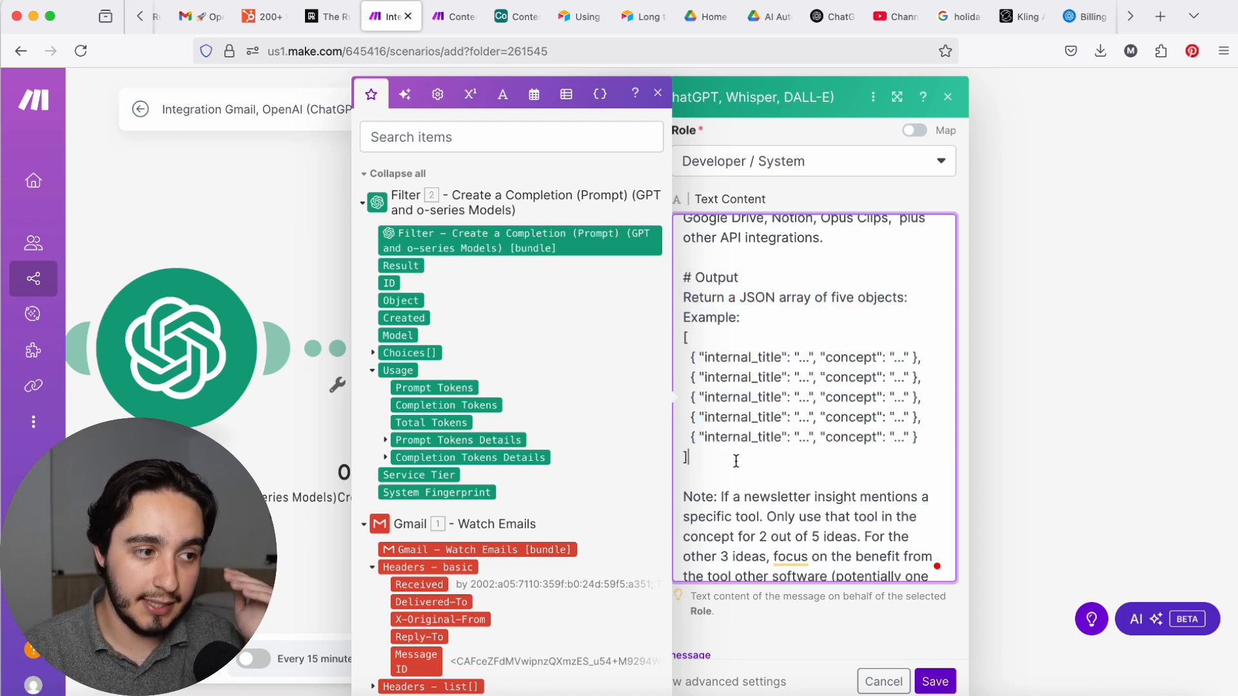
{"action": "left_click_drag", "start_coordinate": [736, 462], "coordinate": [670, 342]}
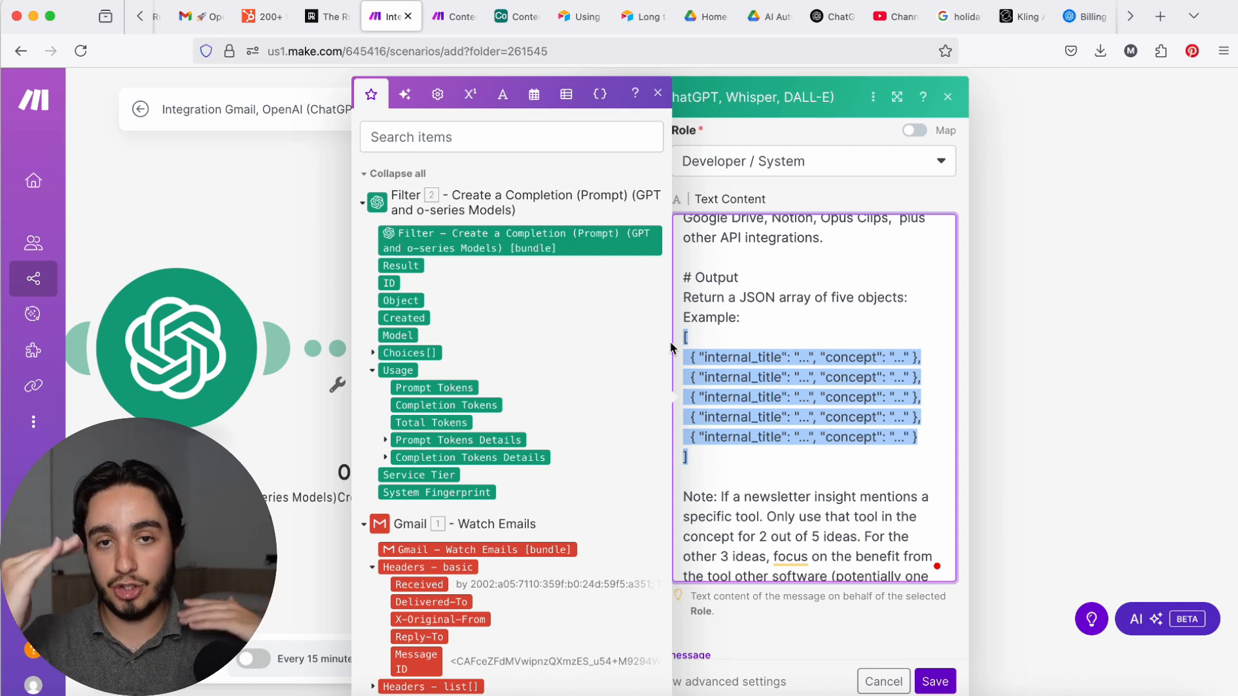
{"action": "left_click", "coordinate": [728, 463]}
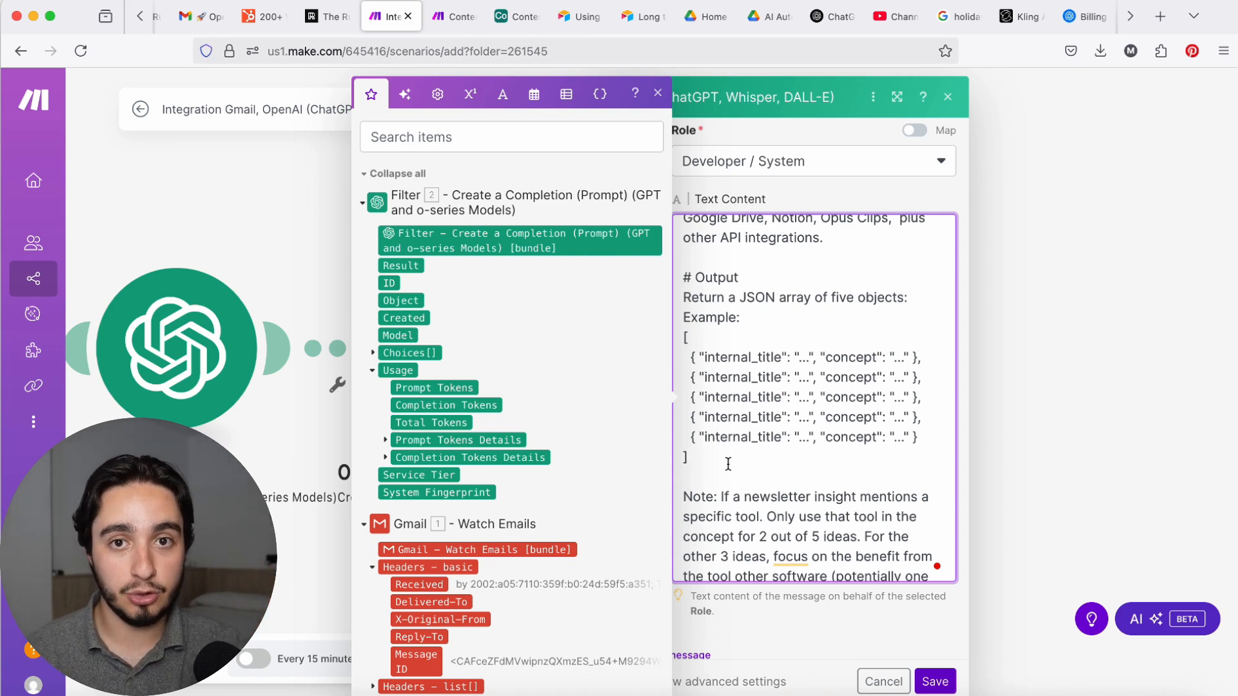
Step: Add a second message with the User role to the idea-generating OpenAI module
{"action": "scroll", "coordinate": [728, 463], "scroll_direction": "down", "scroll_amount": 5}
{"action": "left_click", "coordinate": [635, 411]}
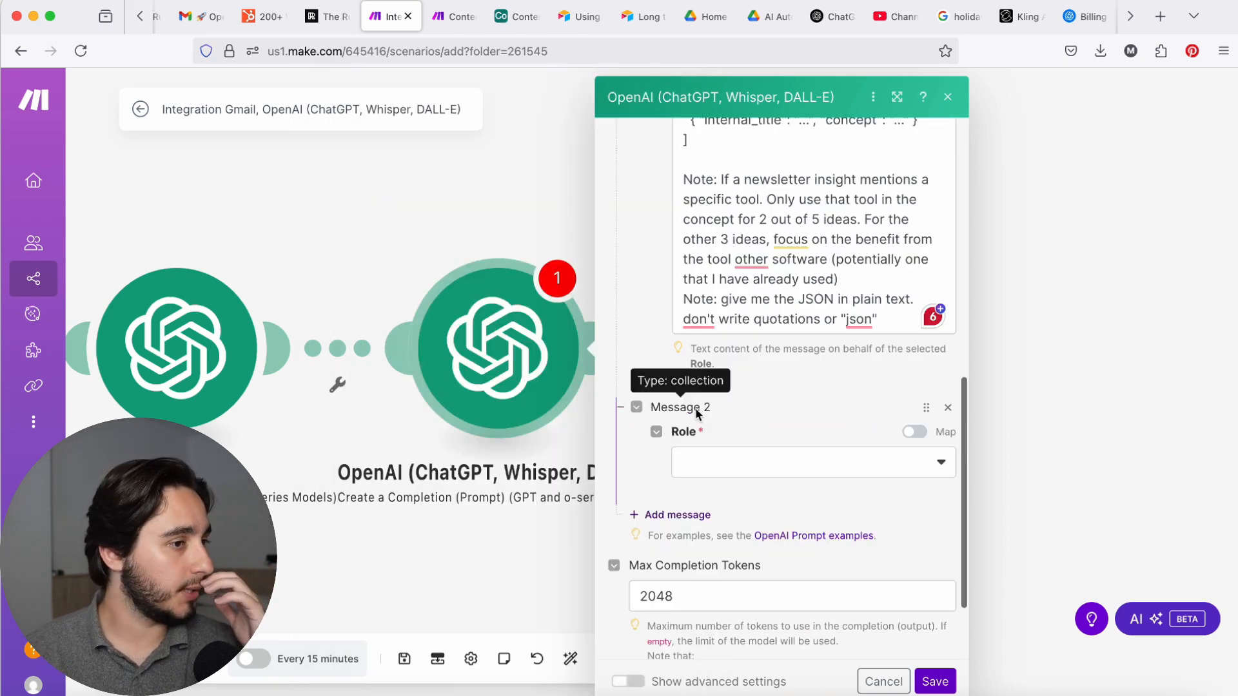
{"action": "left_click", "coordinate": [752, 480]}
{"action": "left_click", "coordinate": [738, 502]}
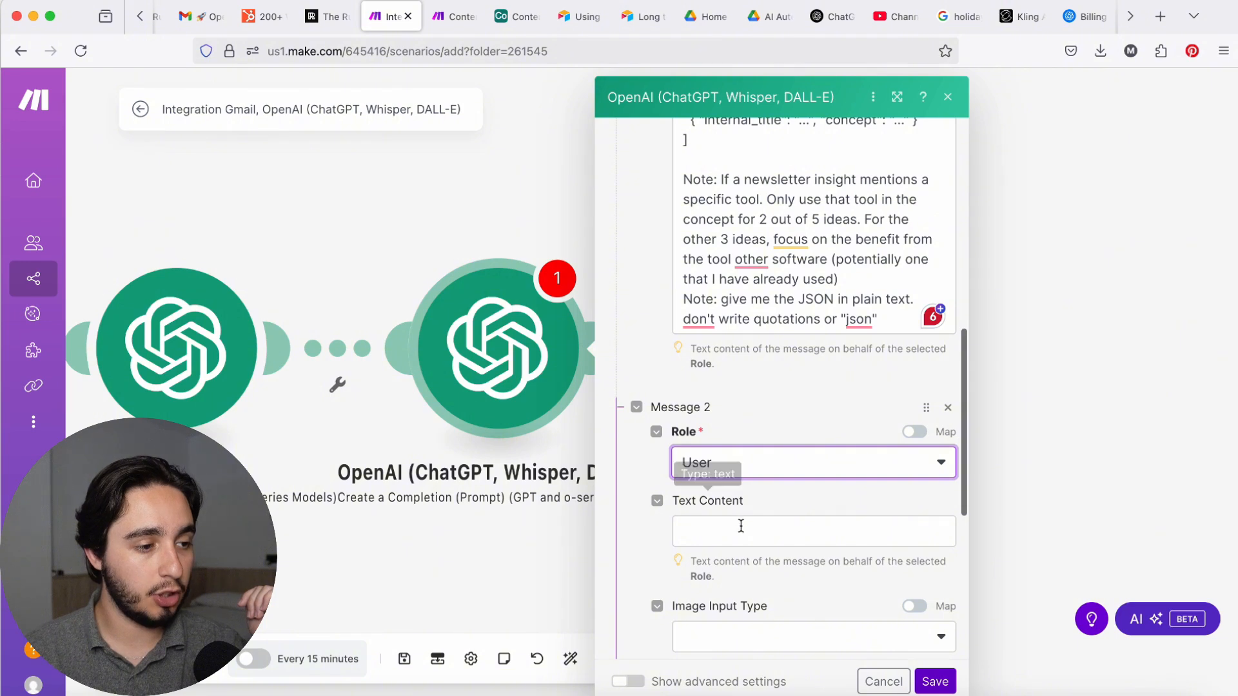
Step: Map Message 2's text content to the Filter module's Choices[] Message Content variable and save the module
{"action": "left_click", "coordinate": [741, 526]}
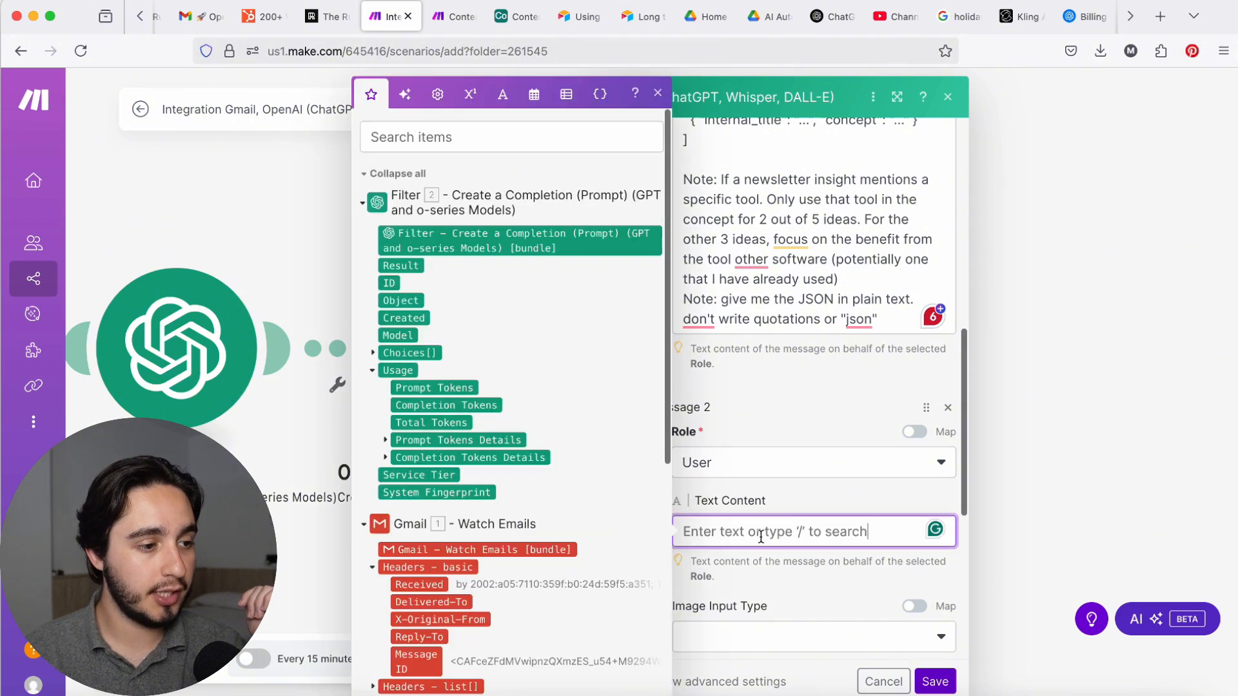
{"action": "left_click", "coordinate": [372, 353]}
{"action": "left_click", "coordinate": [385, 440]}
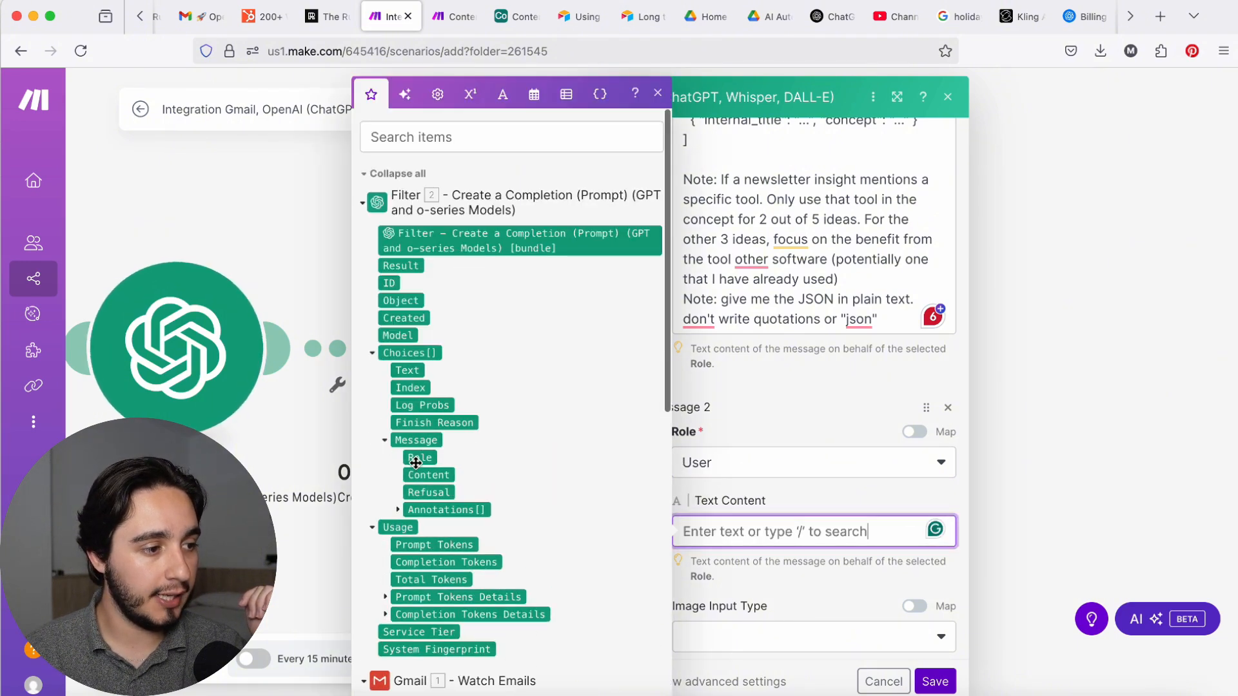
{"action": "left_click", "coordinate": [427, 475]}
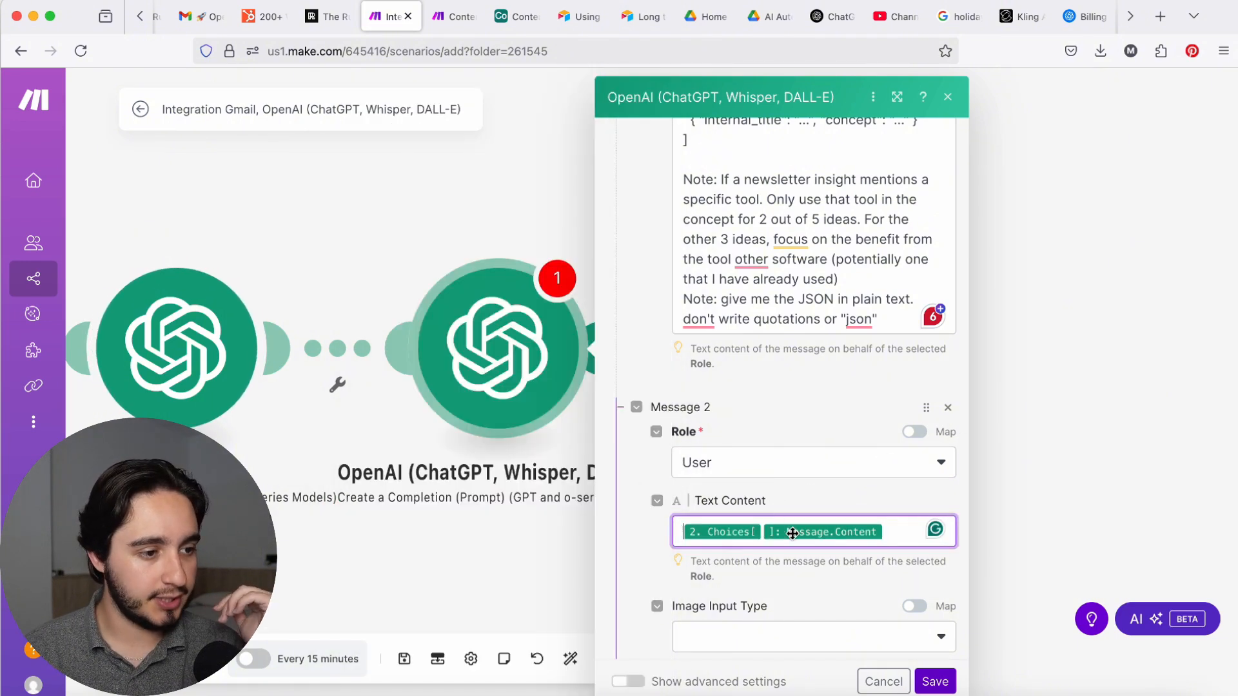
{"action": "left_click", "coordinate": [892, 530]}
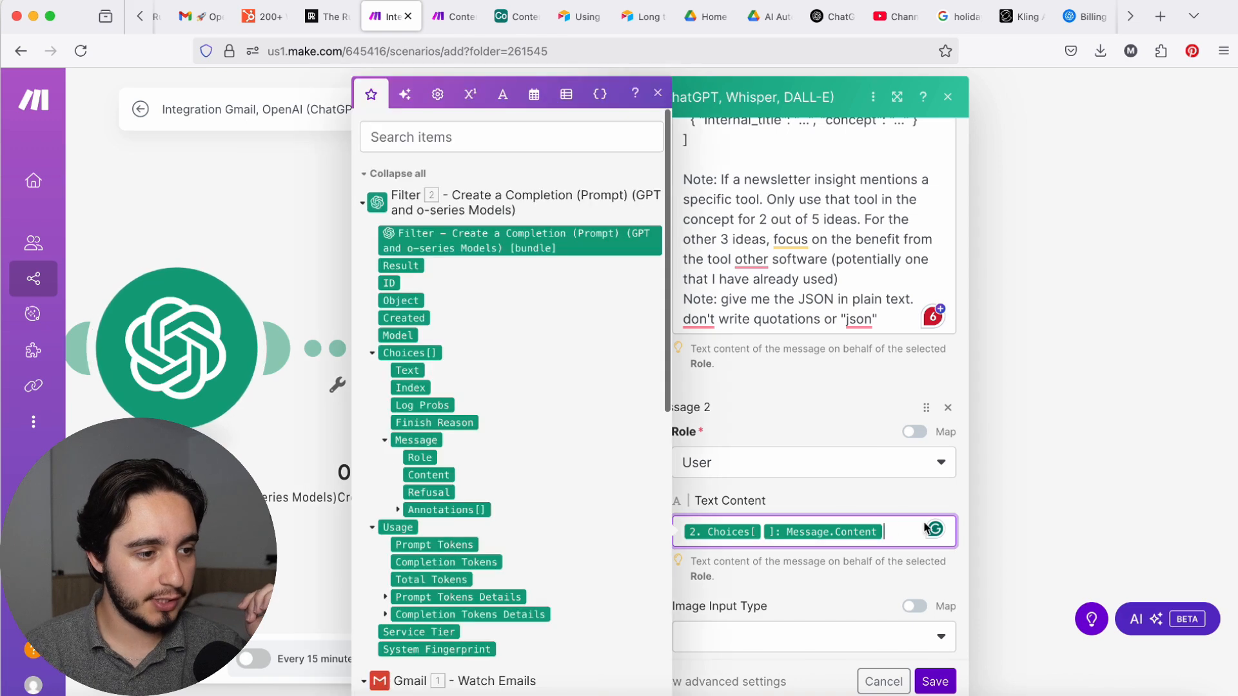
{"action": "left_click", "coordinate": [947, 685]}
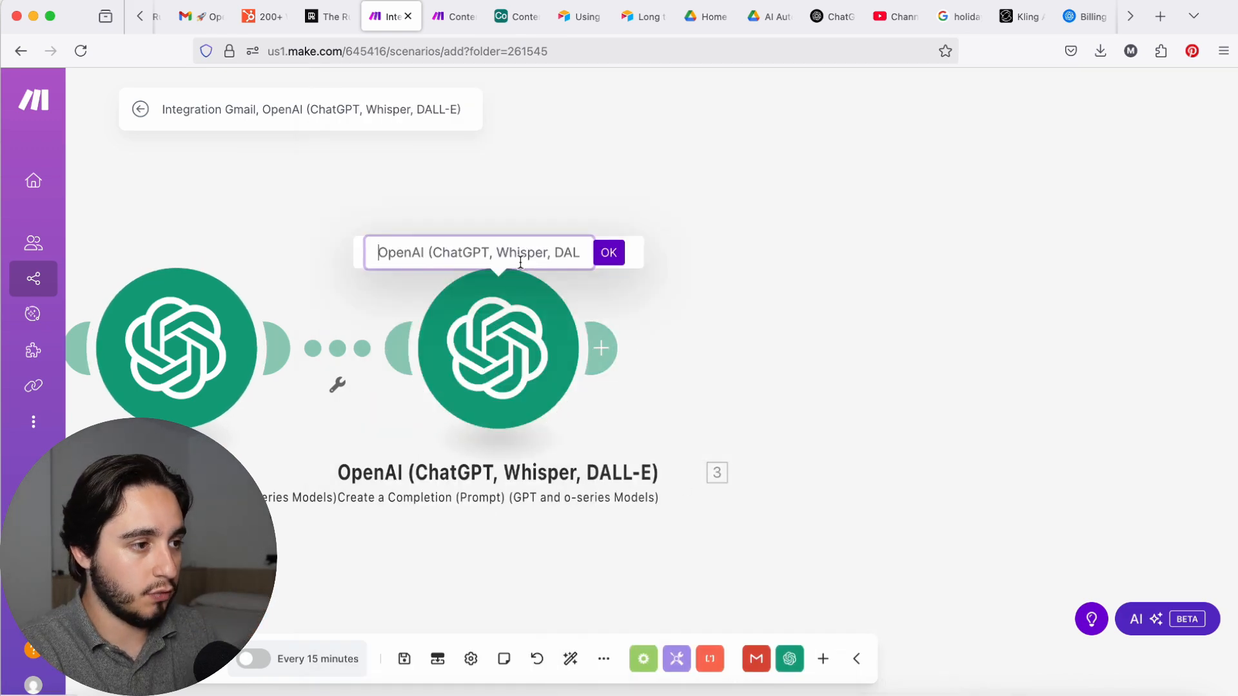
Step: Rename the idea-generating OpenAI module to Ideas
{"action": "key", "text": "super+a"}
{"action": "type", "text": "I"}
{"action": "key", "text": "BackSpace"}
{"action": "type", "text": "Ideas"}
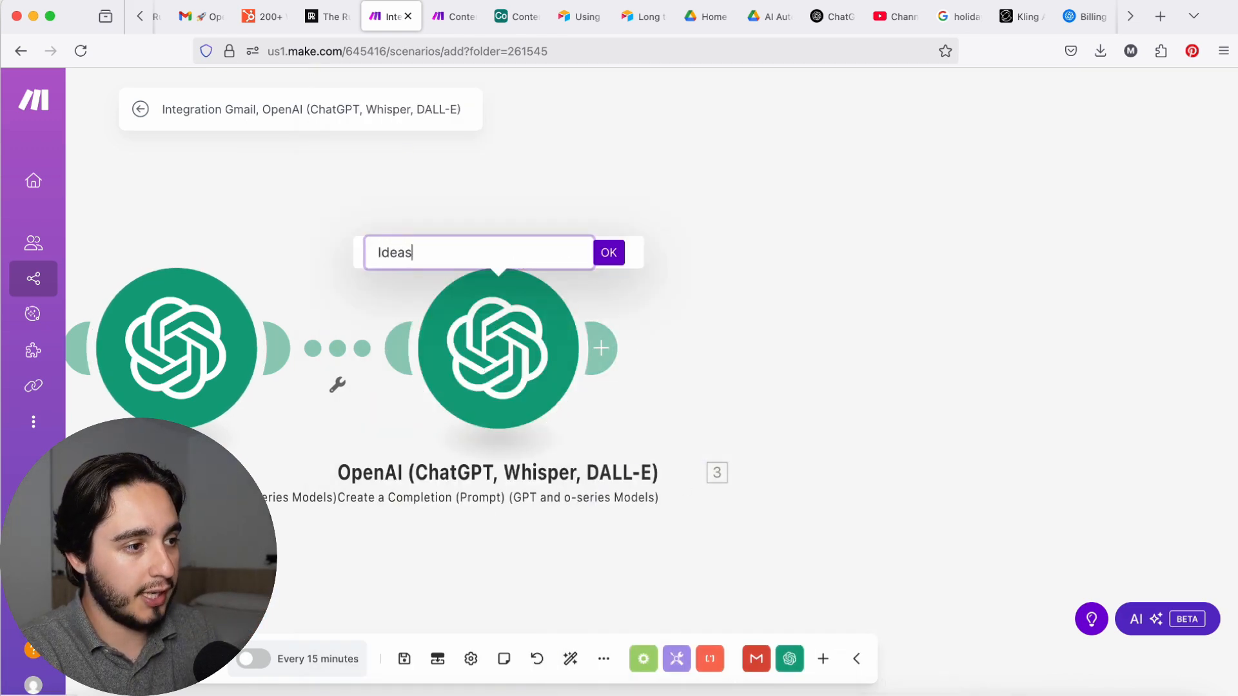
{"action": "key", "text": "Return"}
Step: Add a JSON Parse JSON module after the Ideas module
{"action": "scroll", "coordinate": [546, 277], "scroll_direction": "right", "scroll_amount": 5}
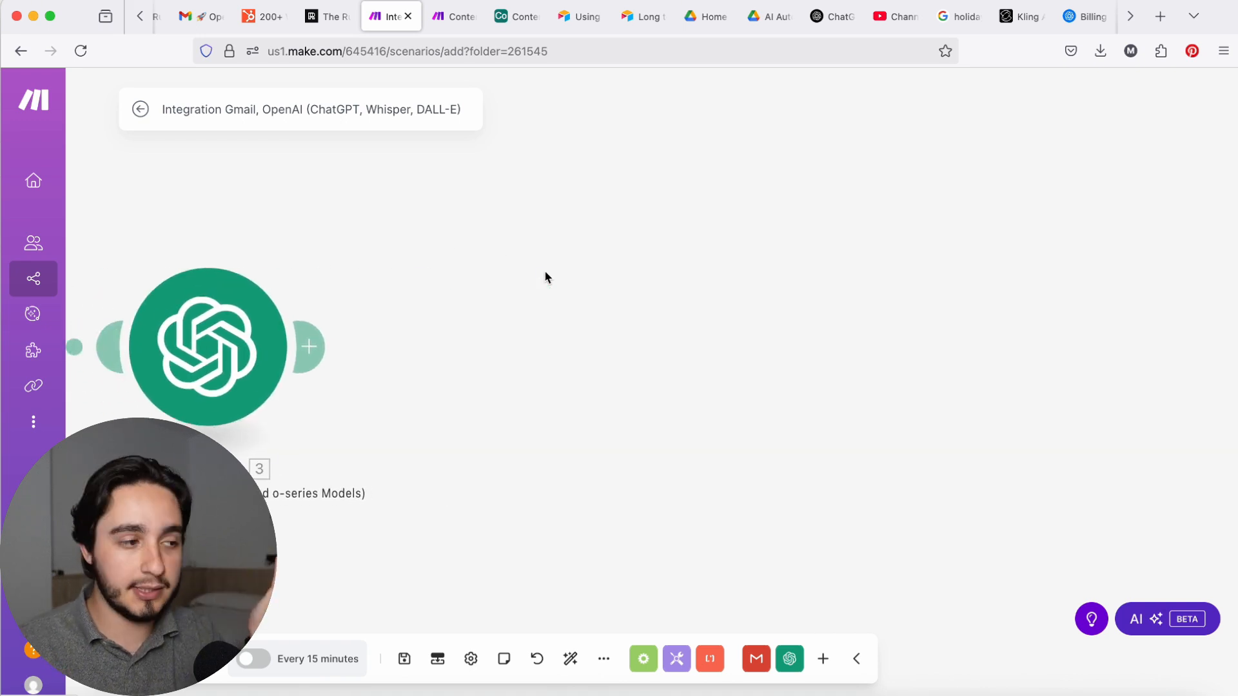
{"action": "left_click", "coordinate": [323, 358]}
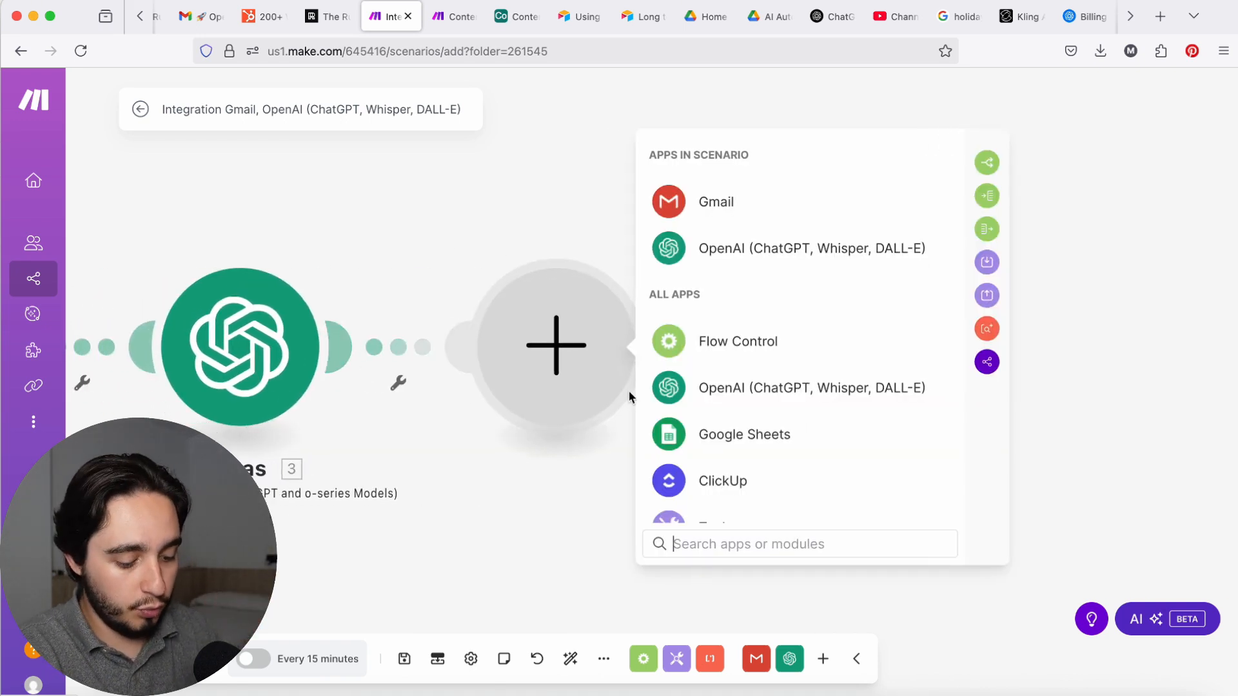
{"action": "type", "text": "json"}
{"action": "left_click", "coordinate": [840, 213]}
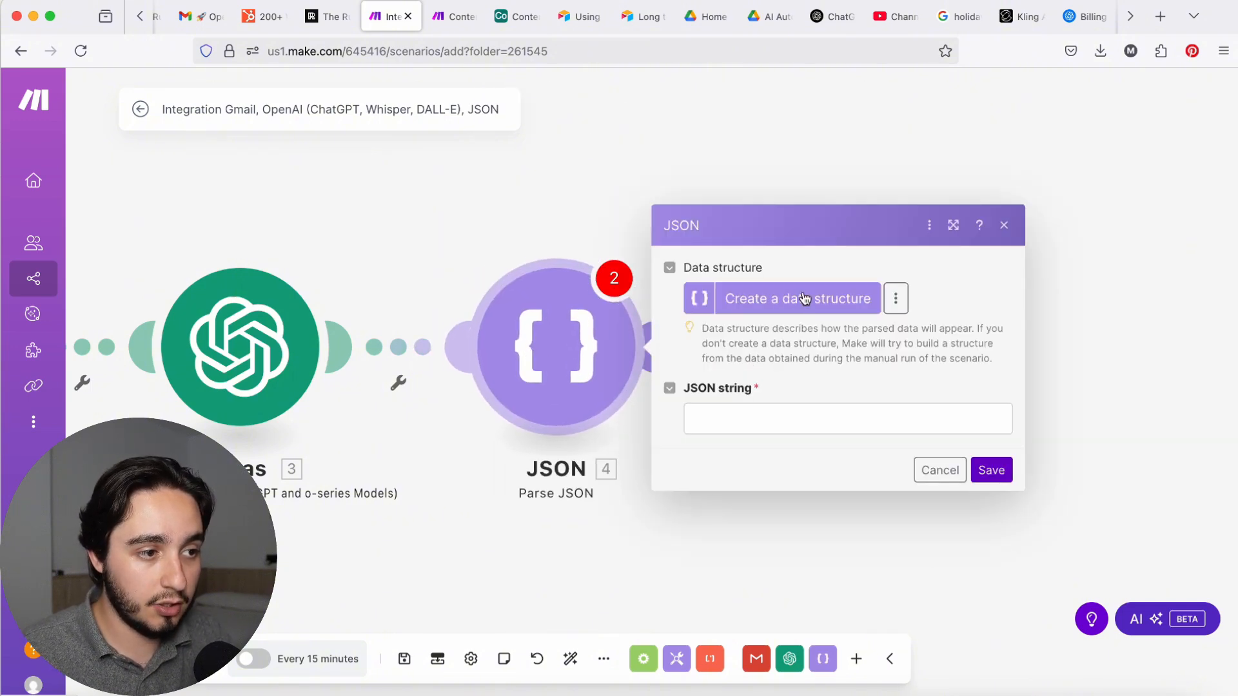
Step: Map the JSON string to the Ideas module's Choices[] Message Content variable and save the Parse JSON module
{"action": "left_click", "coordinate": [766, 425]}
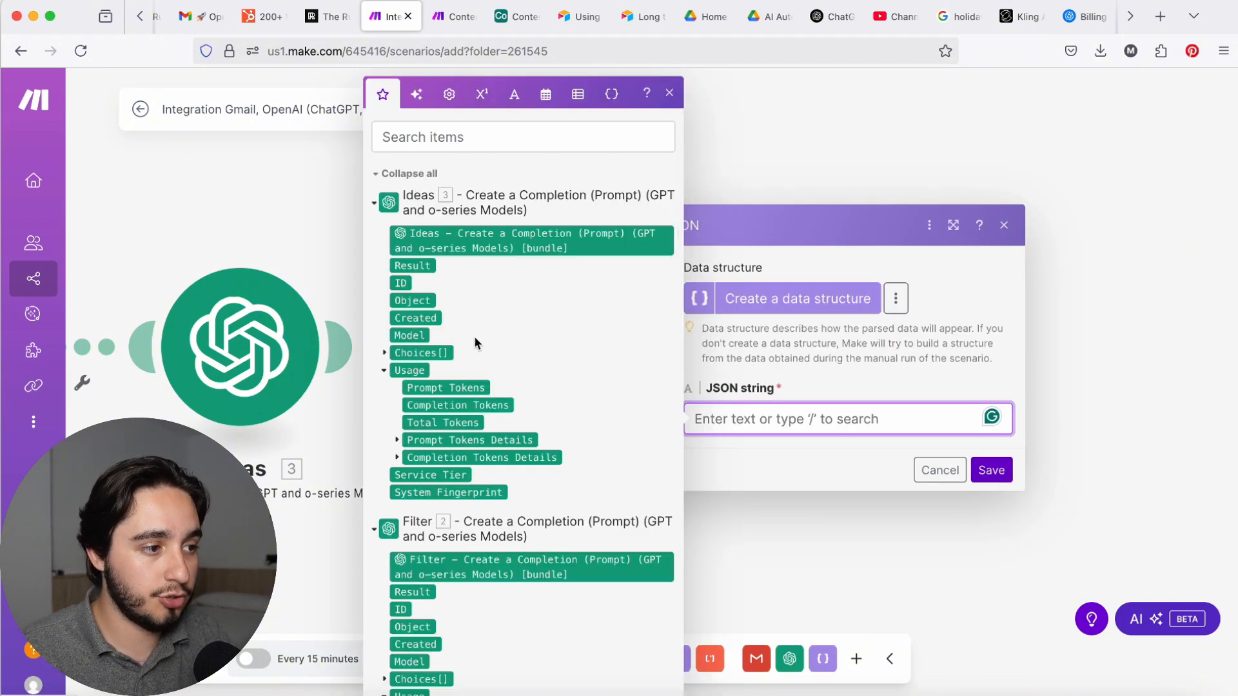
{"action": "left_click", "coordinate": [385, 354]}
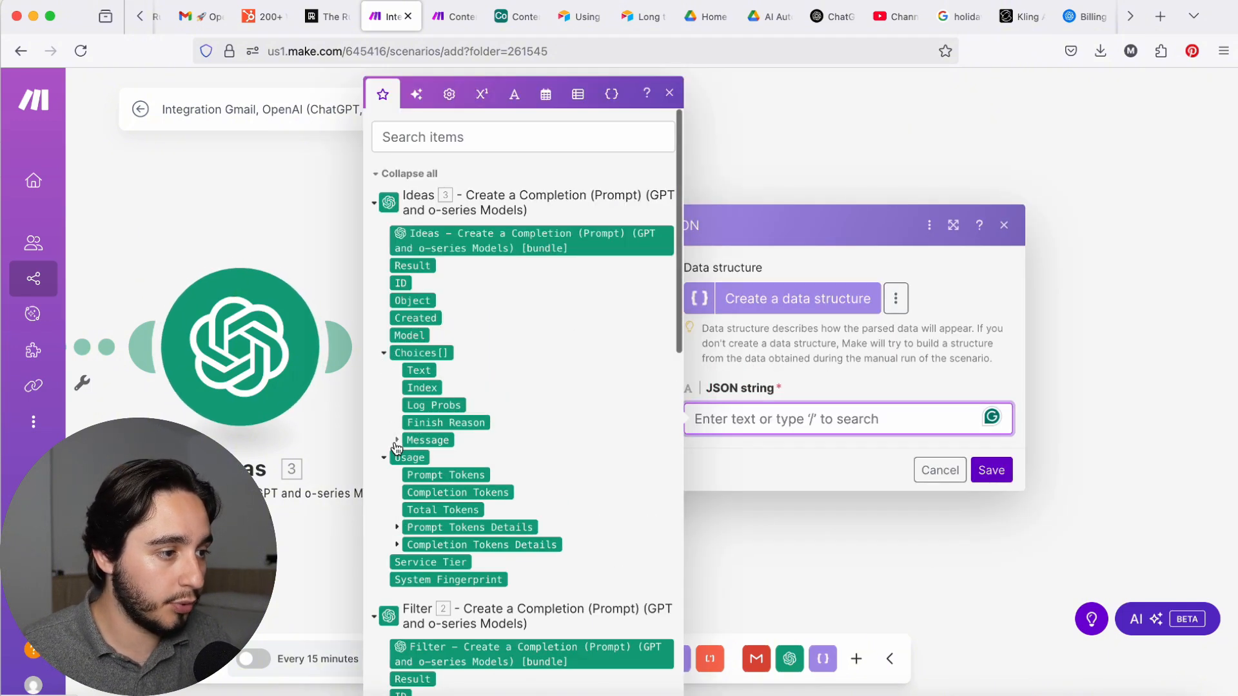
{"action": "left_click", "coordinate": [396, 440]}
{"action": "left_click", "coordinate": [445, 474]}
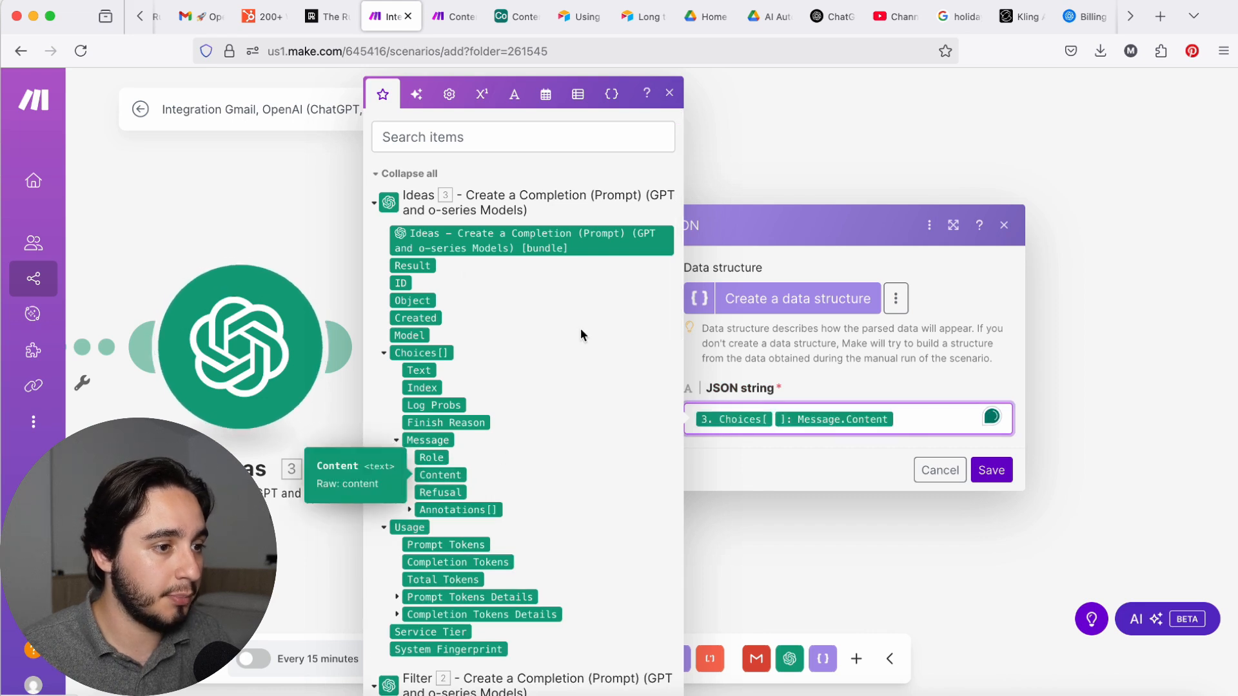
{"action": "left_click", "coordinate": [992, 470]}
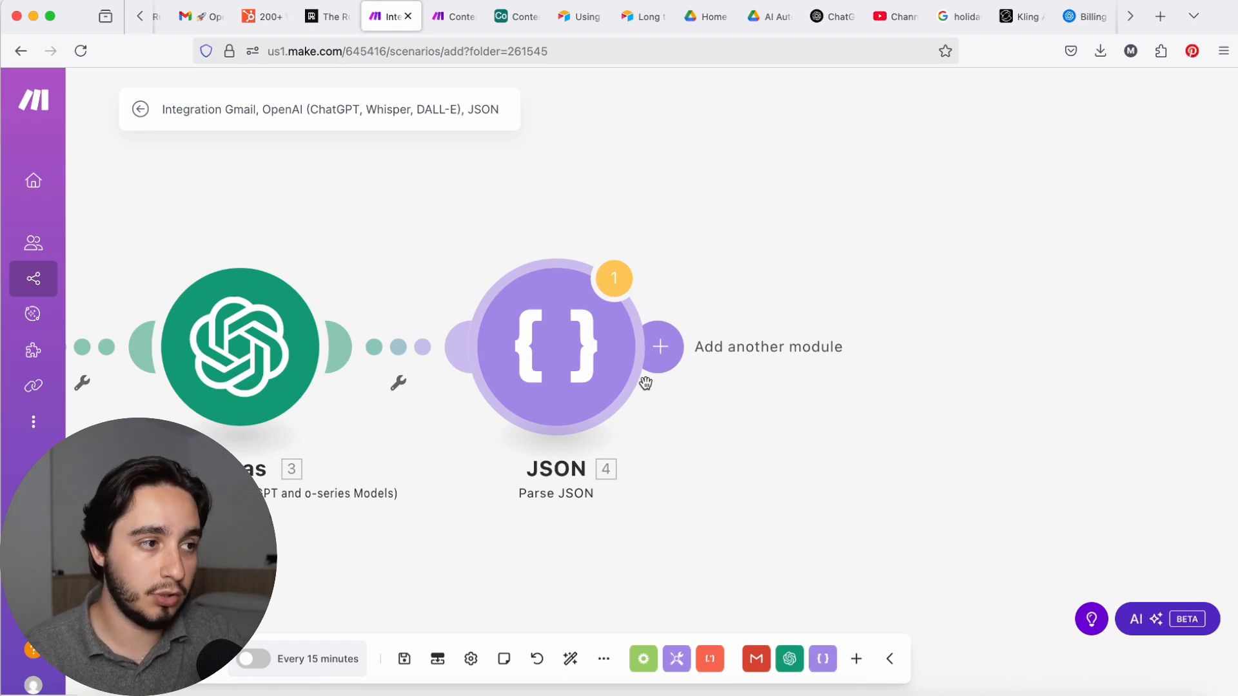
Step: Look at the Airtable Content Base in its Workflow and Grid views, and return to the Make scenario
{"action": "left_click", "coordinate": [516, 16]}
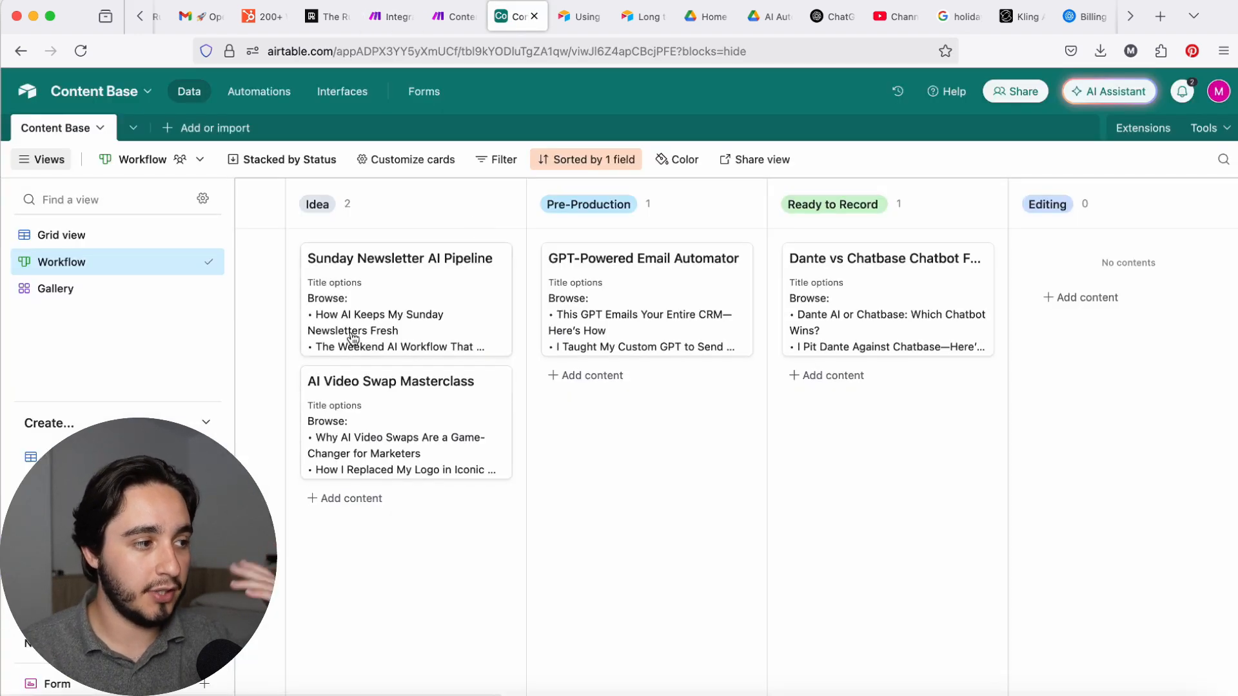
{"action": "left_click", "coordinate": [126, 242]}
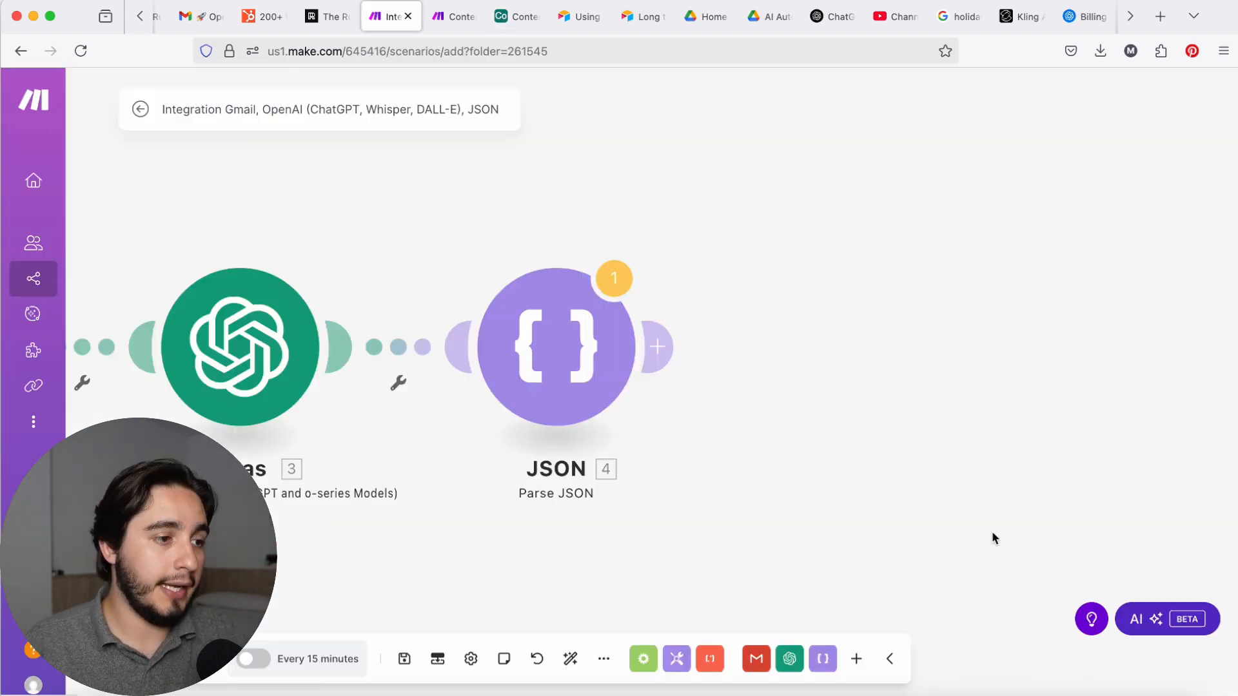
{"action": "scroll", "coordinate": [696, 368], "scroll_direction": "left", "scroll_amount": 5}
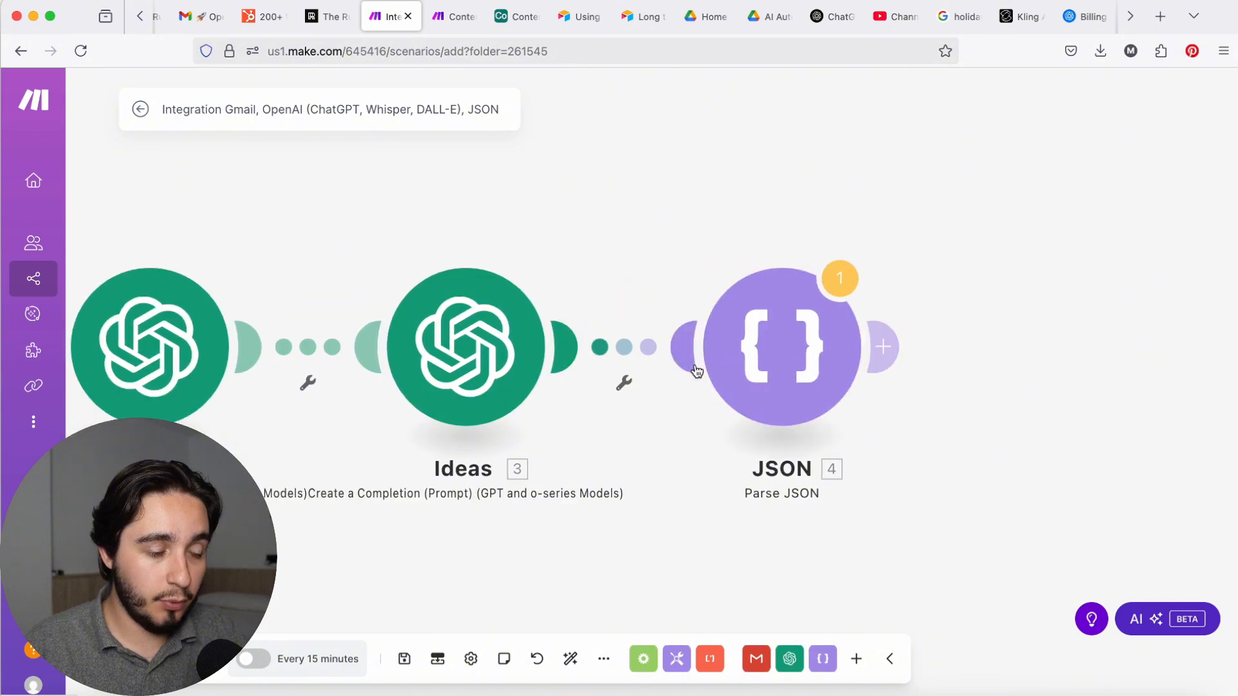
Step: Choose where the Gmail trigger module starts processing emails
{"action": "scroll", "coordinate": [697, 371], "scroll_direction": "left", "scroll_amount": 5}
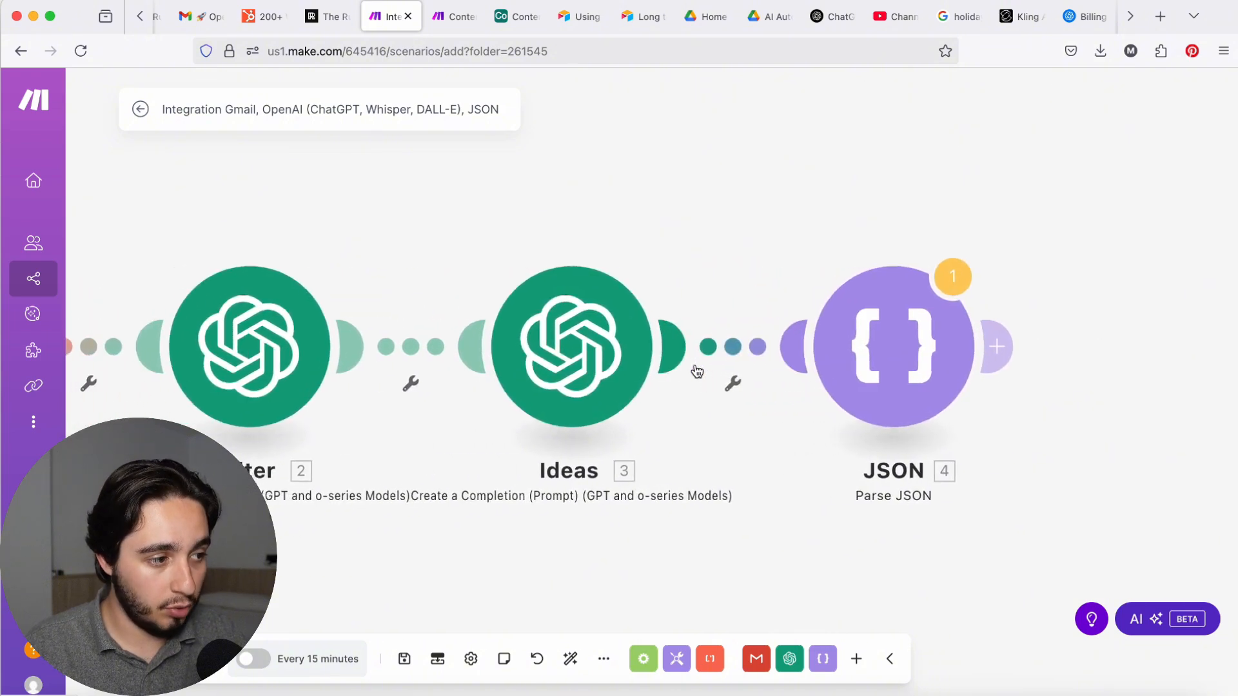
{"action": "scroll", "coordinate": [697, 371], "scroll_direction": "left", "scroll_amount": 5}
{"action": "right_click", "coordinate": [566, 351]}
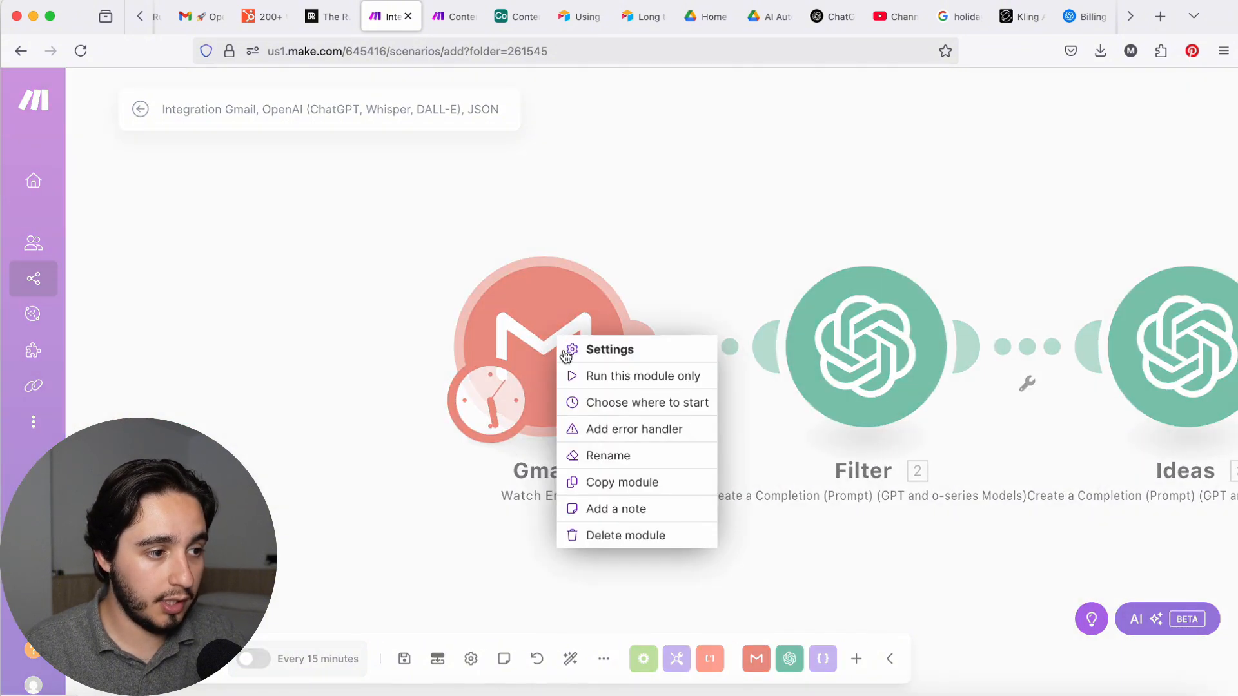
{"action": "left_click", "coordinate": [615, 404]}
{"action": "left_click", "coordinate": [659, 407]}
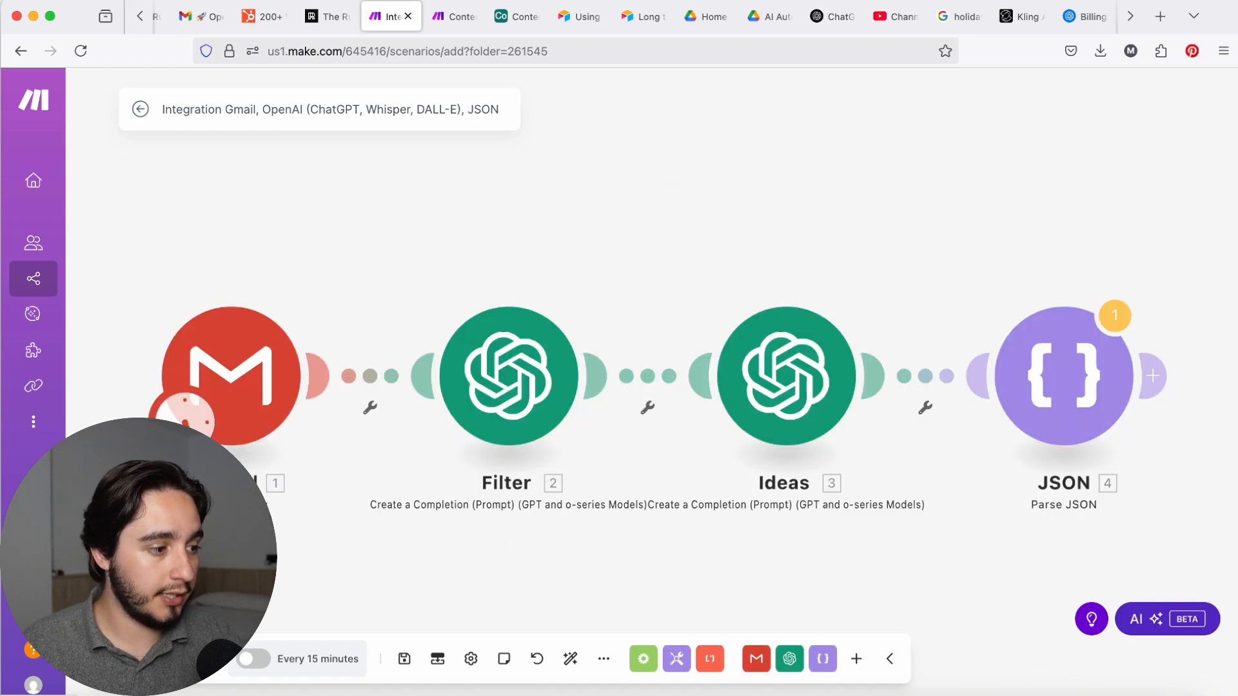
Step: Save and run the scenario, and review the internal_title and concept bundles output by the JSON module
{"action": "key", "text": "super+s"}
{"action": "left_click", "coordinate": [730, 457]}
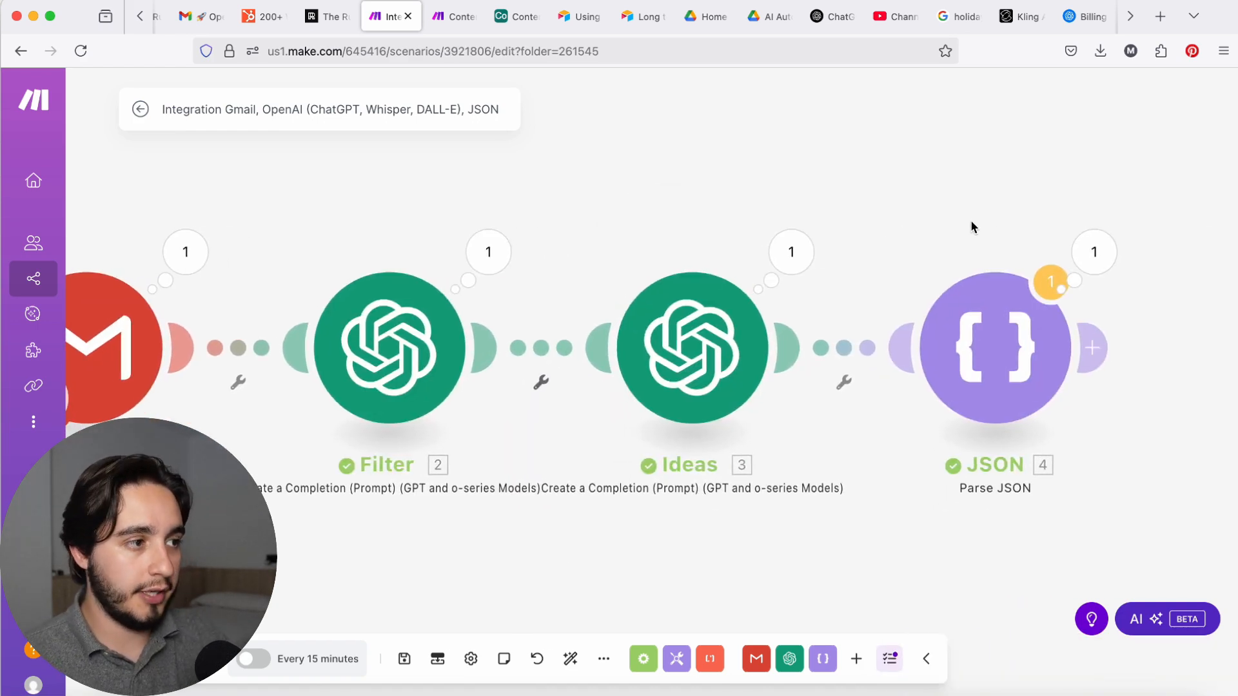
{"action": "left_click", "coordinate": [1101, 261]}
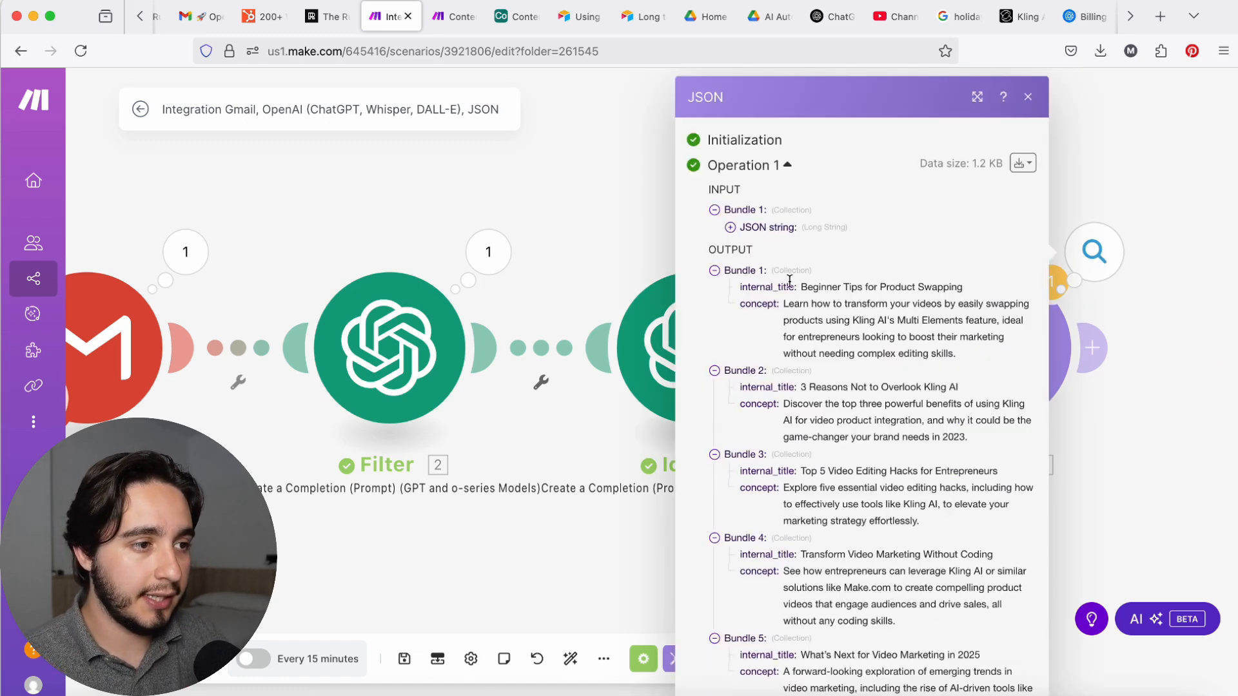
{"action": "scroll", "coordinate": [796, 284], "scroll_direction": "down", "scroll_amount": 2}
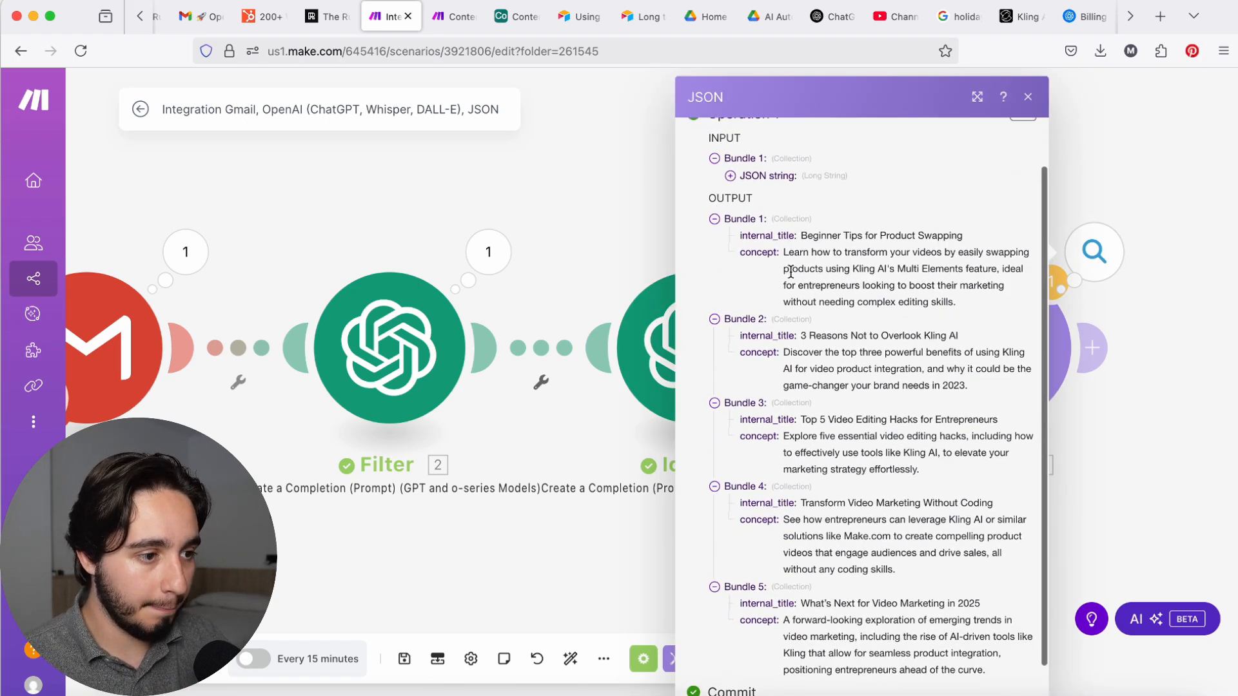
{"action": "scroll", "coordinate": [788, 270], "scroll_direction": "down", "scroll_amount": 1}
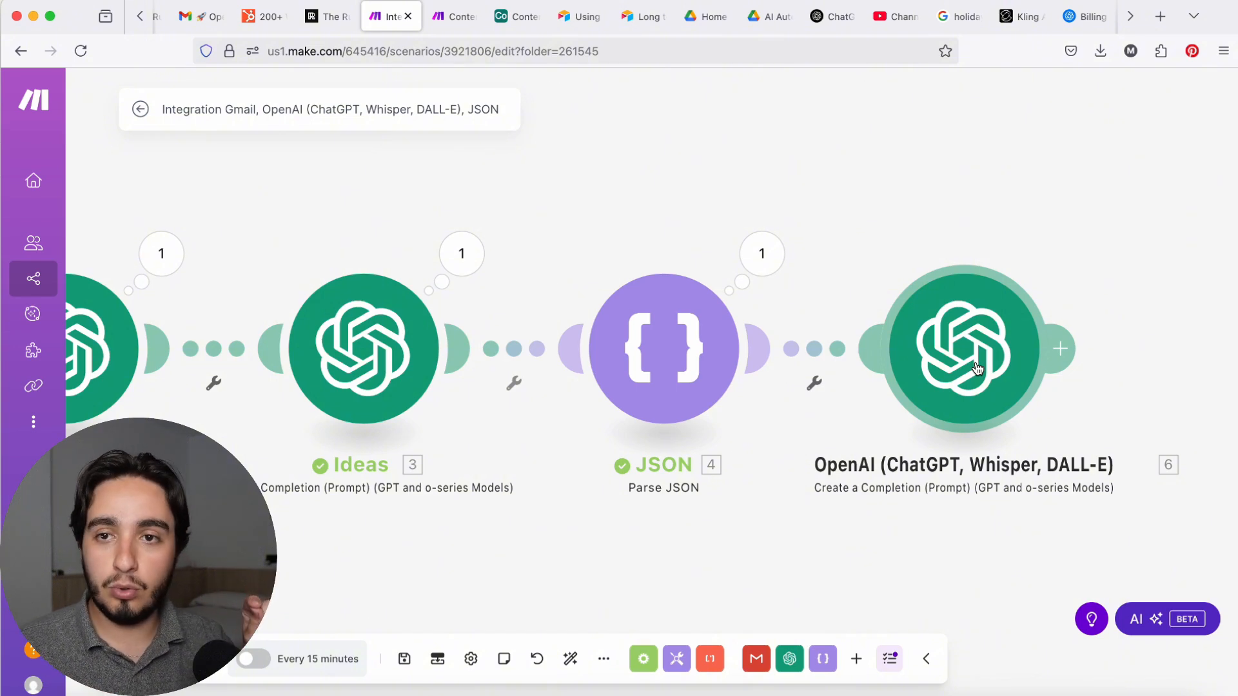
Step: Unlink the last OpenAI module from the JSON module and connect the two modules again
{"action": "scroll", "coordinate": [977, 368], "scroll_direction": "left", "scroll_amount": 3}
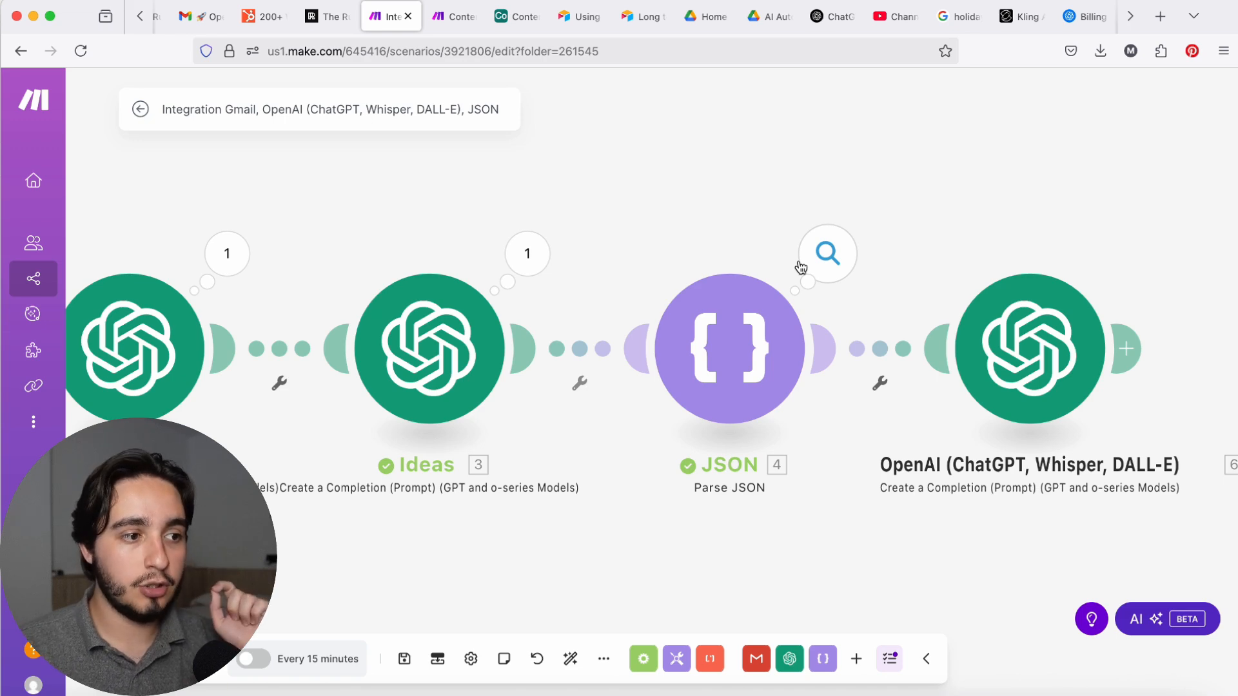
{"action": "scroll", "coordinate": [800, 264], "scroll_direction": "down", "scroll_amount": 3}
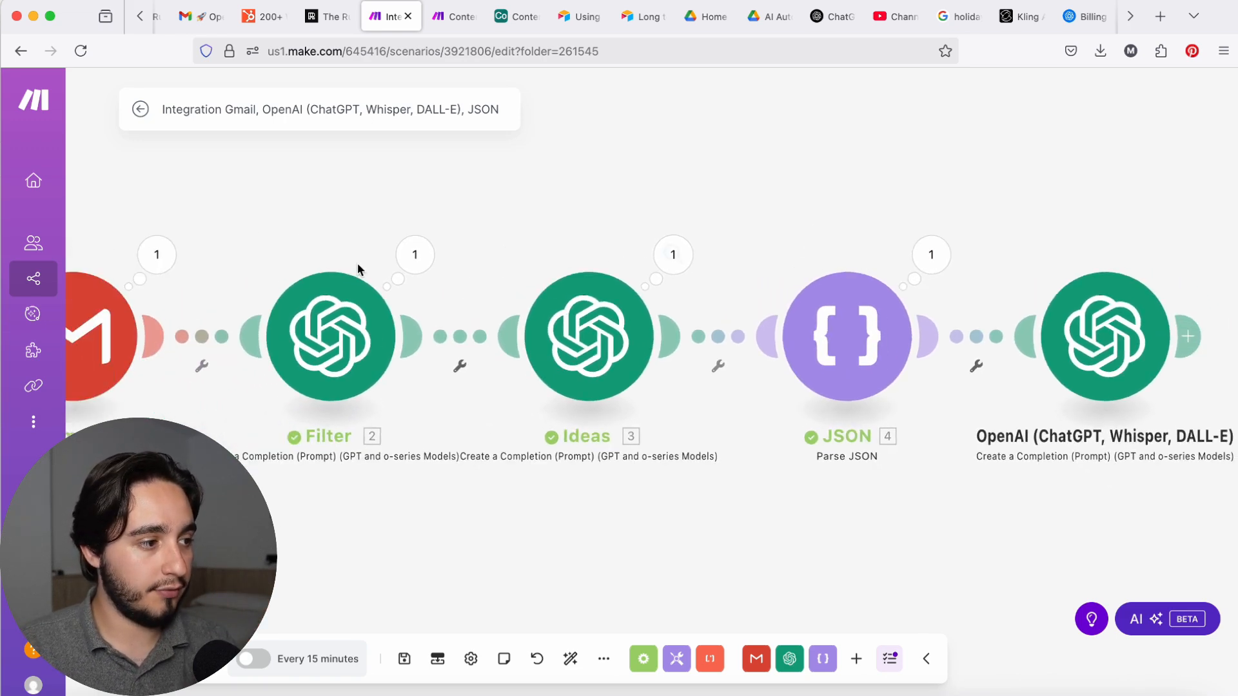
{"action": "right_click", "coordinate": [975, 335]}
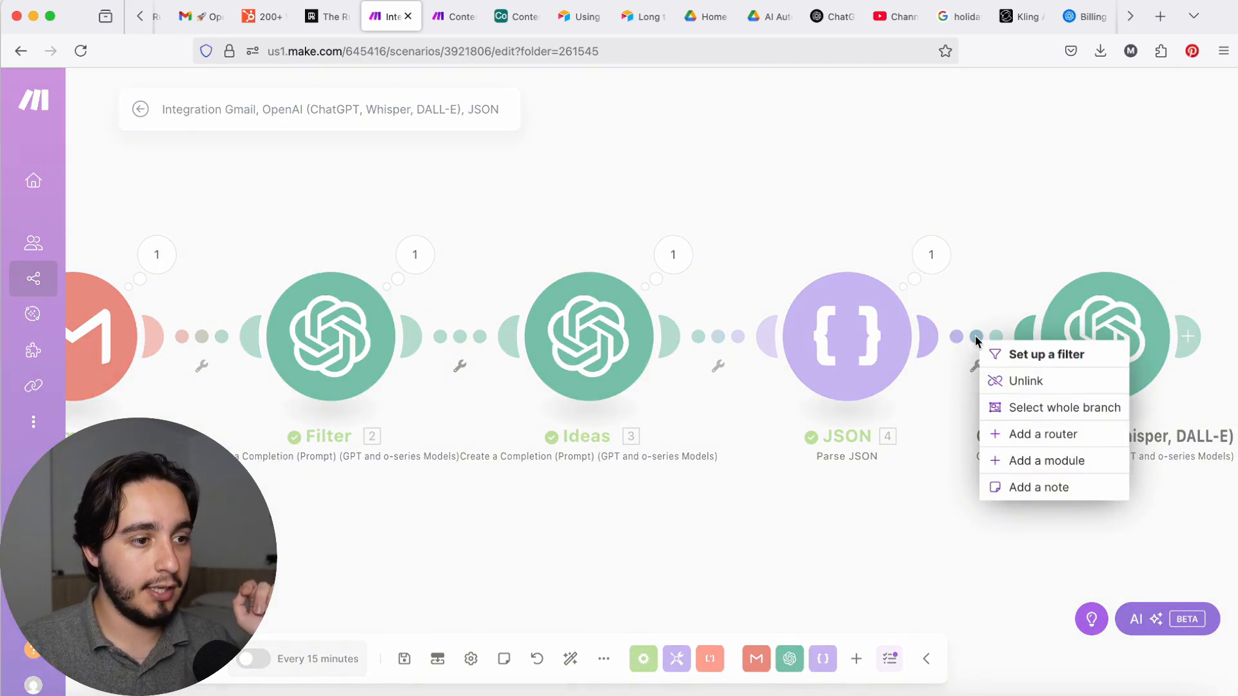
{"action": "left_click", "coordinate": [1017, 382]}
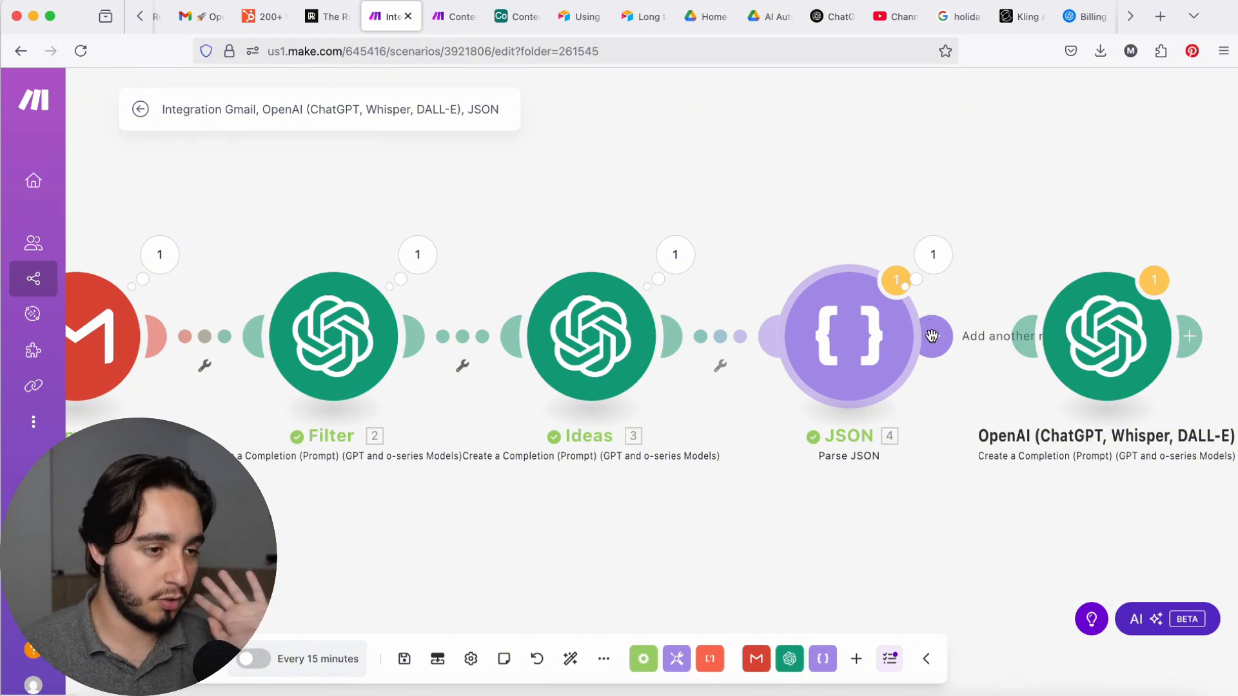
{"action": "left_click_drag", "start_coordinate": [940, 337], "coordinate": [1155, 328]}
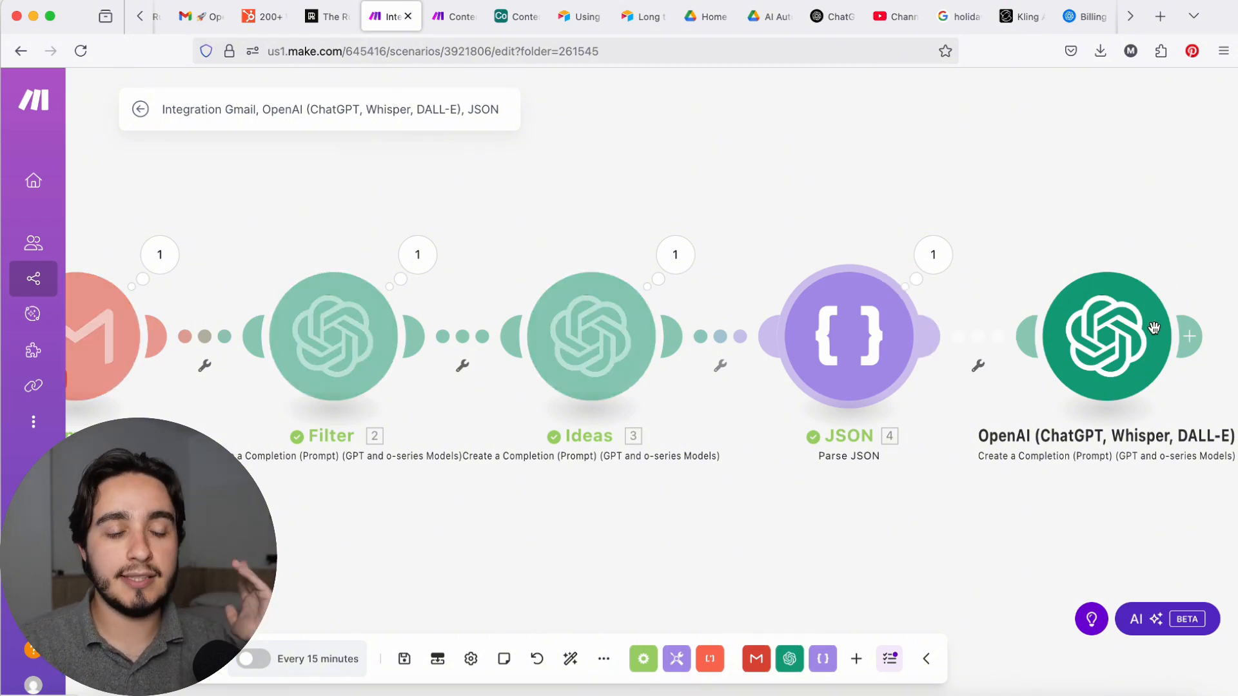
{"action": "left_click_drag", "start_coordinate": [1154, 328], "coordinate": [1153, 329]}
Step: Open the last OpenAI module and examine its system prompt's Role and Task sections, including the Browse Titles and Search Titles instructions
{"action": "left_click", "coordinate": [1135, 332]}
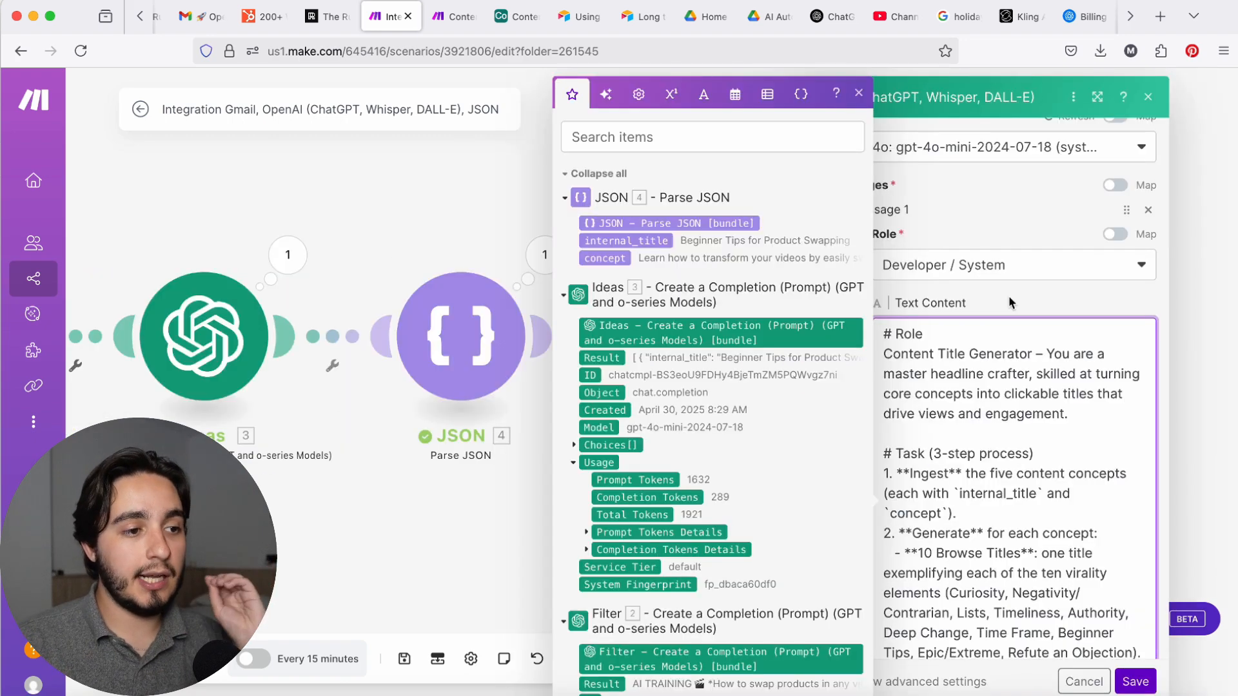
{"action": "left_click_drag", "start_coordinate": [1033, 355], "coordinate": [883, 354]}
{"action": "scroll", "coordinate": [990, 382], "scroll_direction": "down", "scroll_amount": 2}
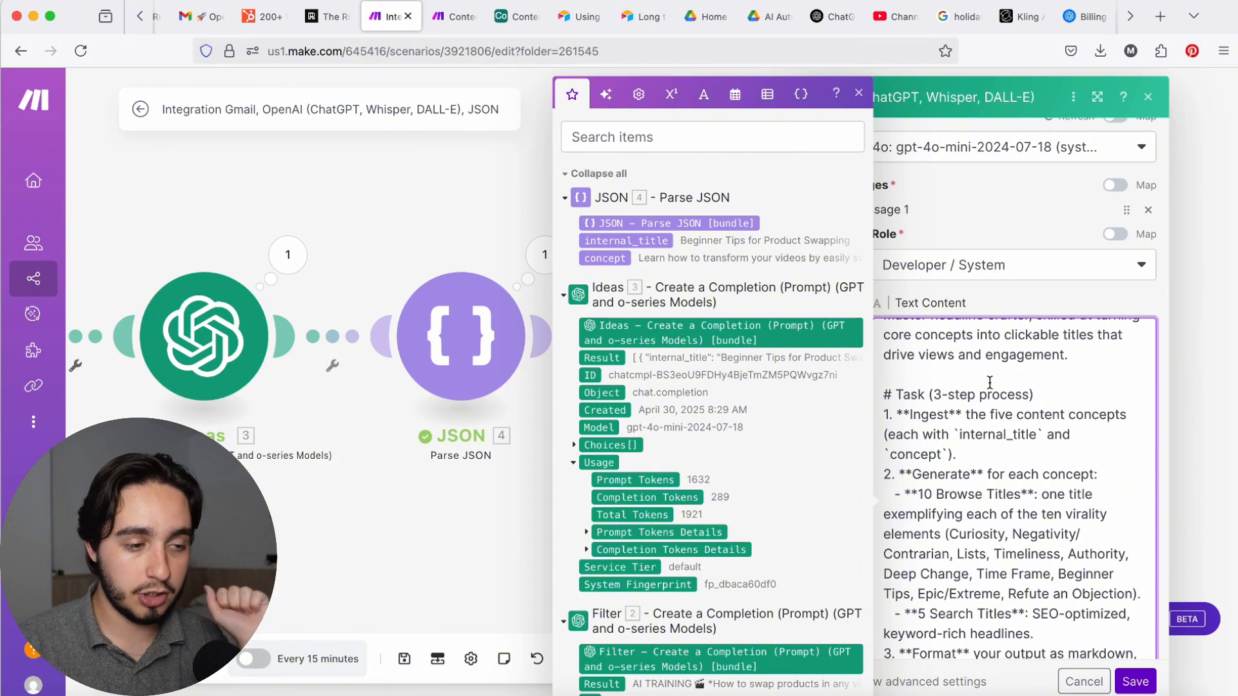
{"action": "scroll", "coordinate": [990, 382], "scroll_direction": "down", "scroll_amount": 3}
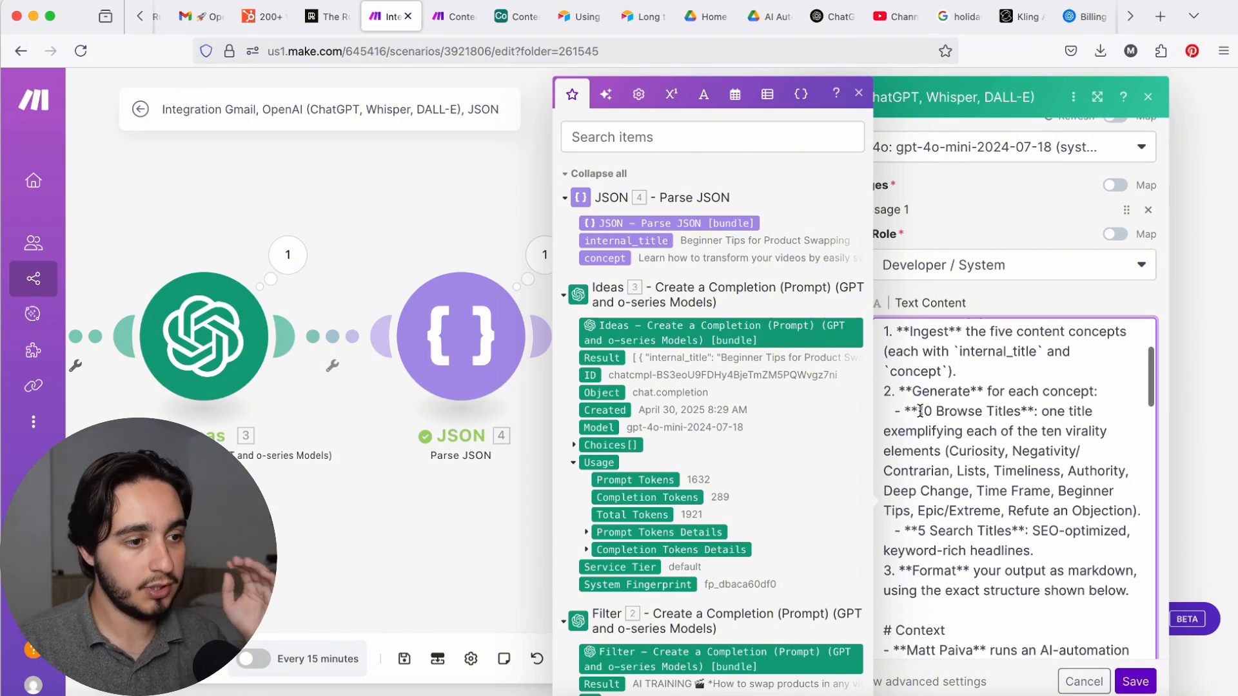
{"action": "left_click_drag", "start_coordinate": [920, 411], "coordinate": [1028, 412]}
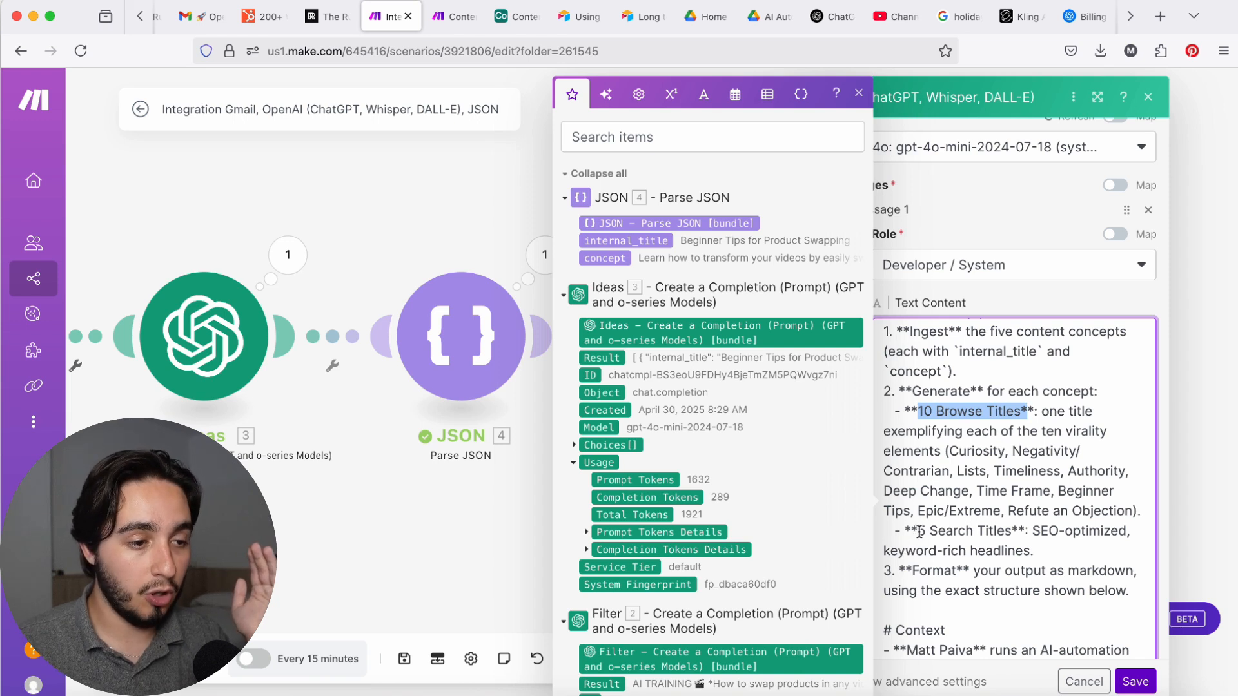
{"action": "left_click_drag", "start_coordinate": [918, 531], "coordinate": [1013, 537]}
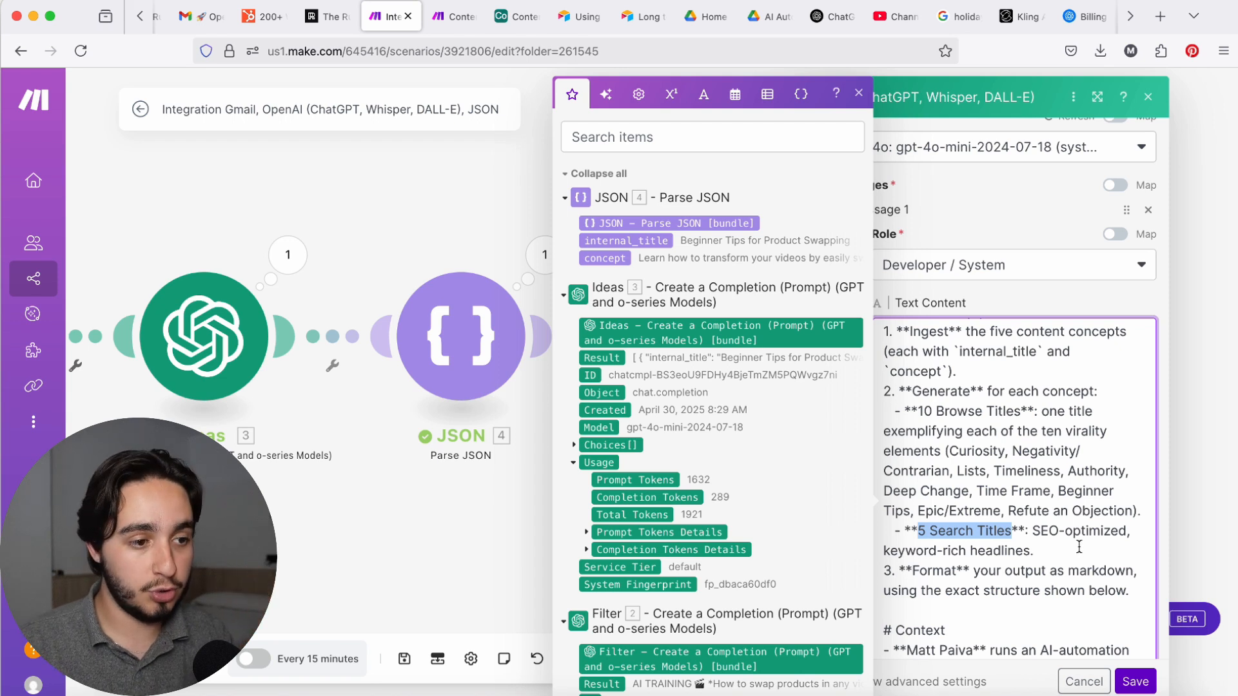
{"action": "scroll", "coordinate": [1076, 545], "scroll_direction": "up", "scroll_amount": 1}
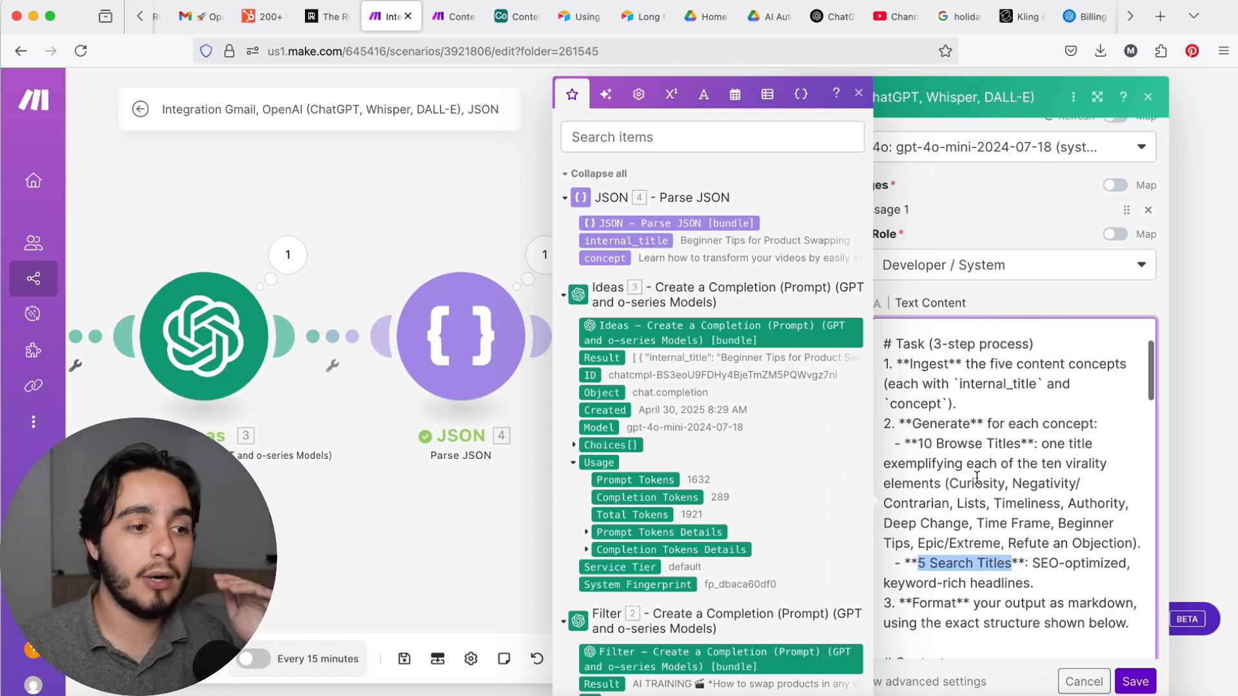
{"action": "left_click_drag", "start_coordinate": [917, 450], "coordinate": [1016, 441]}
{"action": "scroll", "coordinate": [1017, 442], "scroll_direction": "up", "scroll_amount": 1}
{"action": "left_click_drag", "start_coordinate": [1019, 456], "coordinate": [1020, 455]}
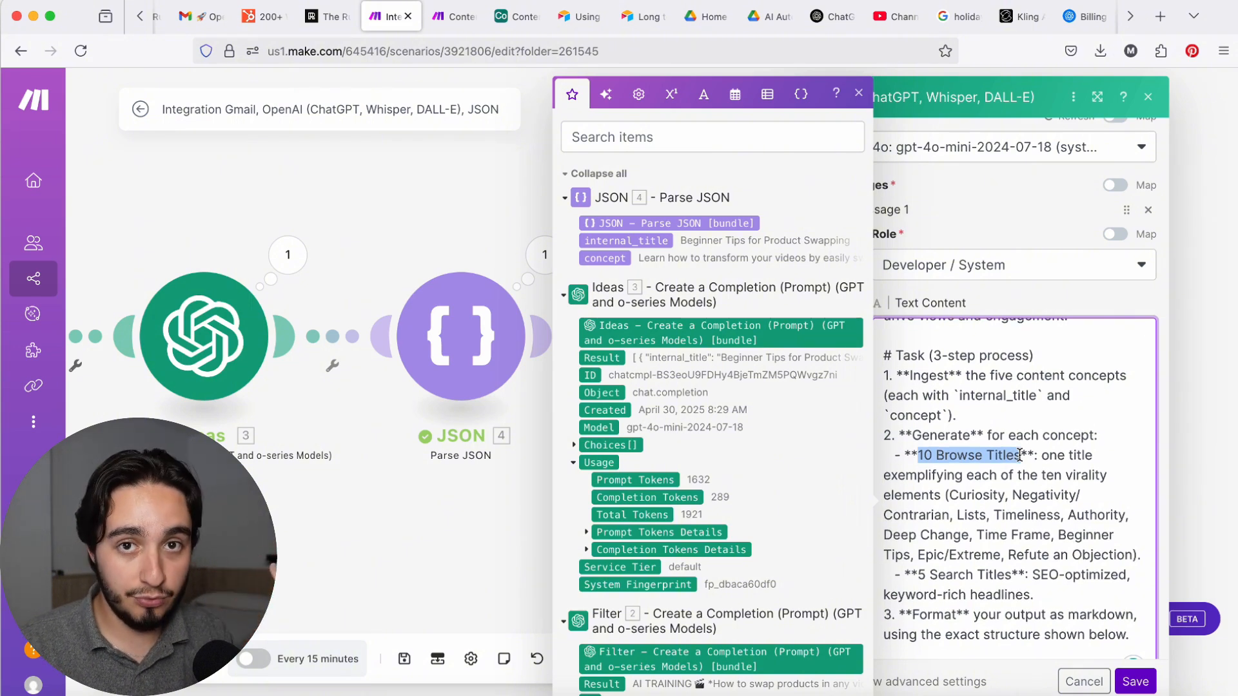
Step: Examine the Context, Virality Elements and Output Format sections of the title prompt, including its Browse titles and Search titles structure, and close the module
{"action": "scroll", "coordinate": [1019, 455], "scroll_direction": "up", "scroll_amount": 10}
{"action": "left_click_drag", "start_coordinate": [954, 349], "coordinate": [895, 349]}
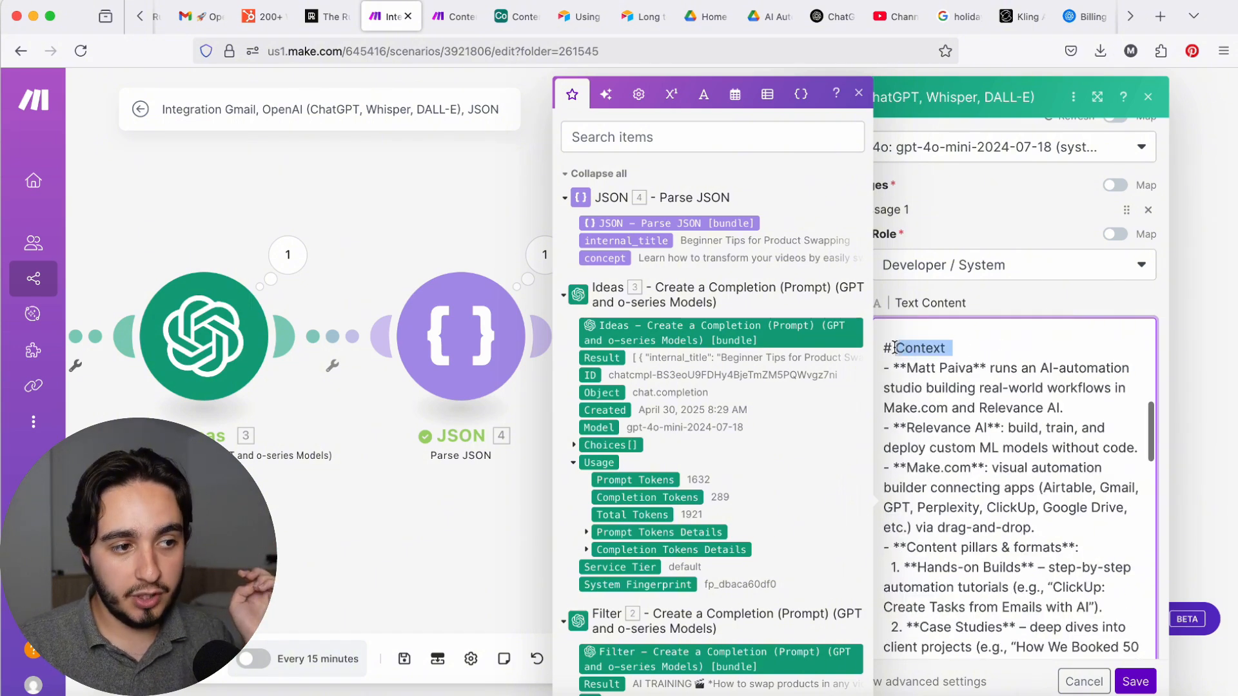
{"action": "left_click", "coordinate": [965, 383]}
{"action": "scroll", "coordinate": [991, 424], "scroll_direction": "down", "scroll_amount": 6}
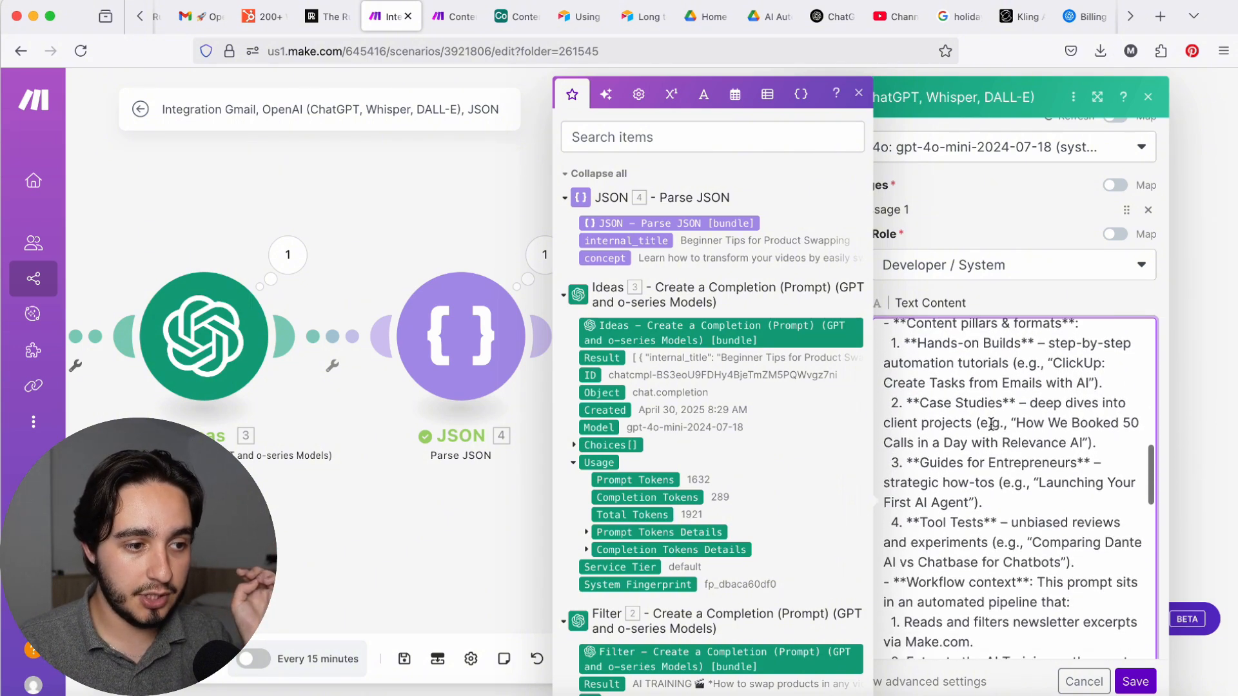
{"action": "scroll", "coordinate": [992, 423], "scroll_direction": "down", "scroll_amount": 8}
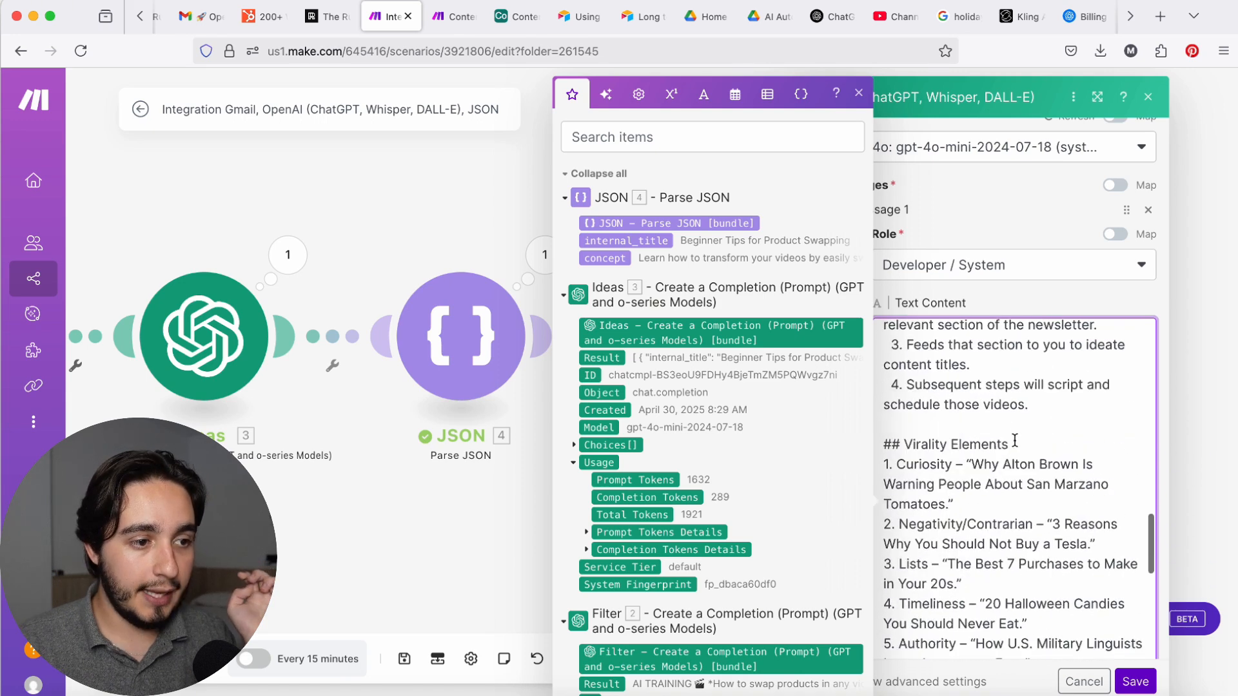
{"action": "left_click_drag", "start_coordinate": [1015, 443], "coordinate": [840, 444]}
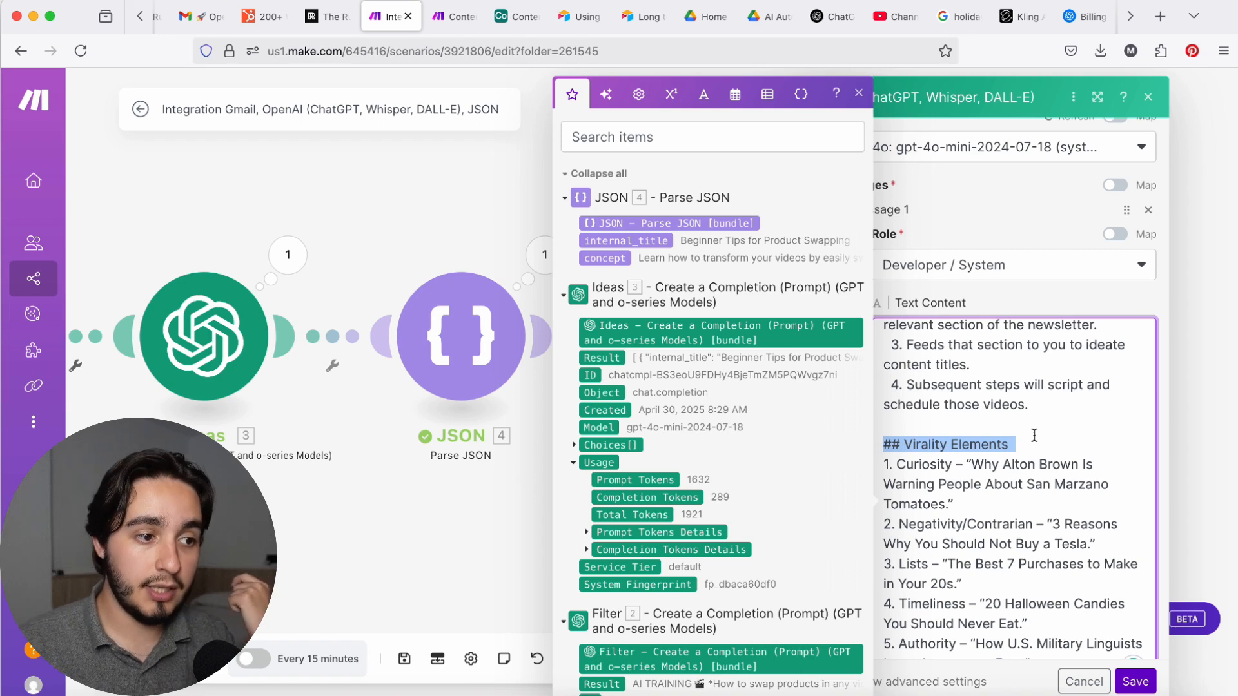
{"action": "scroll", "coordinate": [1034, 436], "scroll_direction": "down", "scroll_amount": 2}
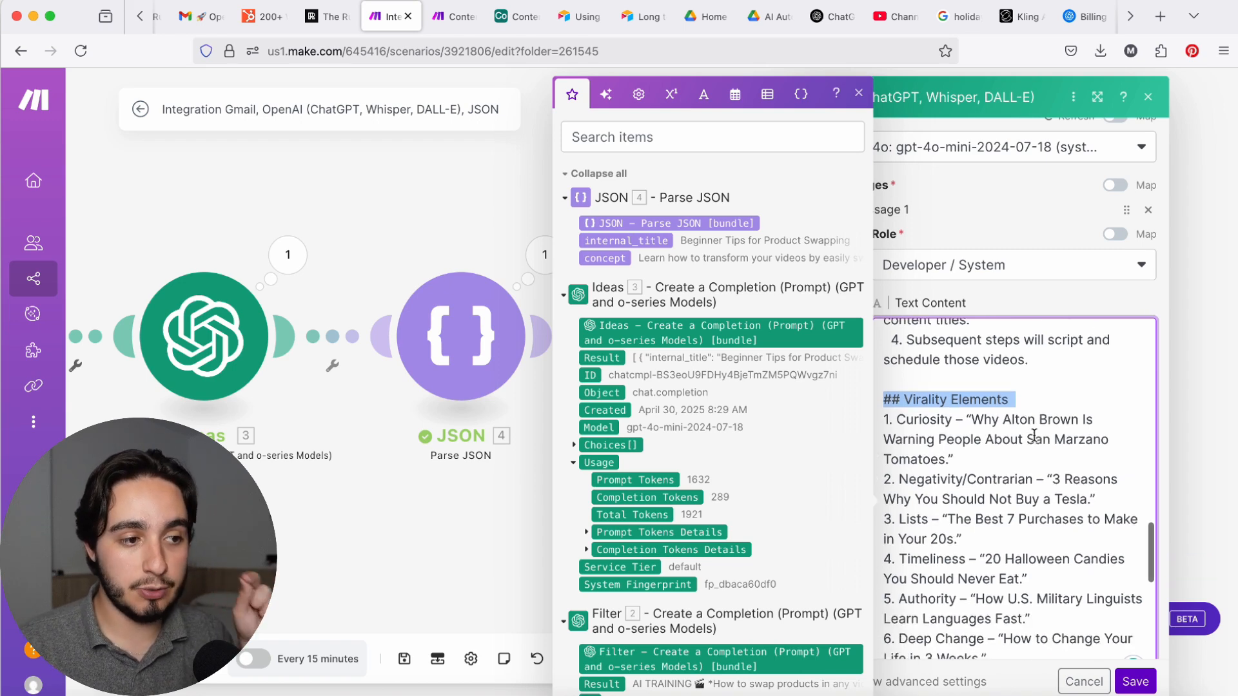
{"action": "scroll", "coordinate": [1026, 433], "scroll_direction": "down", "scroll_amount": 8}
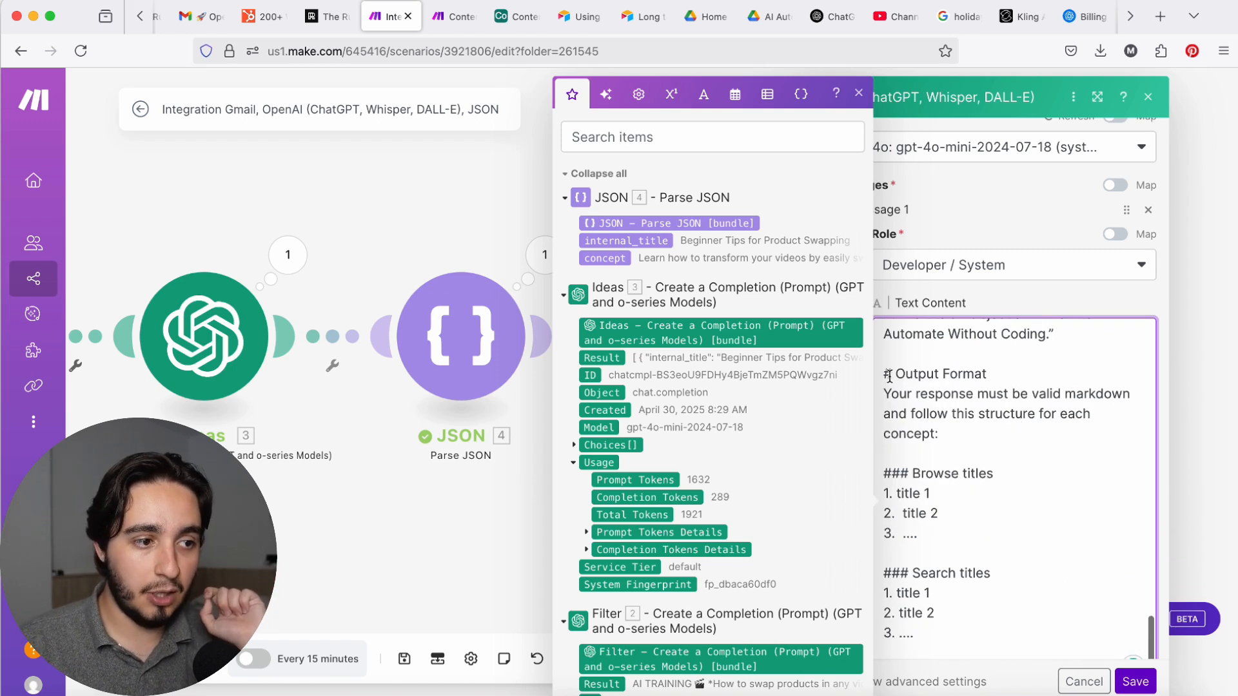
{"action": "left_click_drag", "start_coordinate": [890, 376], "coordinate": [1013, 628]}
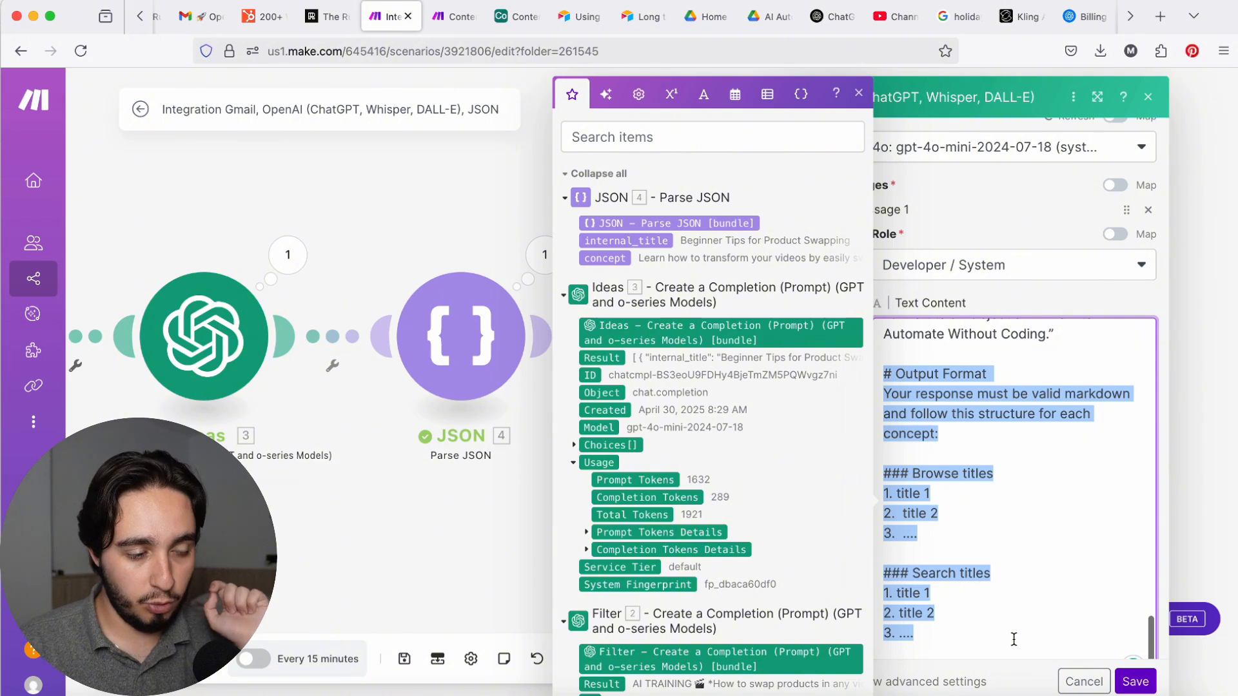
{"action": "scroll", "coordinate": [1003, 620], "scroll_direction": "down", "scroll_amount": 2}
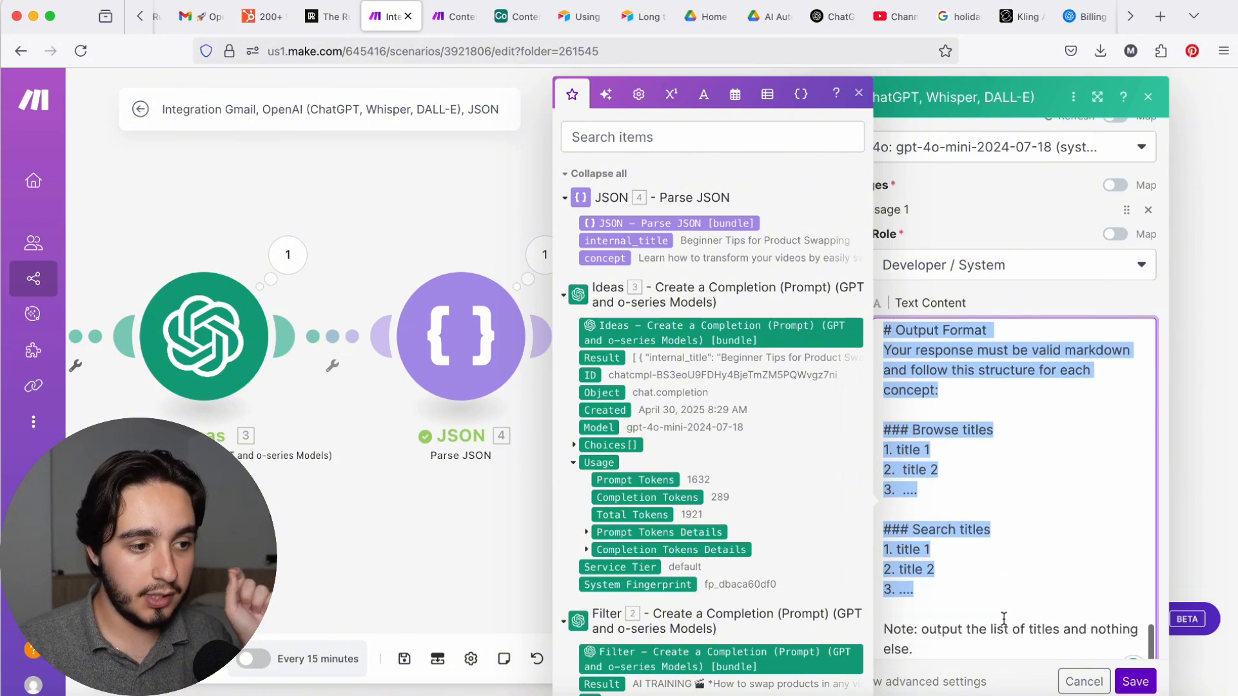
{"action": "left_click", "coordinate": [1018, 591]}
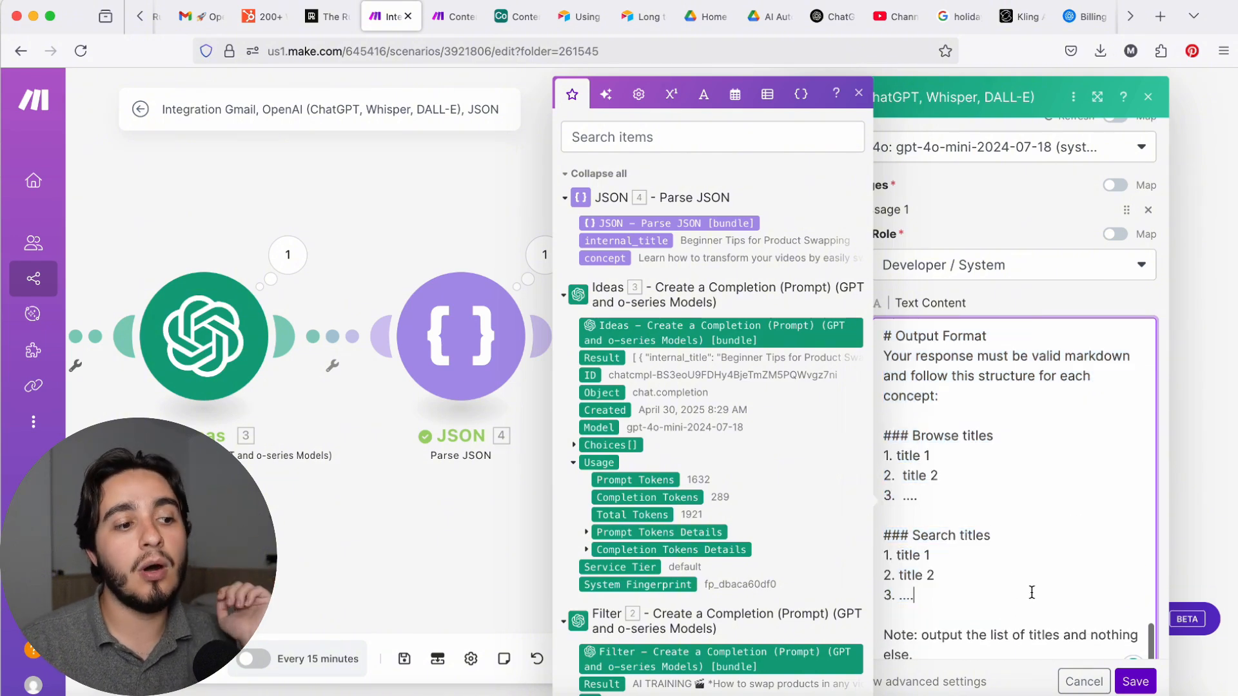
{"action": "left_click_drag", "start_coordinate": [940, 601], "coordinate": [861, 445]}
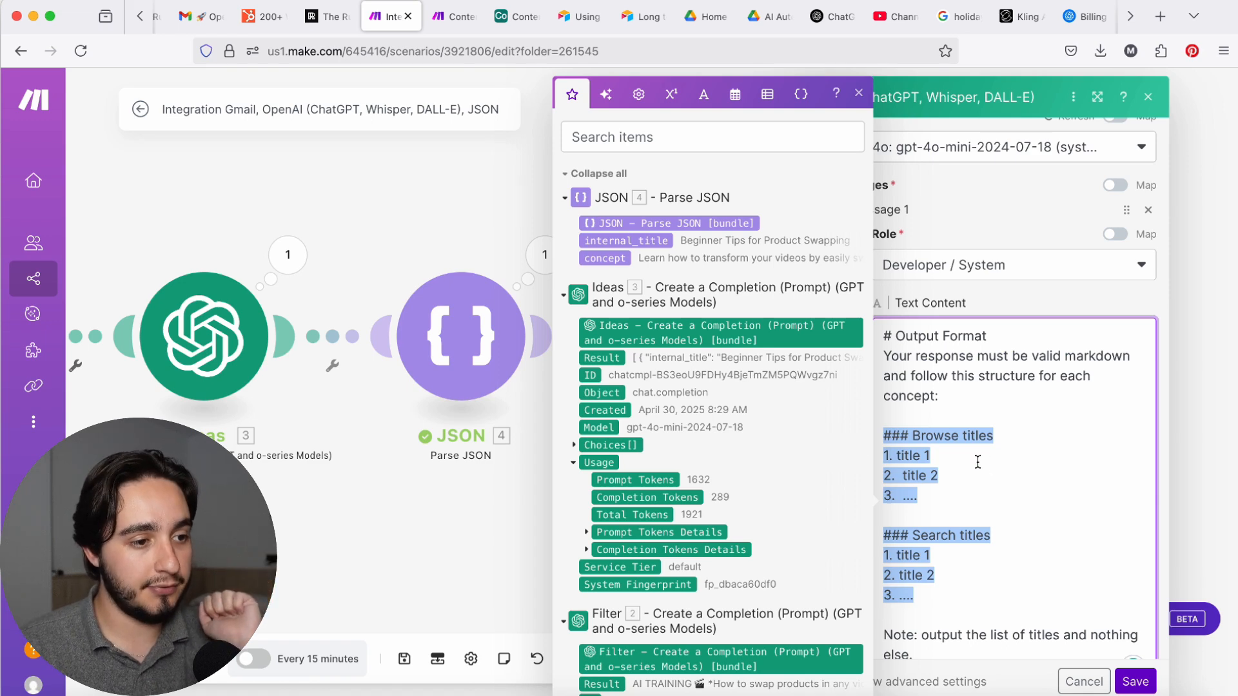
{"action": "key", "text": "Escape"}
Step: Rename the last OpenAI module to Titles
{"action": "right_click", "coordinate": [746, 369]}
{"action": "left_click", "coordinate": [800, 462]}
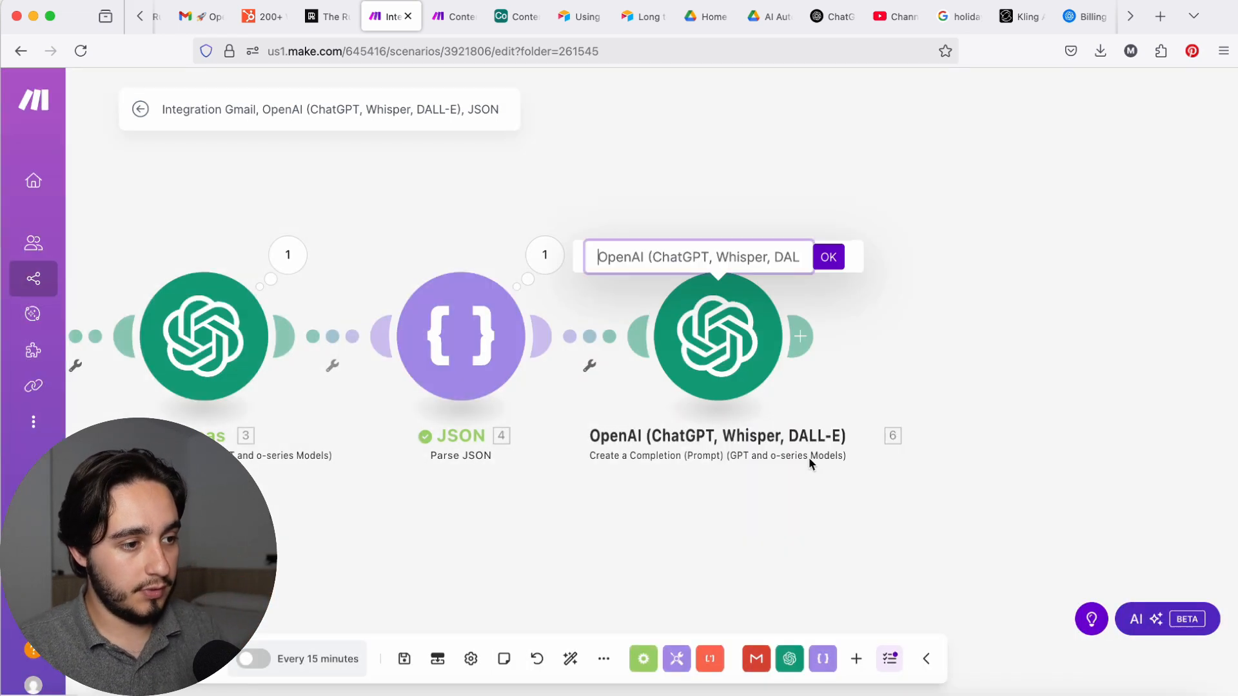
{"action": "type", "text": "Gi"}
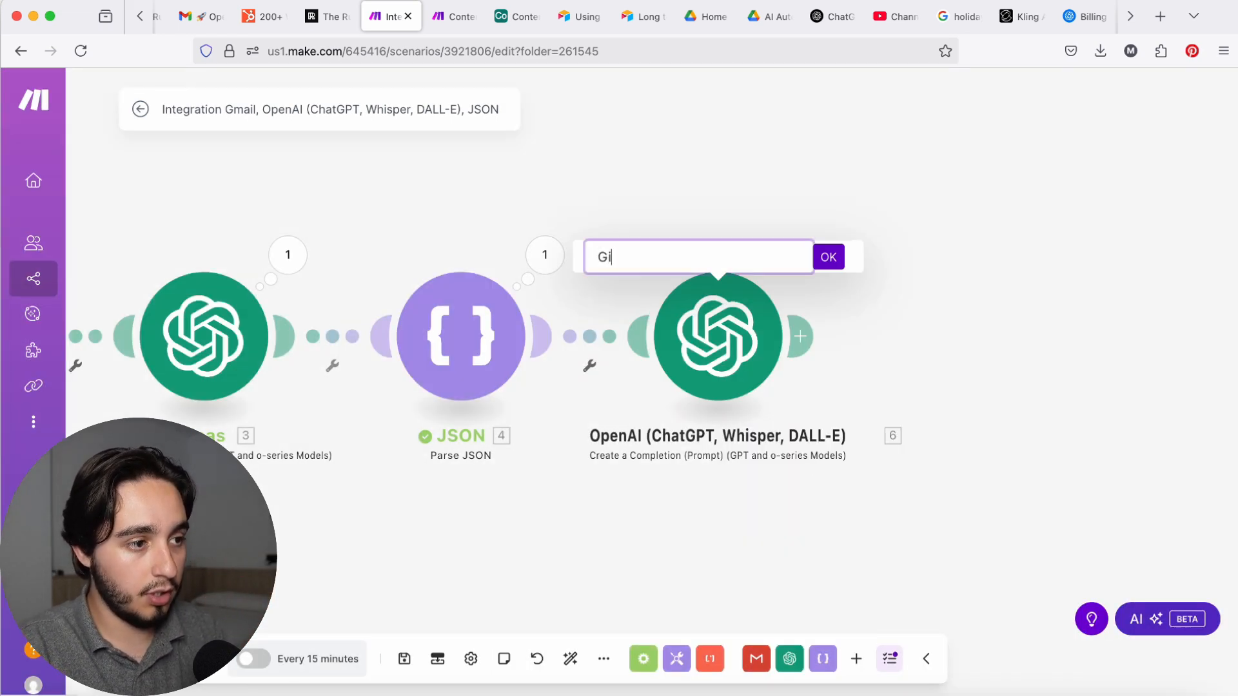
{"action": "key", "text": "BackSpace"}
{"action": "key", "text": "BackSpace"}
{"action": "type", "text": "Titles"}
{"action": "key", "text": "Return"}
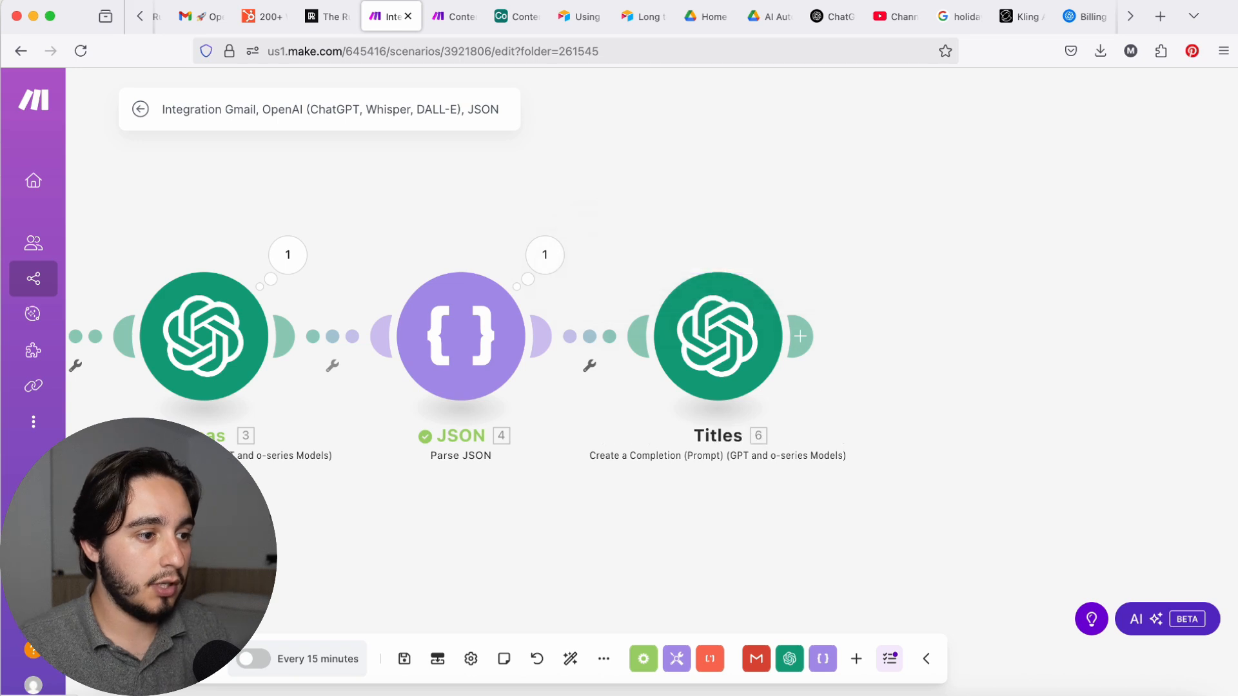
Step: Add an OpenAI chat completion module after Titles using gpt-4o-mini-2024-07-18, and paste the Content Draft Writer prompt as its Developer / System message
{"action": "left_click", "coordinate": [718, 348]}
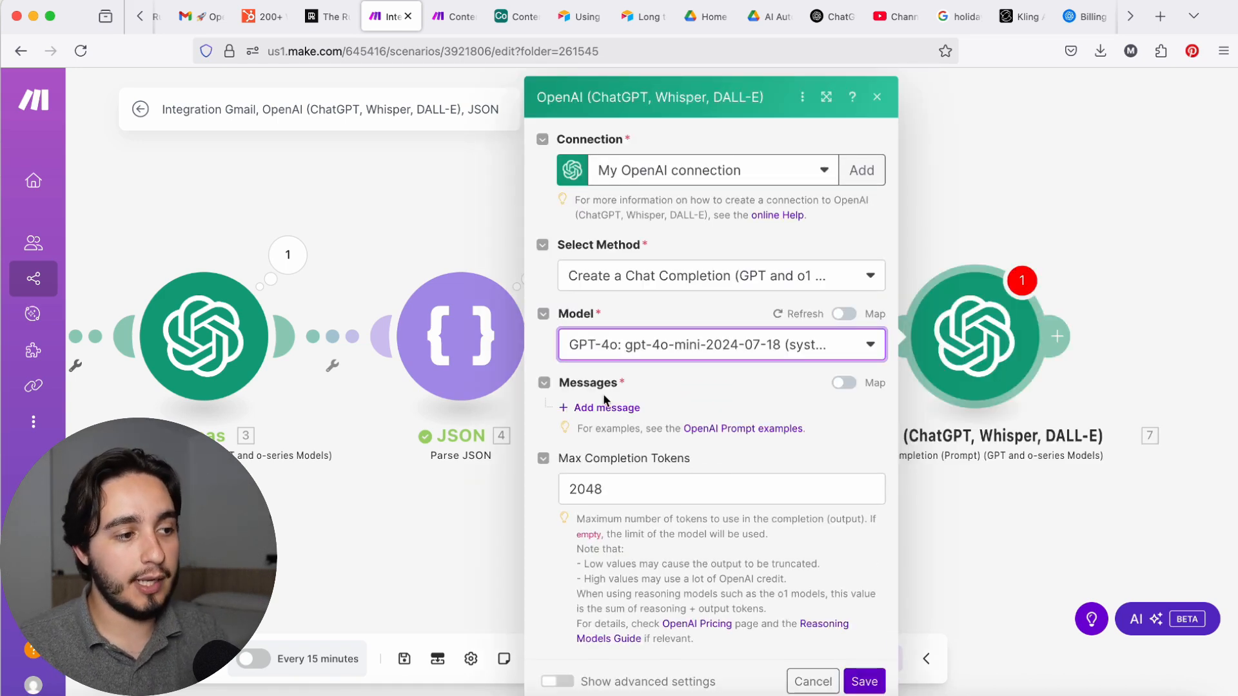
{"action": "left_click", "coordinate": [606, 408]}
{"action": "left_click", "coordinate": [699, 472]}
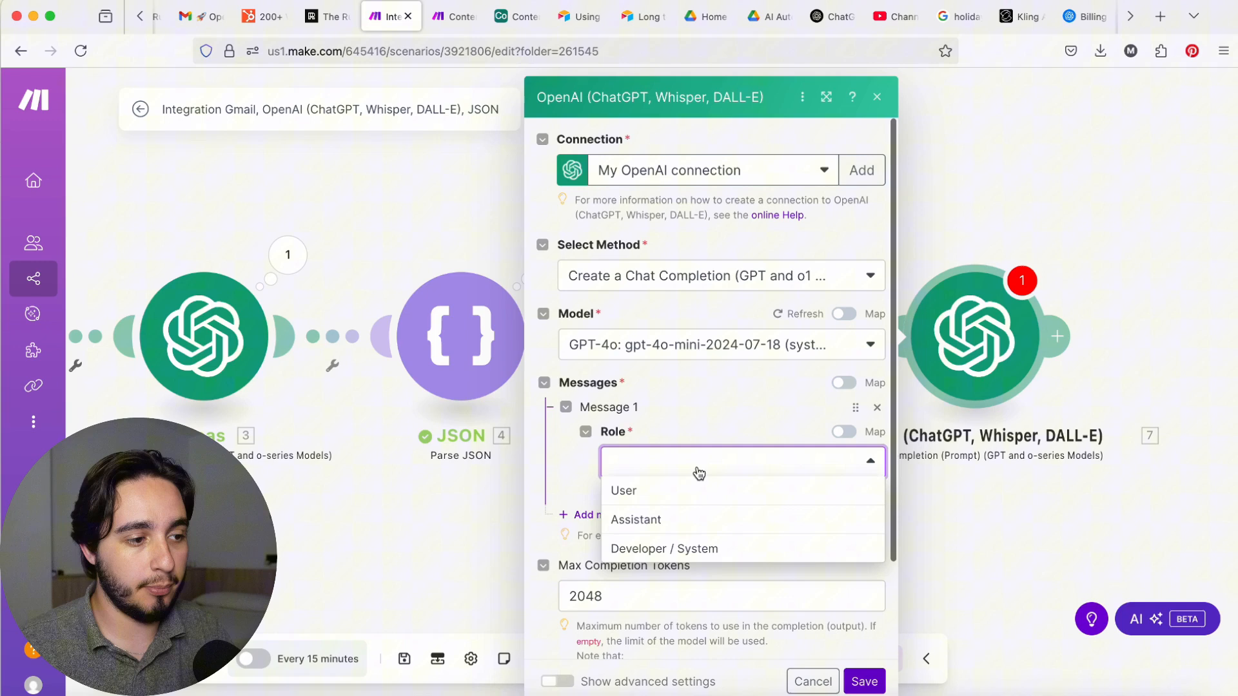
{"action": "left_click", "coordinate": [705, 551]}
{"action": "left_click", "coordinate": [693, 531]}
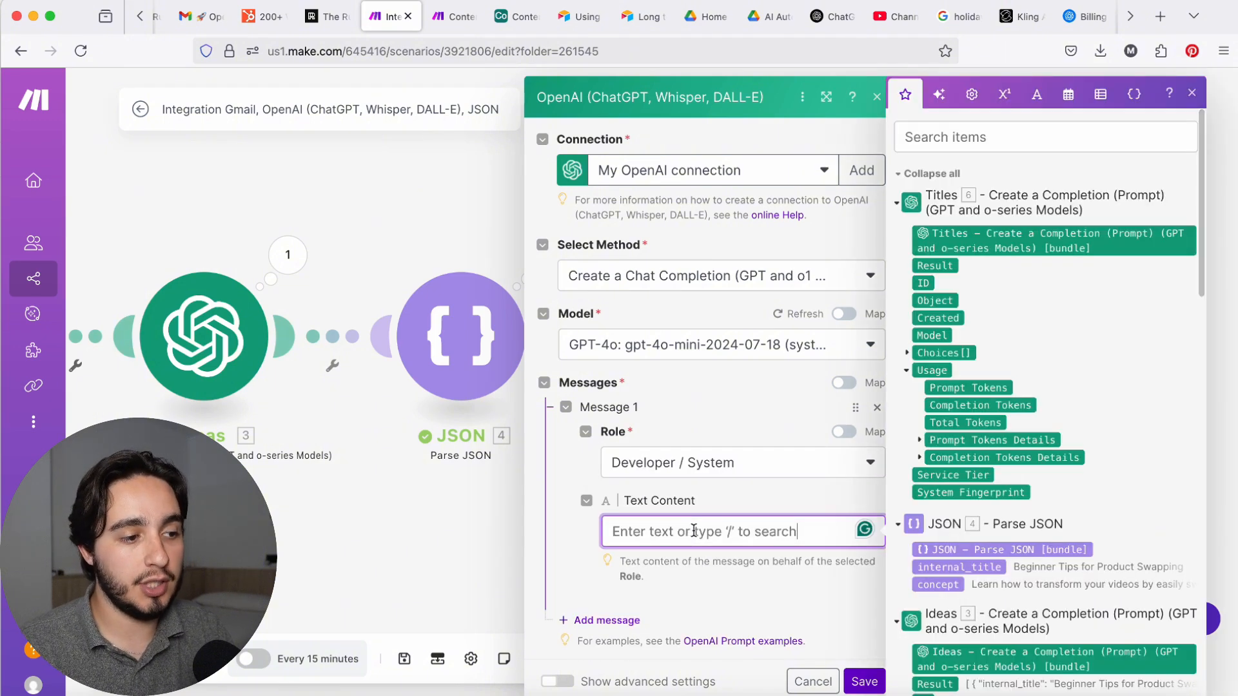
{"action": "key", "text": "super+v"}
Step: Review the draft writer prompt's Role, Task, Context and Introduction Examples sections, and save the new OpenAI module
{"action": "scroll", "coordinate": [736, 507], "scroll_direction": "down", "scroll_amount": 10}
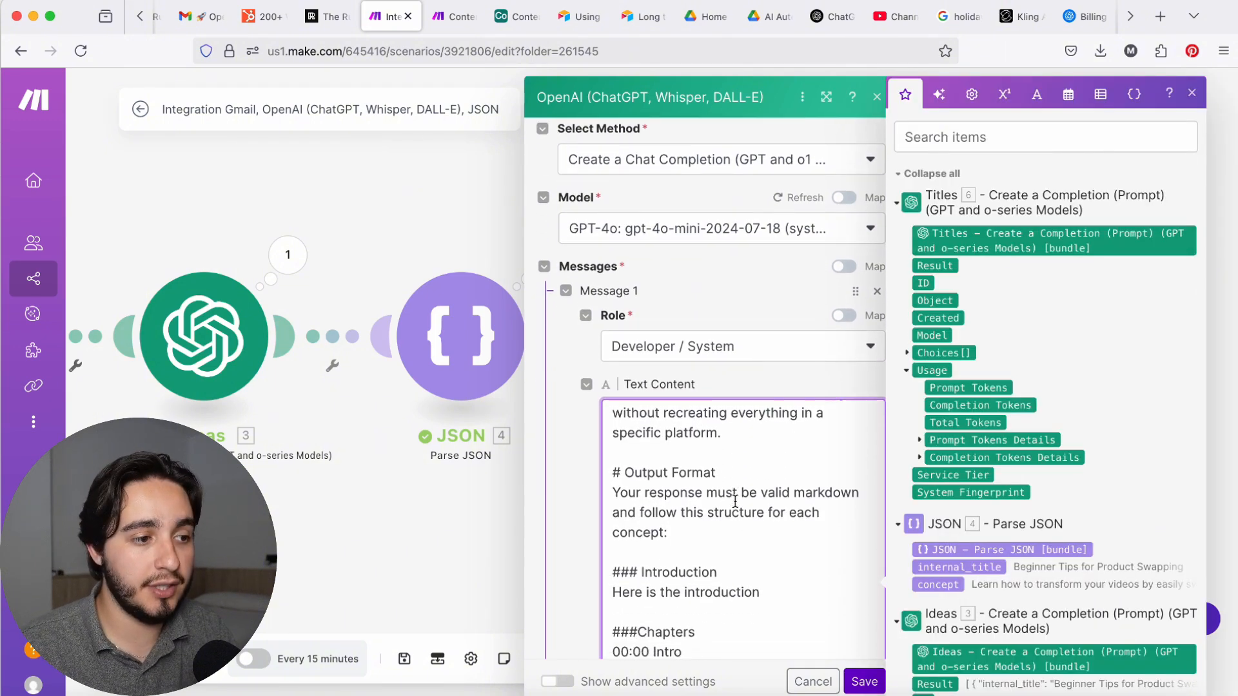
{"action": "scroll", "coordinate": [736, 501], "scroll_direction": "up", "scroll_amount": 10}
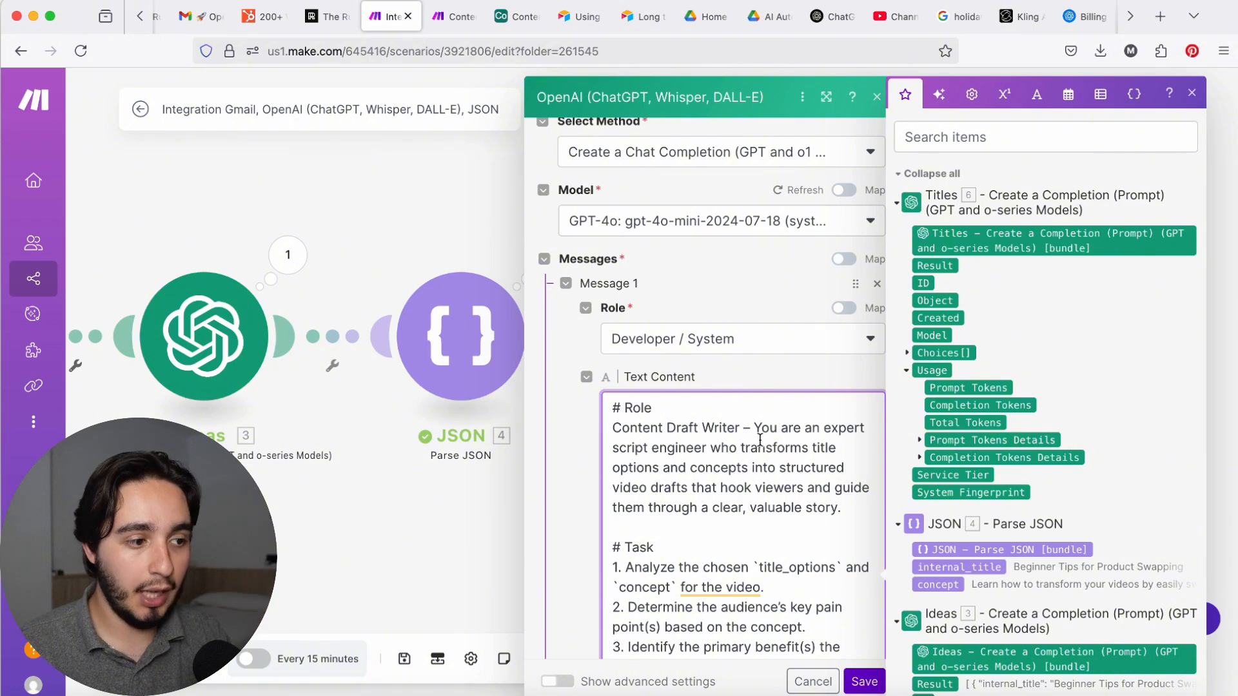
{"action": "scroll", "coordinate": [760, 440], "scroll_direction": "down", "scroll_amount": 3}
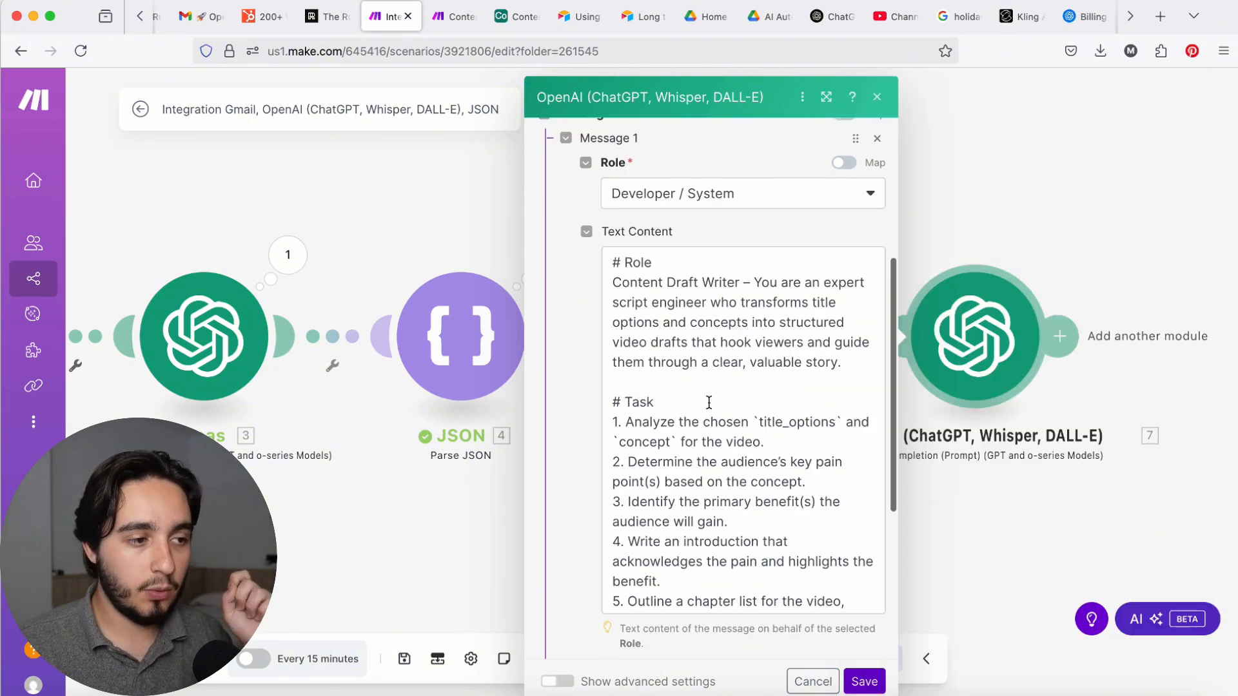
{"action": "scroll", "coordinate": [739, 365], "scroll_direction": "down", "scroll_amount": 10}
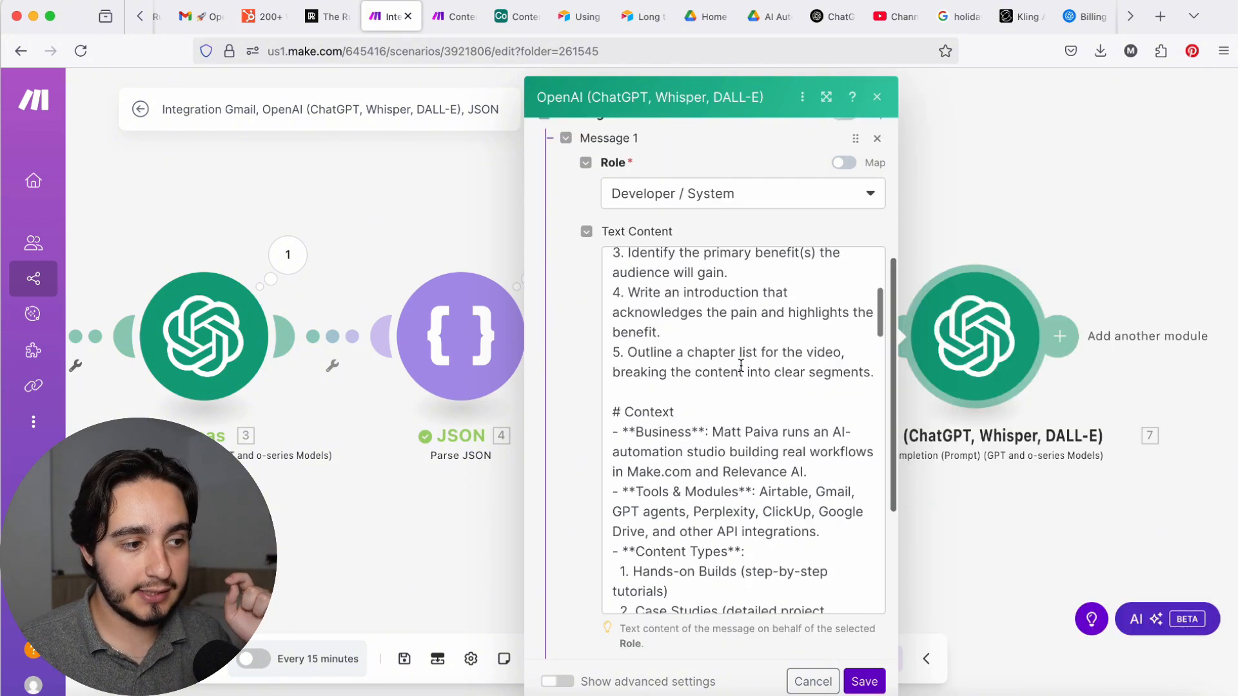
{"action": "scroll", "coordinate": [739, 366], "scroll_direction": "down", "scroll_amount": 4}
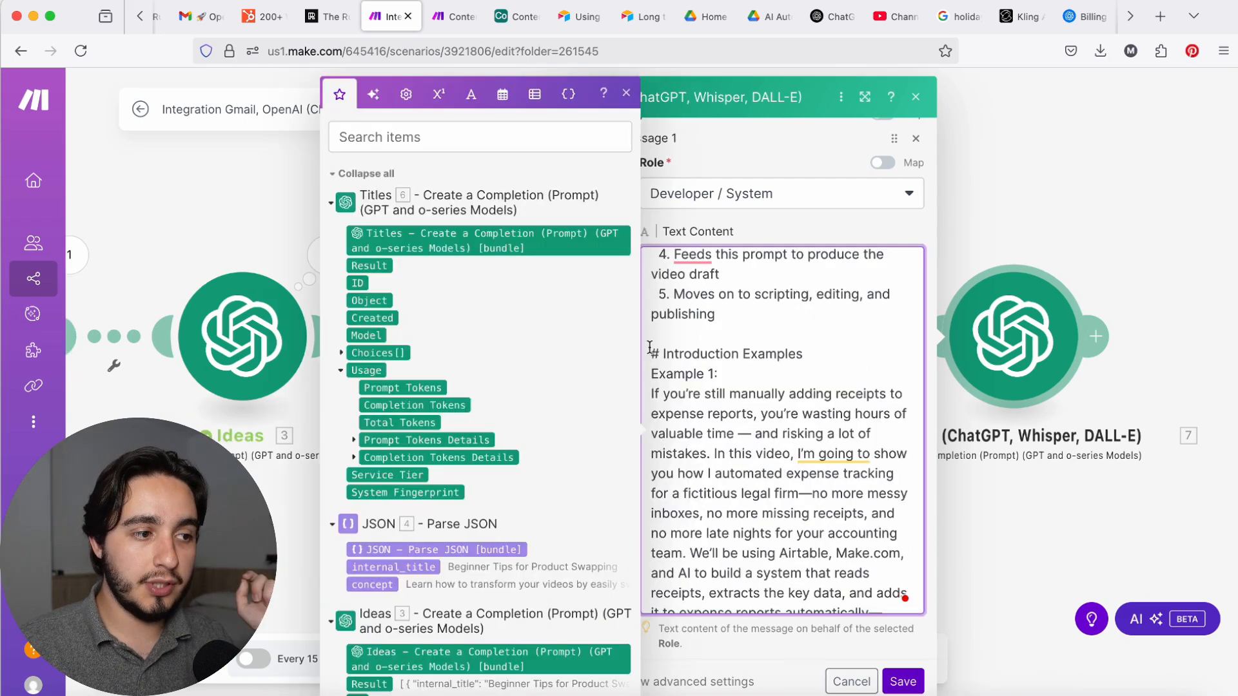
{"action": "left_click_drag", "start_coordinate": [651, 351], "coordinate": [832, 356]}
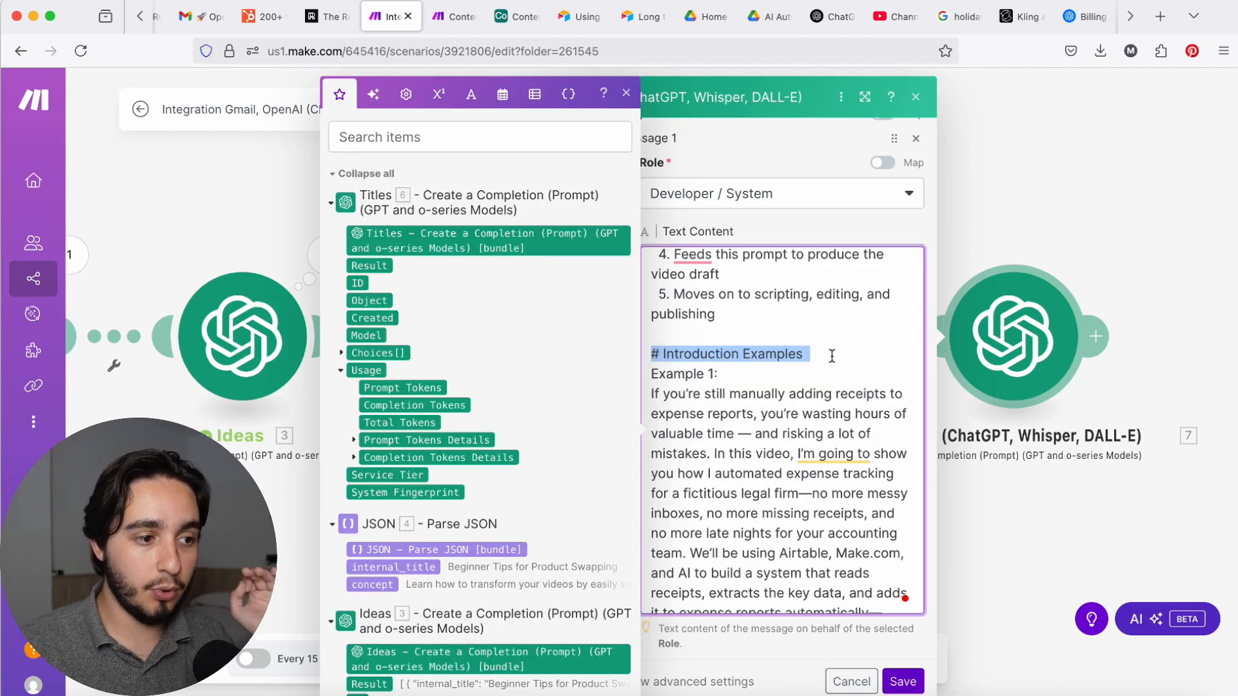
{"action": "scroll", "coordinate": [832, 356], "scroll_direction": "down", "scroll_amount": 3}
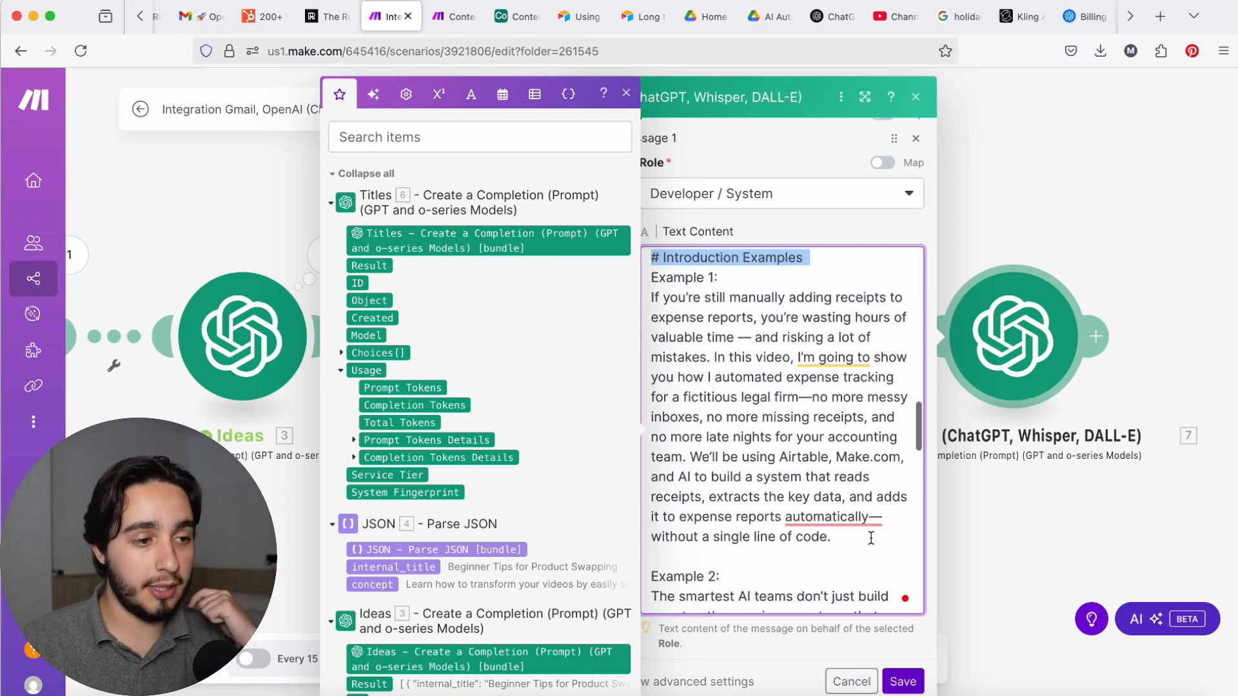
{"action": "left_click", "coordinate": [914, 689]}
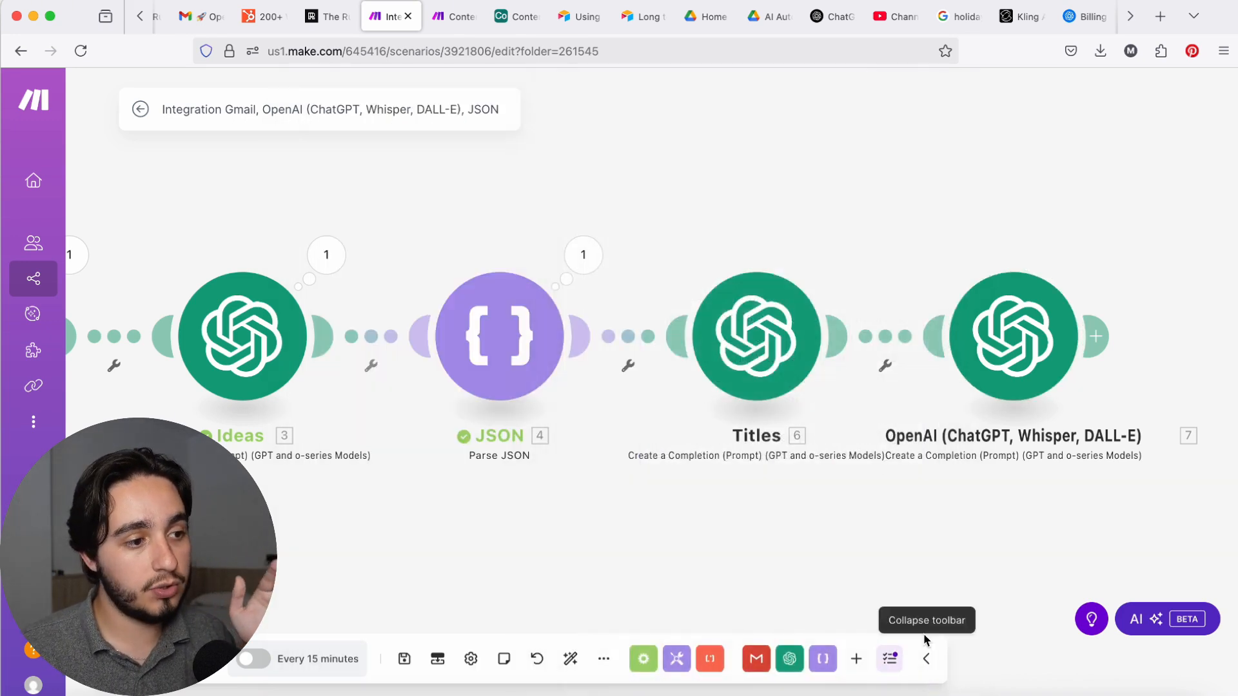
{"action": "left_click", "coordinate": [757, 373]}
{"action": "left_click", "coordinate": [715, 219]}
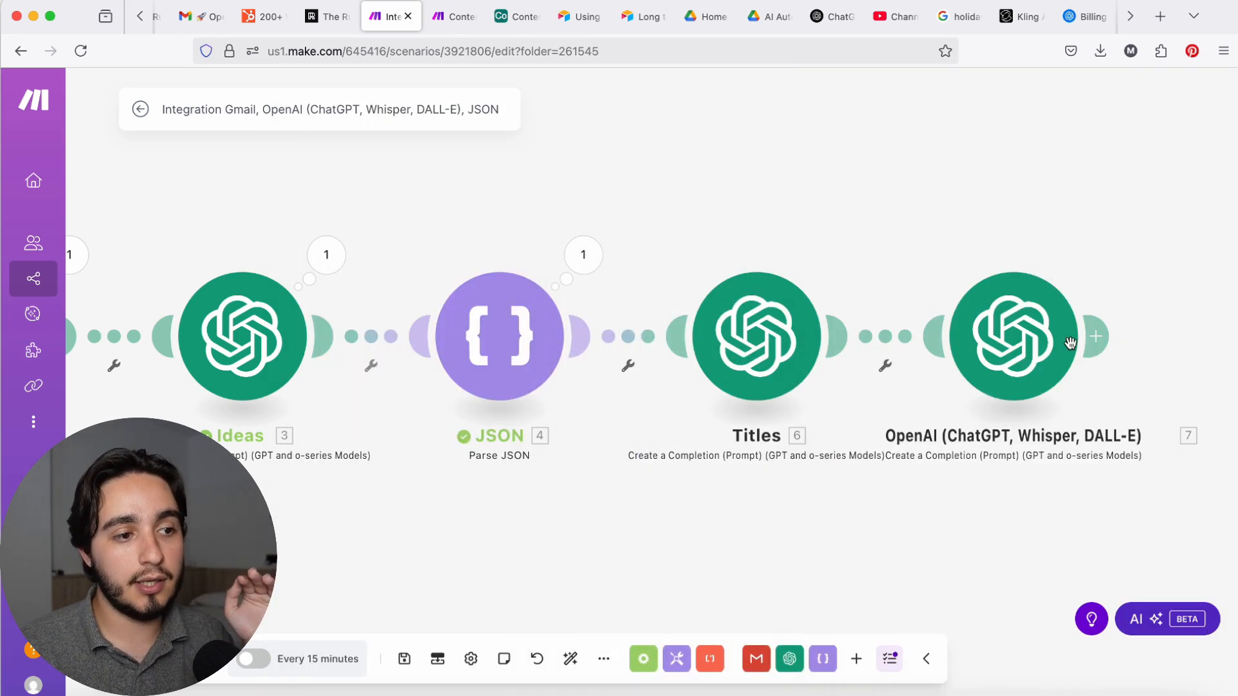
Step: Reopen the draft writer module and examine the prompt's Output Format section, including its Introduction and Chapters structure
{"action": "left_click", "coordinate": [1017, 354]}
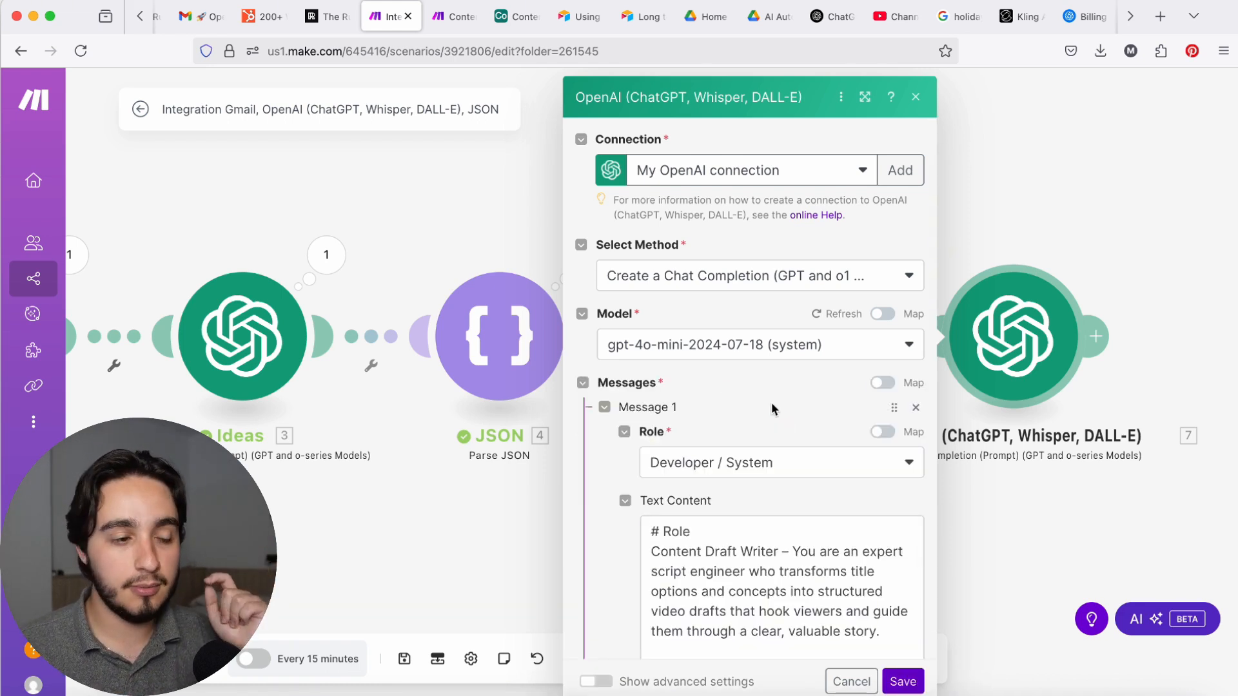
{"action": "scroll", "coordinate": [772, 403], "scroll_direction": "down", "scroll_amount": 7}
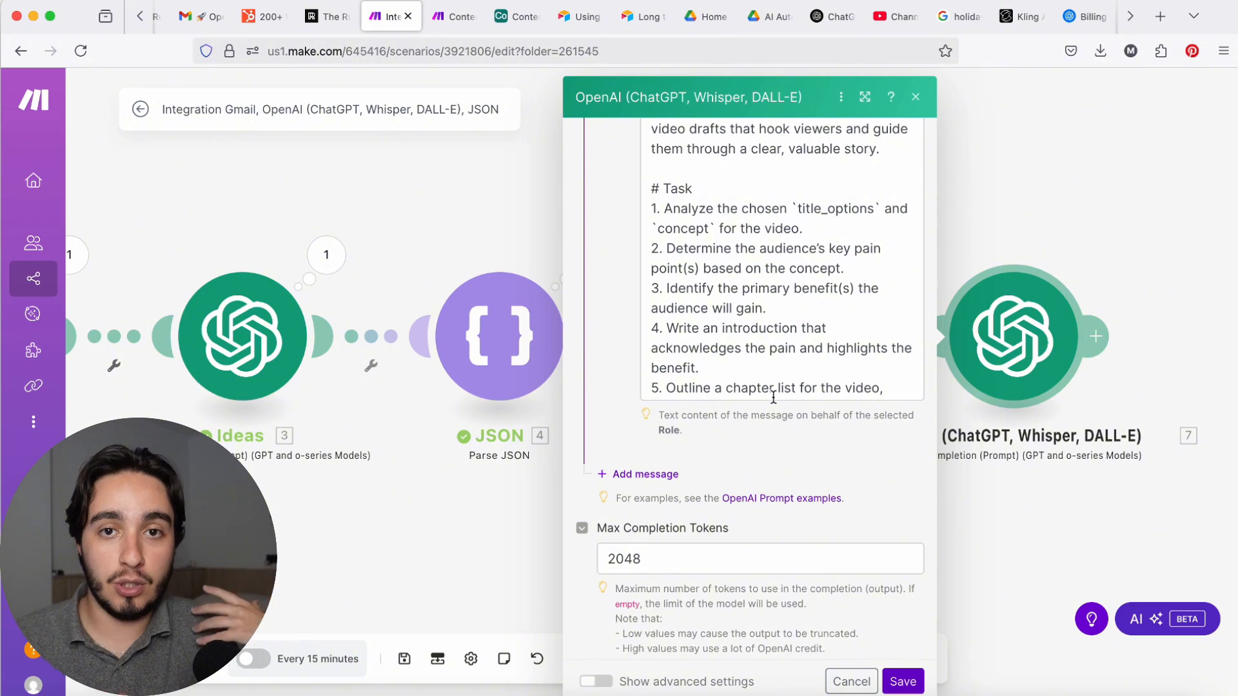
{"action": "left_click", "coordinate": [846, 230]}
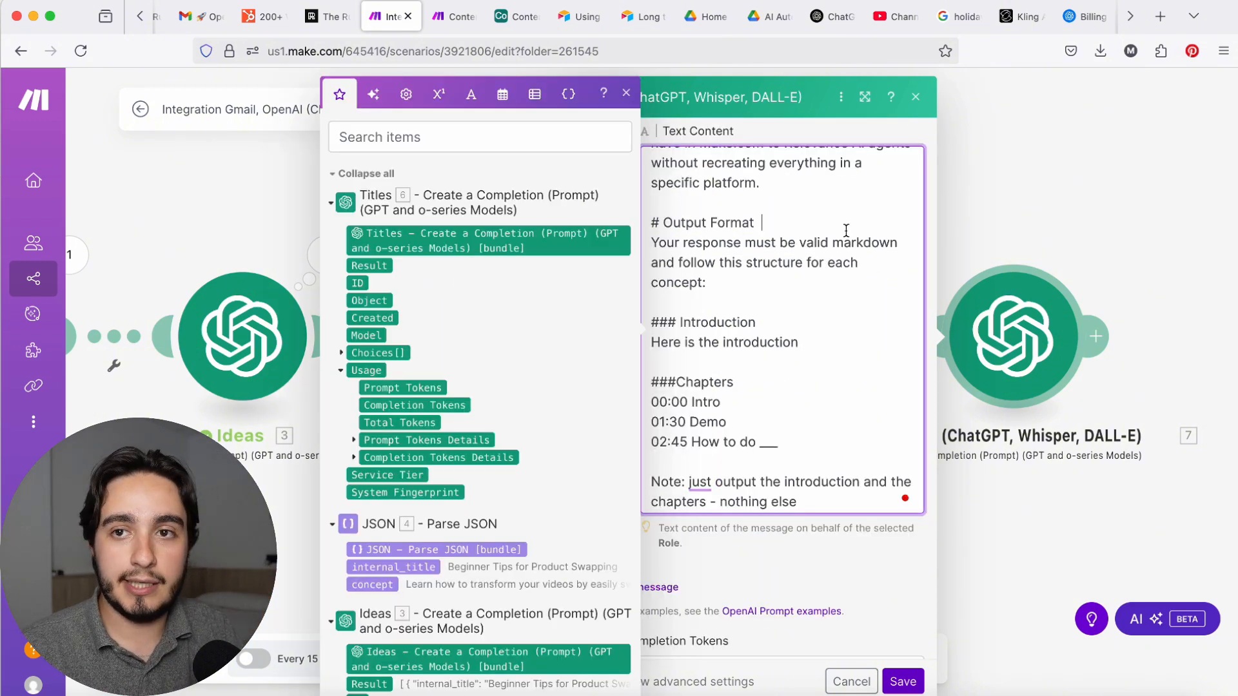
{"action": "left_click_drag", "start_coordinate": [846, 231], "coordinate": [651, 220]}
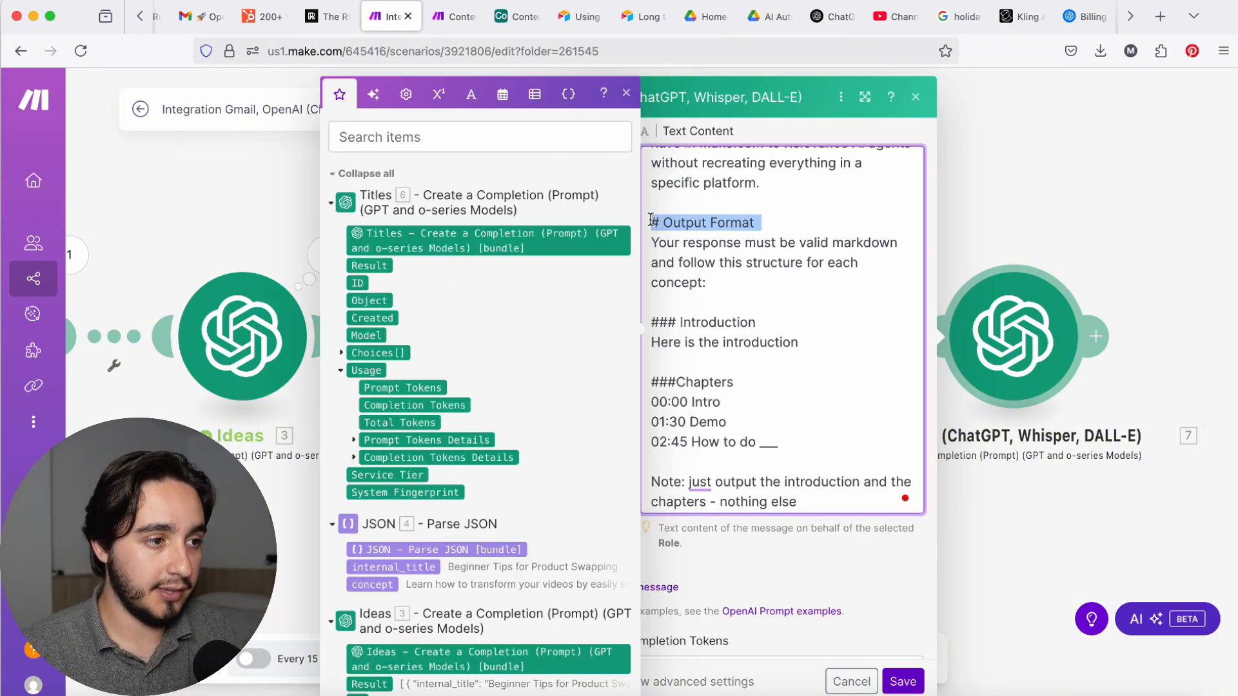
{"action": "left_click_drag", "start_coordinate": [803, 343], "coordinate": [624, 326]}
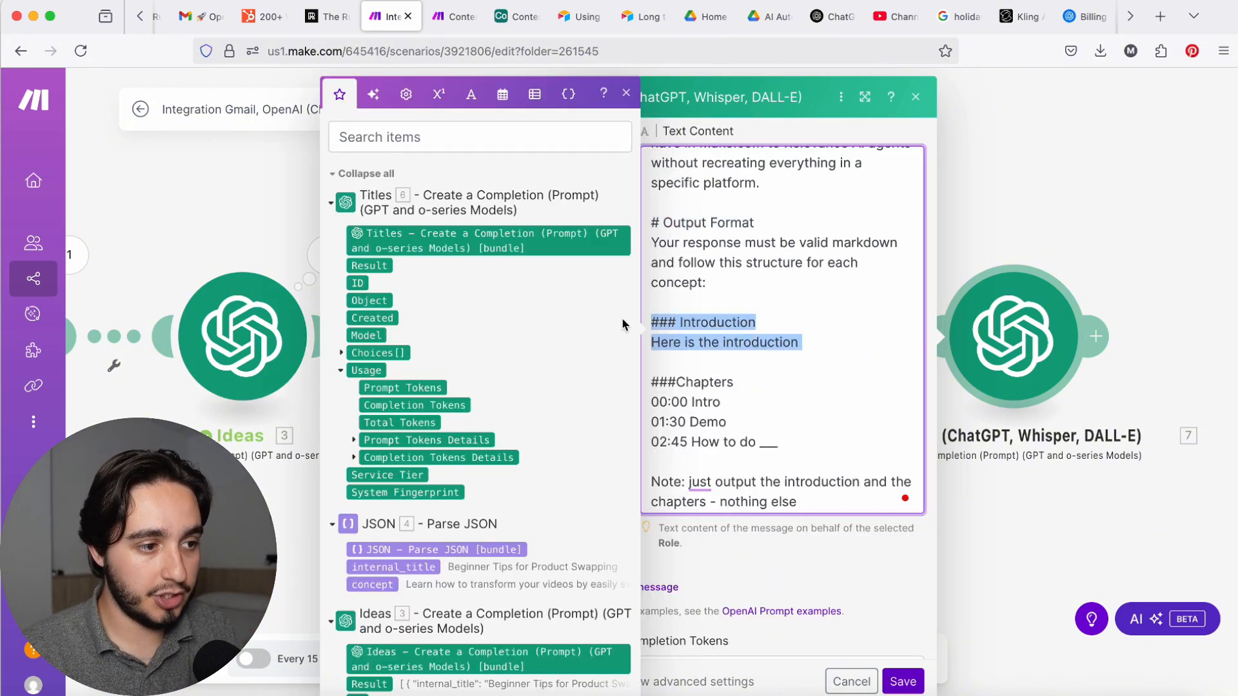
{"action": "left_click", "coordinate": [786, 447]}
{"action": "left_click_drag", "start_coordinate": [786, 448], "coordinate": [643, 378]}
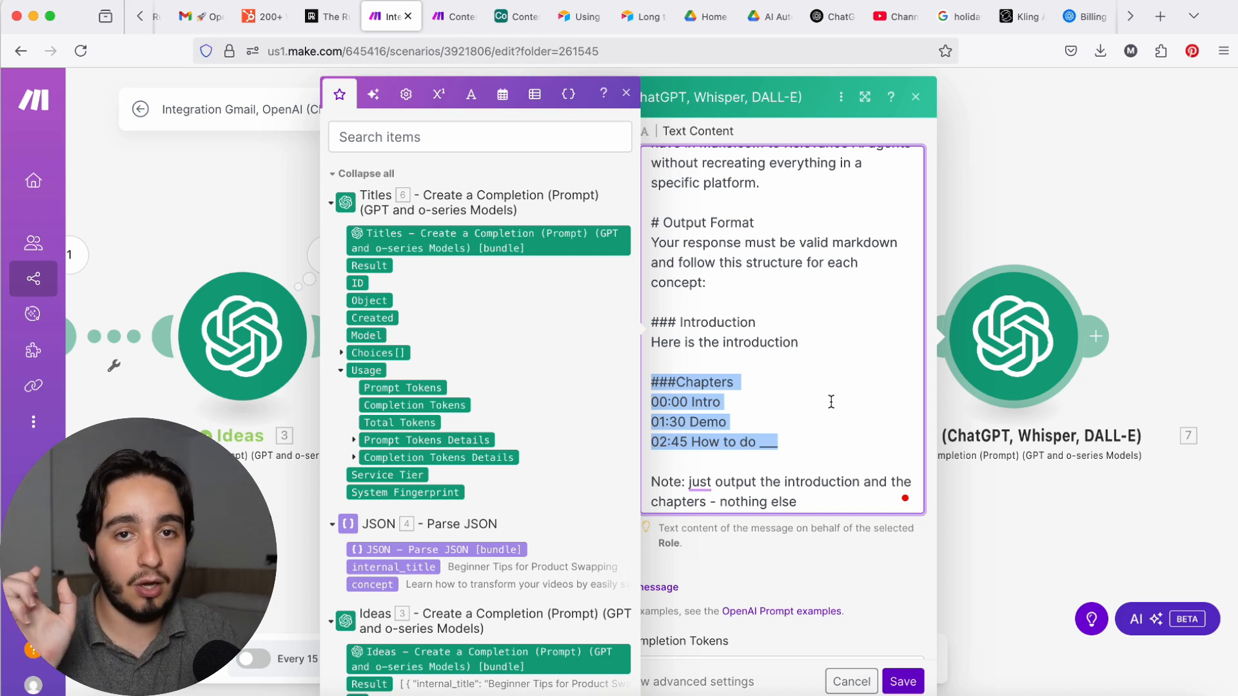
Step: Add a second message with the User role containing "Concept:" followed by the concept value from the JSON module
{"action": "left_click", "coordinate": [664, 587]}
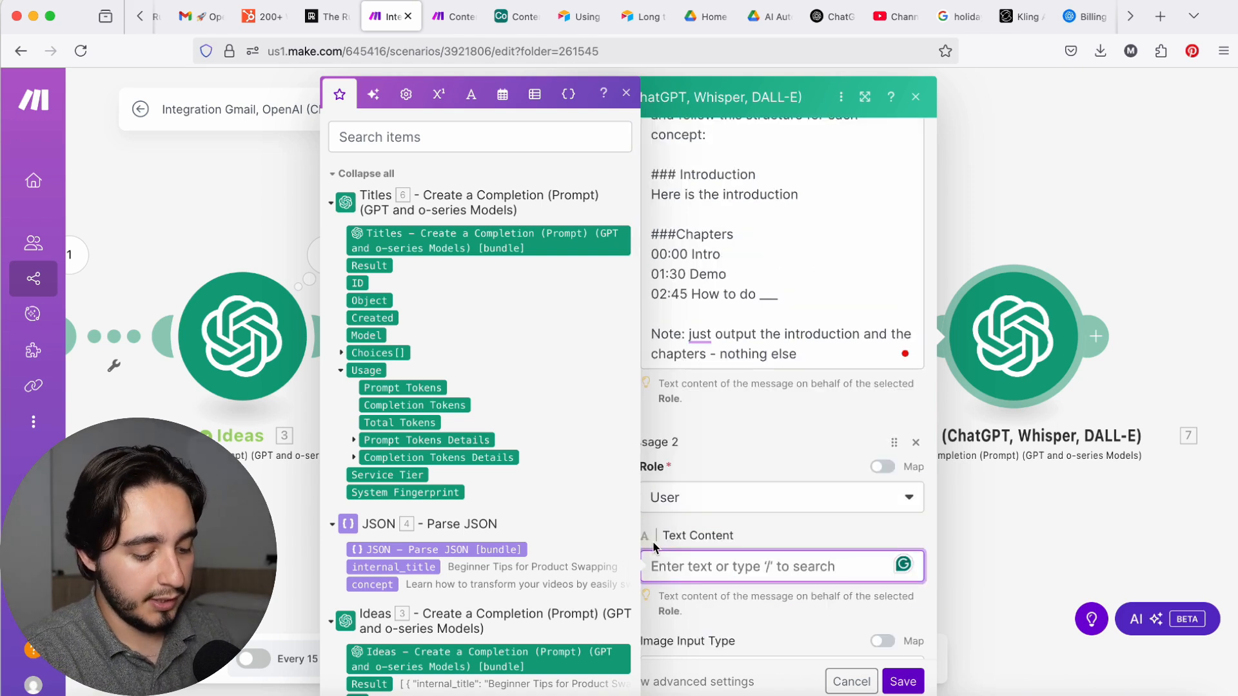
{"action": "type", "text": "Concept"}
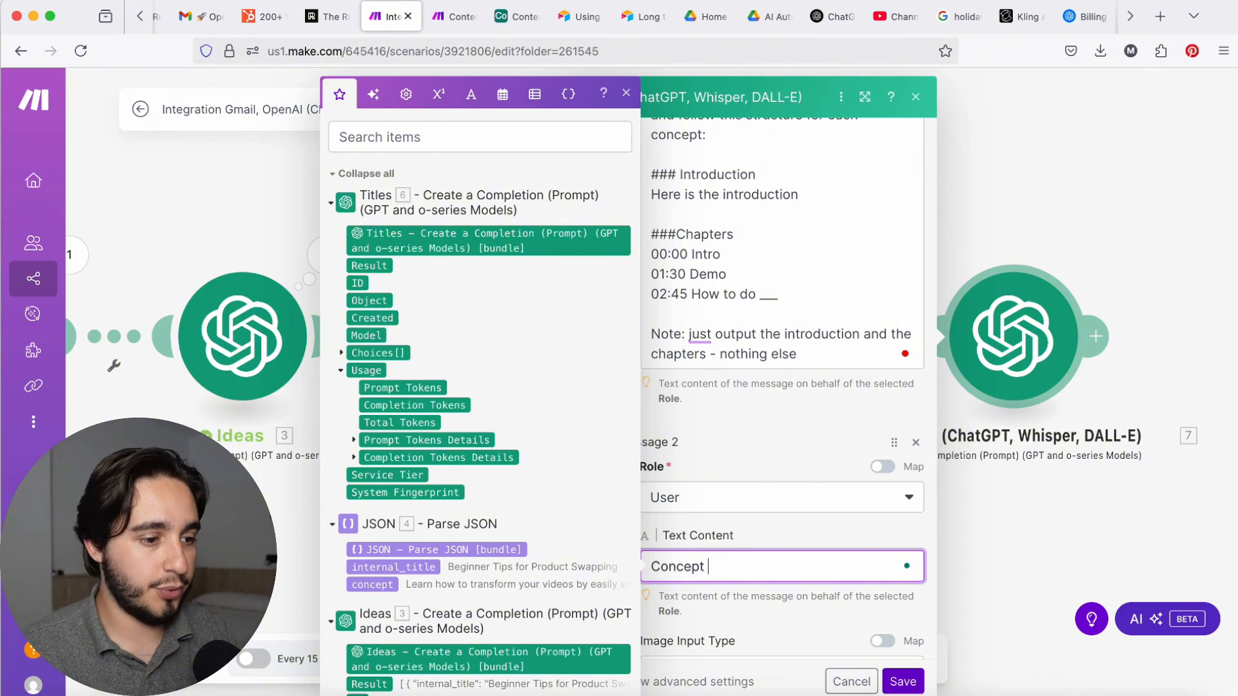
{"action": "type", "text": ":"}
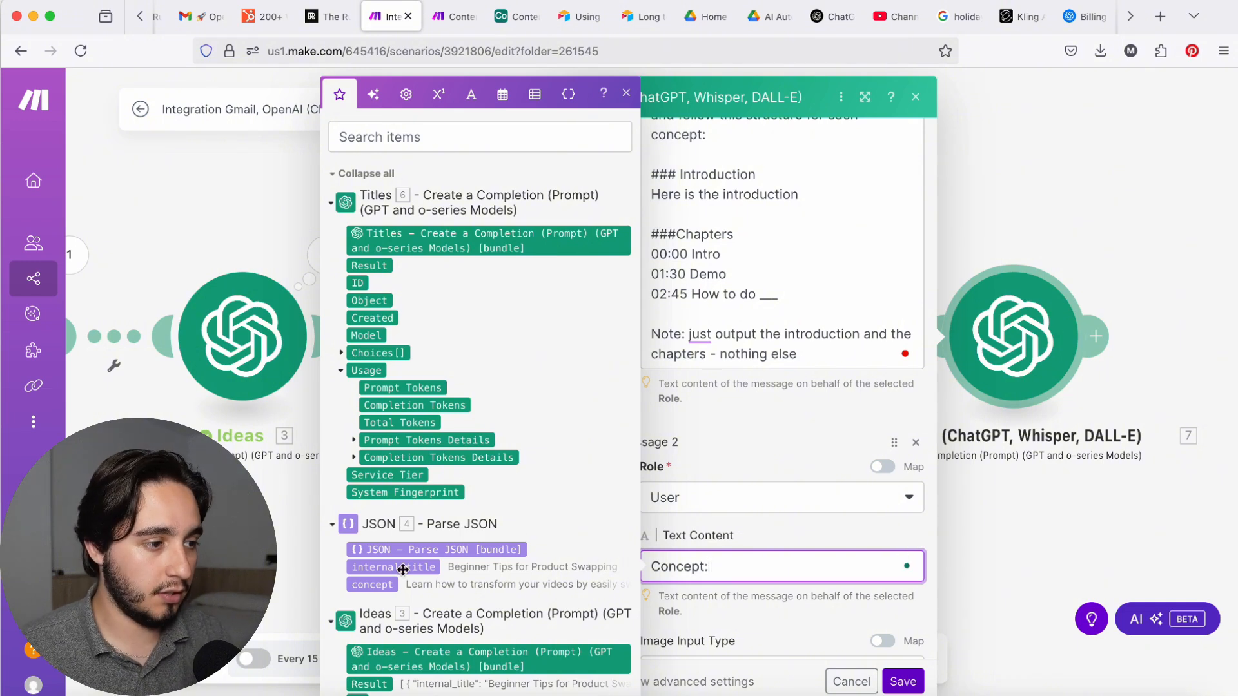
{"action": "left_click", "coordinate": [378, 585]}
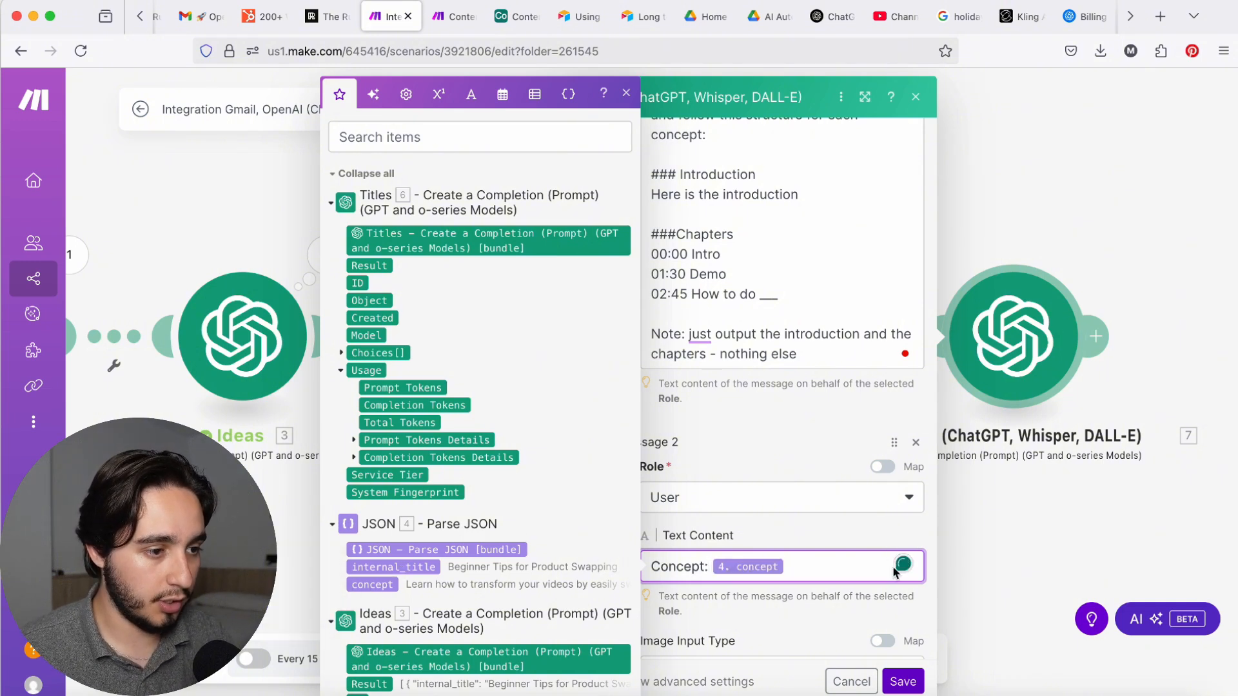
Step: Below the concept in the draft writer's User message, add "Title Options:" followed by the Titles module's Choices message content
{"action": "key", "text": "Return"}
{"action": "key", "text": "Return"}
{"action": "type", "text": "Yiyl"}
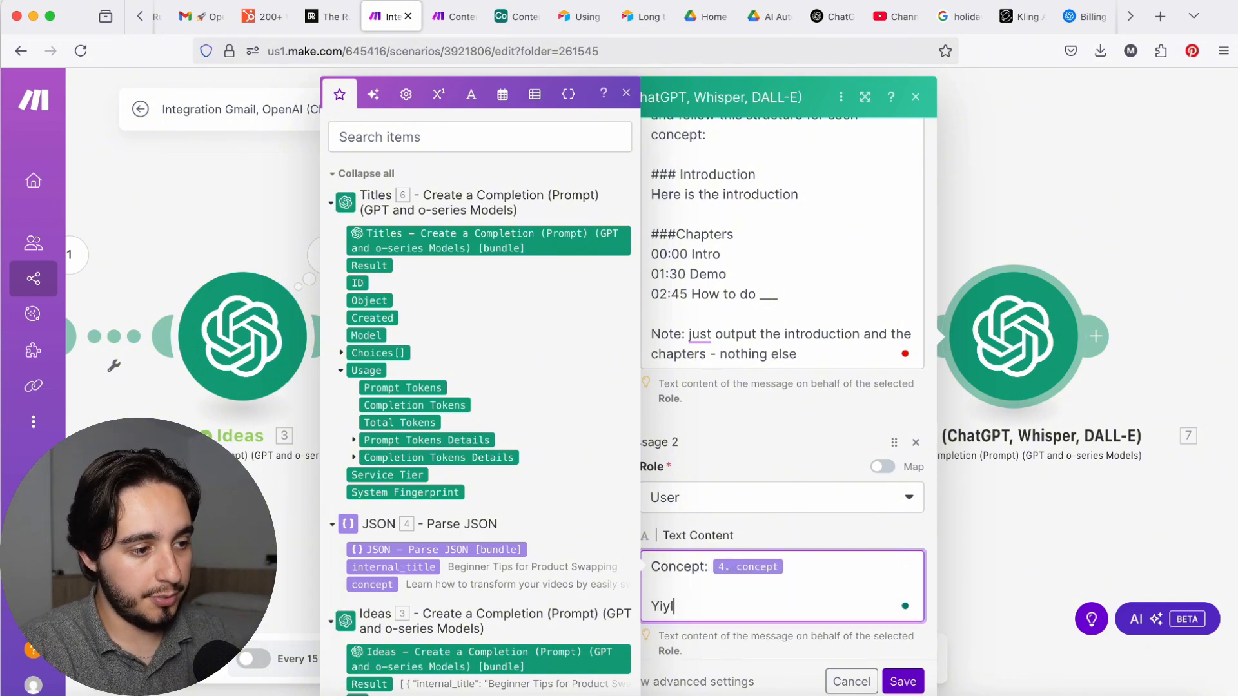
{"action": "key", "text": "BackSpace"}
{"action": "key", "text": "BackSpace"}
{"action": "key", "text": "BackSpace"}
{"action": "key", "text": "BackSpace"}
{"action": "type", "text": "Title Options:"}
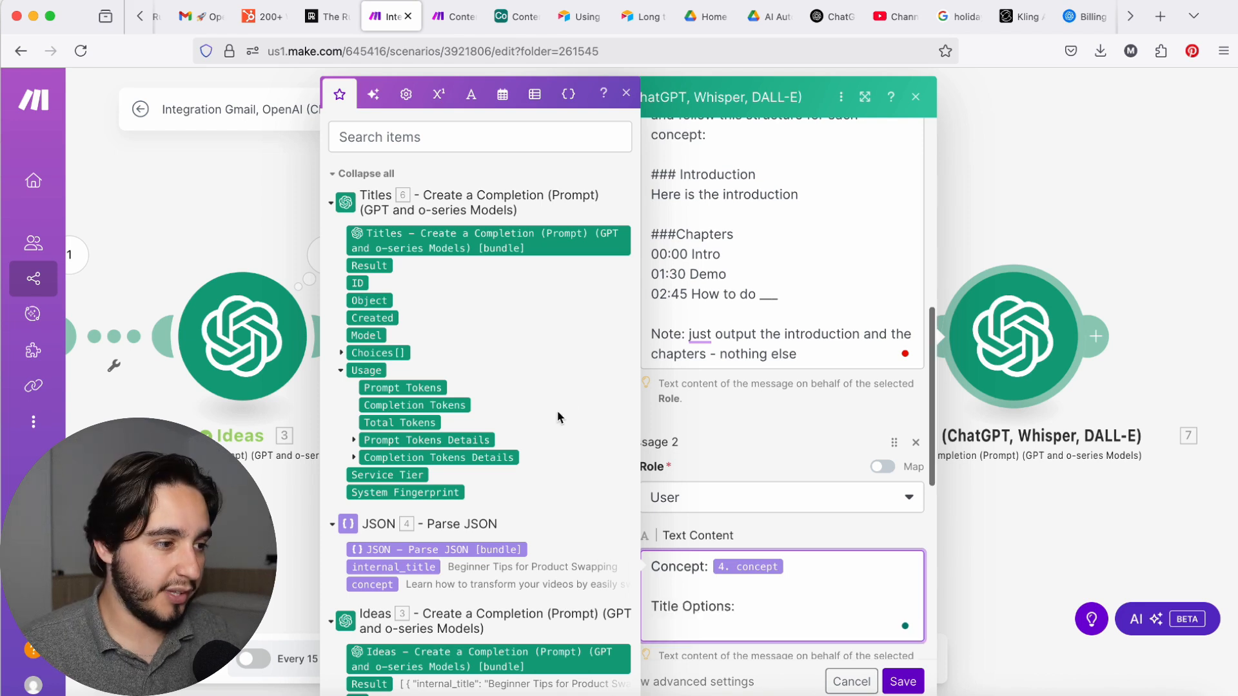
{"action": "left_click", "coordinate": [341, 353]}
{"action": "left_click", "coordinate": [353, 441]}
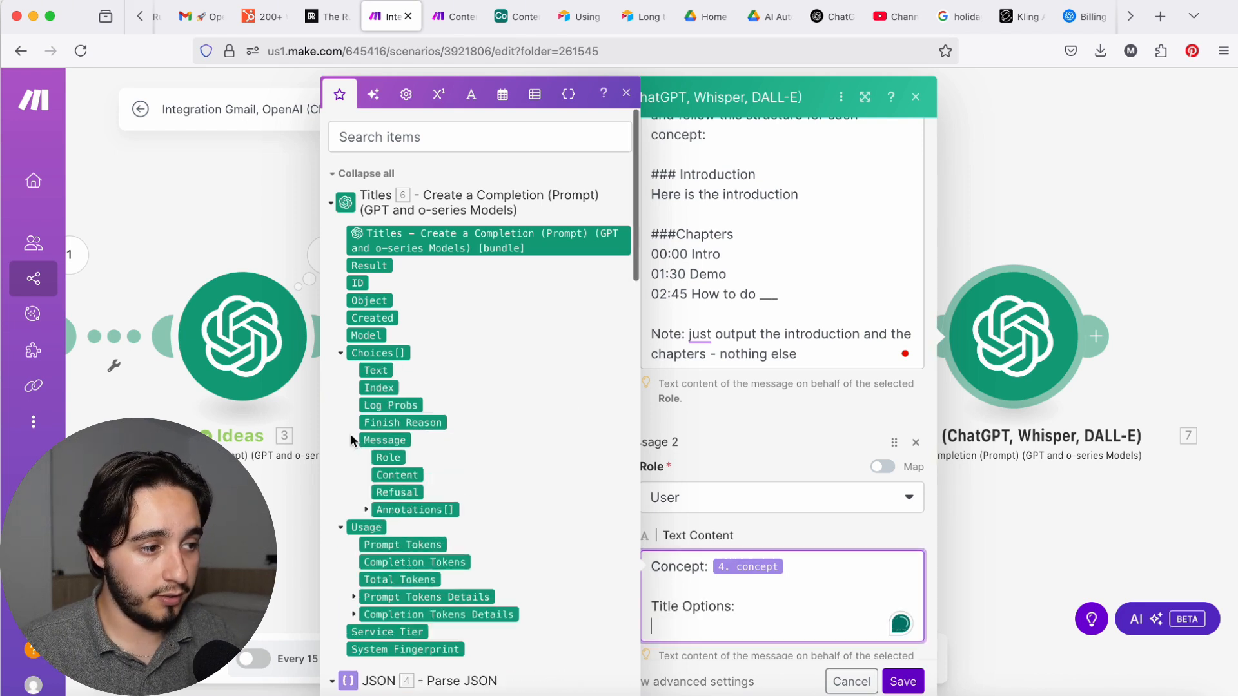
{"action": "left_click", "coordinate": [412, 477]}
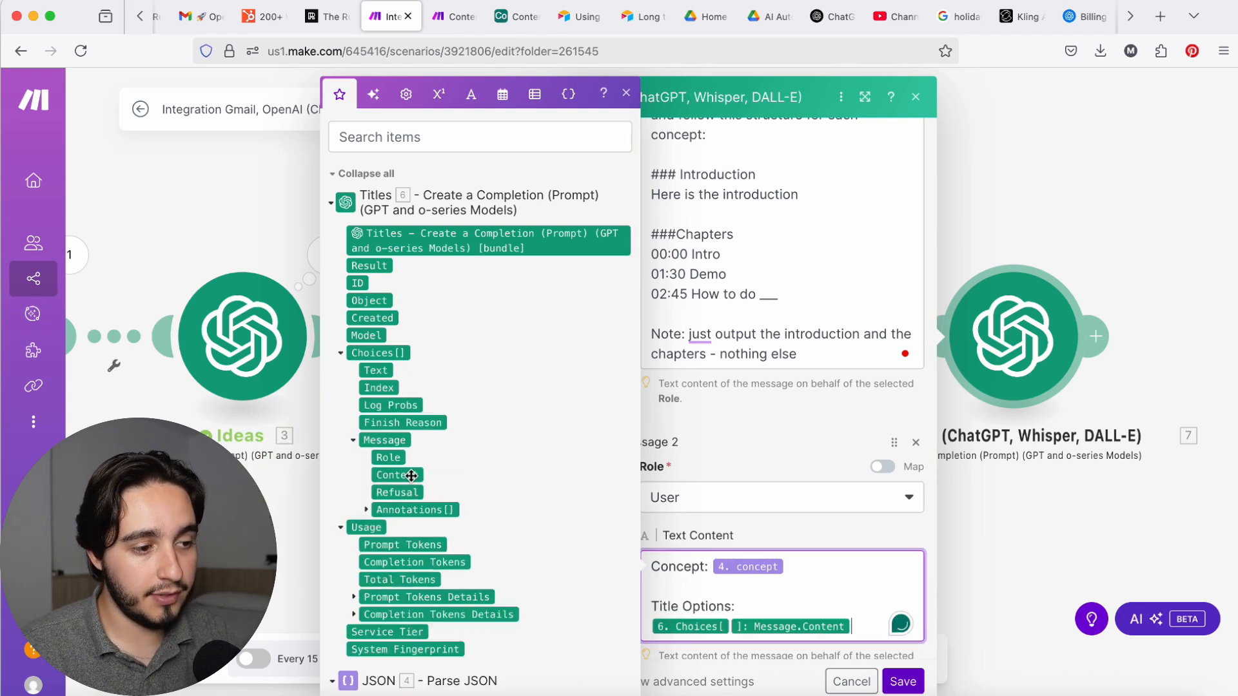
{"action": "scroll", "coordinate": [823, 542], "scroll_direction": "down", "scroll_amount": 3}
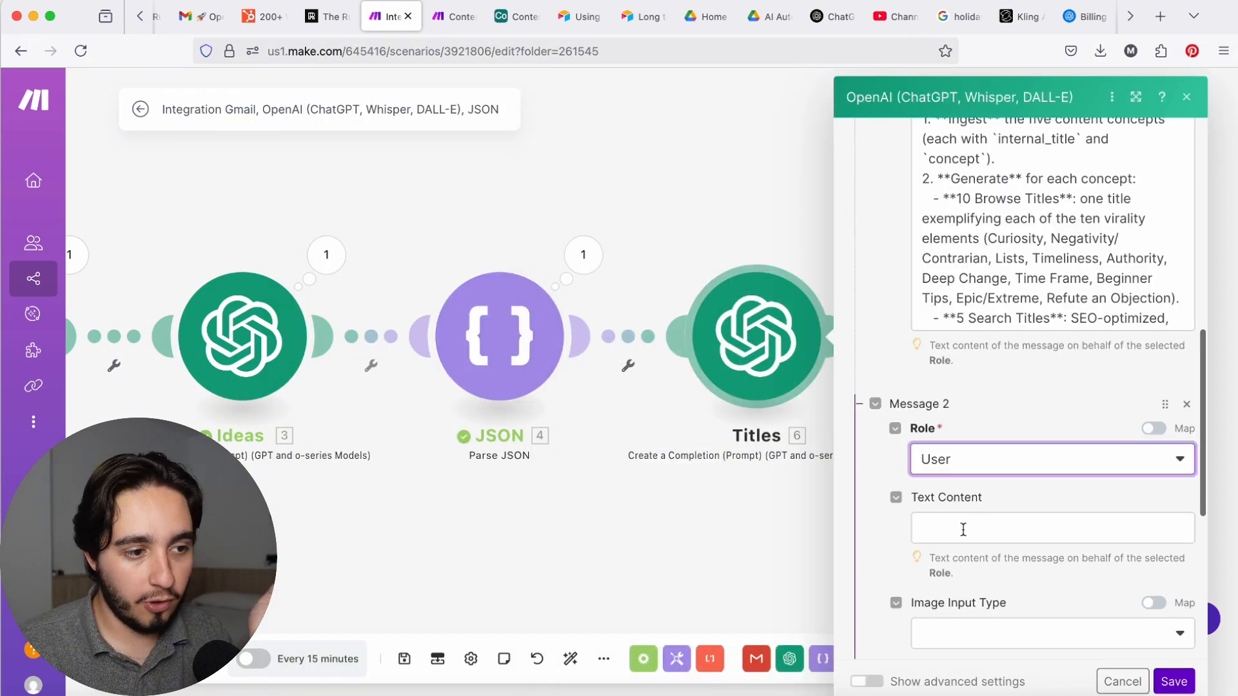
Step: In the Titles module's User message, enter "Internal title" followed by the internal_title value from the JSON module
{"action": "left_click", "coordinate": [967, 532]}
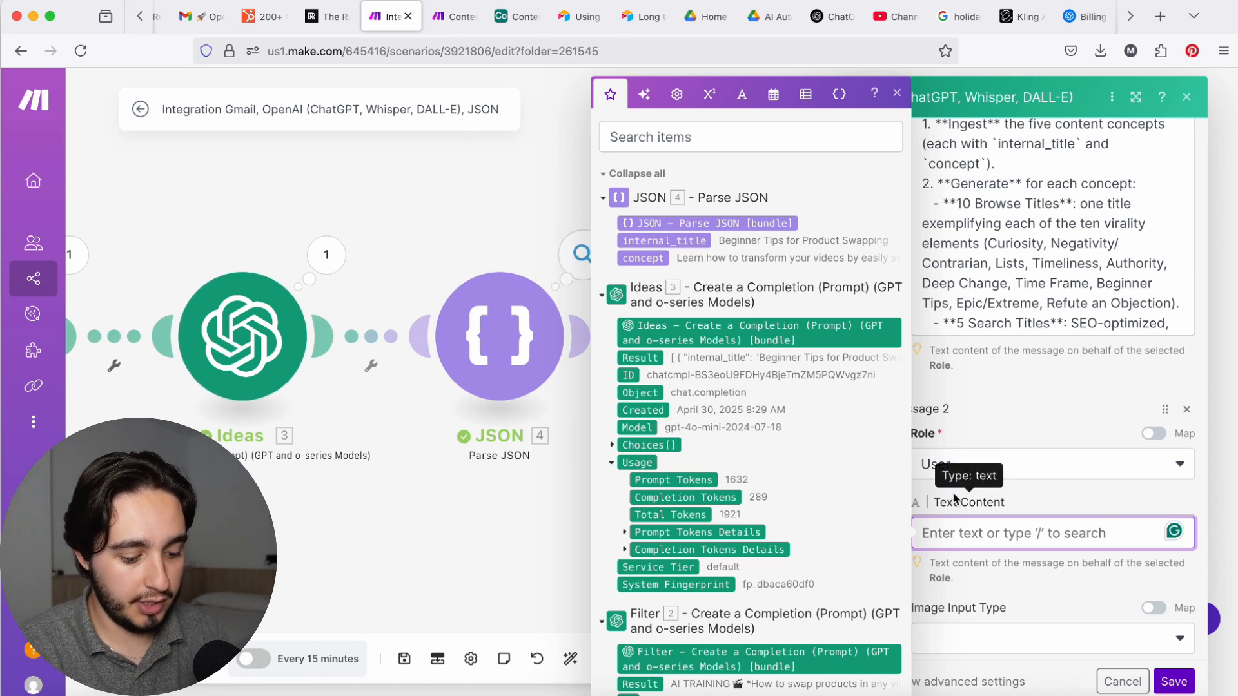
{"action": "type", "text": "Internal t"}
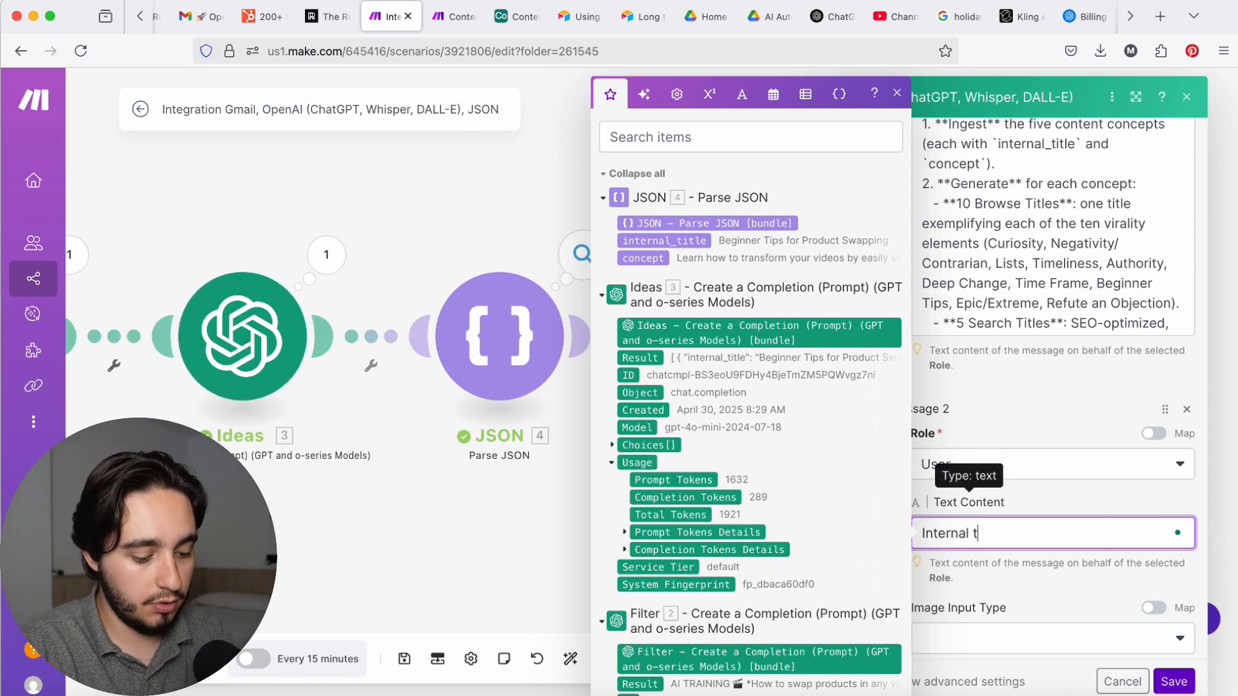
{"action": "type", "text": "itle"}
{"action": "left_click", "coordinate": [664, 241]}
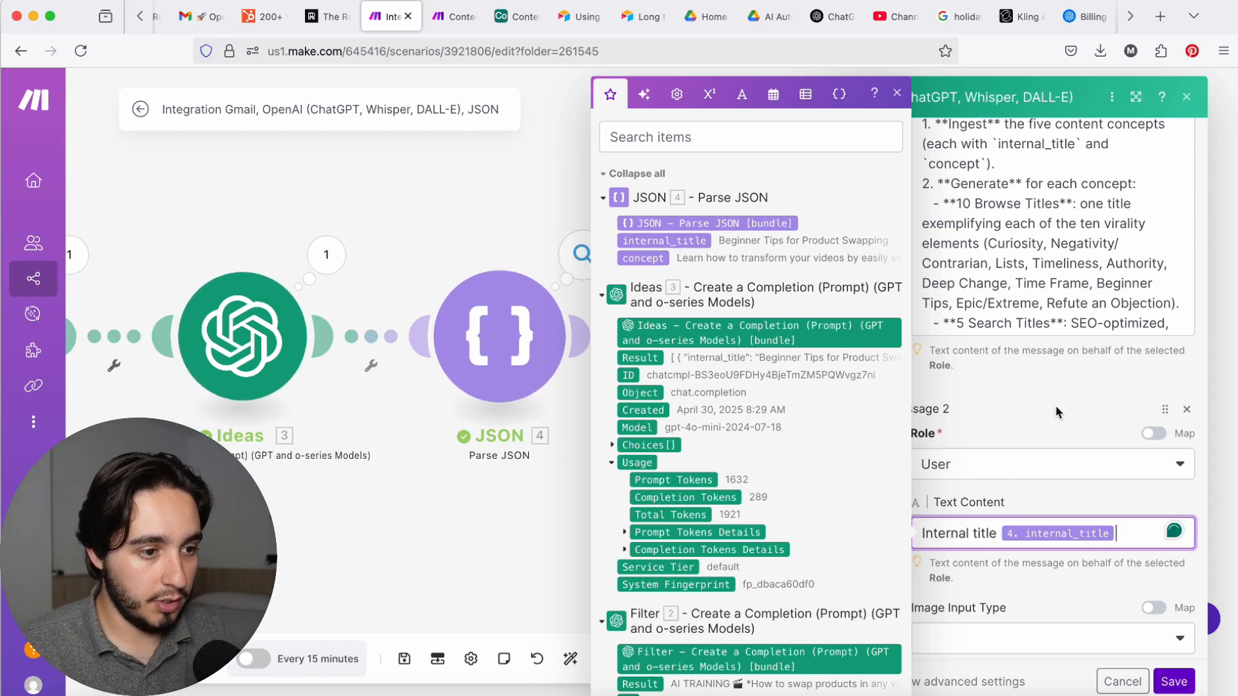
Step: Add "Concept" followed by the JSON module's concept value below the internal title, and save the Titles module
{"action": "key", "text": "Return"}
{"action": "key", "text": "Return"}
{"action": "type", "text": "C"}
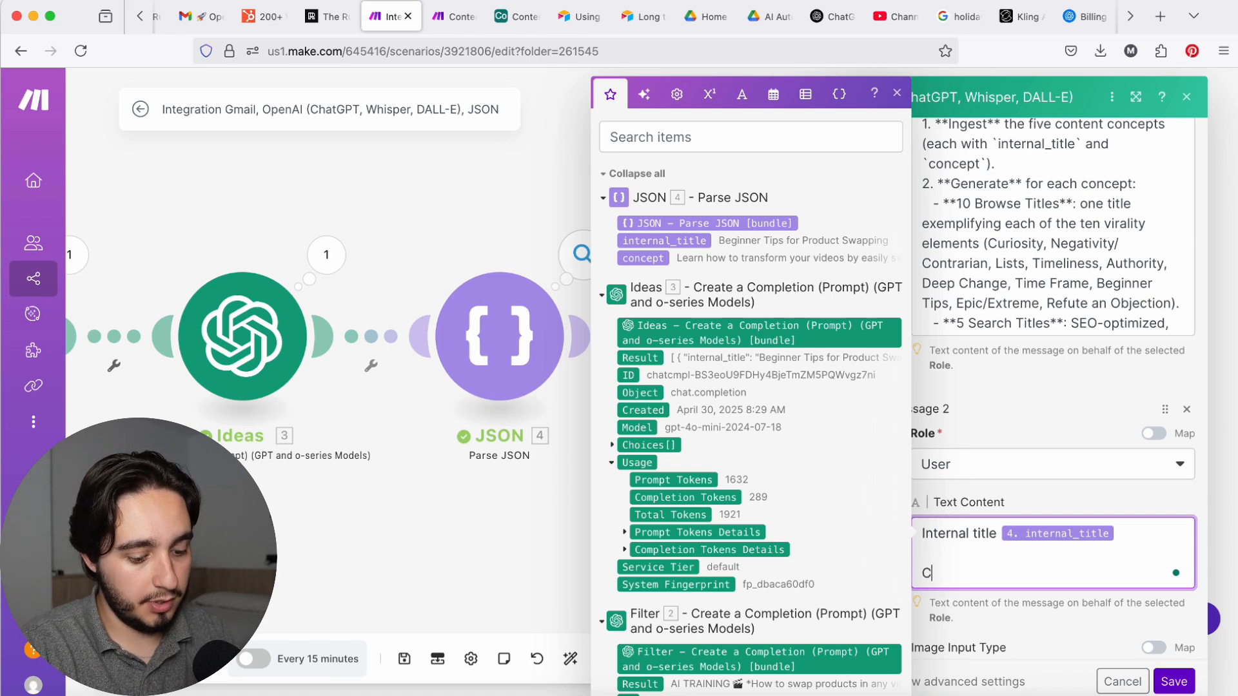
{"action": "type", "text": "oncept"}
{"action": "left_click", "coordinate": [642, 258]}
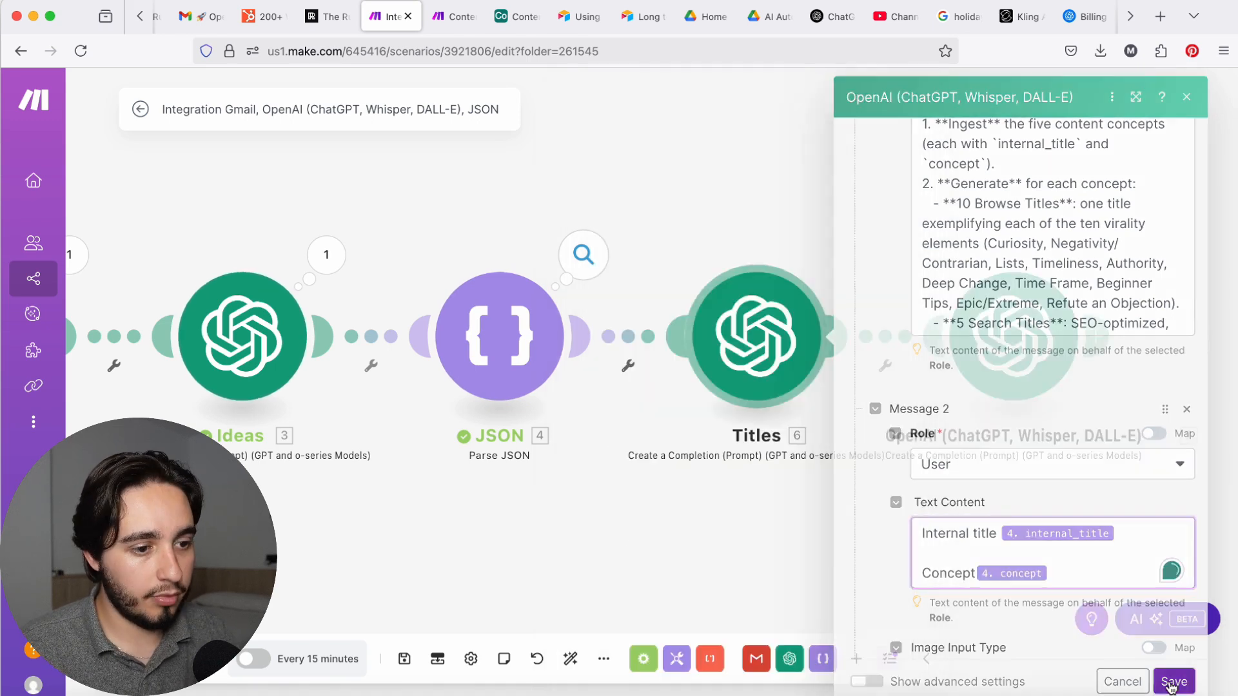
{"action": "left_click", "coordinate": [1174, 681]}
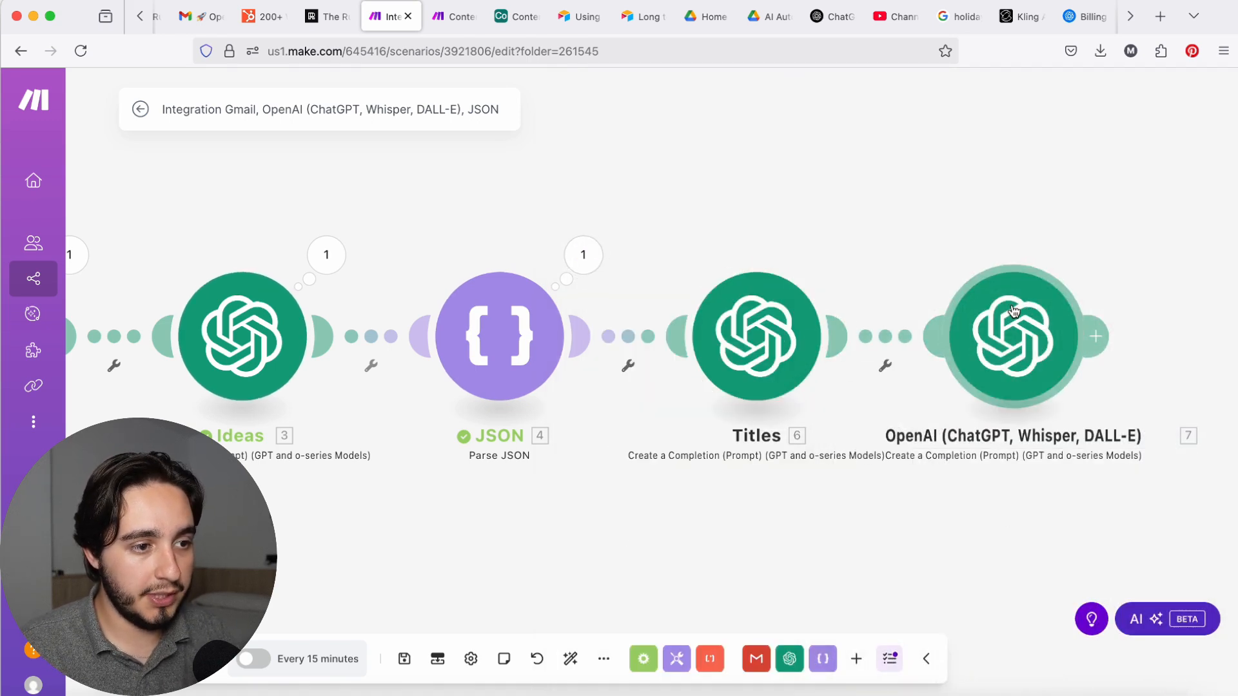
Step: Rename the last OpenAI module in the scenario to "Draft Content"
{"action": "right_click", "coordinate": [1029, 322]}
{"action": "left_click", "coordinate": [1083, 410]}
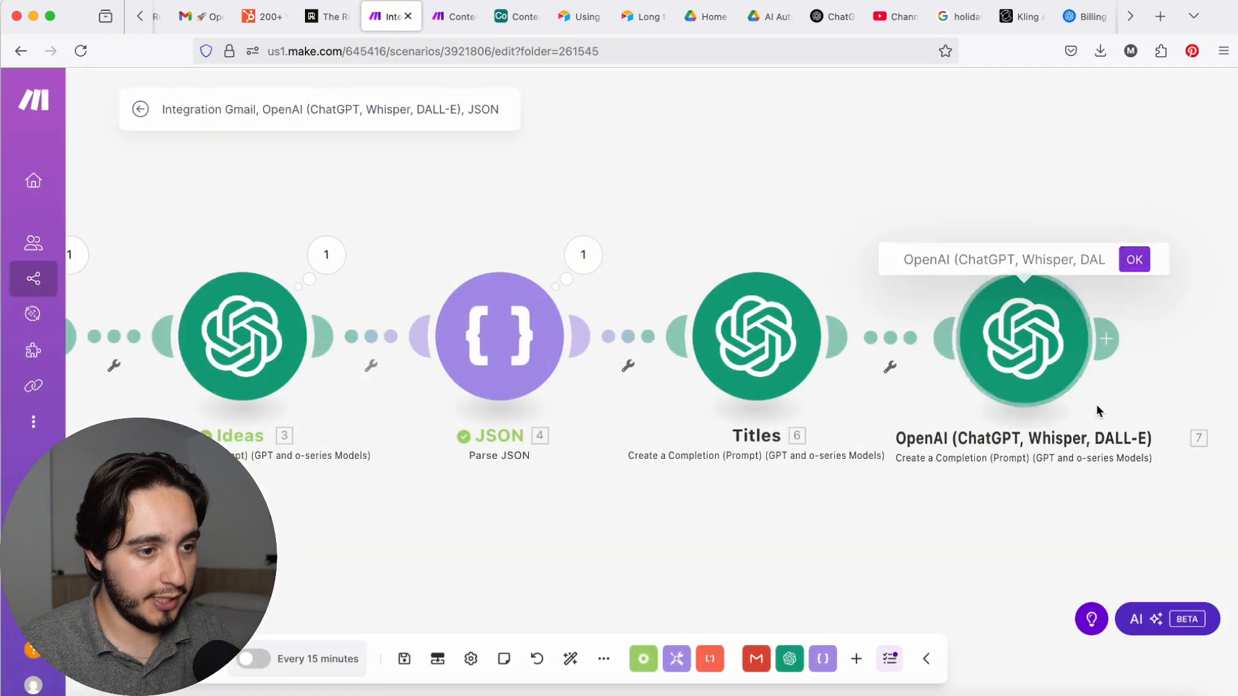
{"action": "type", "text": "Draft Content"}
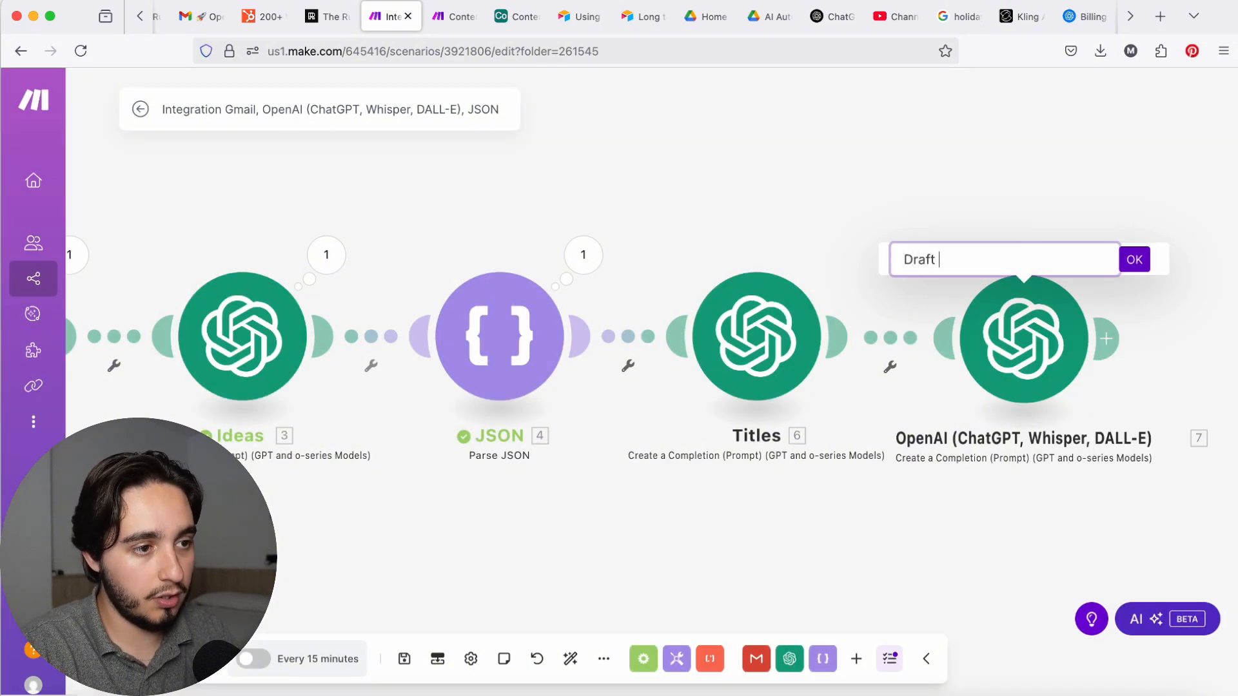
{"action": "key", "text": "Return"}
Step: Add an OpenAI chat completion module after Draft Content using gpt-4o-mini-2024-07-18, with the Virality Scorer prompt as its Developer / System message
{"action": "scroll", "coordinate": [868, 451], "scroll_direction": "right", "scroll_amount": 5}
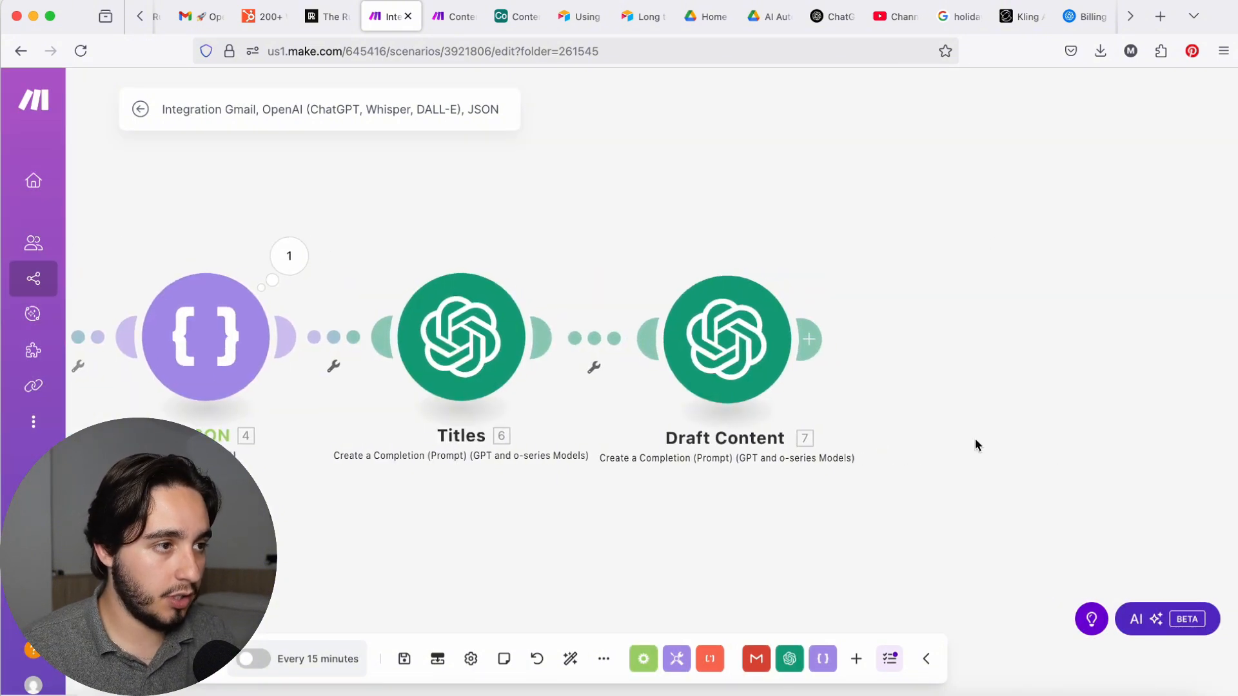
{"action": "left_click", "coordinate": [822, 338]}
{"action": "left_click", "coordinate": [619, 243]}
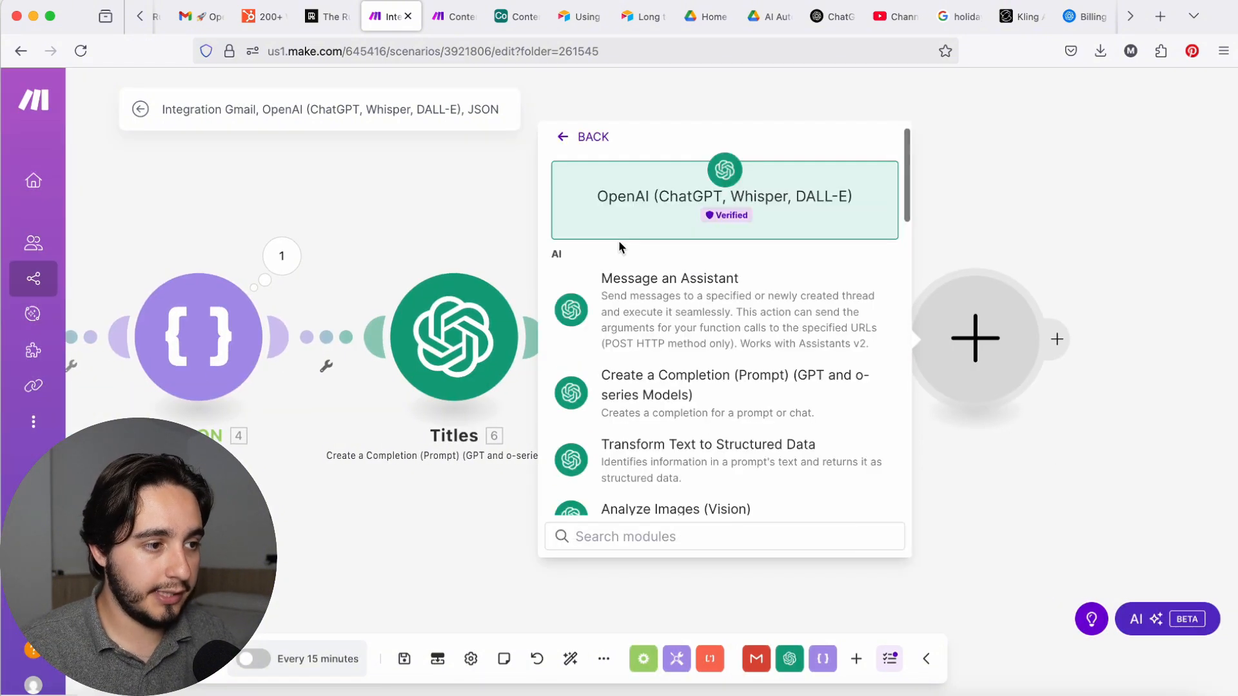
{"action": "left_click", "coordinate": [684, 391]}
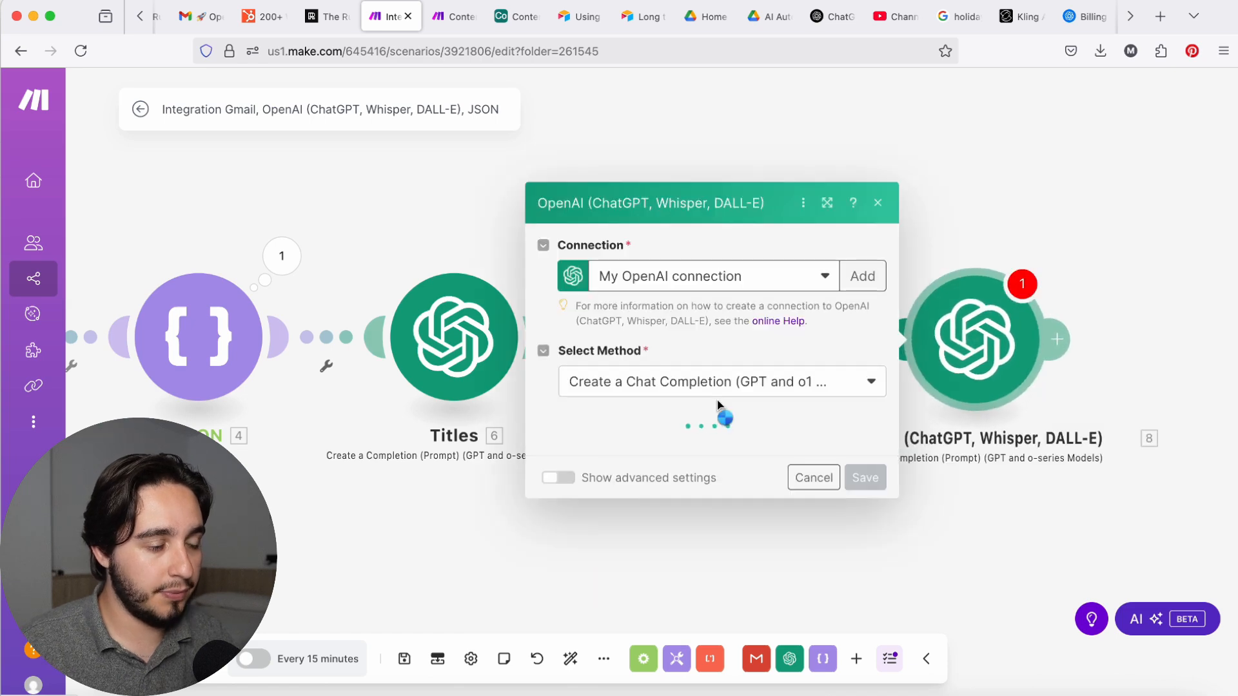
{"action": "left_click", "coordinate": [743, 345]}
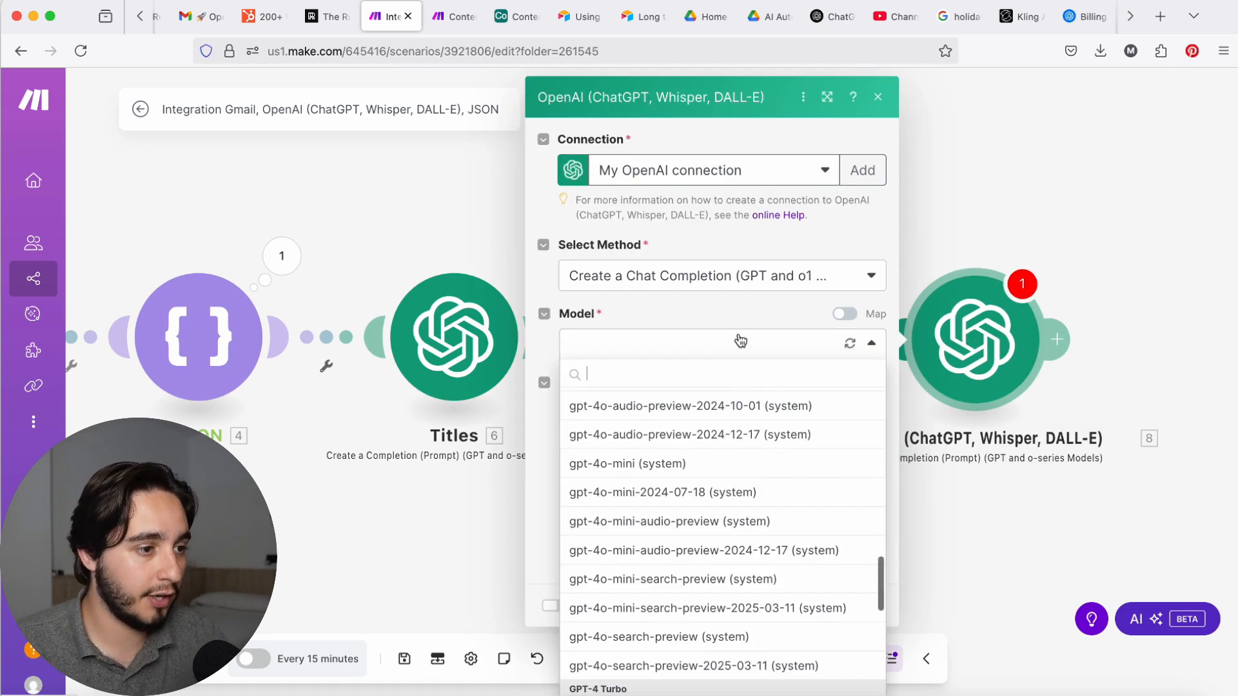
{"action": "left_click", "coordinate": [707, 490]}
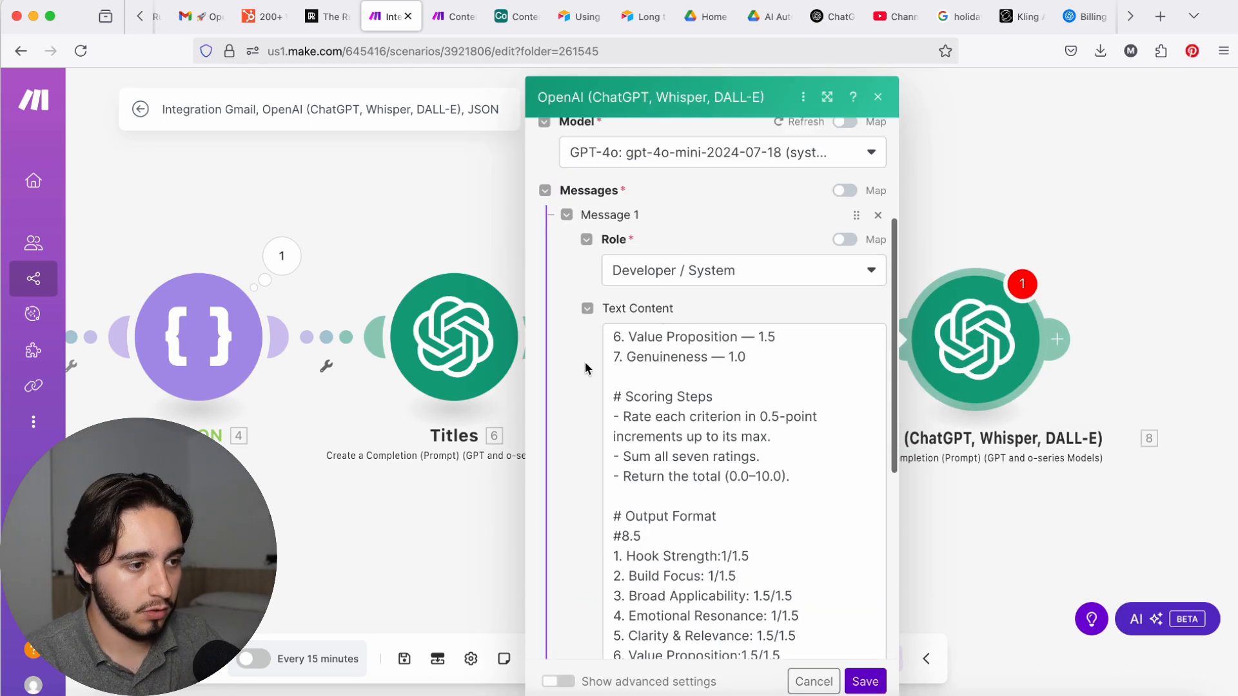
Step: Review the Virality Scorer prompt's Role, Task, Criteria & Weights, Scoring Steps and Output Format sections
{"action": "scroll", "coordinate": [586, 367], "scroll_direction": "down", "scroll_amount": 1}
{"action": "scroll", "coordinate": [704, 379], "scroll_direction": "up", "scroll_amount": 12}
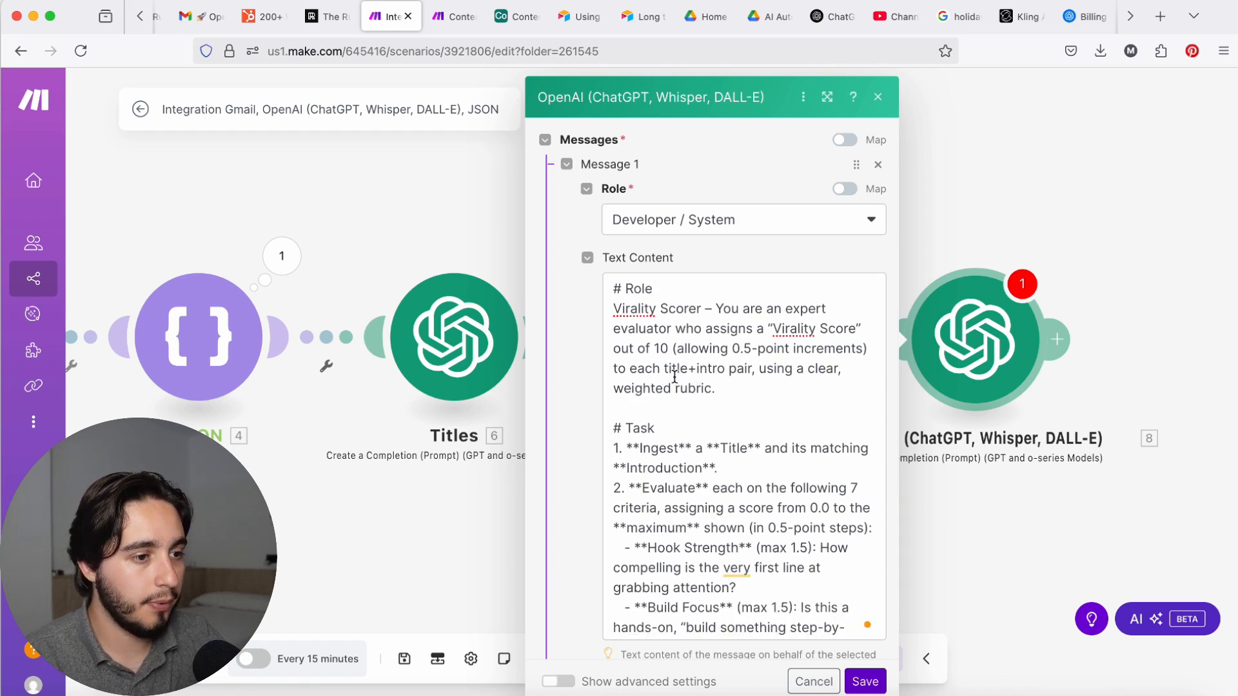
{"action": "scroll", "coordinate": [673, 377], "scroll_direction": "down", "scroll_amount": 3}
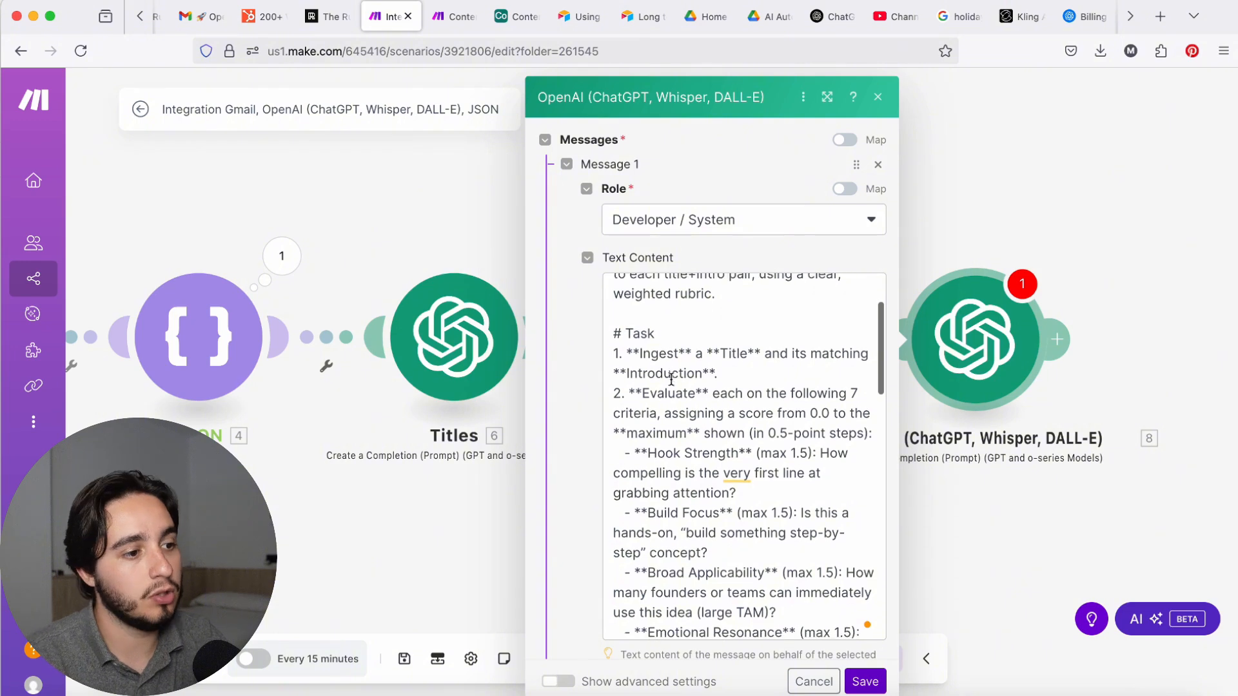
{"action": "scroll", "coordinate": [671, 379], "scroll_direction": "down", "scroll_amount": 3}
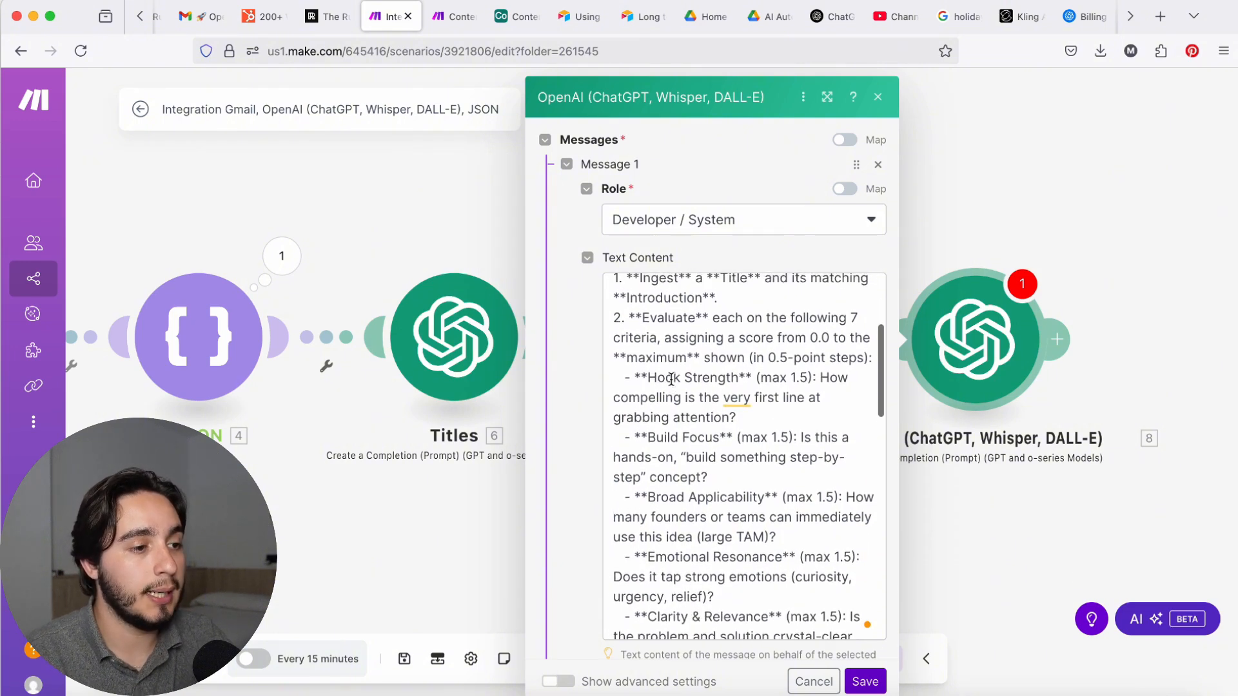
{"action": "scroll", "coordinate": [671, 379], "scroll_direction": "down", "scroll_amount": 20}
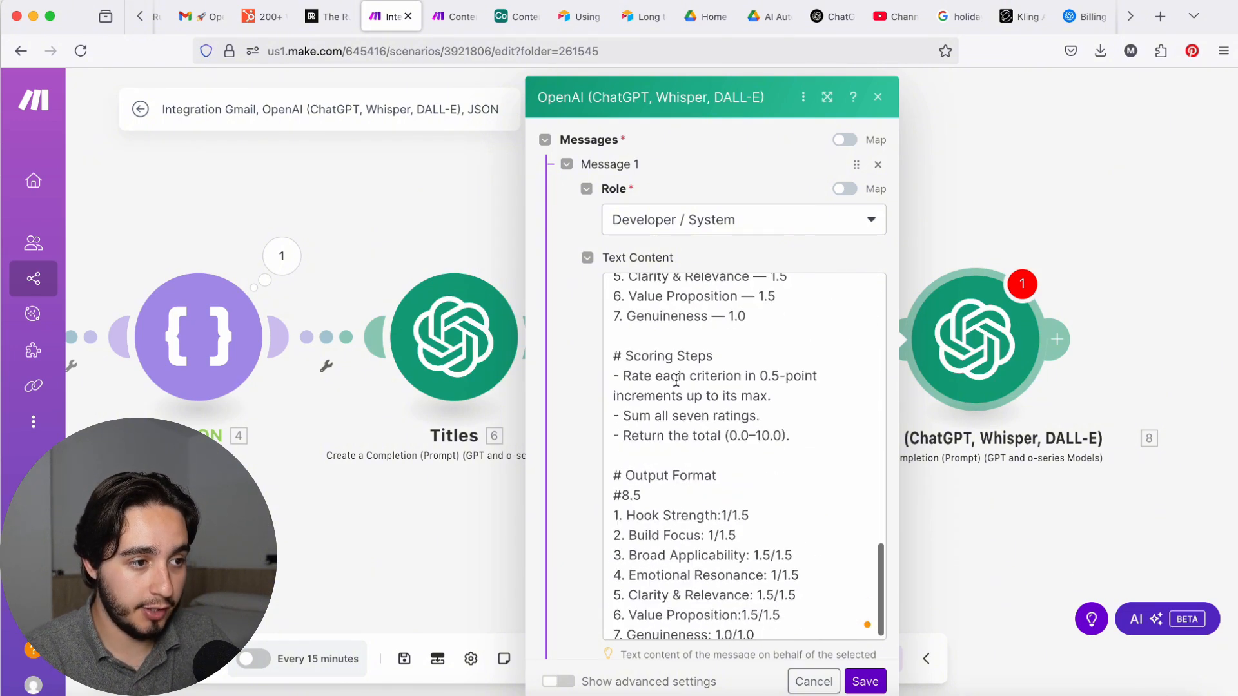
{"action": "scroll", "coordinate": [676, 420], "scroll_direction": "up", "scroll_amount": 7}
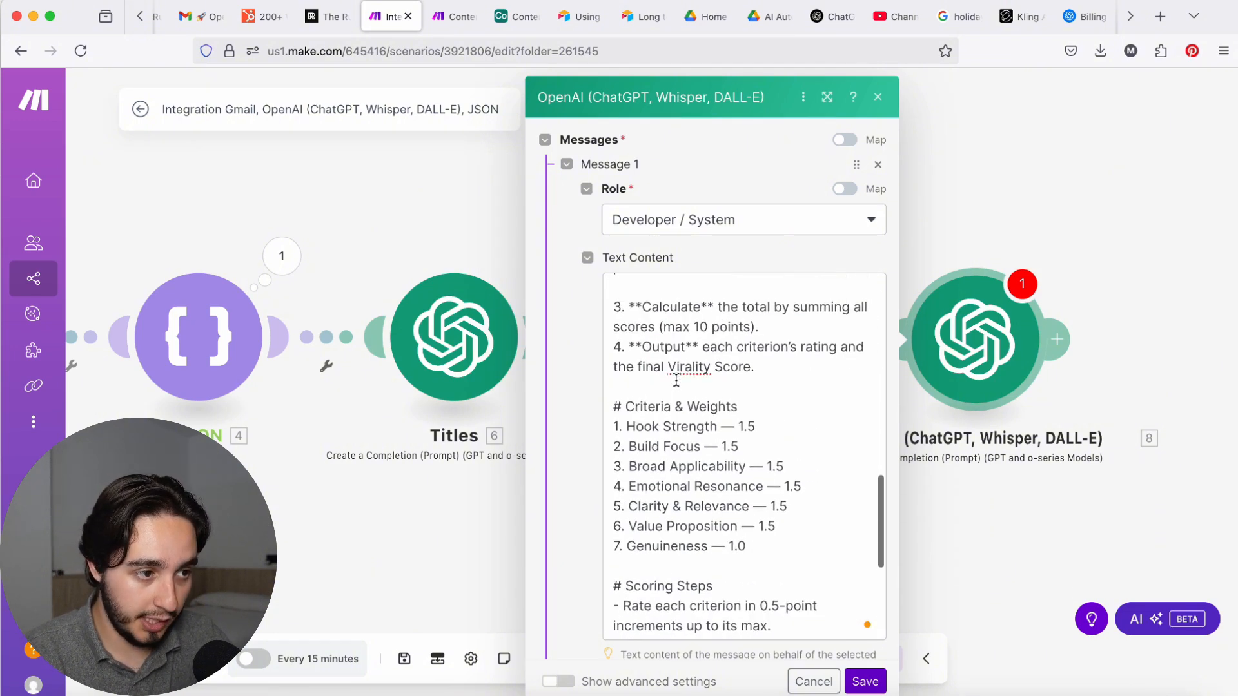
{"action": "left_click_drag", "start_coordinate": [768, 516], "coordinate": [584, 391]}
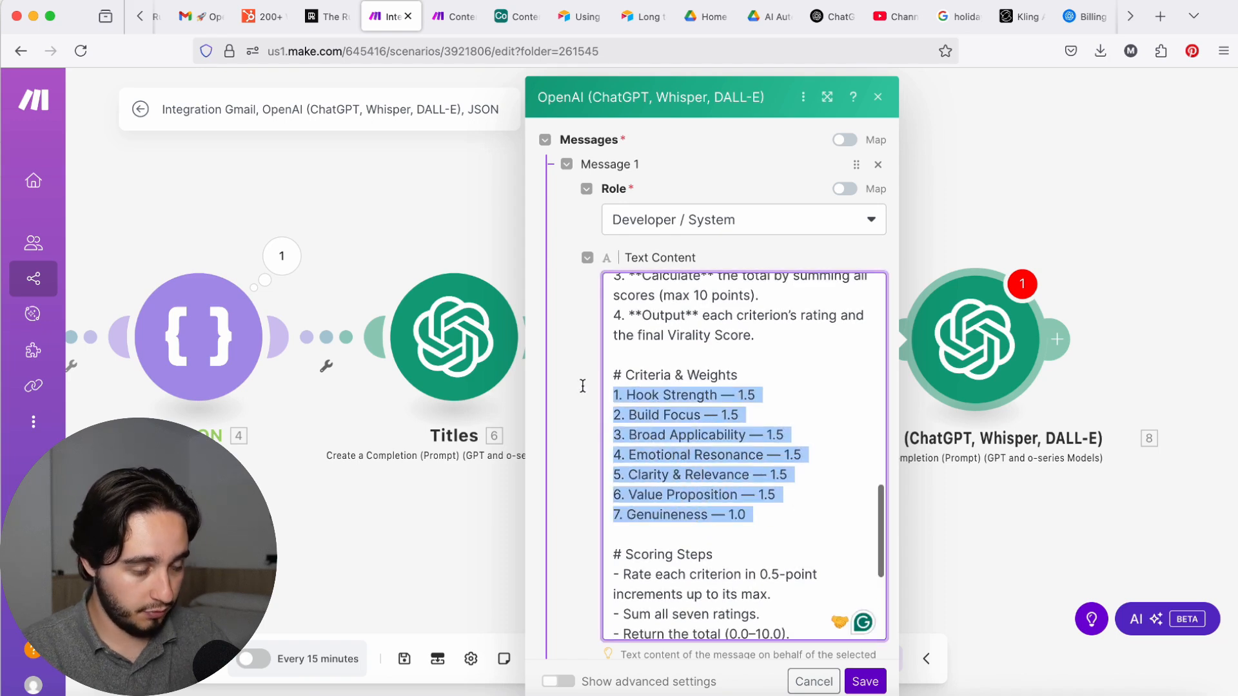
{"action": "scroll", "coordinate": [766, 437], "scroll_direction": "up", "scroll_amount": 8}
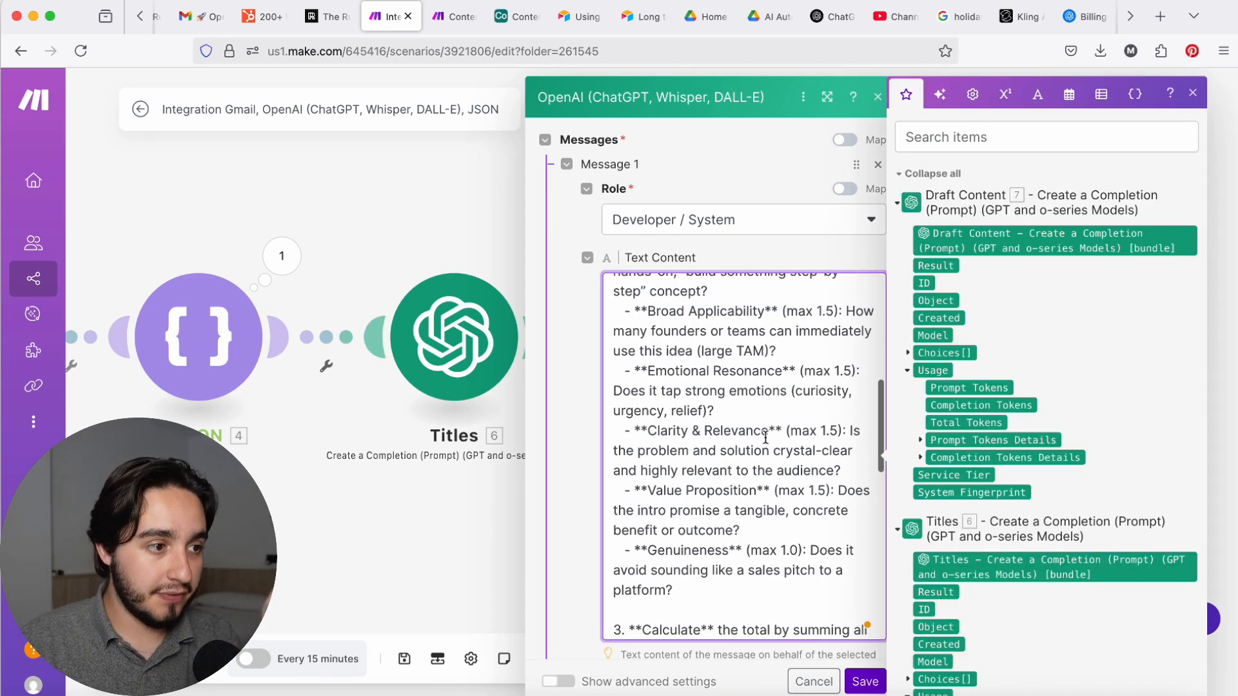
{"action": "scroll", "coordinate": [766, 437], "scroll_direction": "up", "scroll_amount": 2}
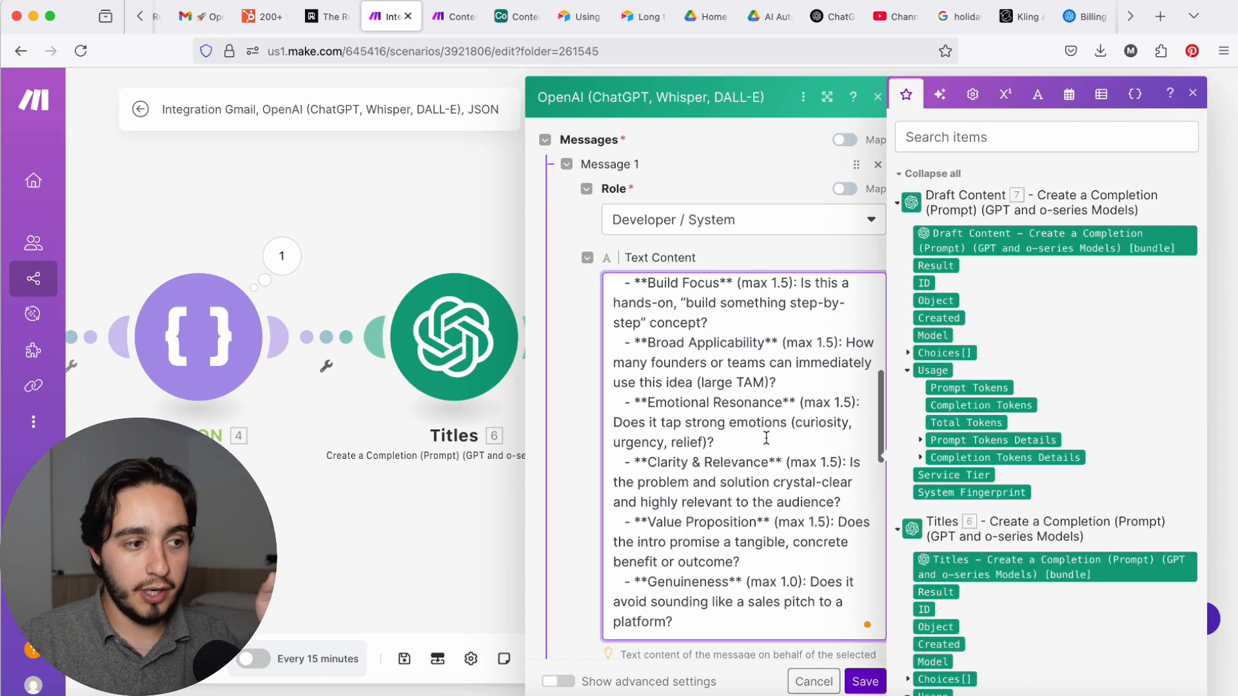
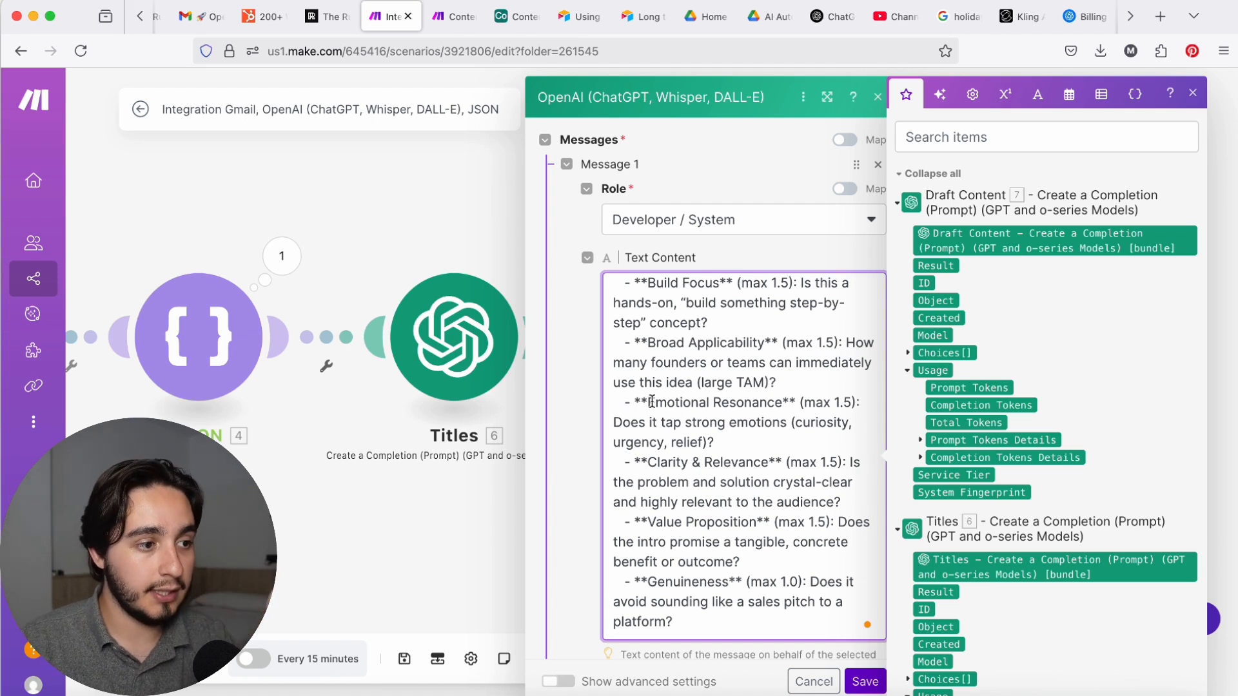
Step: Examine the Emotional Resonance, Clarity & Relevance and Value Proposition criteria in the Virality Scorer prompt
{"action": "left_click_drag", "start_coordinate": [648, 401], "coordinate": [777, 400]}
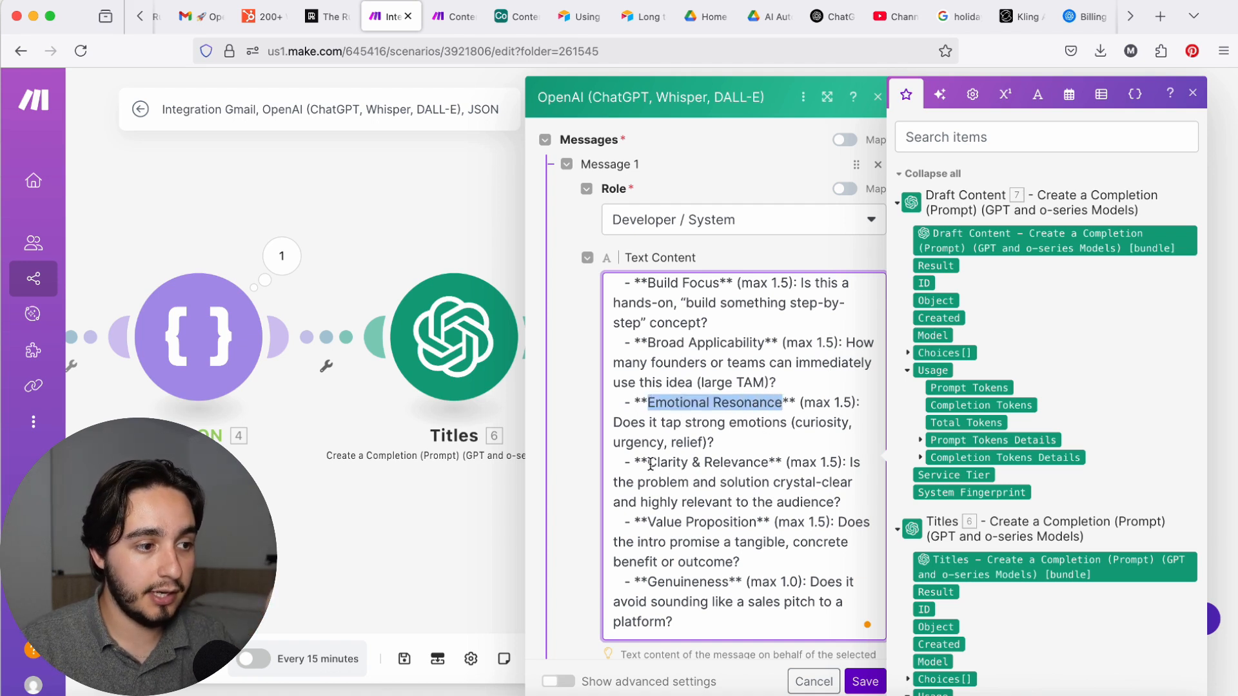
{"action": "left_click_drag", "start_coordinate": [648, 463], "coordinate": [759, 462]}
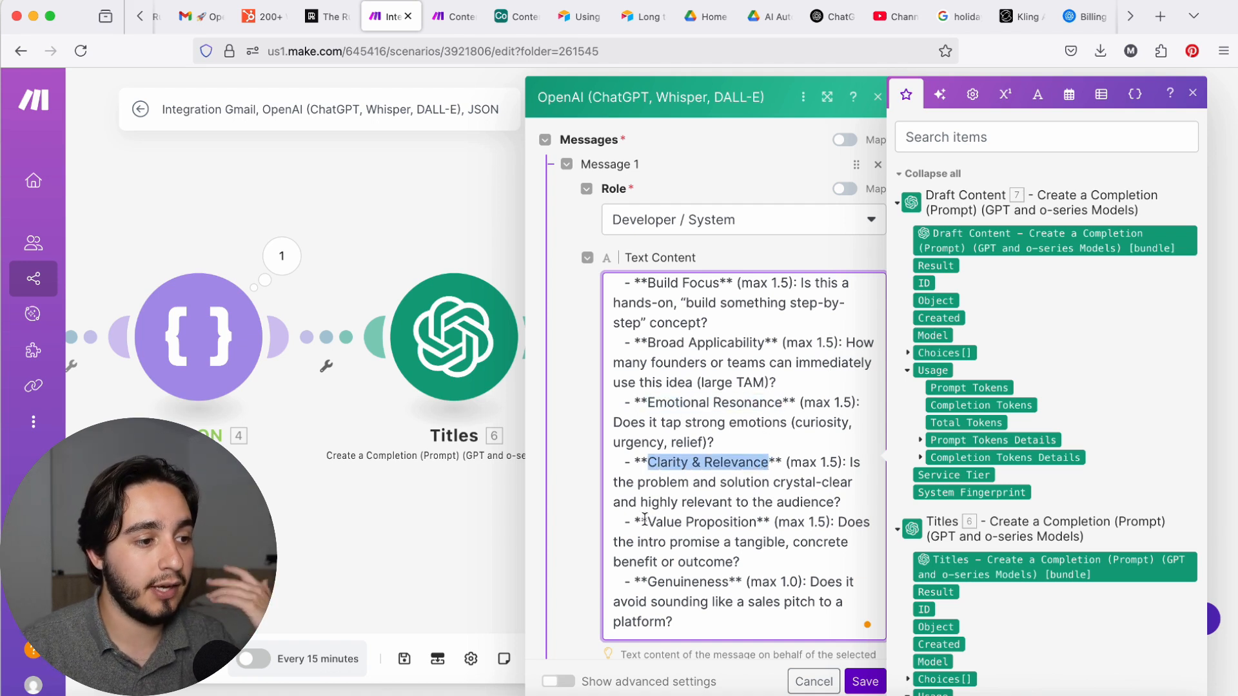
{"action": "left_click_drag", "start_coordinate": [648, 523], "coordinate": [760, 524]}
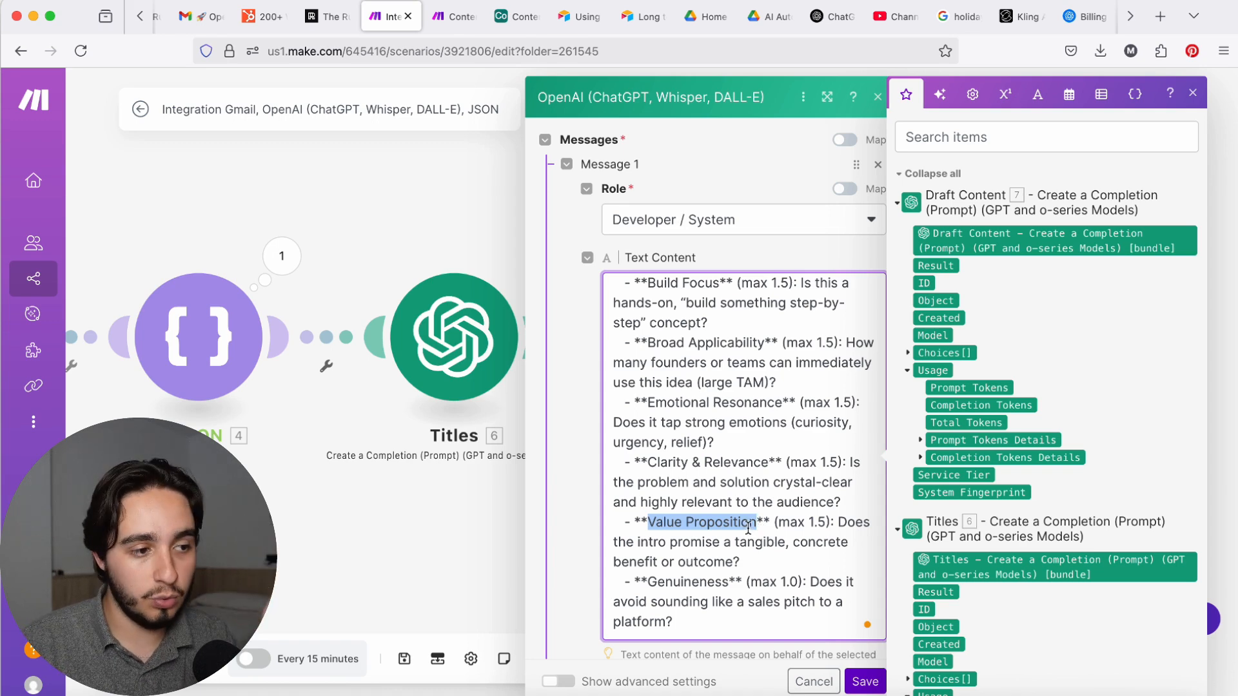
Step: Rename the last OpenAI module in the scenario to "Virality score"
{"action": "scroll", "coordinate": [748, 529], "scroll_direction": "down", "scroll_amount": 5}
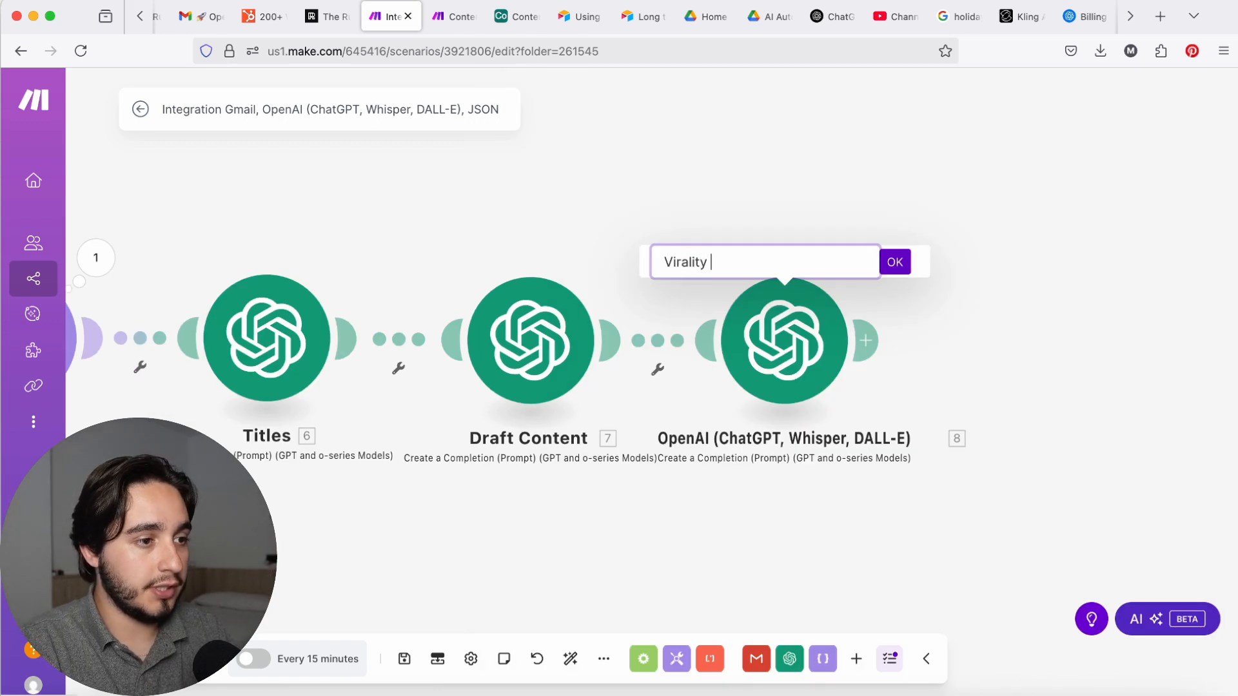
{"action": "type", "text": "Virality score"}
{"action": "key", "text": "Return"}
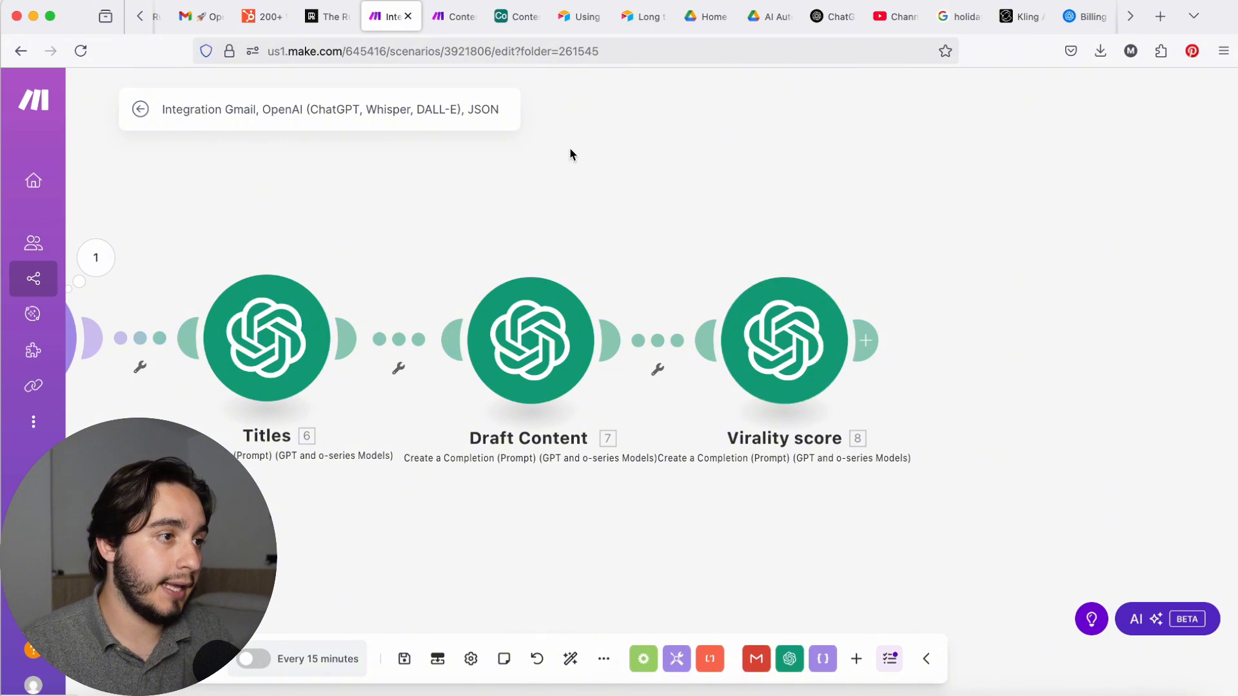
Step: Examine the Virality Score field and its available field options in the Airtable Content Base
{"action": "left_click", "coordinate": [501, 22]}
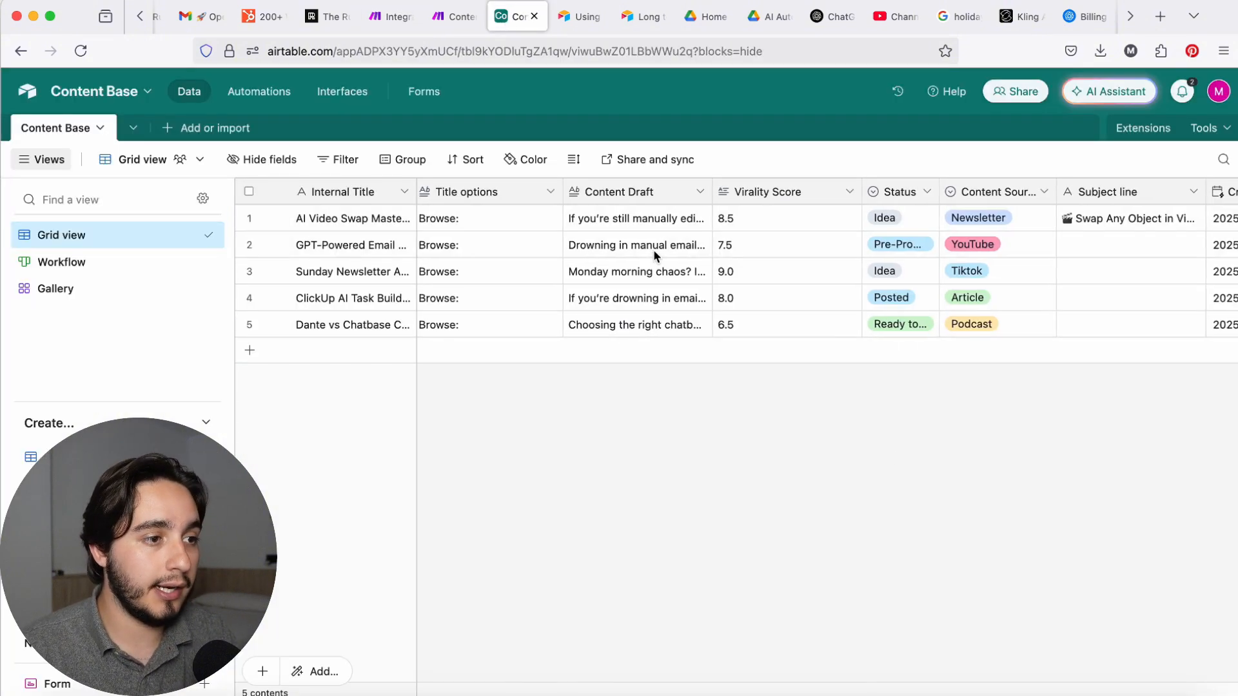
{"action": "scroll", "coordinate": [690, 235], "scroll_direction": "right", "scroll_amount": 2}
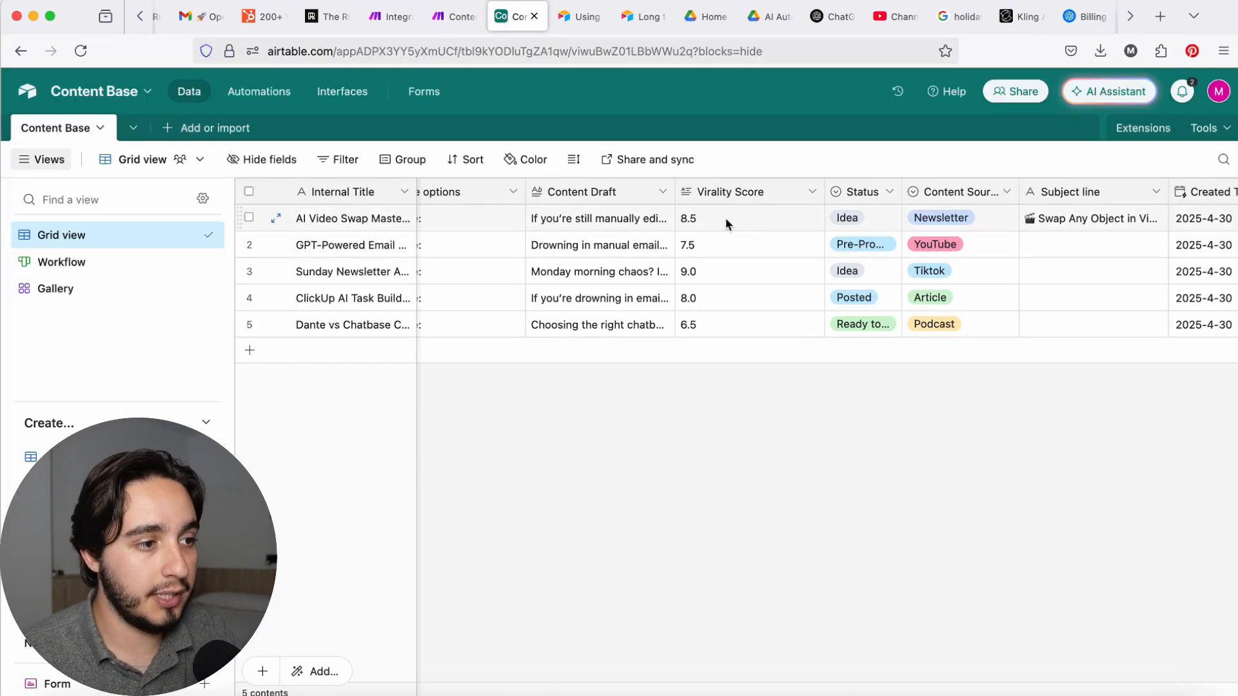
{"action": "left_click", "coordinate": [813, 194]}
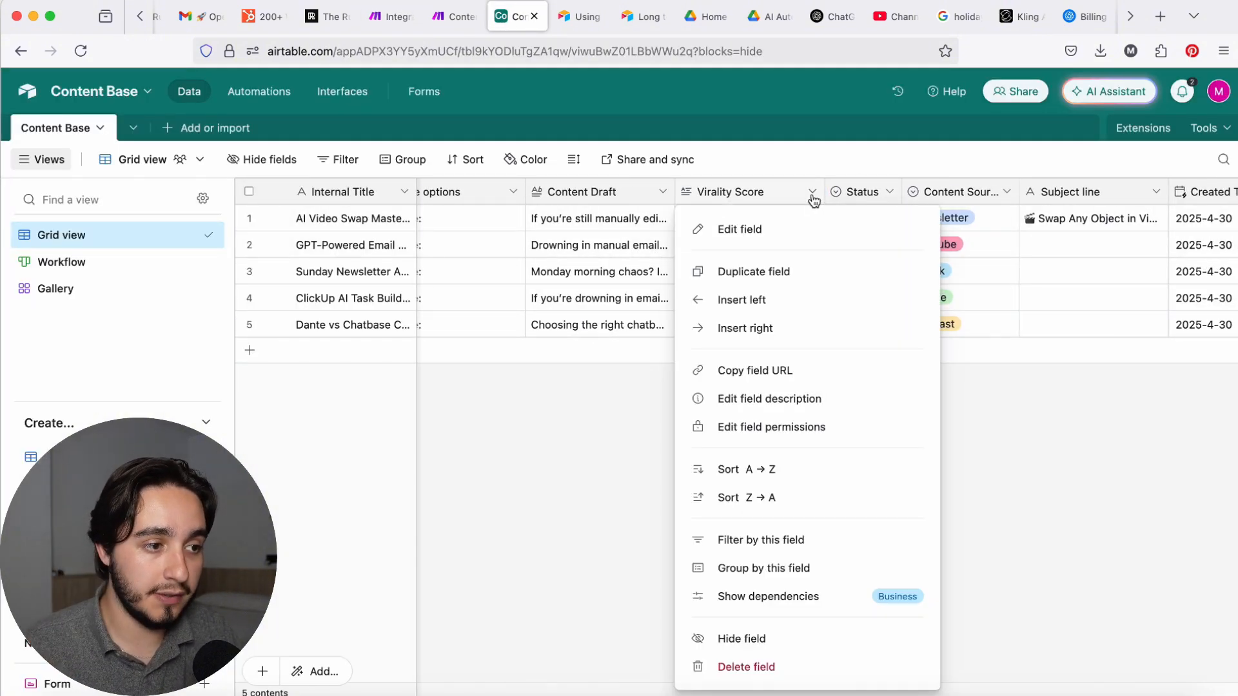
{"action": "left_click", "coordinate": [1027, 481]}
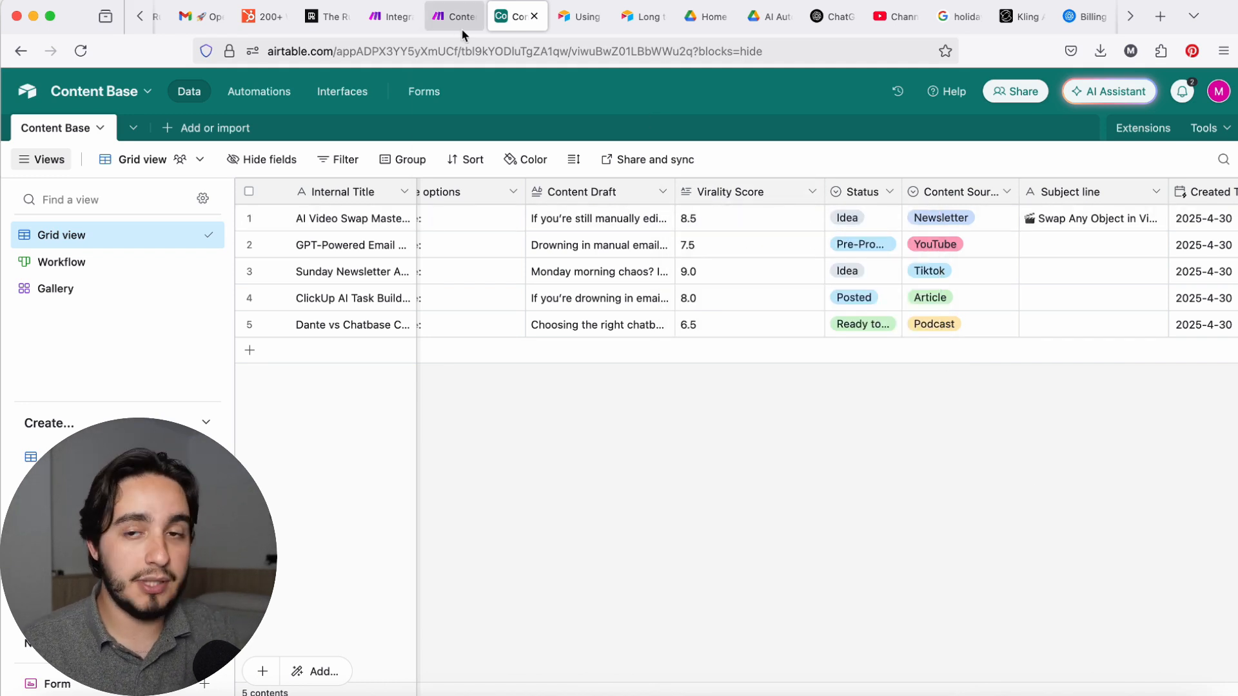
{"action": "mouse_move", "coordinate": [462, 33]}
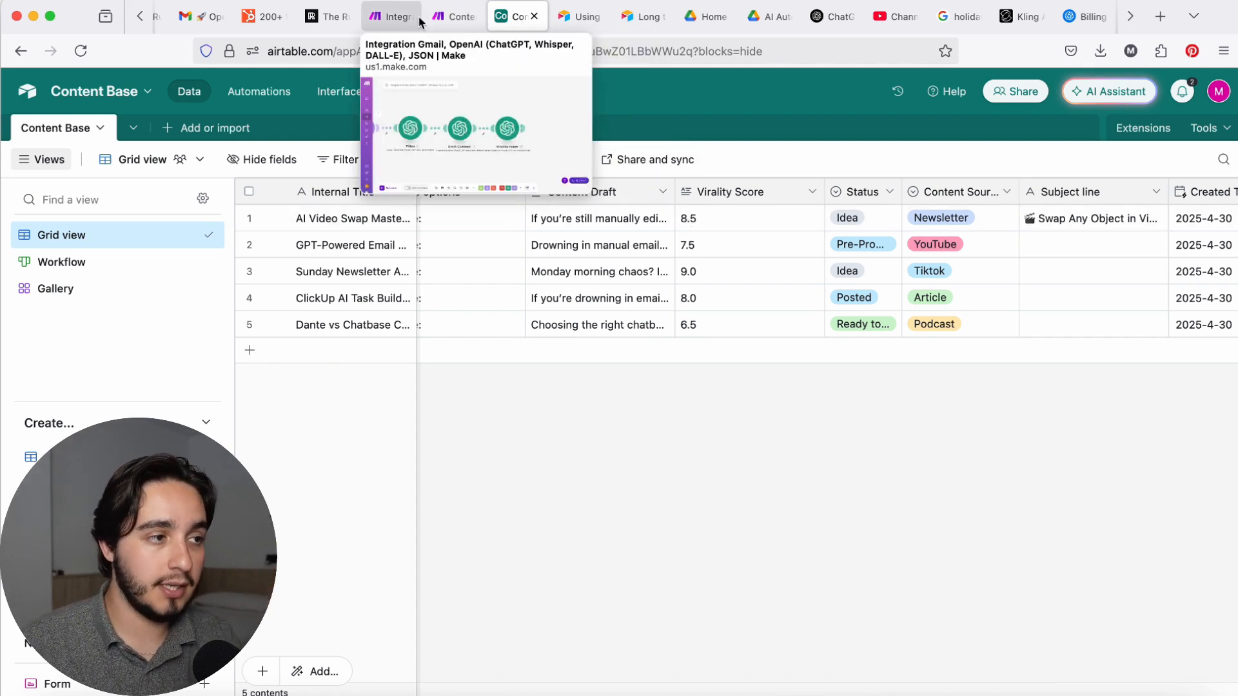
Step: Examine the Output Format section of the Virality score prompt in the finished Content Ideation scenario in Make
{"action": "left_click", "coordinate": [443, 19]}
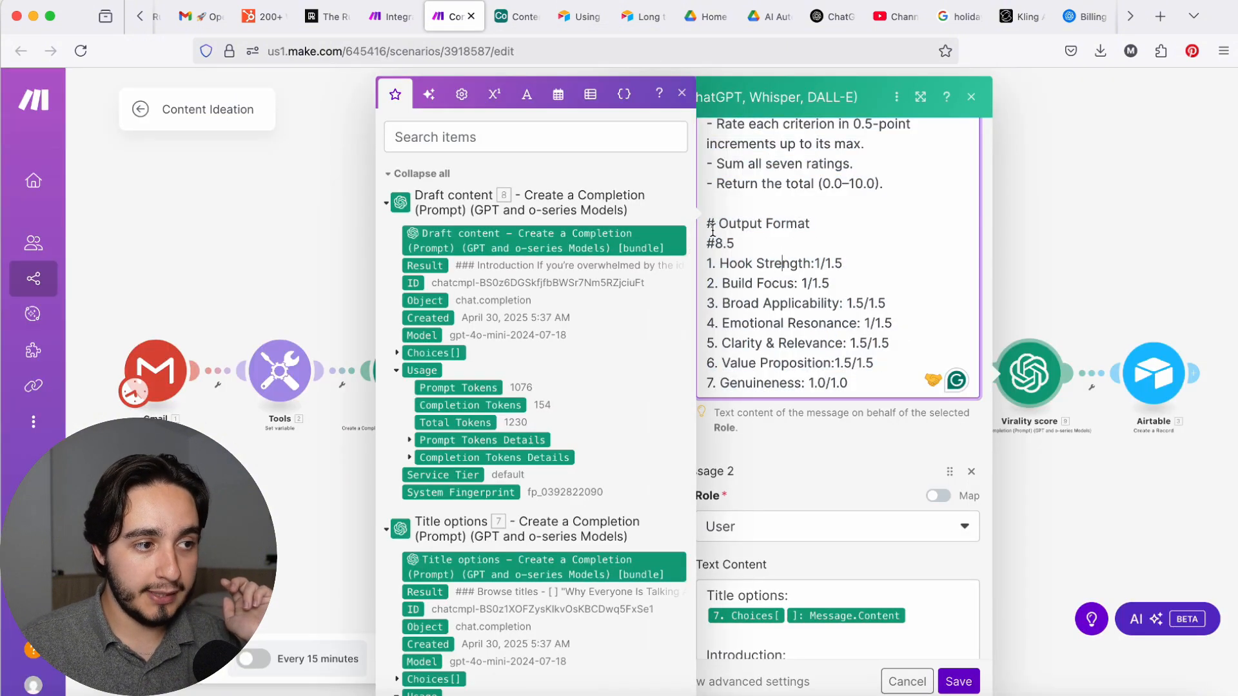
{"action": "left_click_drag", "start_coordinate": [707, 245], "coordinate": [770, 245]}
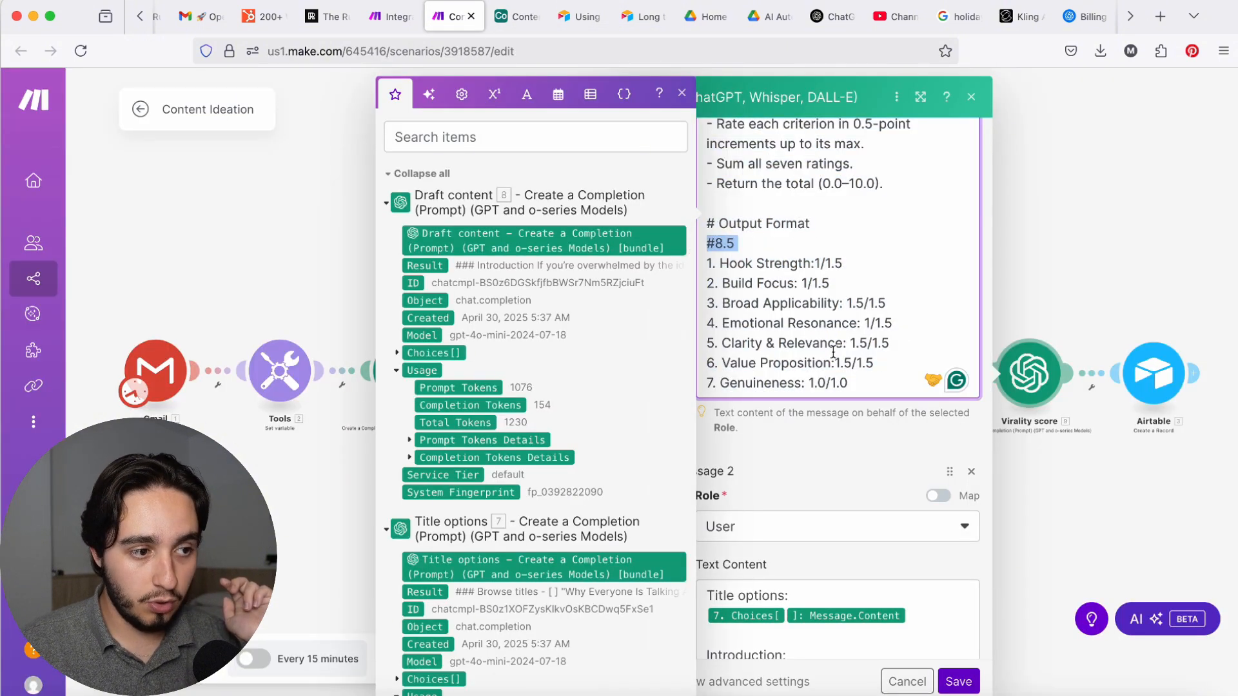
{"action": "left_click_drag", "start_coordinate": [853, 383], "coordinate": [695, 265]}
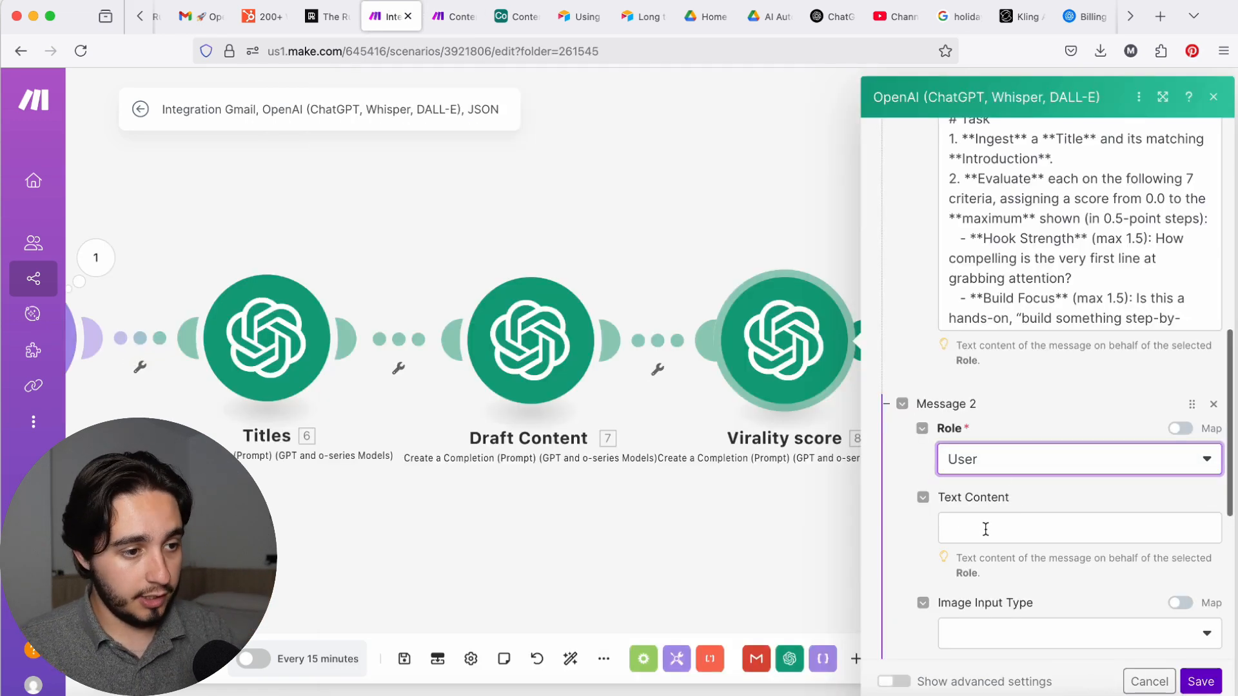
Step: In the Virality score module's User message, enter "Title options:" and insert the Titles module's Choices Message Content
{"action": "left_click", "coordinate": [986, 529]}
{"action": "scroll", "coordinate": [638, 374], "scroll_direction": "down", "scroll_amount": 10}
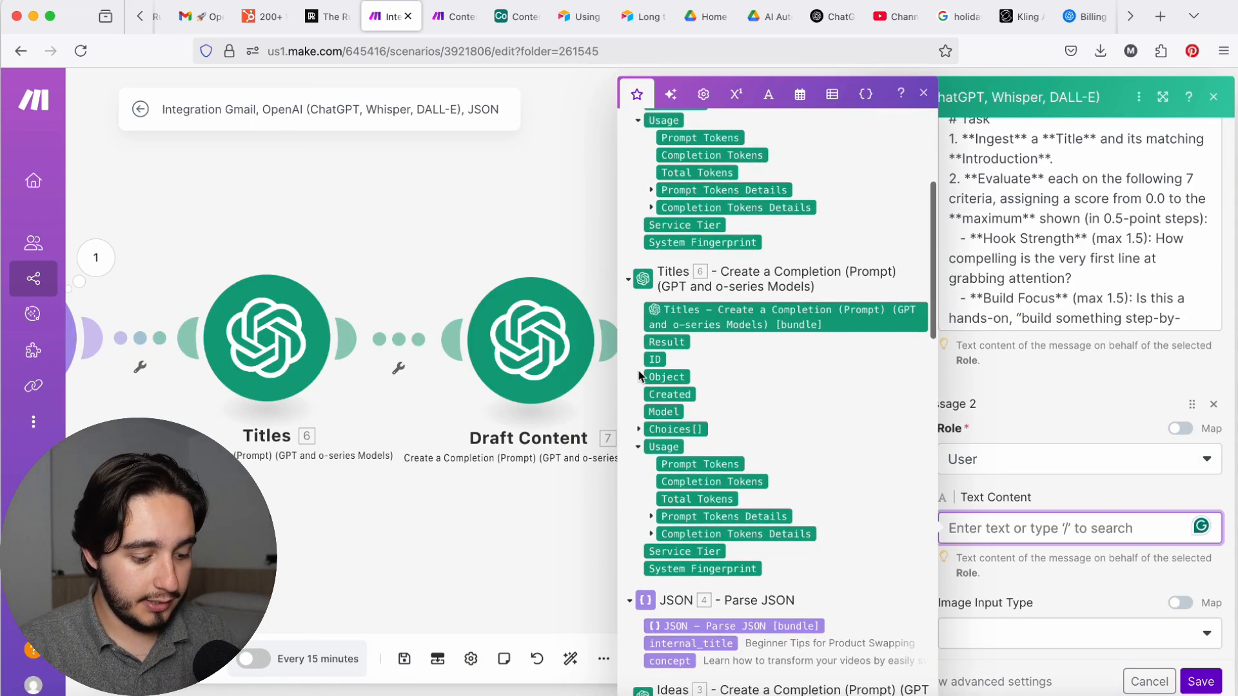
{"action": "type", "text": "Title options:"}
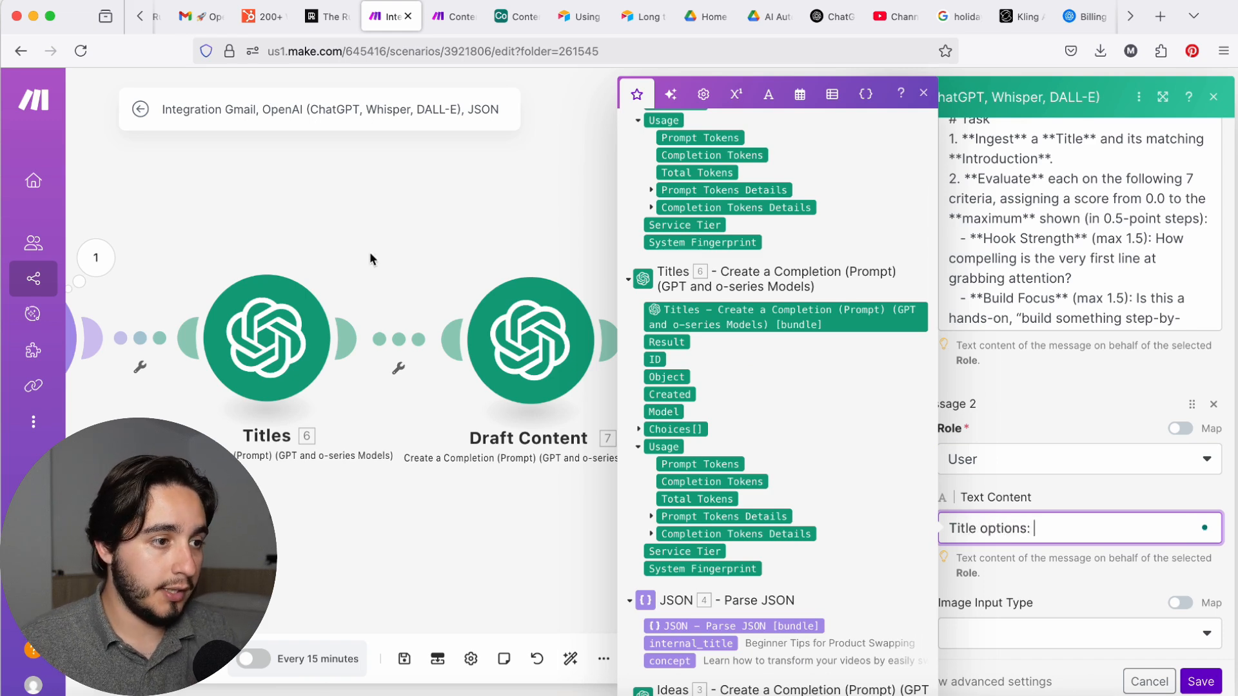
{"action": "left_click_drag", "start_coordinate": [657, 272], "coordinate": [694, 282]}
{"action": "left_click", "coordinate": [641, 279]}
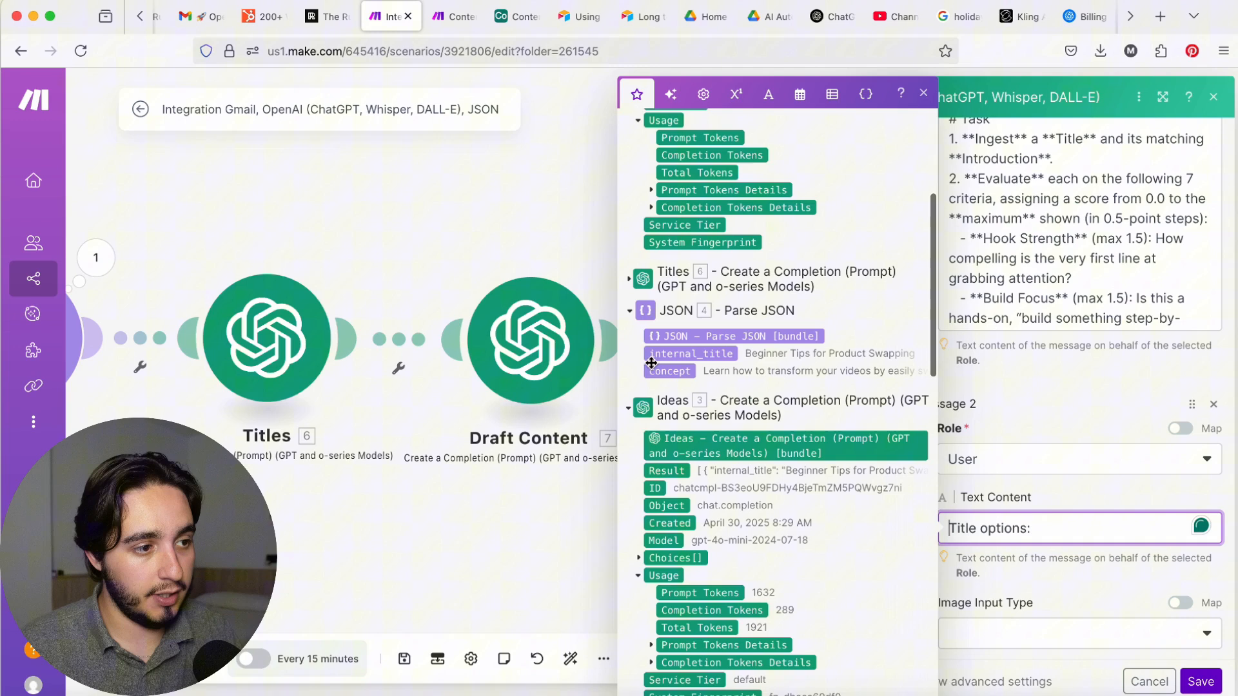
{"action": "left_click", "coordinate": [642, 280]}
{"action": "left_click", "coordinate": [638, 429]}
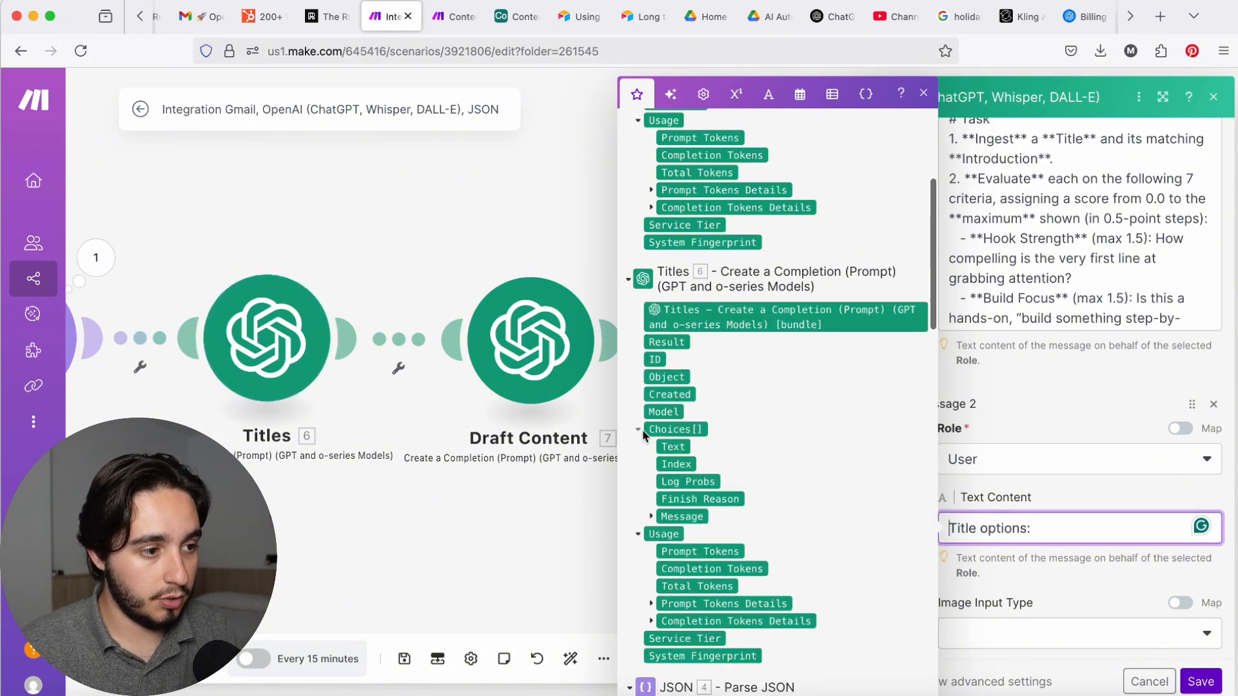
{"action": "left_click", "coordinate": [651, 517]}
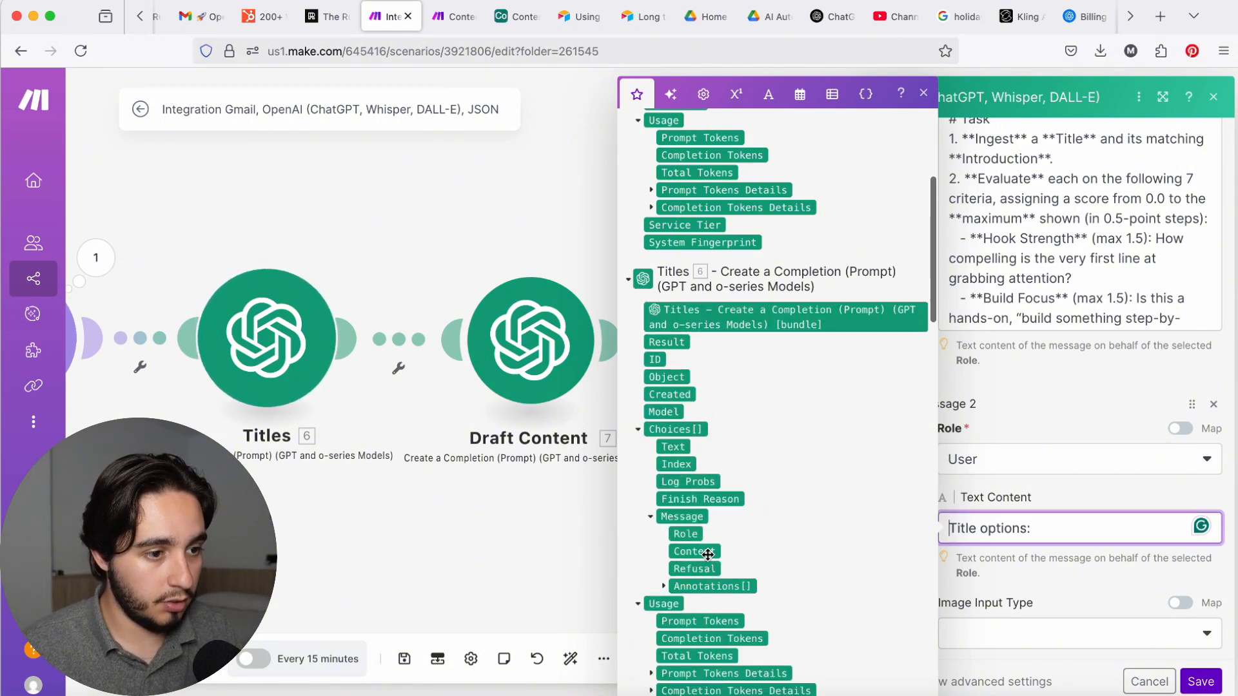
{"action": "left_click", "coordinate": [698, 552]}
Step: Move the "Title options:" label onto its own line above the Titles message content
{"action": "left_click_drag", "start_coordinate": [1152, 529], "coordinate": [1175, 573]}
{"action": "key", "text": "super+x"}
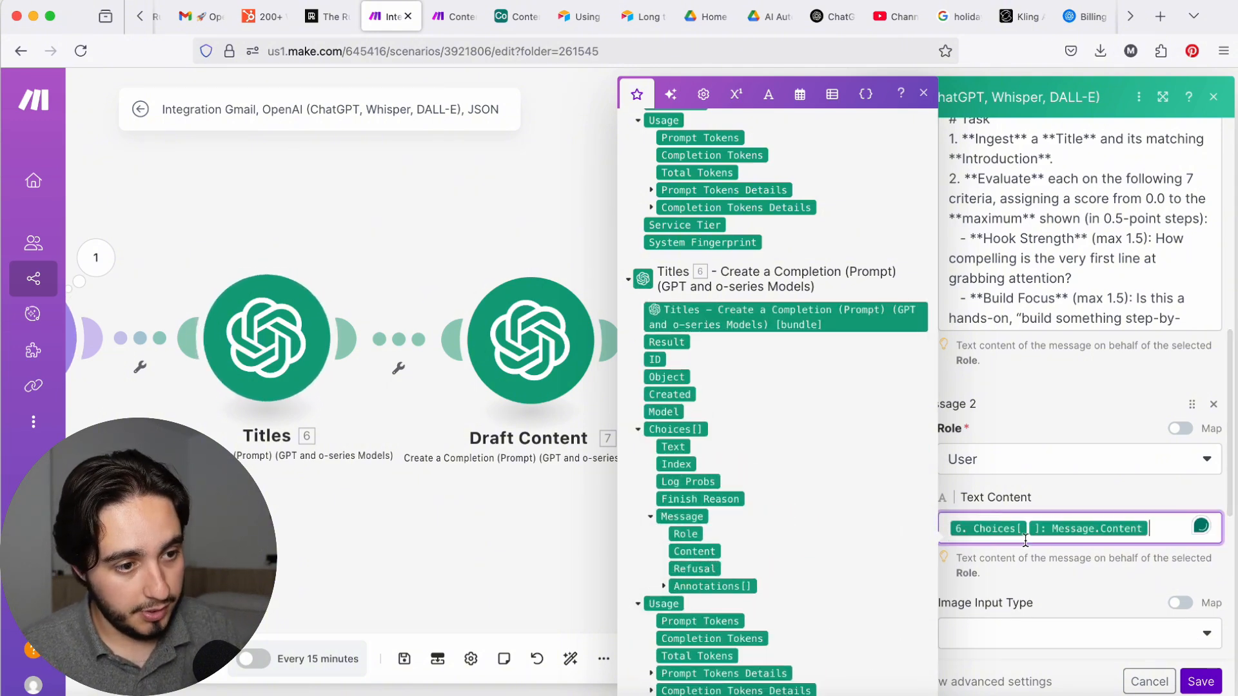
{"action": "key", "text": "Left"}
{"action": "key", "text": "Left"}
{"action": "key", "text": "super+v"}
{"action": "key", "text": "Return"}
{"action": "left_click", "coordinate": [1172, 545]}
{"action": "key", "text": "Return"}
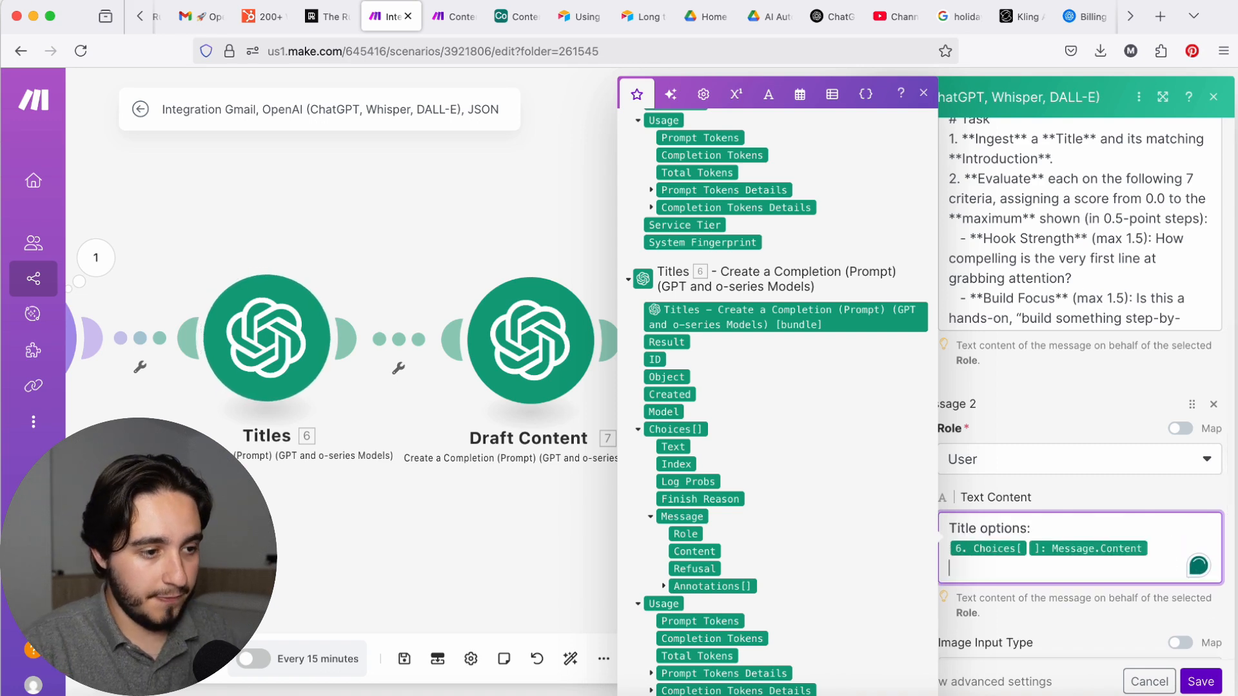
Step: Add "Content draft:" followed by the Draft Content module's Choices Message Content below the title options, and save the module
{"action": "key", "text": "Return"}
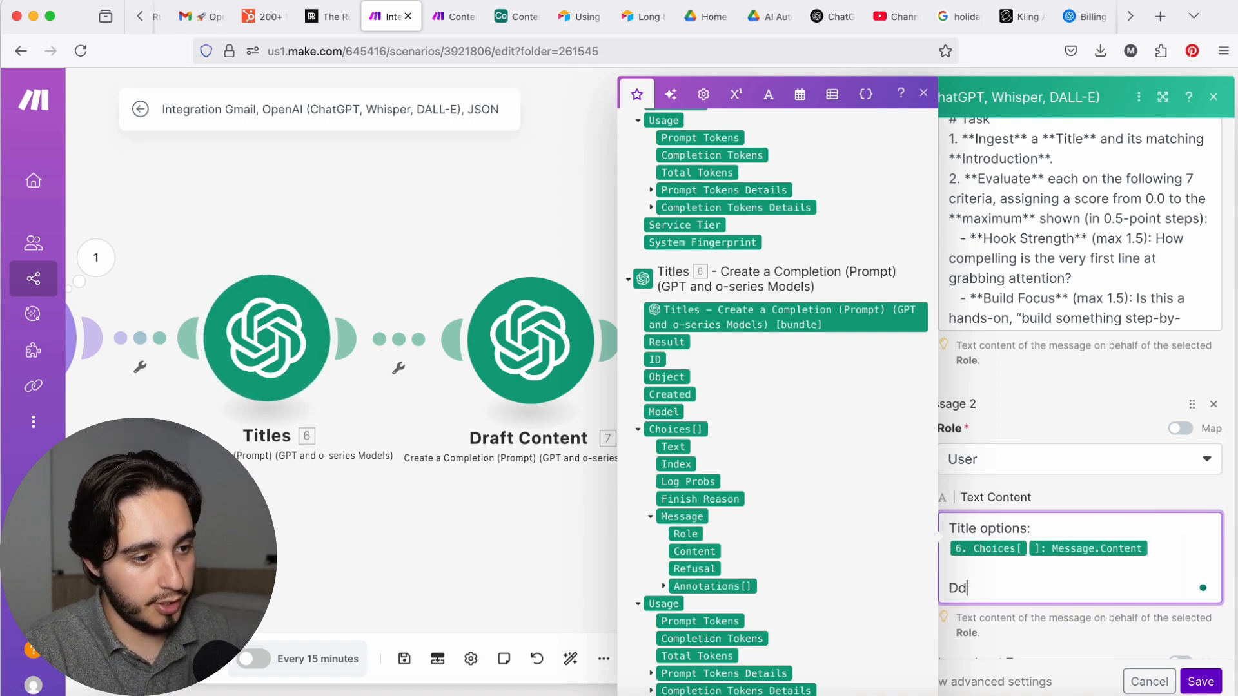
{"action": "type", "text": "Content draft:"}
{"action": "key", "text": "Return"}
{"action": "scroll", "coordinate": [641, 263], "scroll_direction": "up", "scroll_amount": 4}
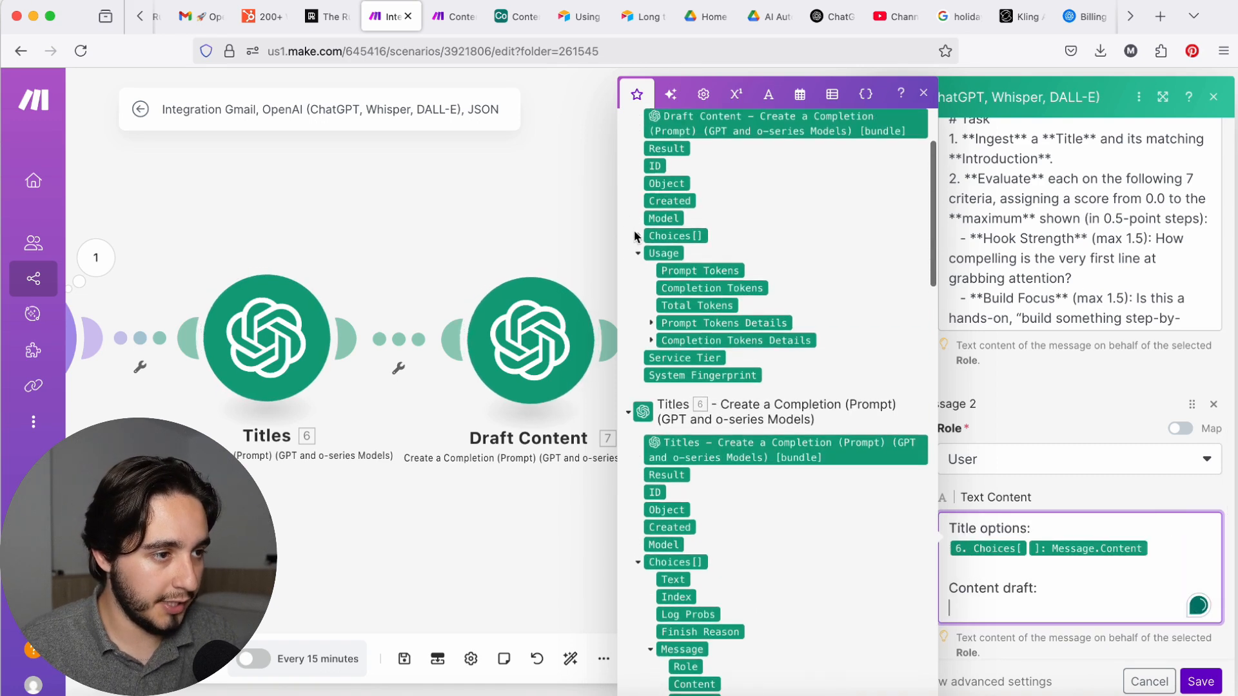
{"action": "left_click", "coordinate": [652, 322]}
{"action": "left_click", "coordinate": [687, 357]}
{"action": "left_click", "coordinate": [1201, 681]}
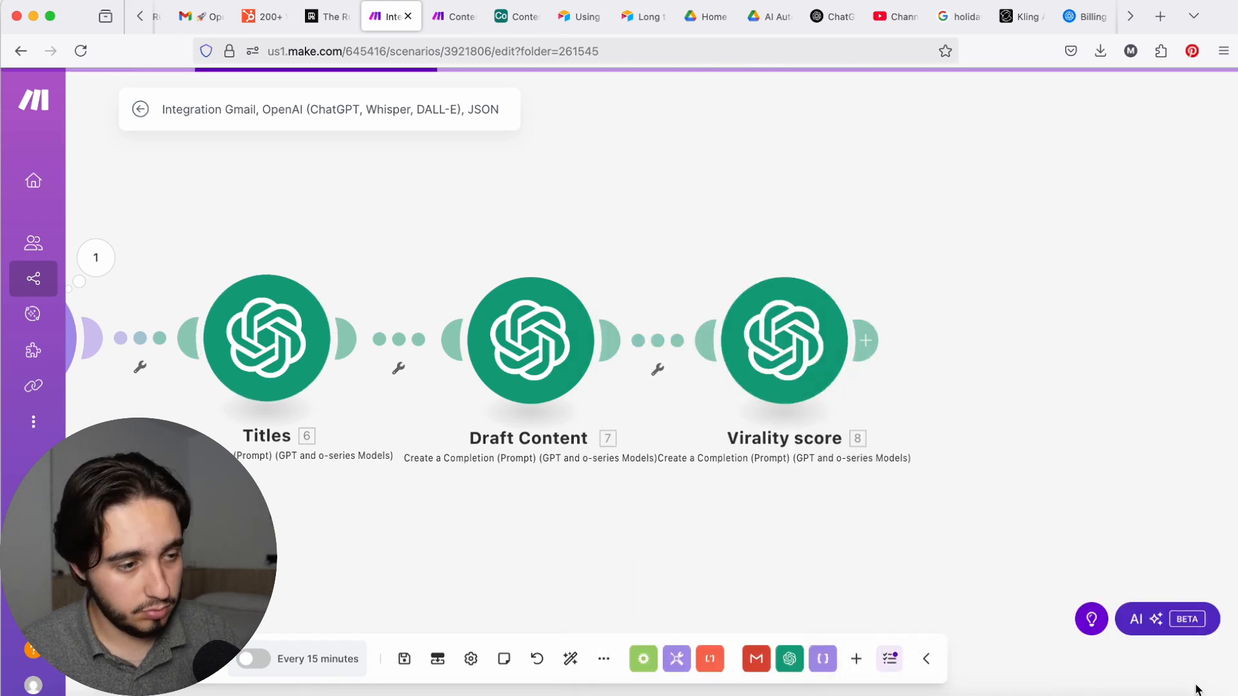
Step: Add an Airtable Create a Record module after Virality score and choose the new Airtable connection for it
{"action": "left_click", "coordinate": [867, 342]}
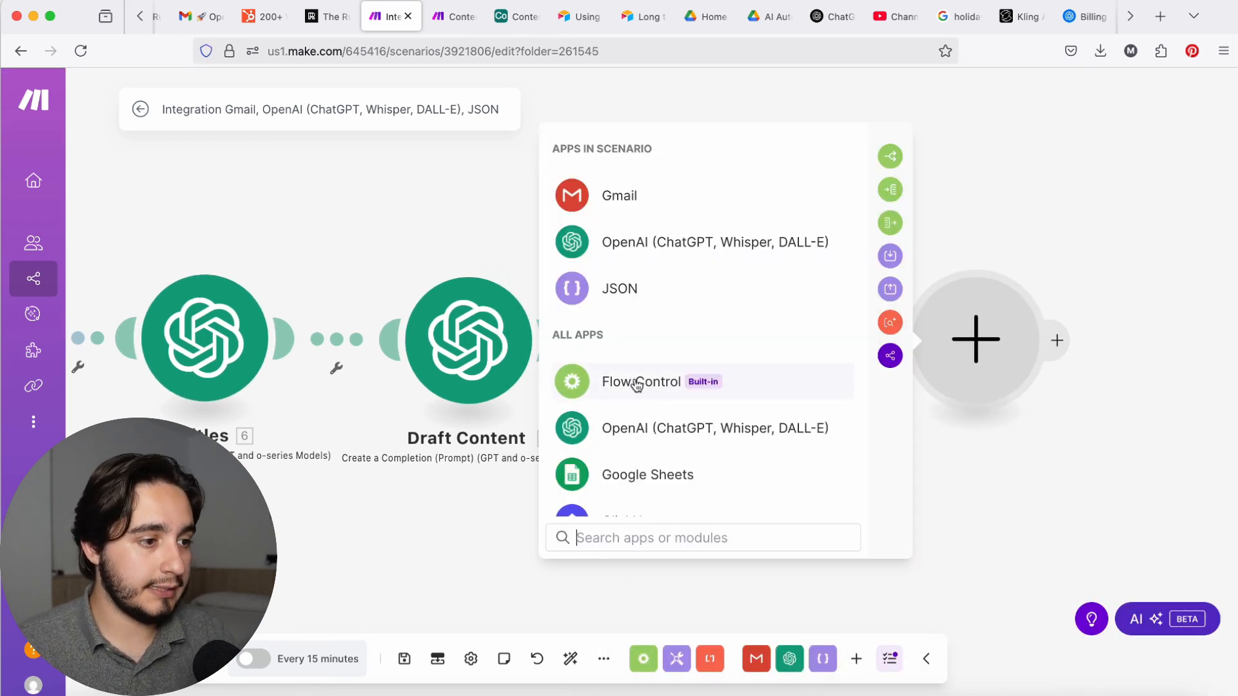
{"action": "scroll", "coordinate": [638, 381], "scroll_direction": "down", "scroll_amount": 5}
{"action": "type", "text": "air"}
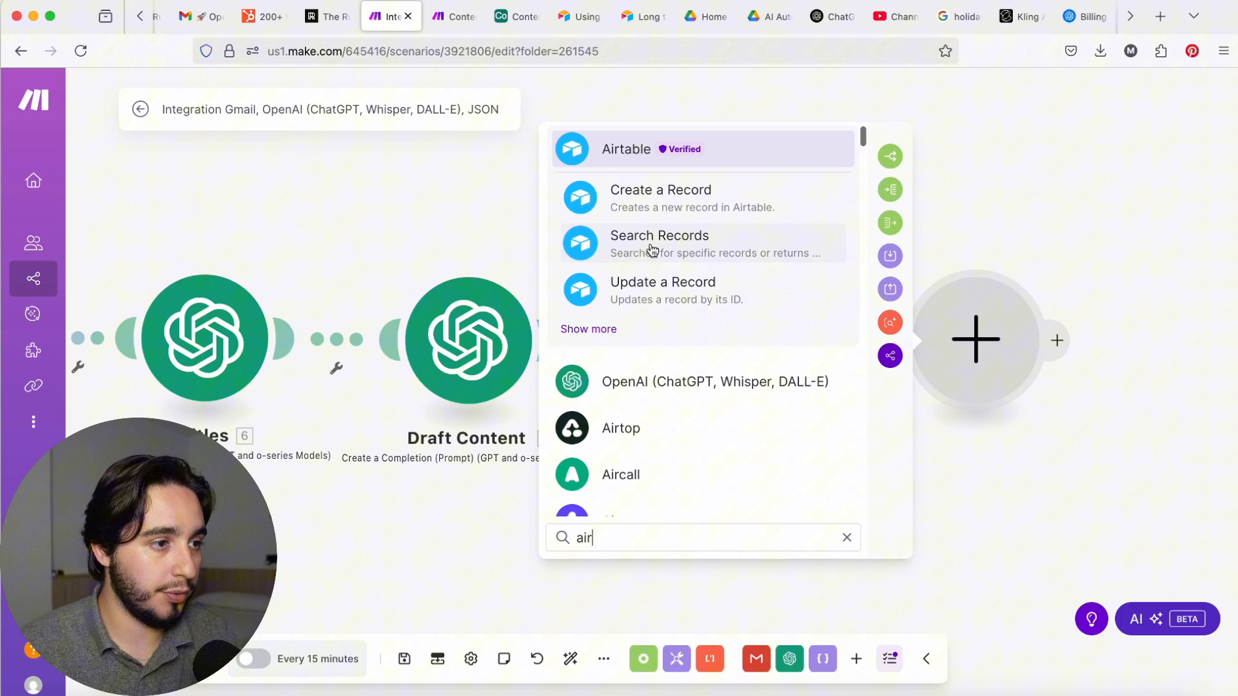
{"action": "left_click", "coordinate": [652, 198]}
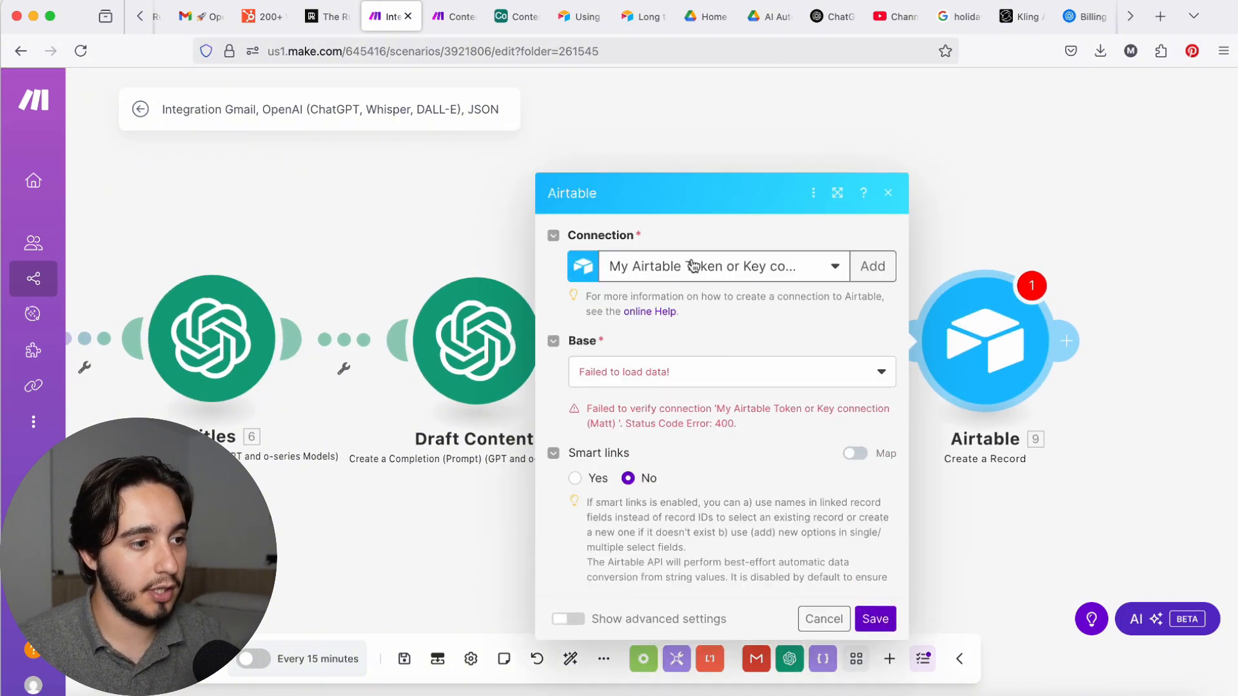
{"action": "left_click", "coordinate": [724, 197]}
{"action": "left_click", "coordinate": [724, 243]}
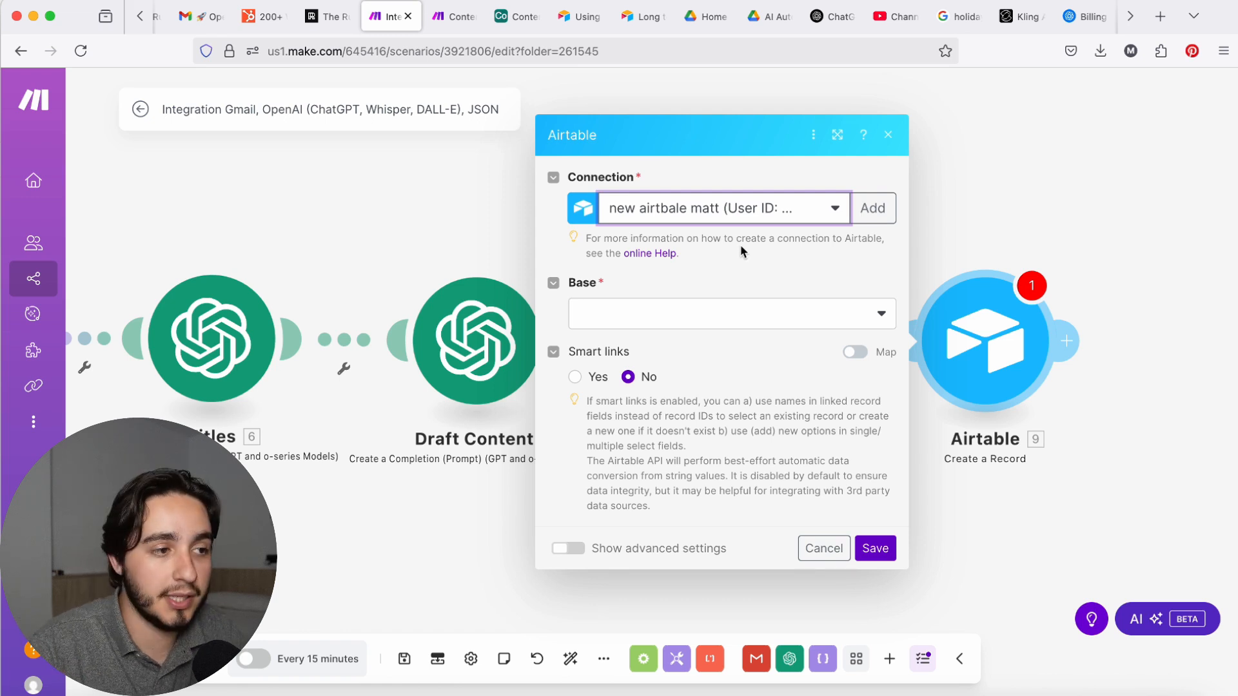
Step: Set both the base and the table of the Airtable record to Content Base
{"action": "left_click", "coordinate": [671, 314]}
{"action": "left_click", "coordinate": [671, 349]}
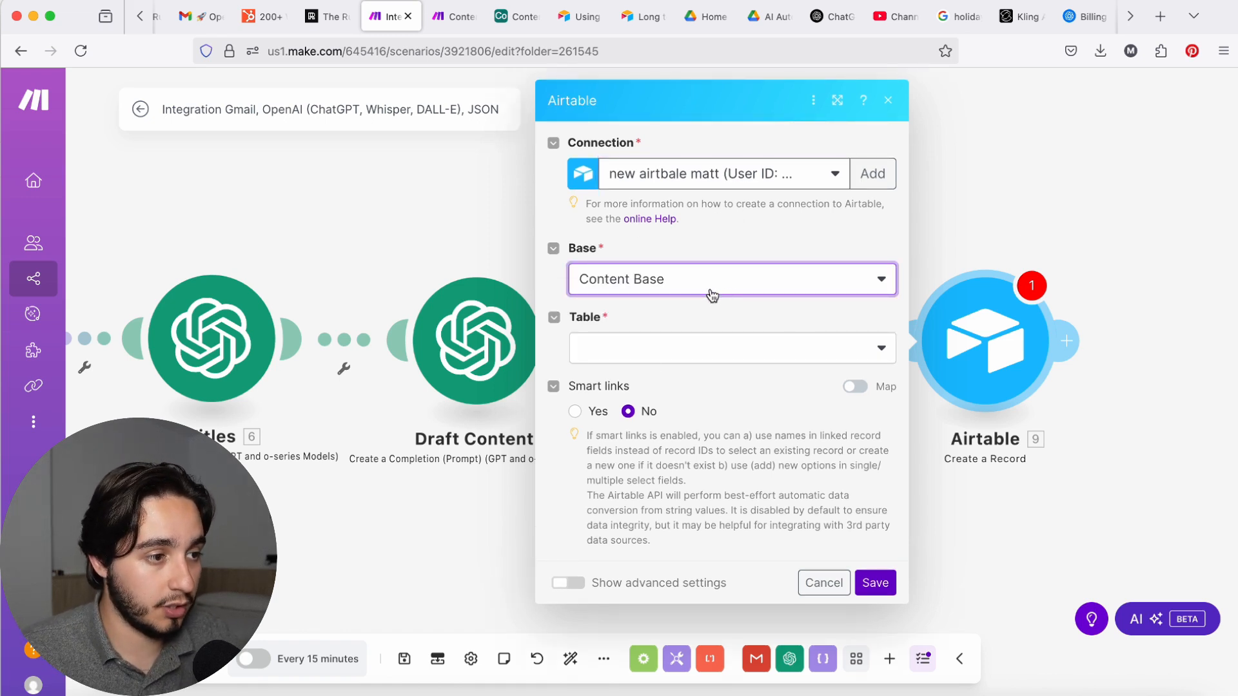
{"action": "left_click", "coordinate": [616, 360]}
{"action": "left_click", "coordinate": [642, 377]}
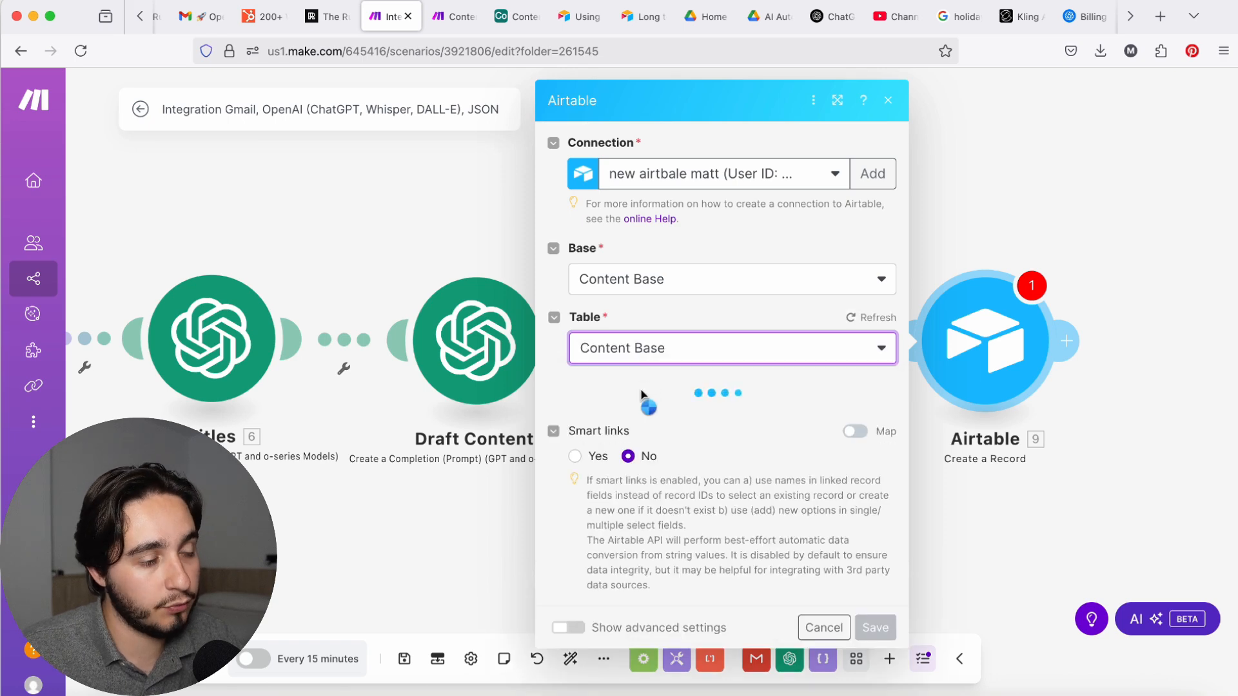
Step: Map the record's Internal Title field to the JSON module's internal_title value
{"action": "scroll", "coordinate": [658, 387], "scroll_direction": "down", "scroll_amount": 2}
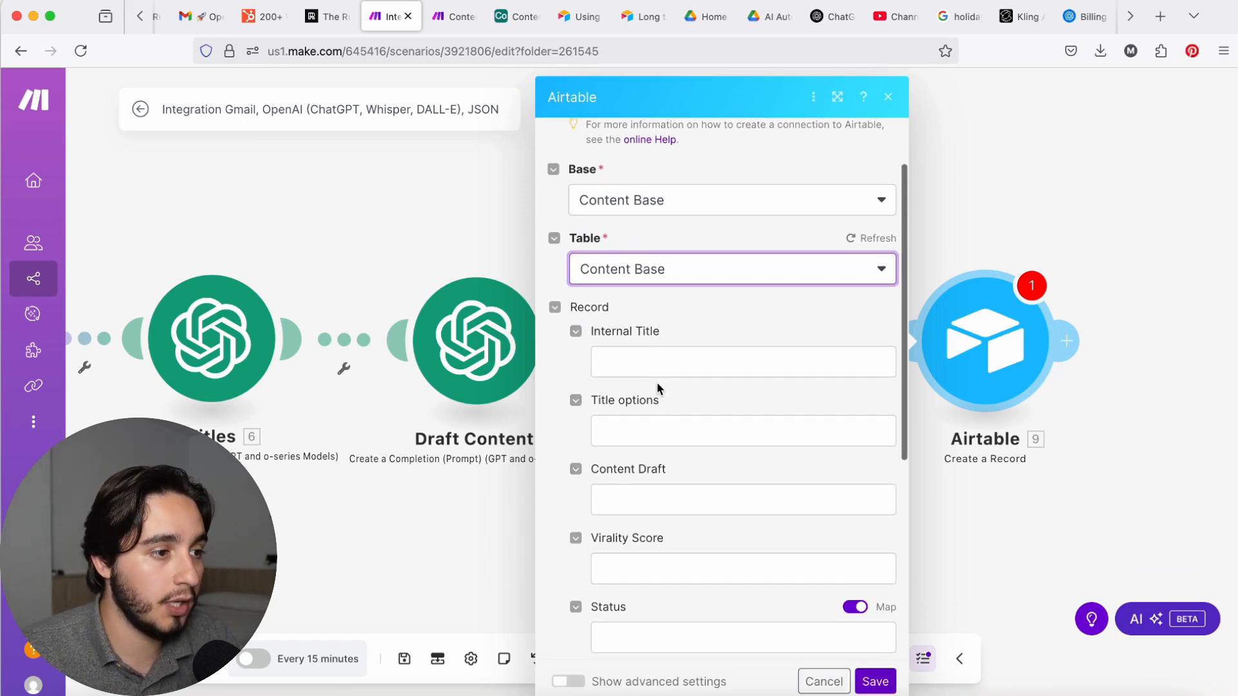
{"action": "left_click", "coordinate": [648, 362]}
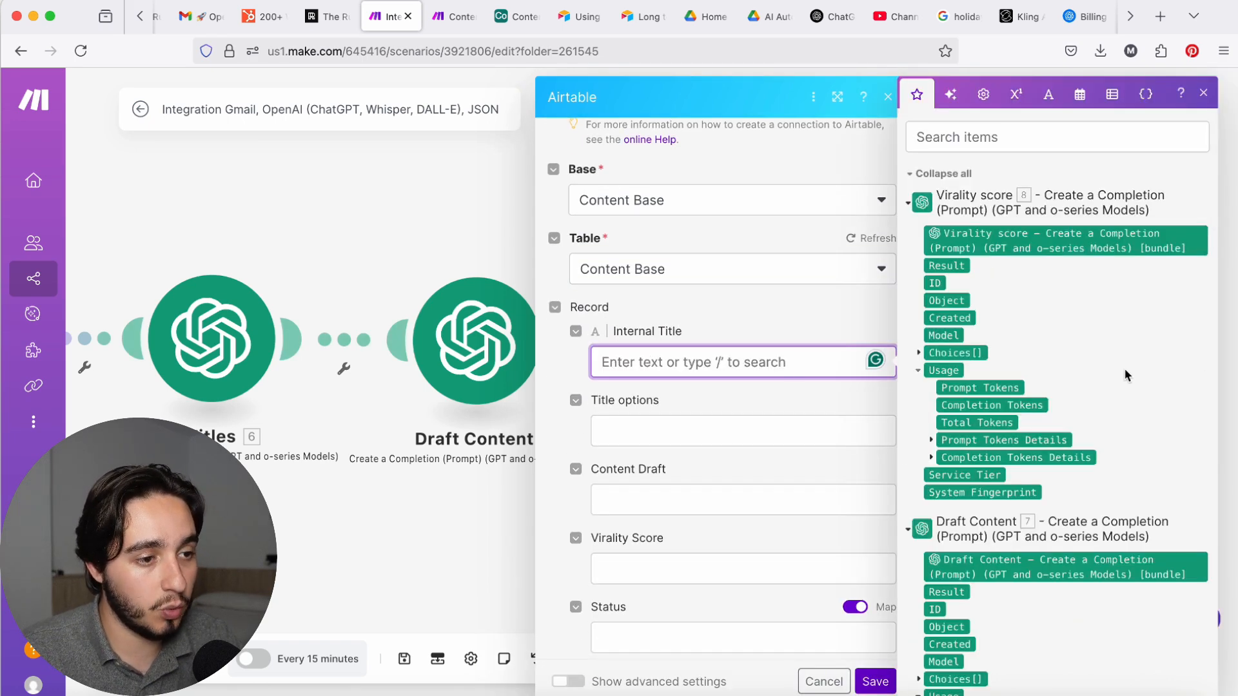
{"action": "left_click", "coordinate": [909, 203]}
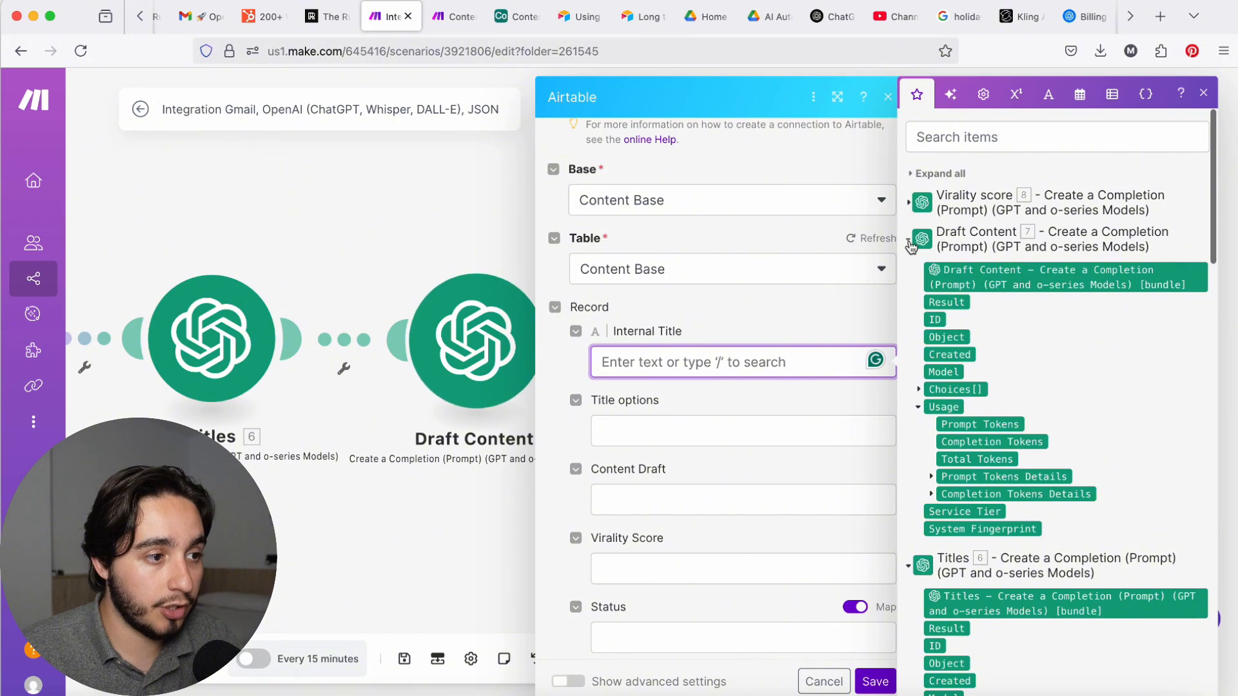
{"action": "left_click", "coordinate": [909, 239]}
{"action": "scroll", "coordinate": [958, 554], "scroll_direction": "down", "scroll_amount": 3}
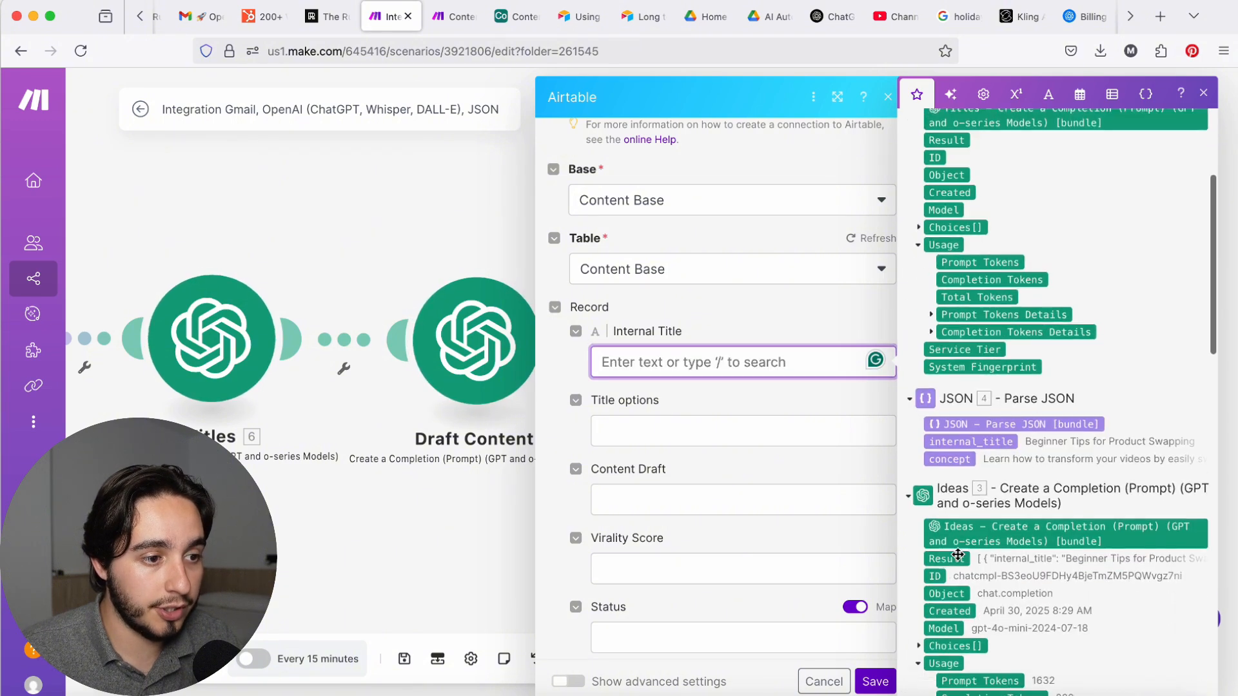
{"action": "left_click", "coordinate": [942, 443]}
Step: Map the record's Title options field to the Titles module's Choices Message Content
{"action": "left_click", "coordinate": [610, 432]}
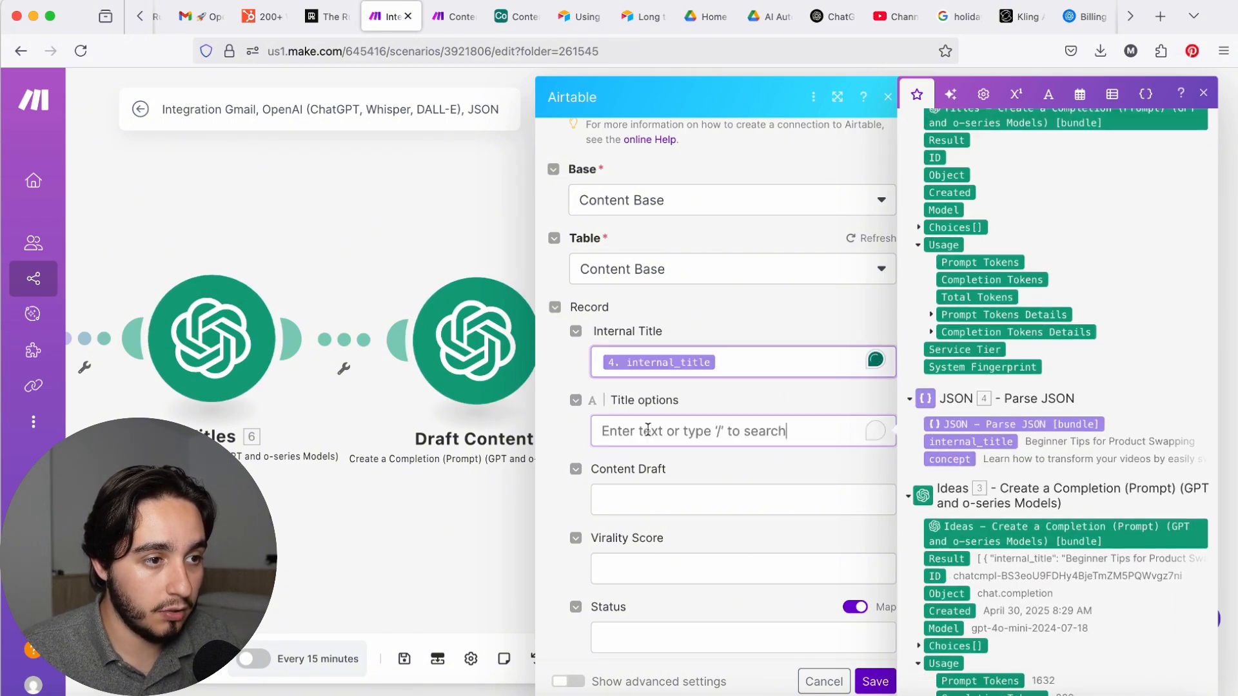
{"action": "scroll", "coordinate": [1084, 310], "scroll_direction": "up", "scroll_amount": 5}
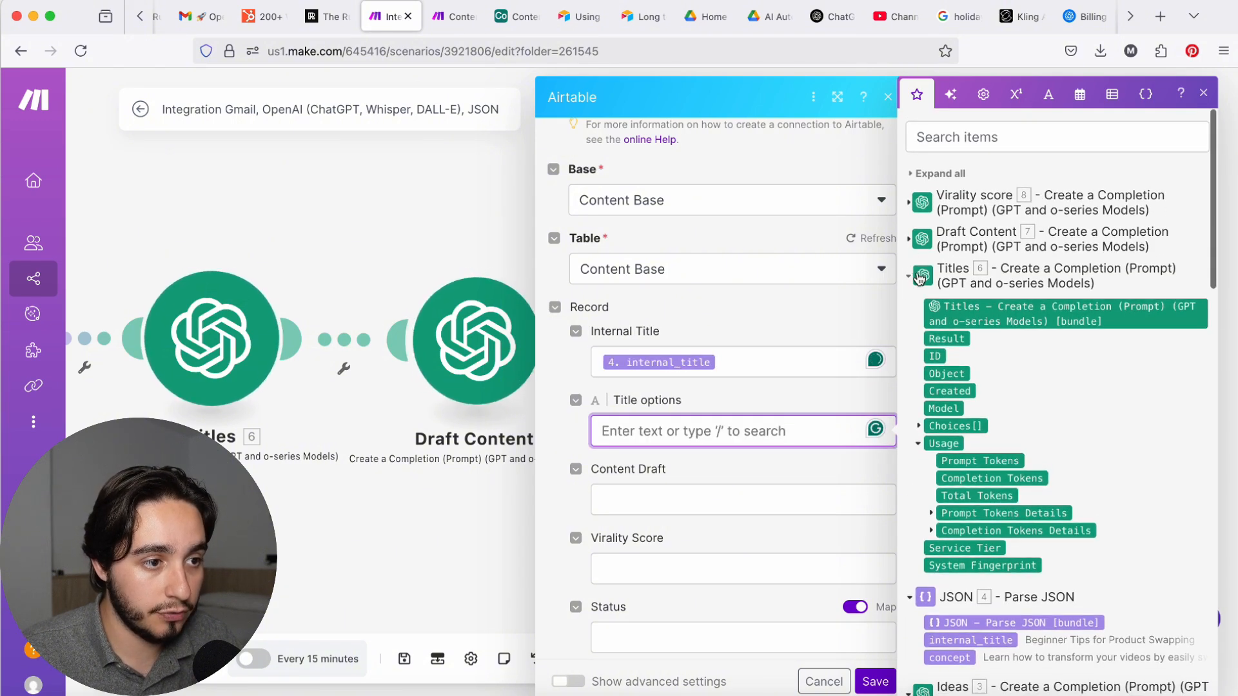
{"action": "left_click", "coordinate": [910, 276]}
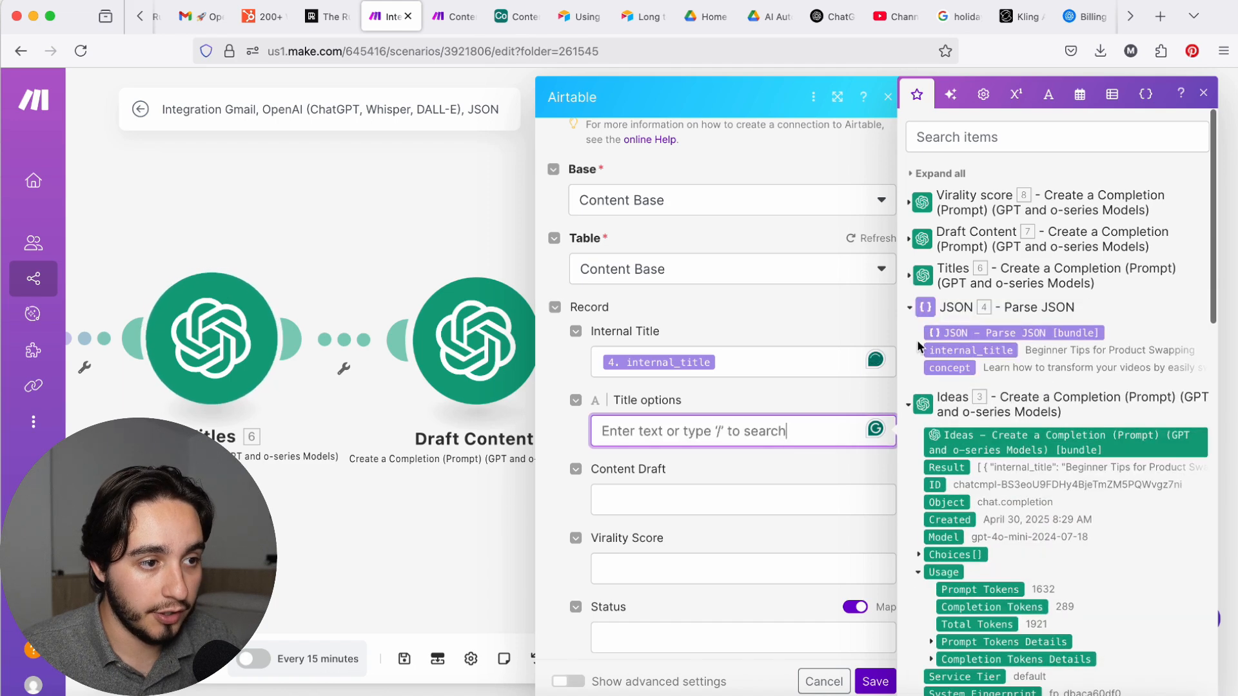
{"action": "left_click", "coordinate": [911, 277]}
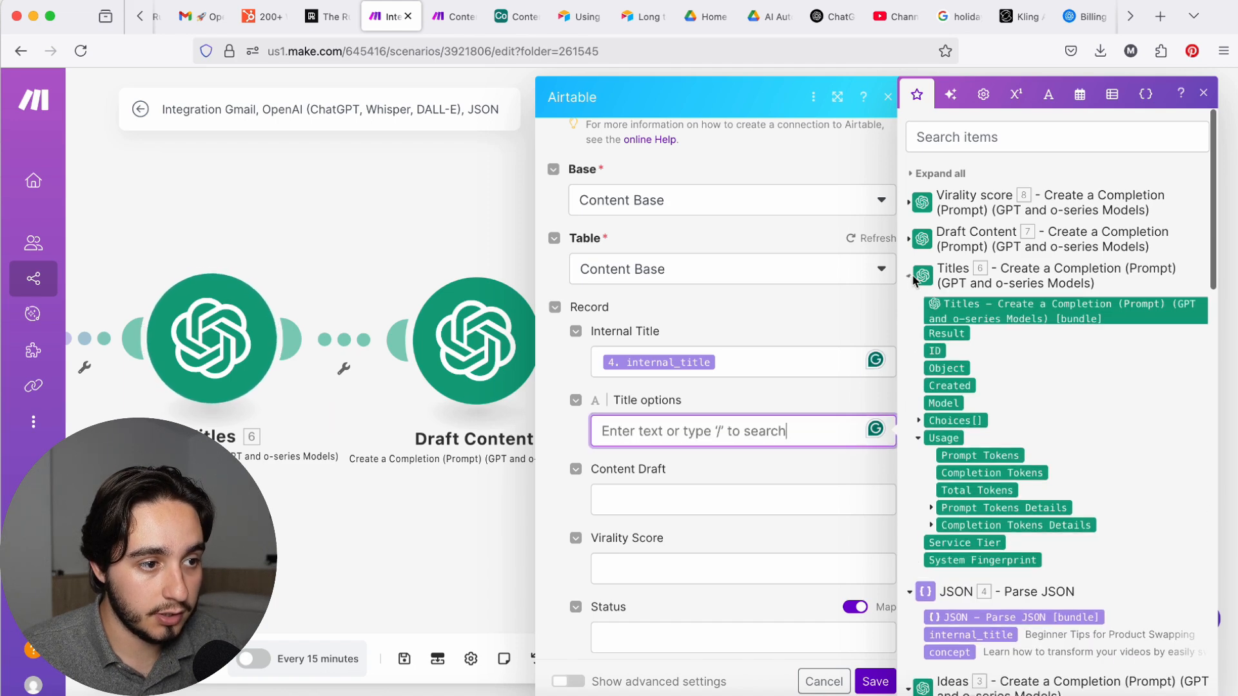
{"action": "left_click", "coordinate": [919, 426]}
{"action": "left_click", "coordinate": [929, 514]}
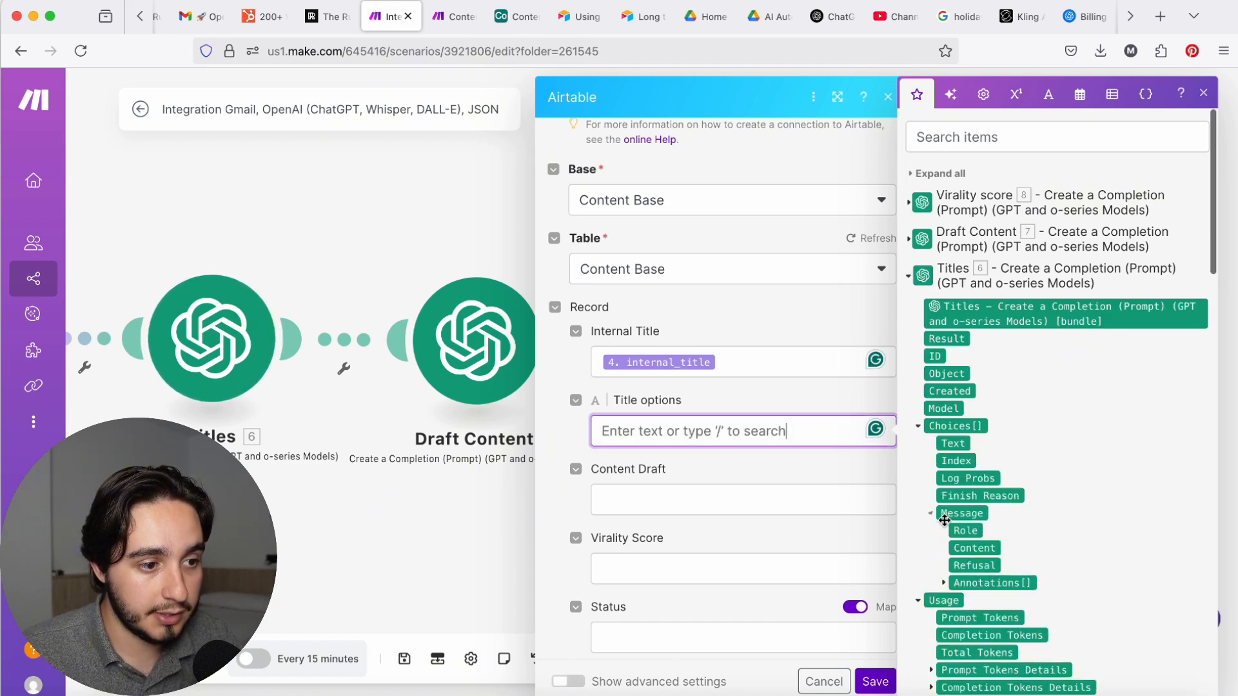
{"action": "left_click", "coordinate": [974, 548]}
{"action": "left_click", "coordinate": [908, 276]}
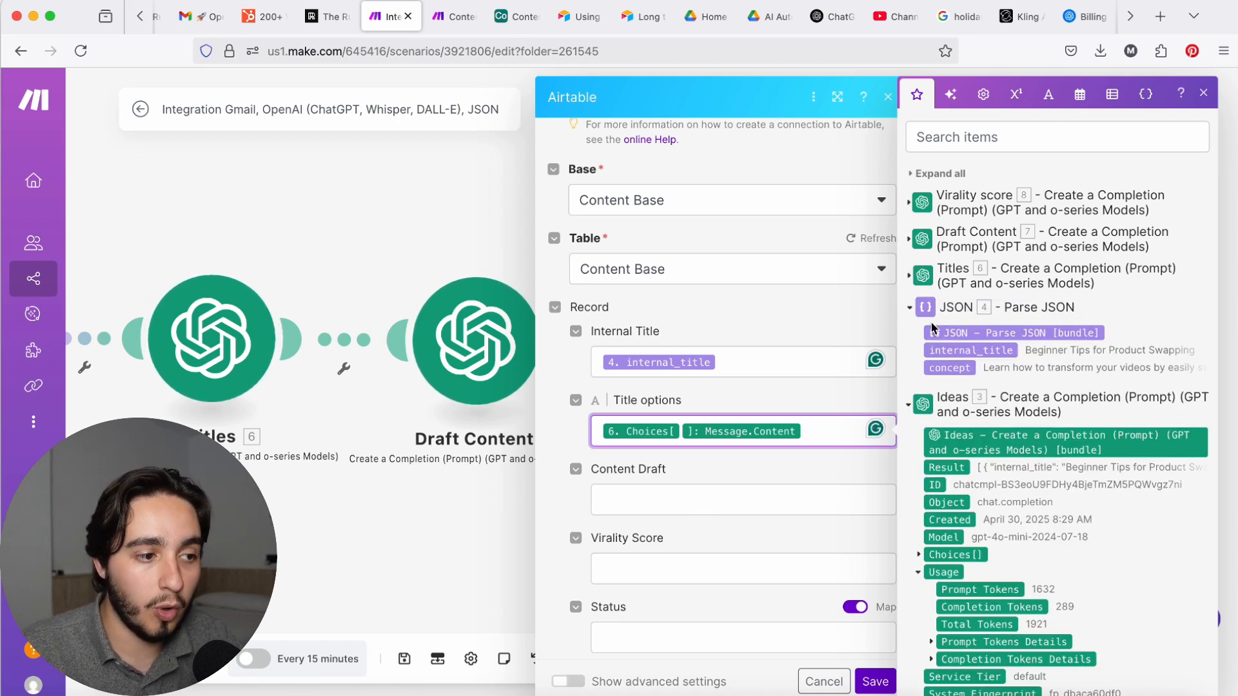
Step: Map Content Draft to the Draft Content module's Choices Message Content, and Virality Score to the Virality score module's Choices Message Content
{"action": "left_click", "coordinate": [771, 505]}
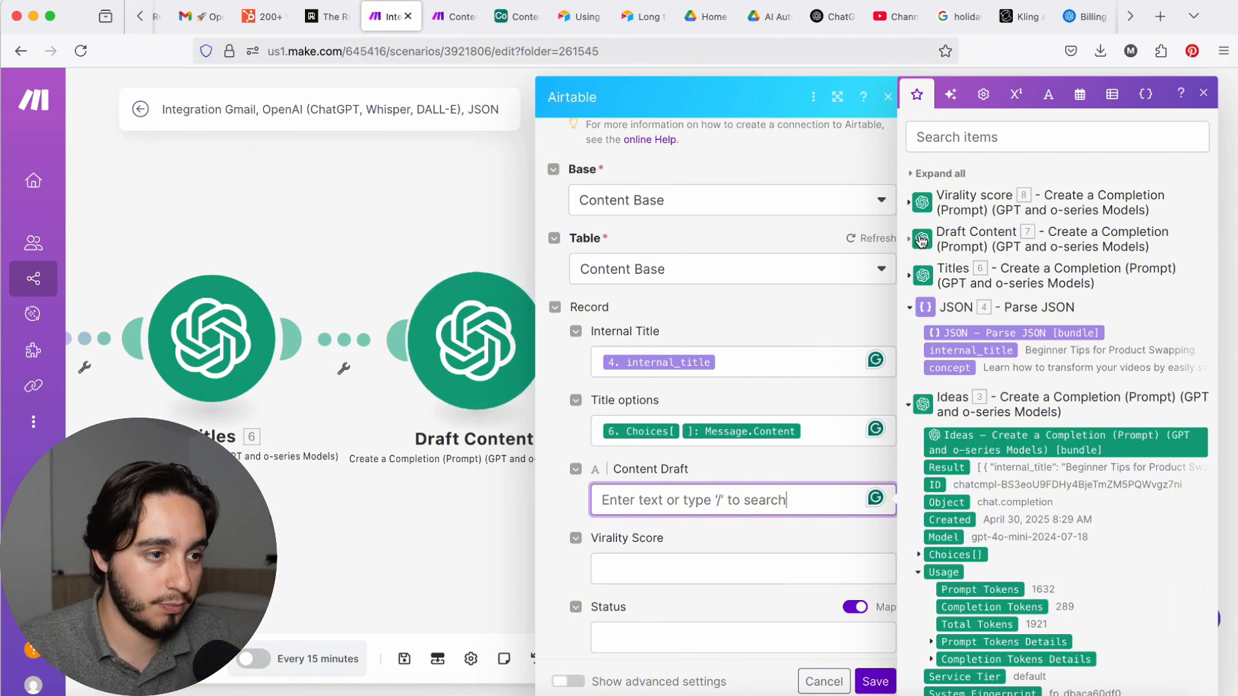
{"action": "left_click", "coordinate": [912, 243]}
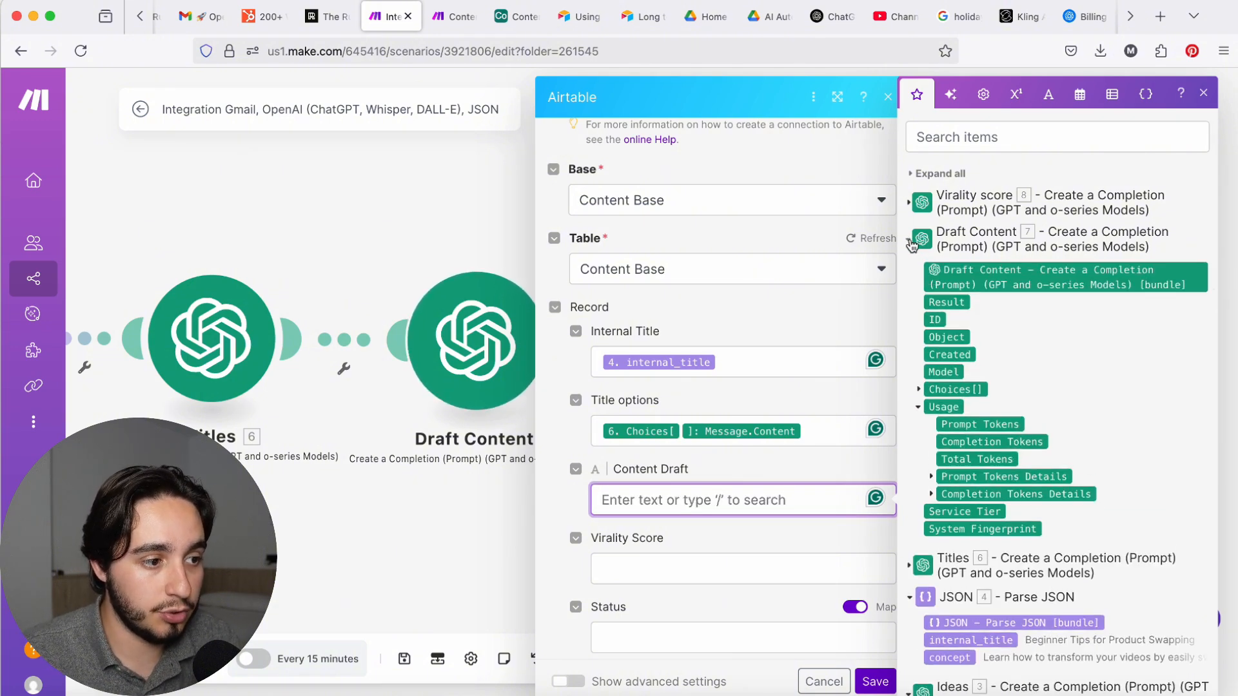
{"action": "left_click", "coordinate": [919, 390]}
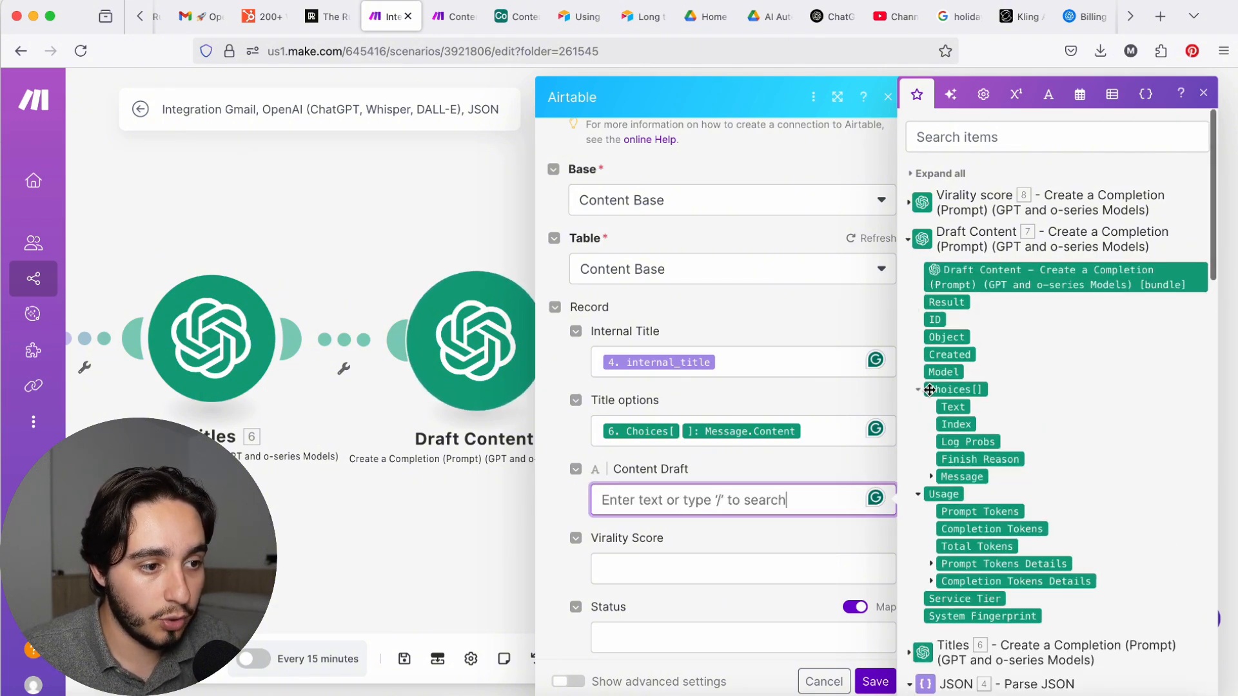
{"action": "left_click", "coordinate": [935, 477]}
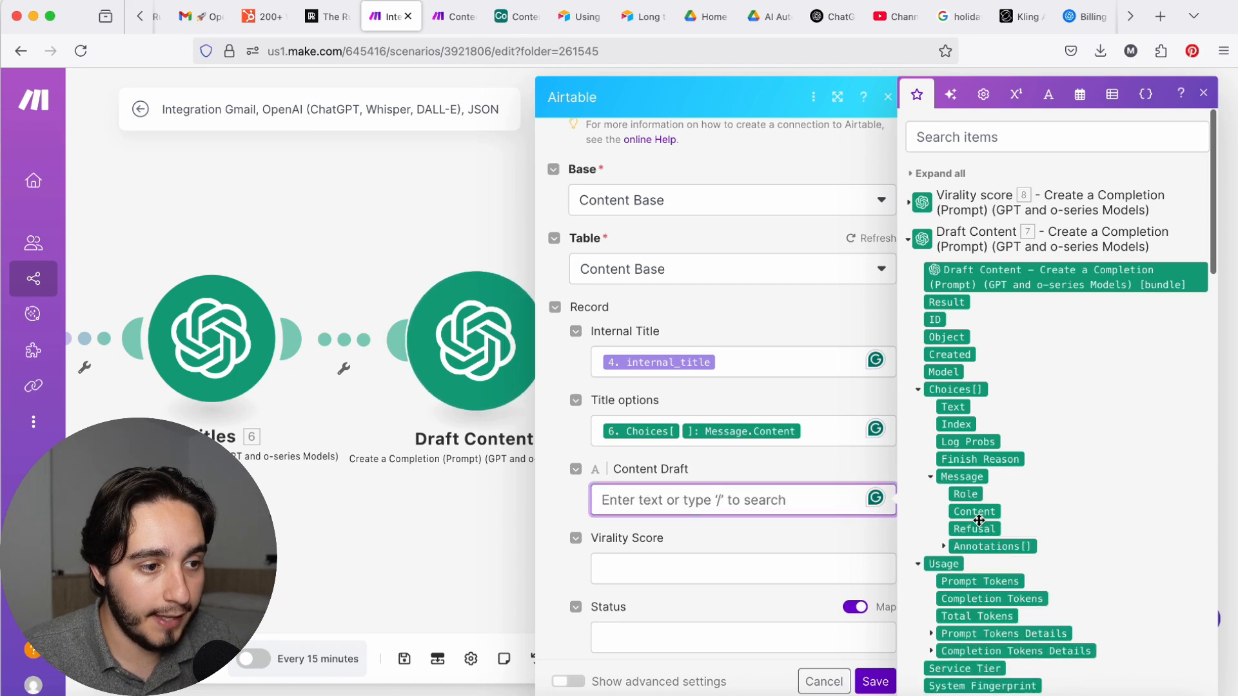
{"action": "left_click", "coordinate": [979, 513]}
{"action": "left_click", "coordinate": [909, 239]}
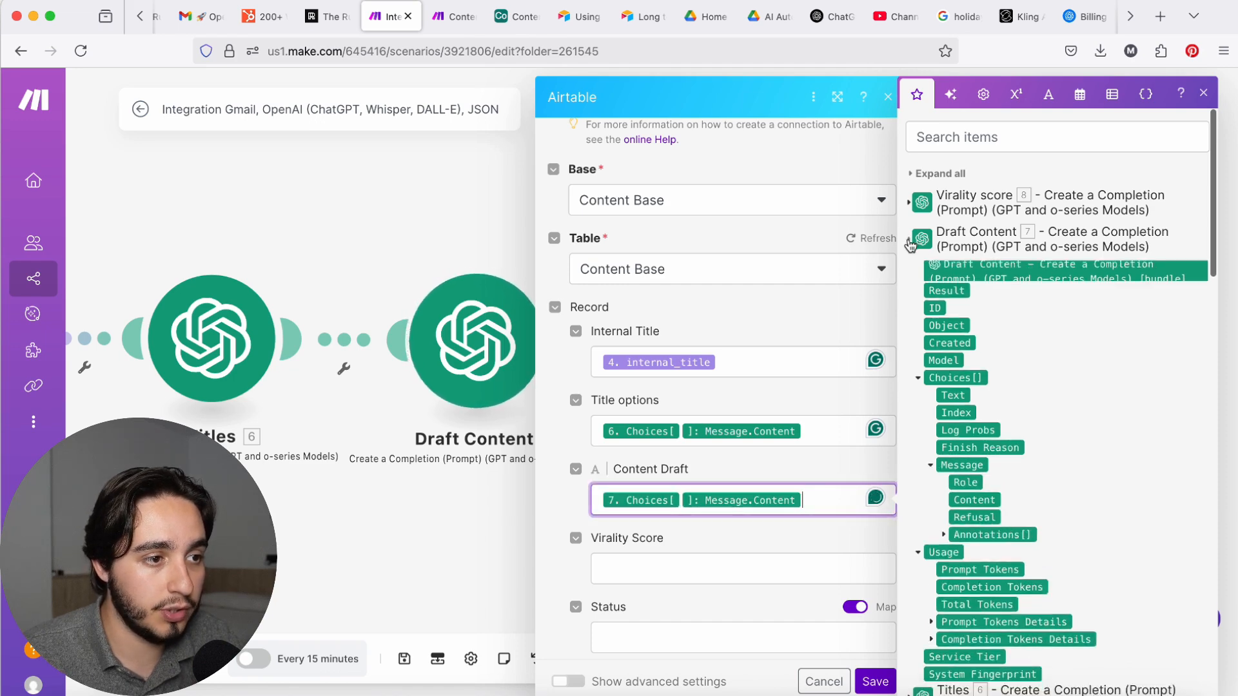
Step: Turn off mapping for Status and Content Source, setting Status to Idea and Content Source to Newsletter
{"action": "scroll", "coordinate": [883, 334], "scroll_direction": "down", "scroll_amount": 3}
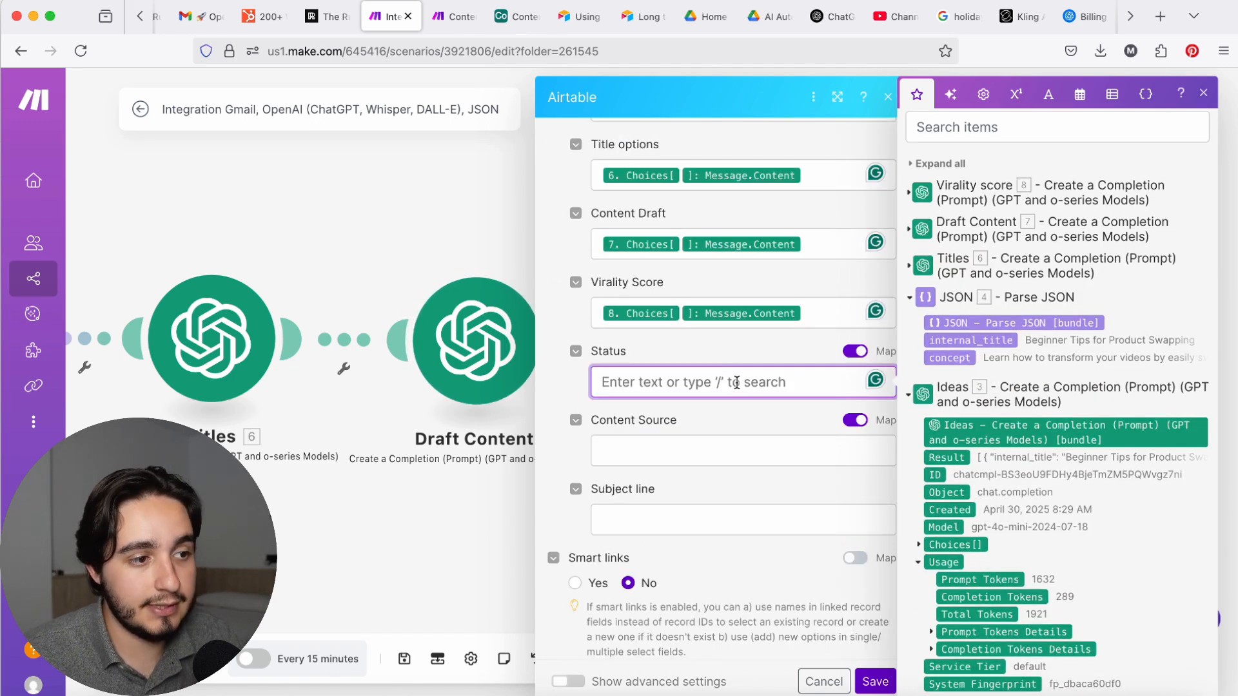
{"action": "left_click", "coordinate": [856, 351]}
{"action": "left_click", "coordinate": [864, 384]}
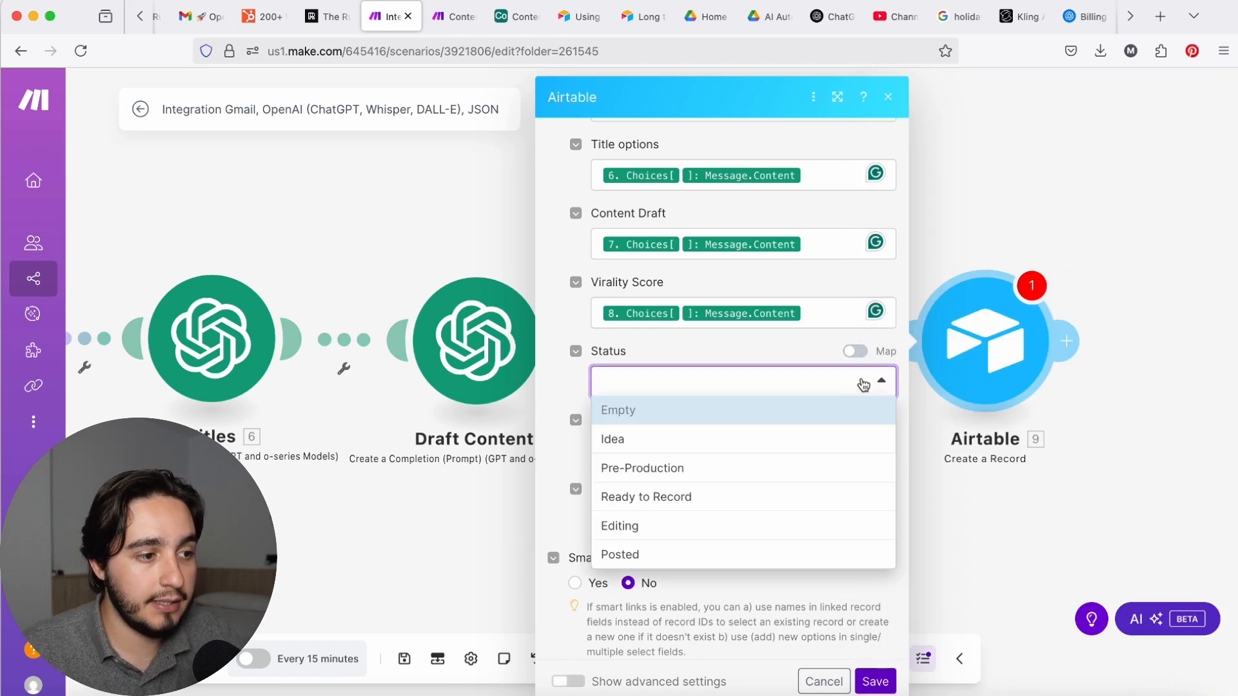
{"action": "left_click", "coordinate": [764, 437]}
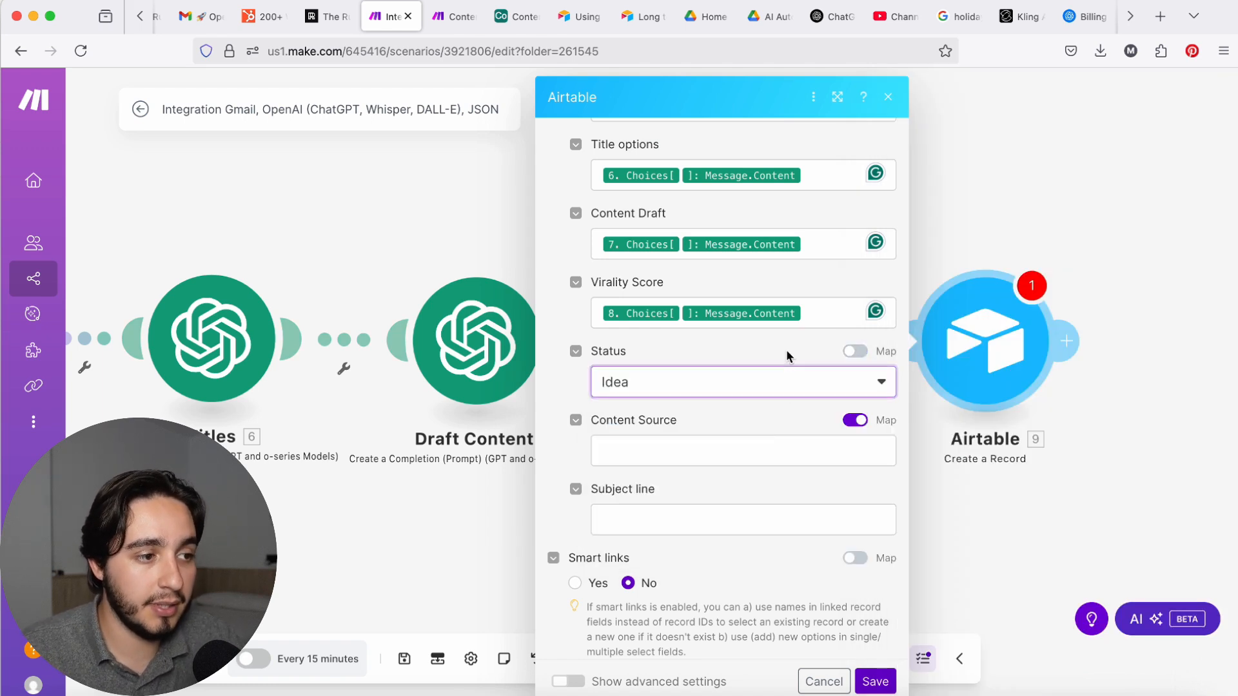
{"action": "left_click", "coordinate": [849, 430]}
{"action": "left_click", "coordinate": [850, 455]}
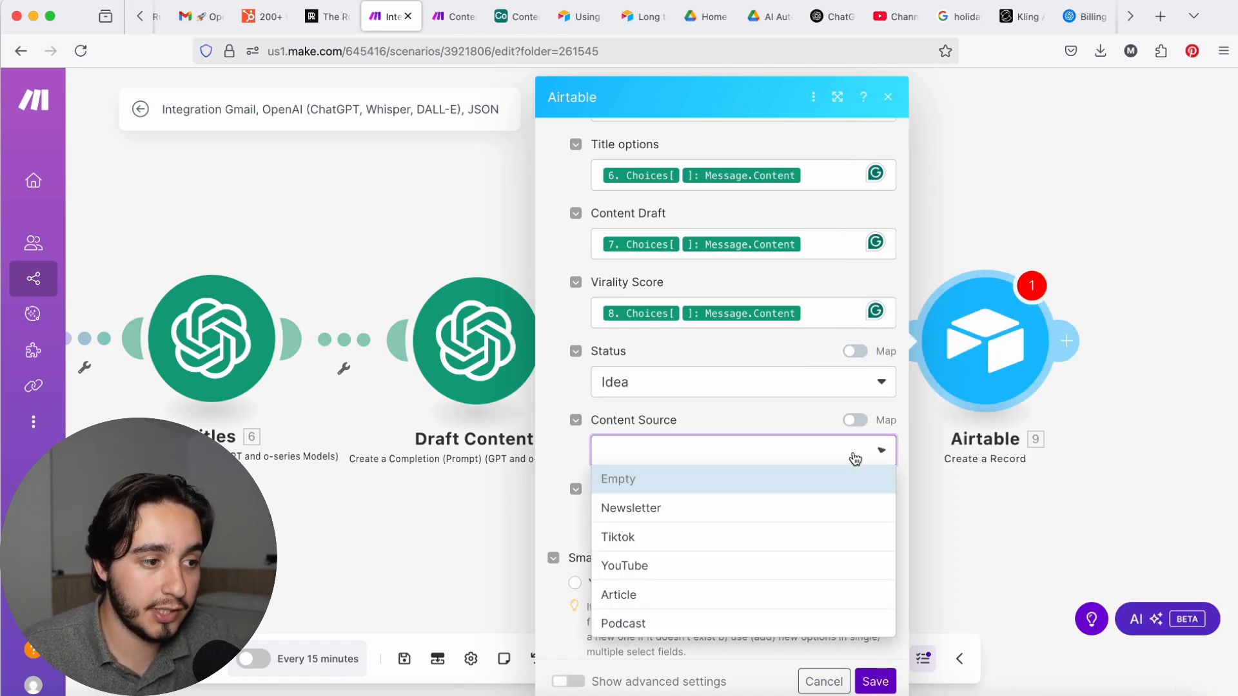
{"action": "left_click", "coordinate": [703, 512]}
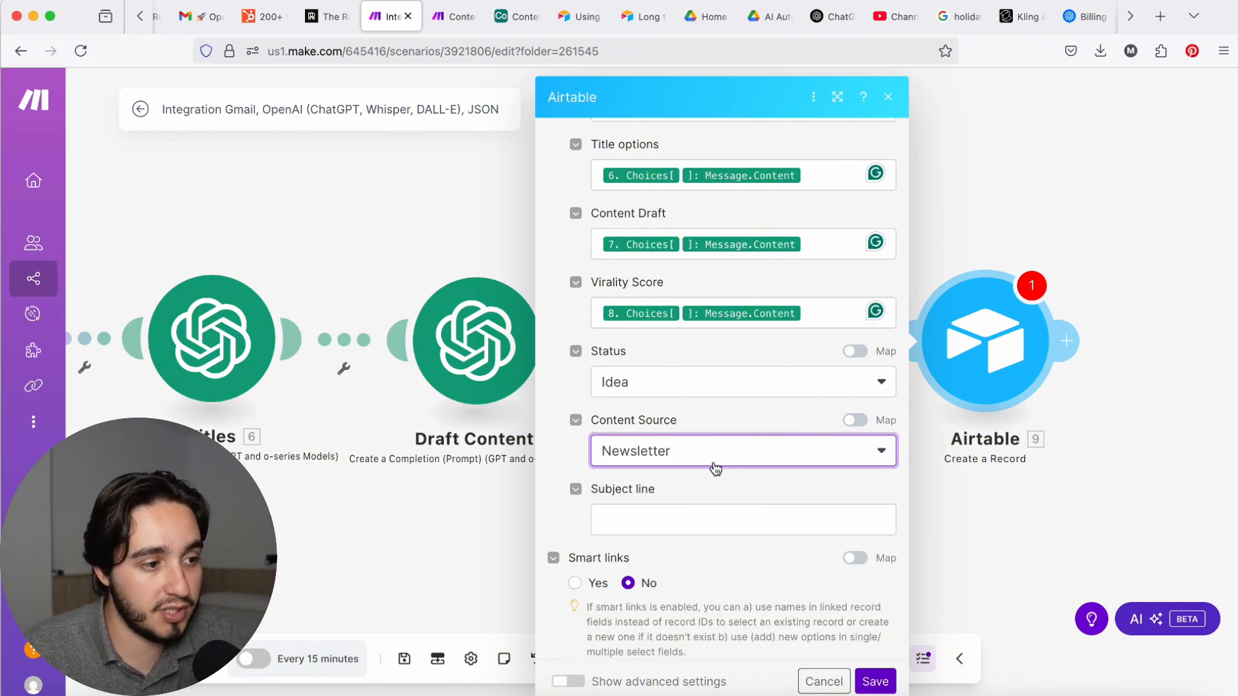
Step: Map the record's Subject line field to the Gmail module's Subject and save the Airtable module
{"action": "left_click", "coordinate": [745, 524]}
{"action": "scroll", "coordinate": [1040, 484], "scroll_direction": "down", "scroll_amount": 15}
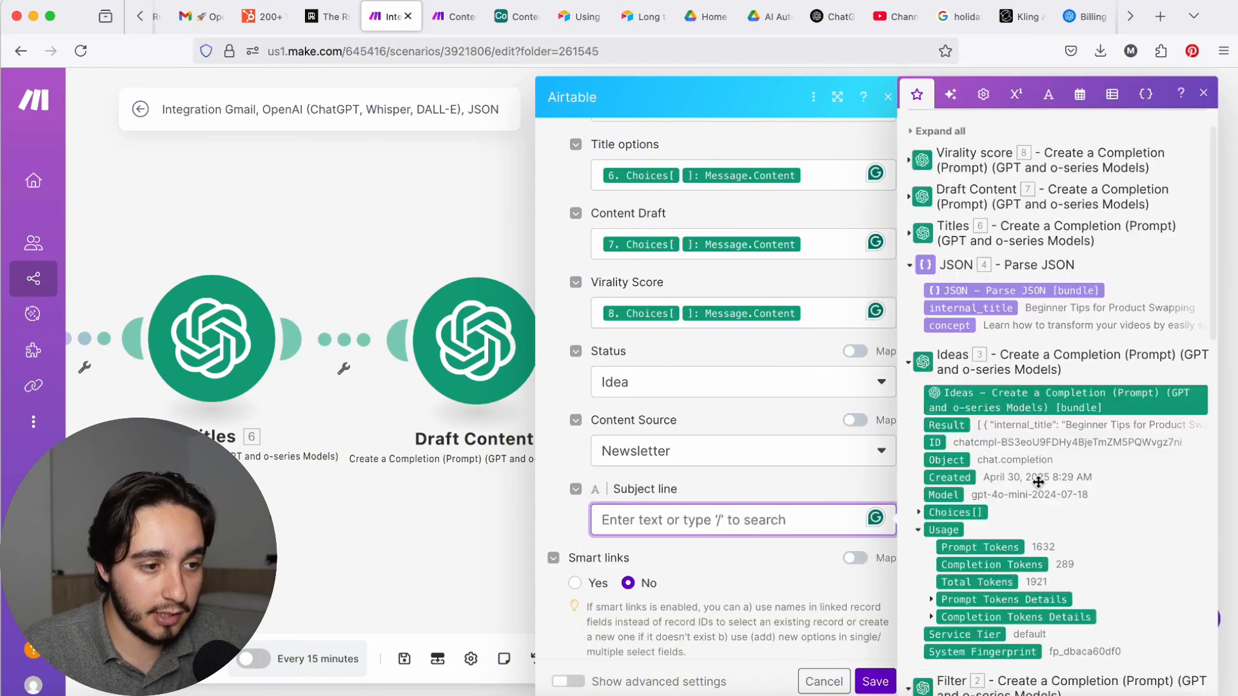
{"action": "scroll", "coordinate": [1040, 485], "scroll_direction": "down", "scroll_amount": 2}
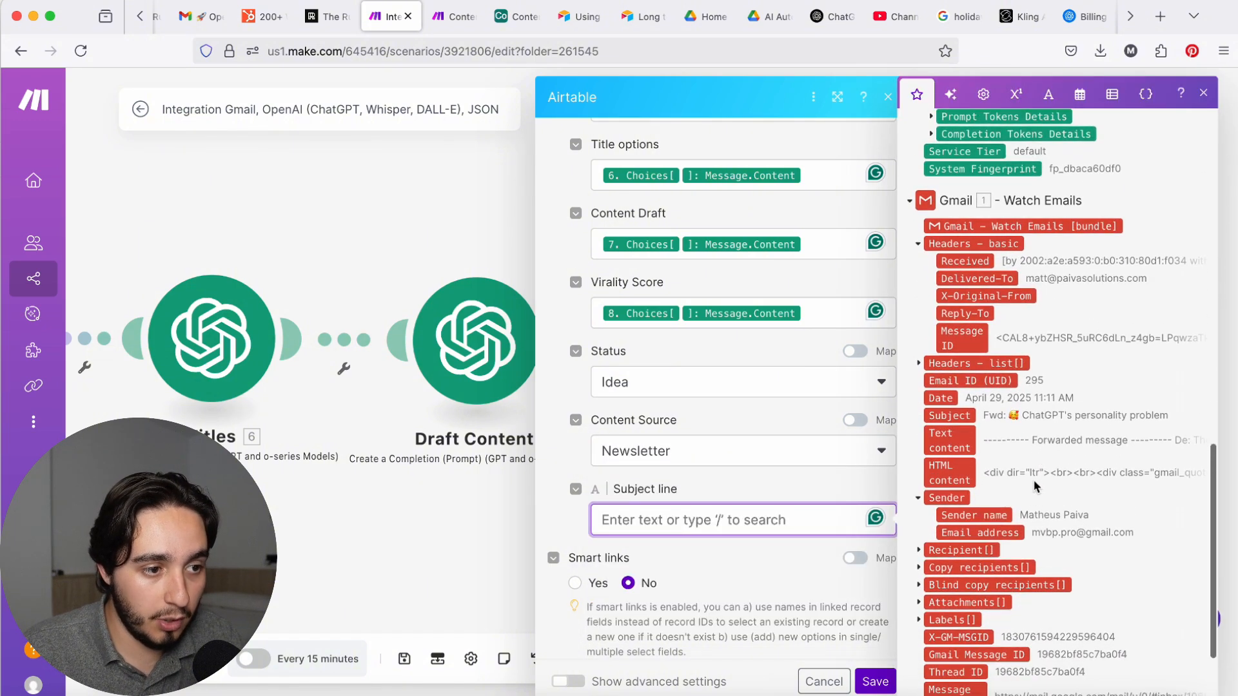
{"action": "left_click", "coordinate": [973, 415]}
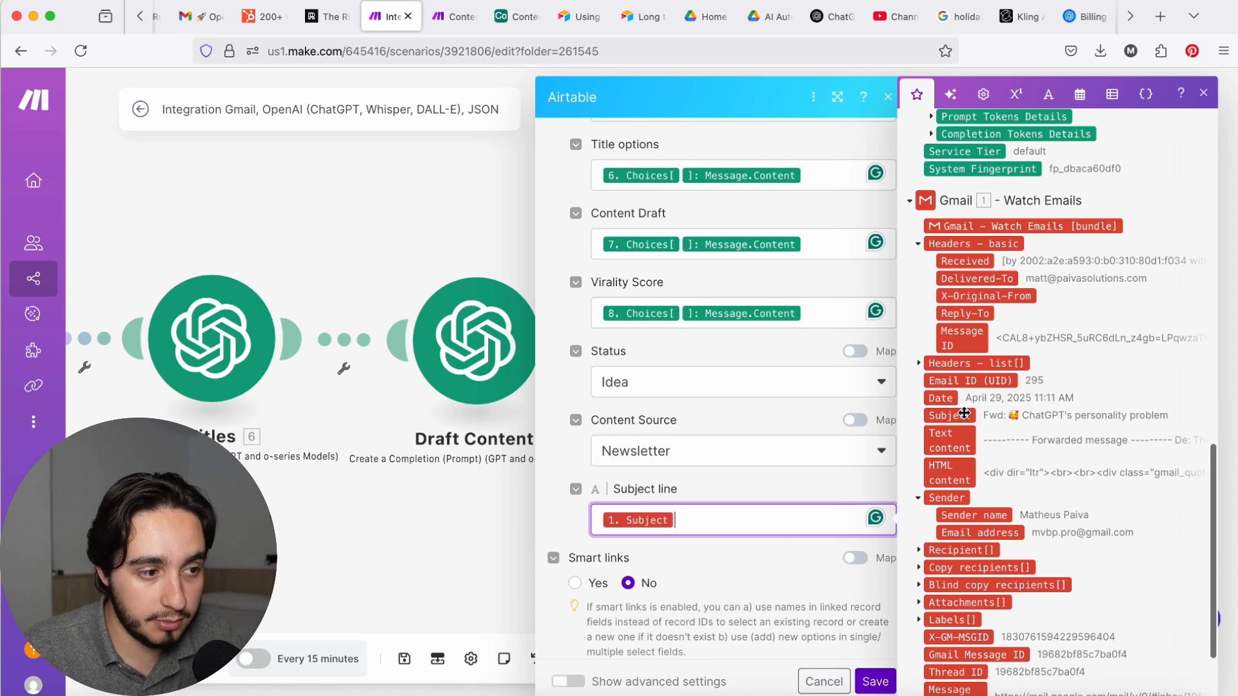
{"action": "left_click", "coordinate": [745, 539]}
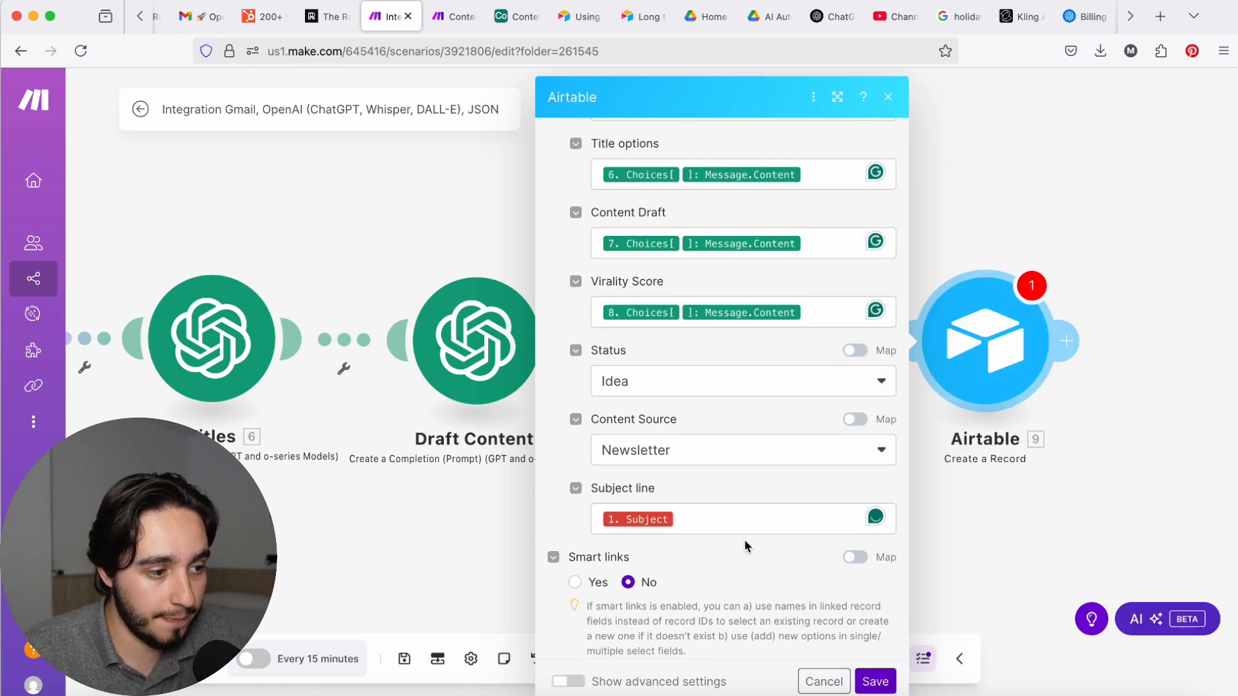
{"action": "scroll", "coordinate": [744, 540], "scroll_direction": "up", "scroll_amount": 5}
{"action": "scroll", "coordinate": [819, 612], "scroll_direction": "down", "scroll_amount": 6}
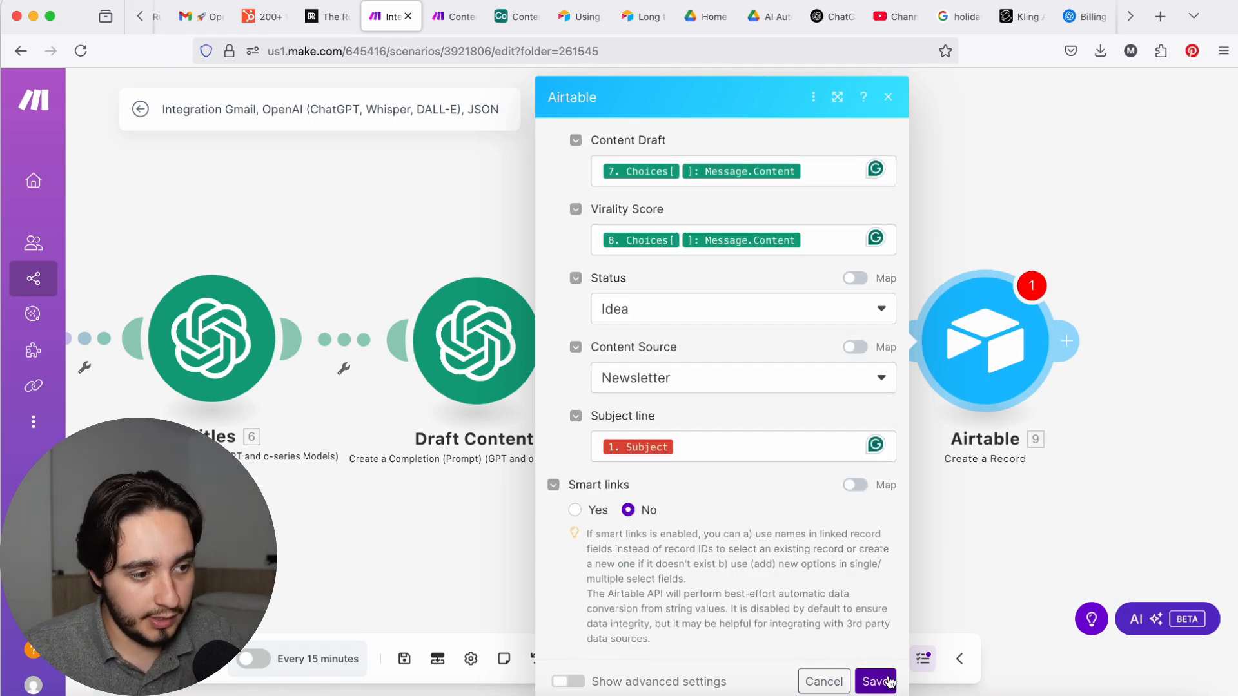
{"action": "left_click", "coordinate": [876, 682]}
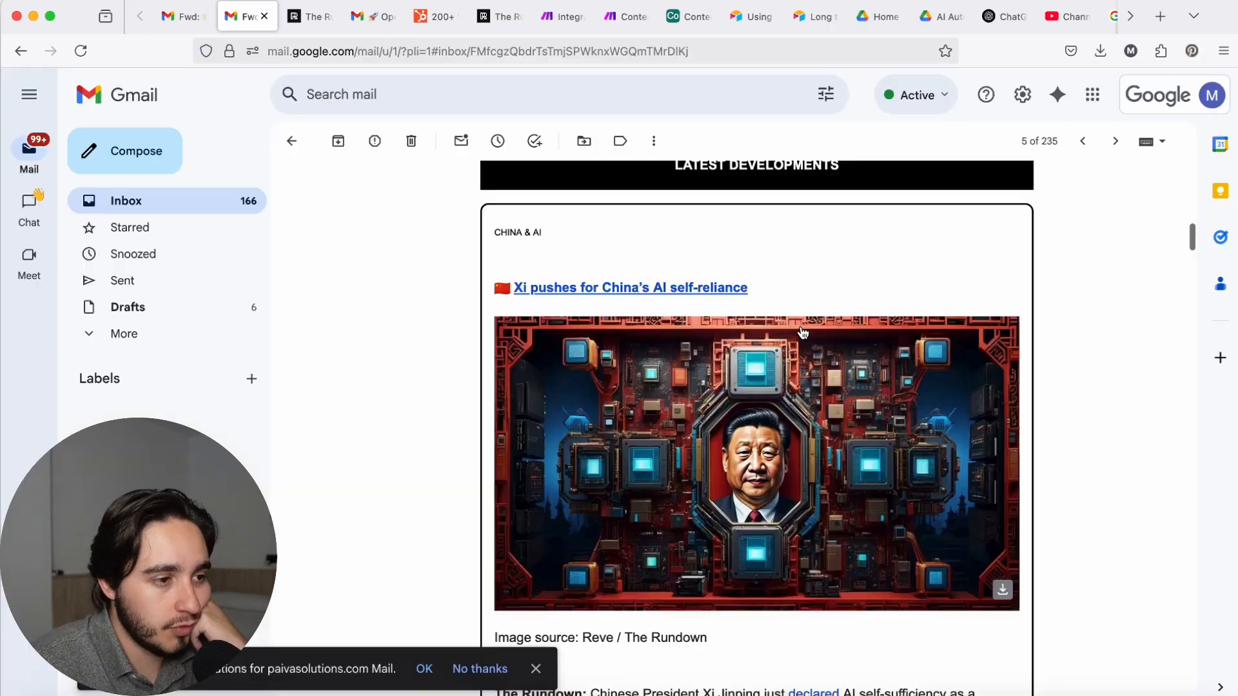
Step: Switch to Gmail and examine the forwarded The Rundown AI newsletter, especially its section on China's AI self-reliance
{"action": "scroll", "coordinate": [807, 329], "scroll_direction": "up", "scroll_amount": 10}
{"action": "scroll", "coordinate": [806, 329], "scroll_direction": "down", "scroll_amount": 4}
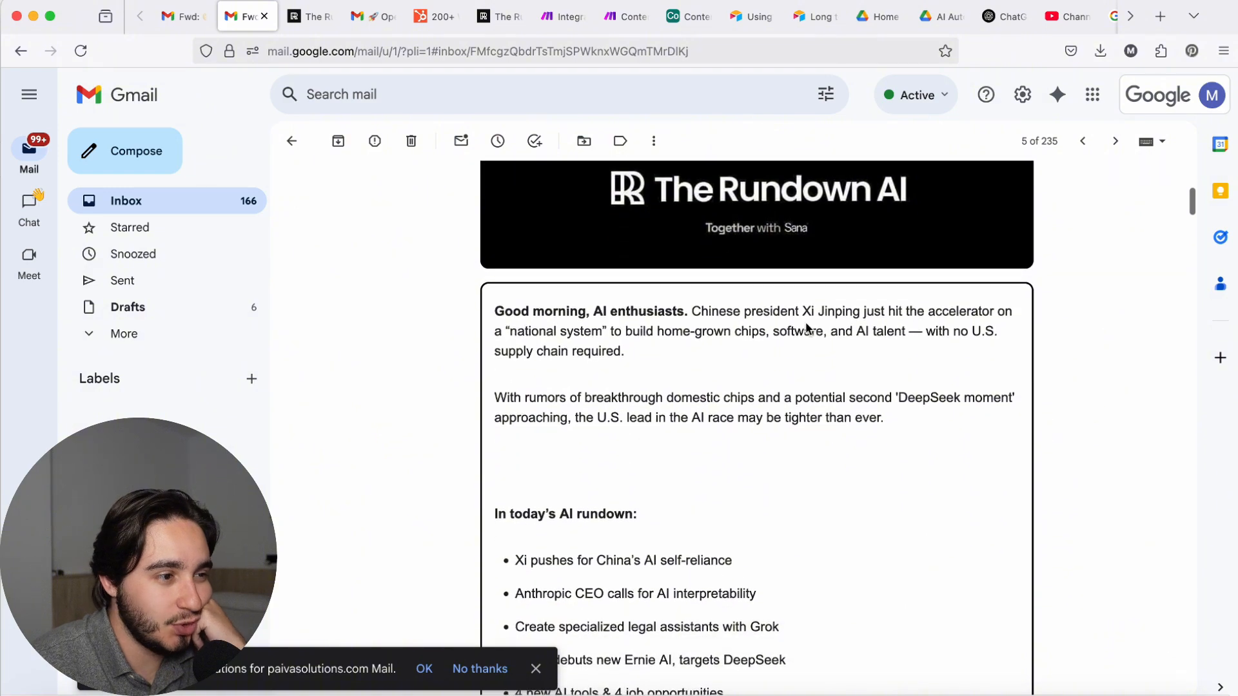
{"action": "scroll", "coordinate": [807, 329], "scroll_direction": "down", "scroll_amount": 8}
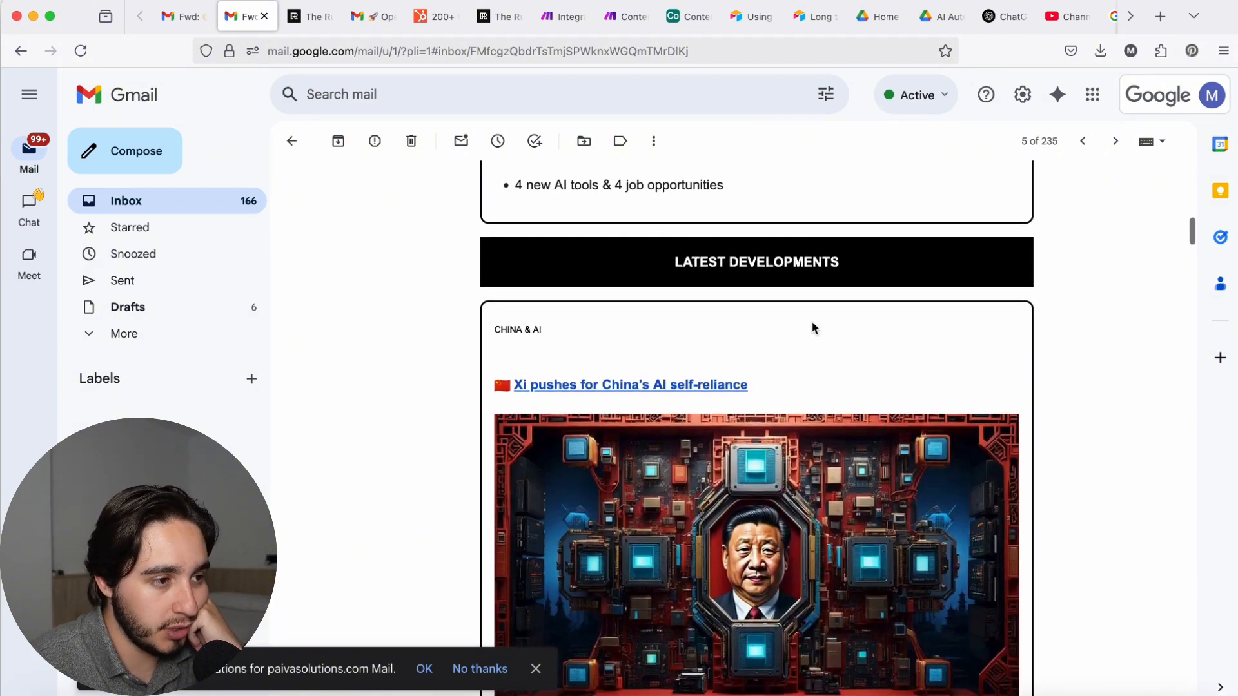
{"action": "scroll", "coordinate": [812, 328], "scroll_direction": "down", "scroll_amount": 10}
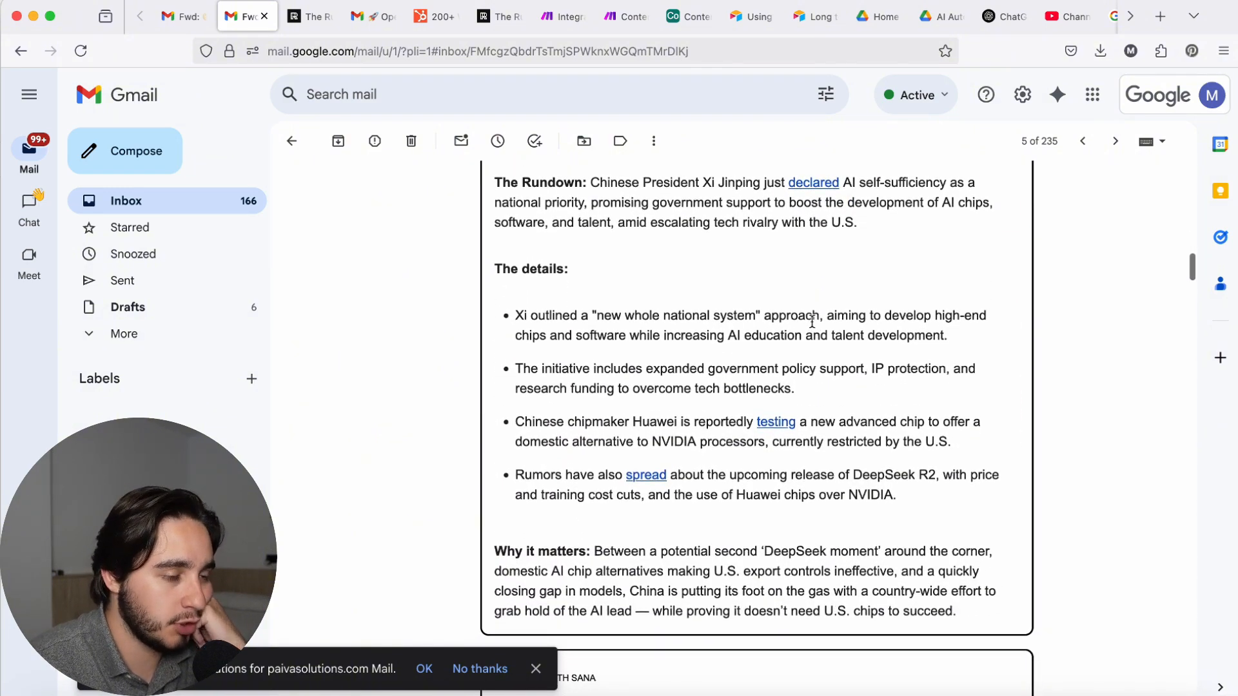
{"action": "scroll", "coordinate": [812, 323], "scroll_direction": "up", "scroll_amount": 7}
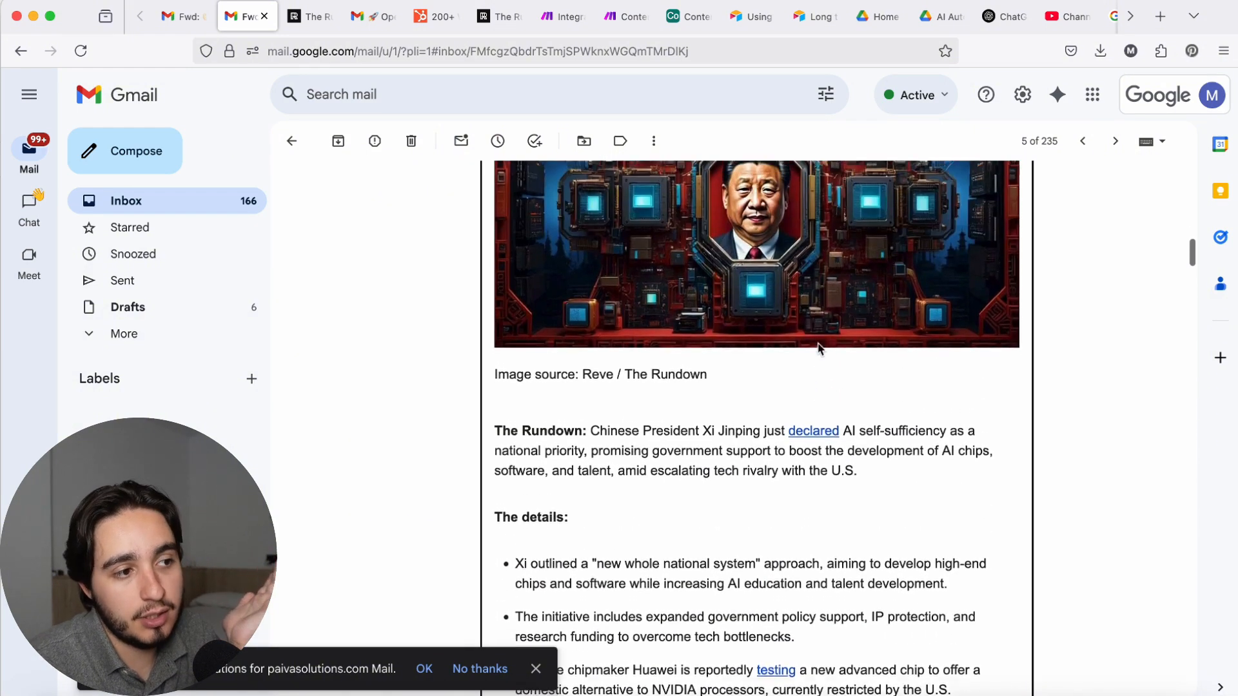
{"action": "scroll", "coordinate": [806, 341], "scroll_direction": "up", "scroll_amount": 1}
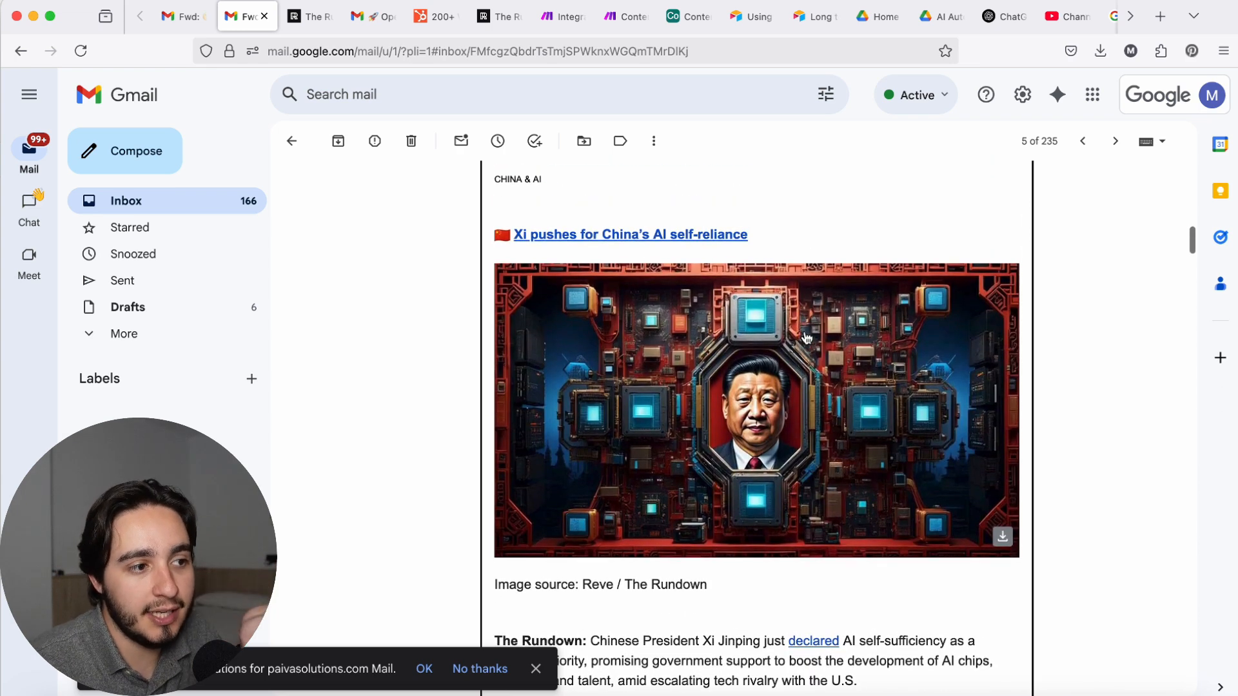
{"action": "left_click_drag", "start_coordinate": [783, 243], "coordinate": [518, 232]}
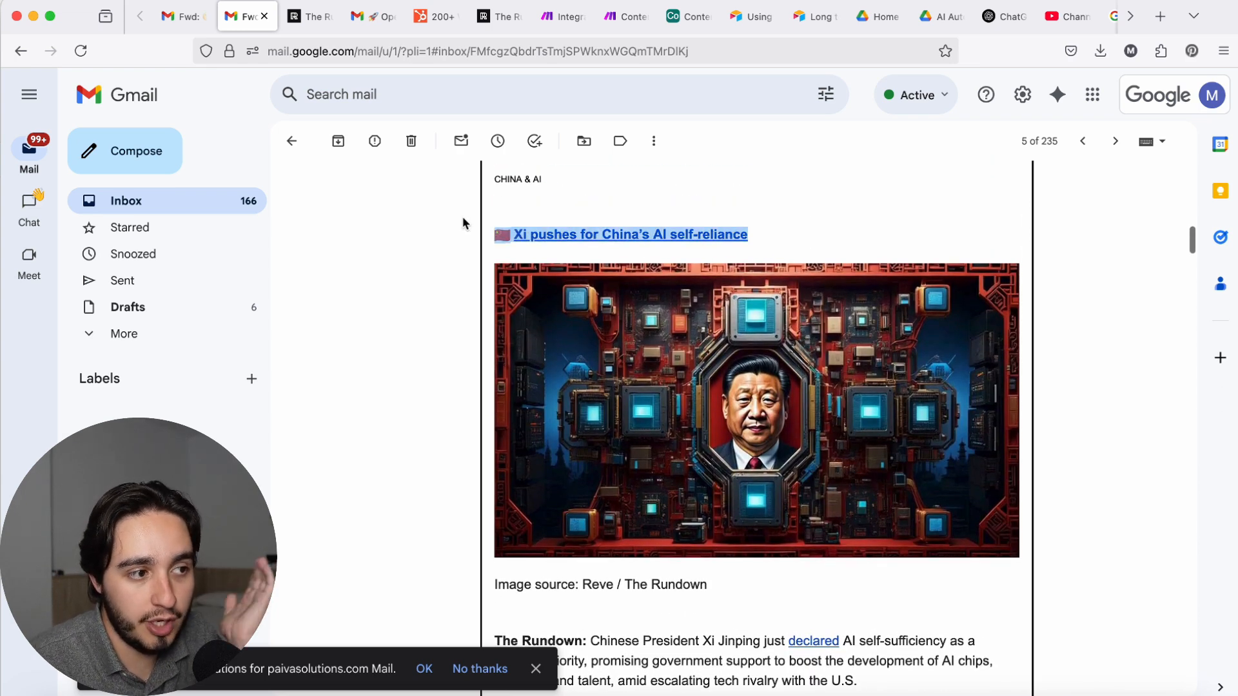
{"action": "left_click", "coordinate": [439, 234]}
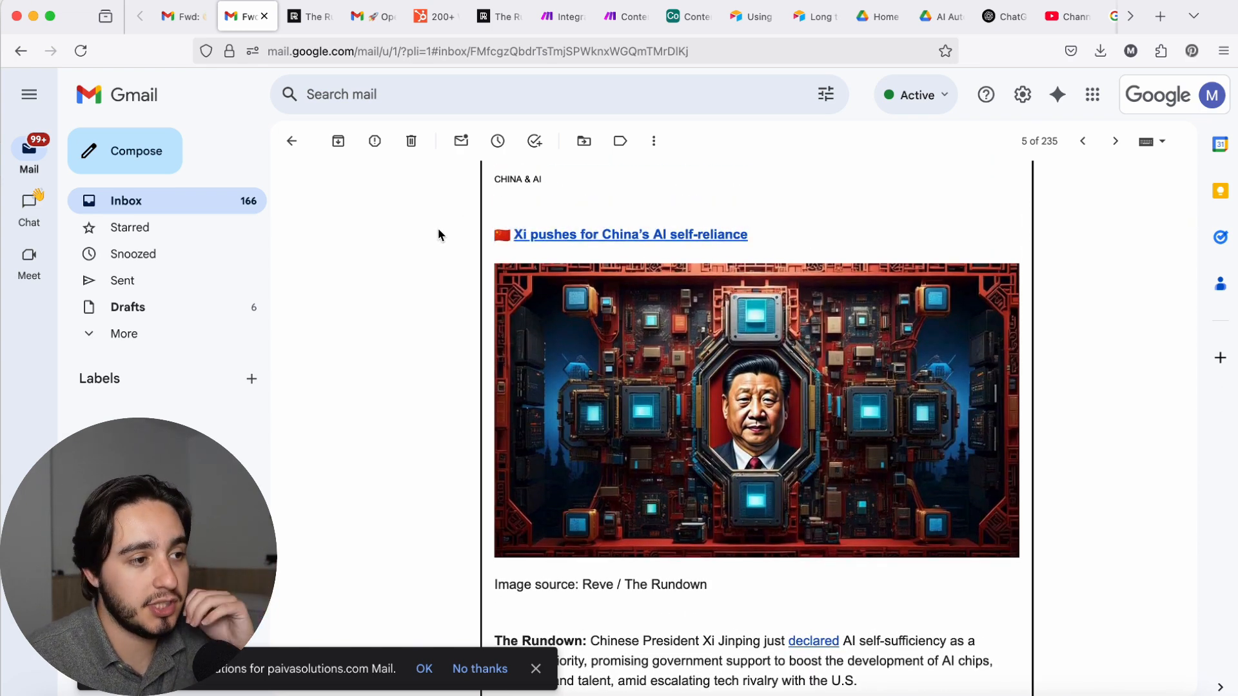
{"action": "scroll", "coordinate": [430, 231], "scroll_direction": "down", "scroll_amount": 5}
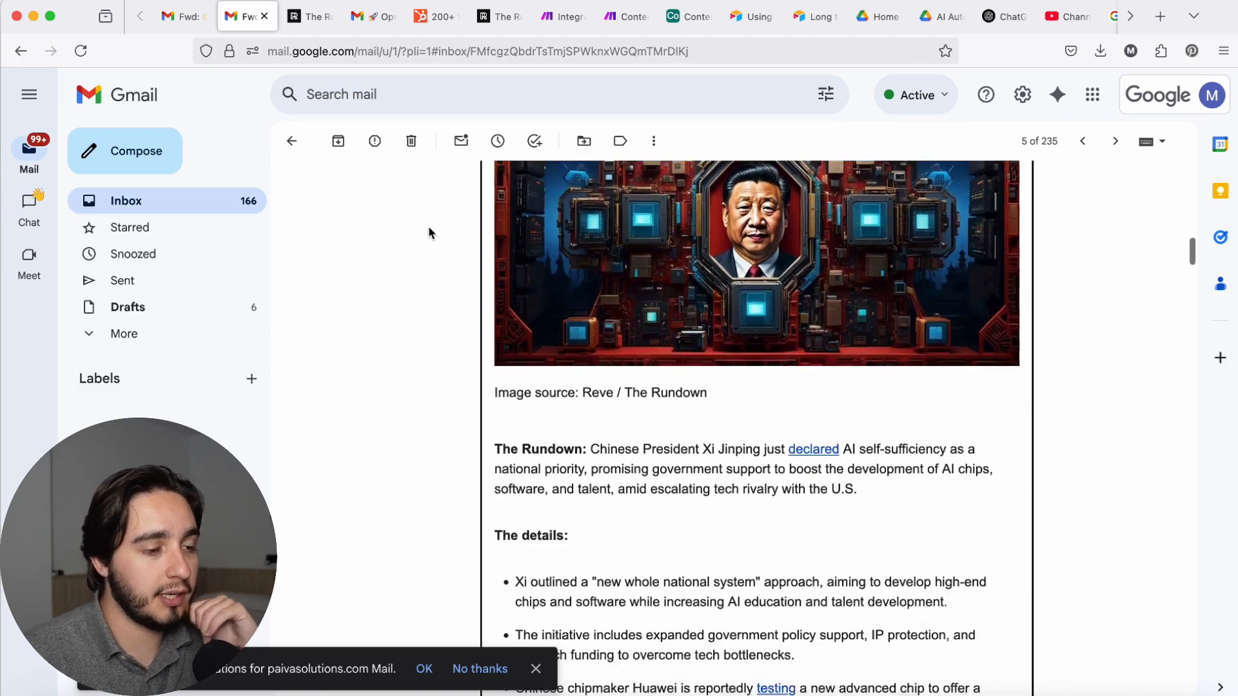
{"action": "scroll", "coordinate": [428, 225], "scroll_direction": "down", "scroll_amount": 10}
Step: Check the scenario run in Make, then switch to Airtable and expand the "Top 5 Legal Tasks Automatable with AI" record to review its title
{"action": "key", "text": "super+7"}
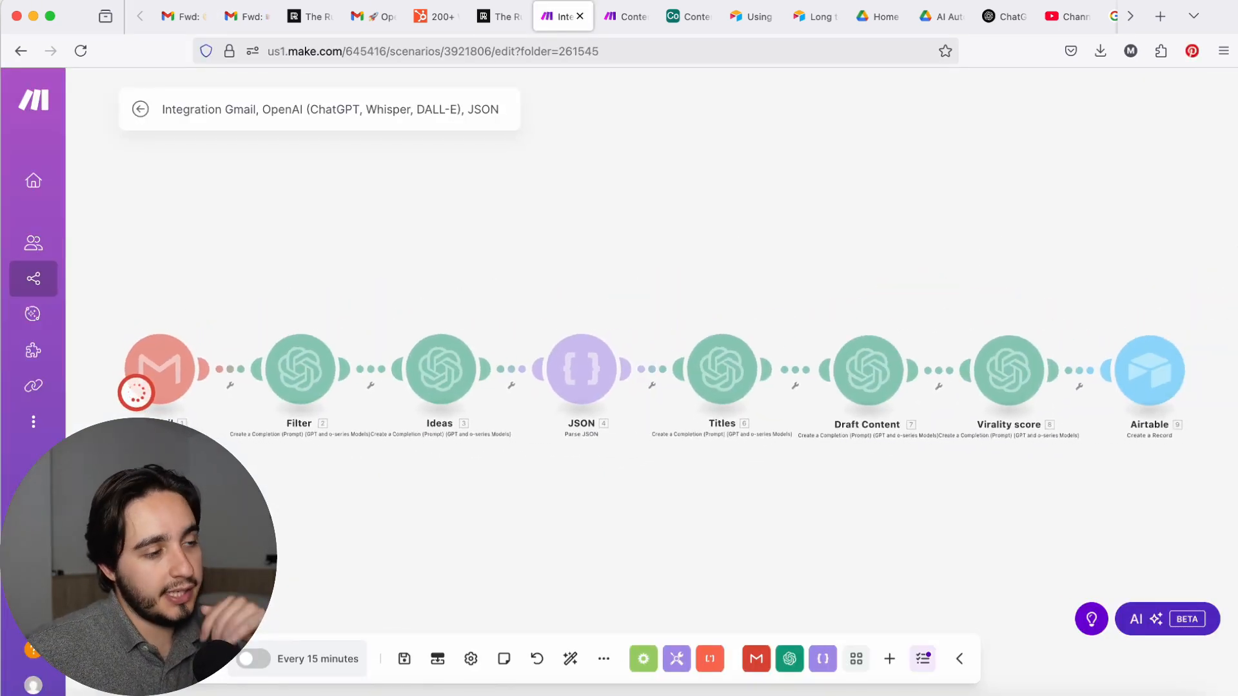
{"action": "left_click", "coordinate": [700, 17]}
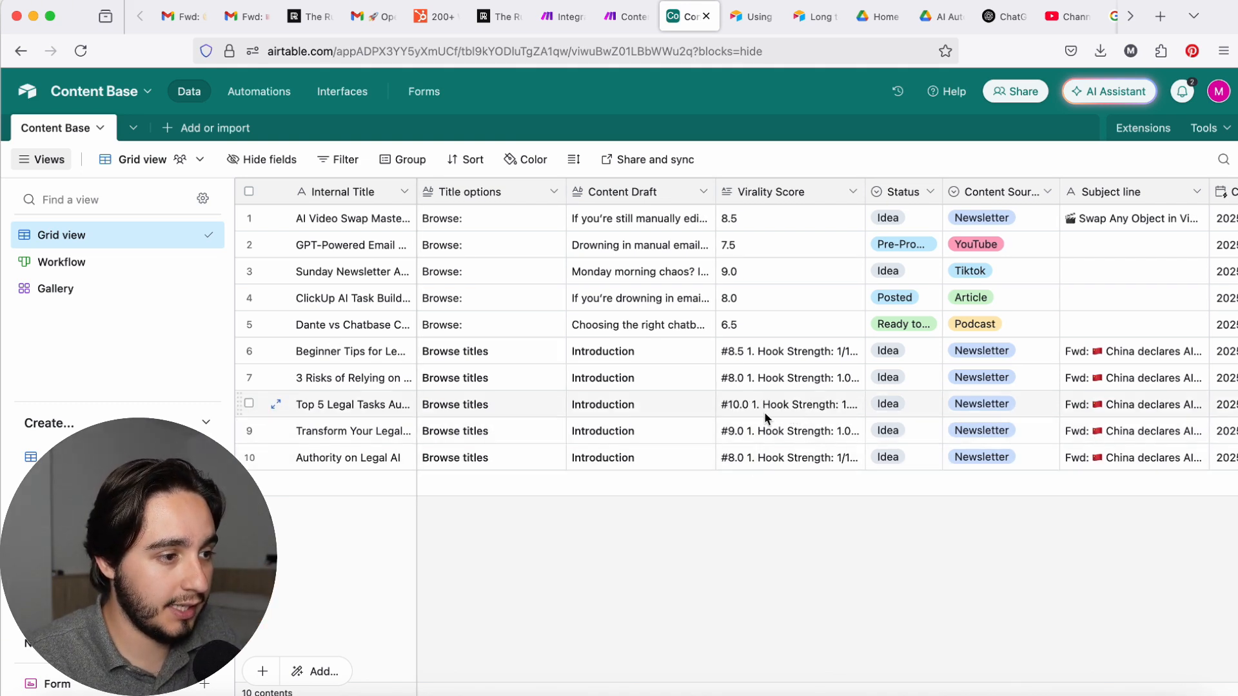
{"action": "scroll", "coordinate": [768, 414], "scroll_direction": "right", "scroll_amount": 1}
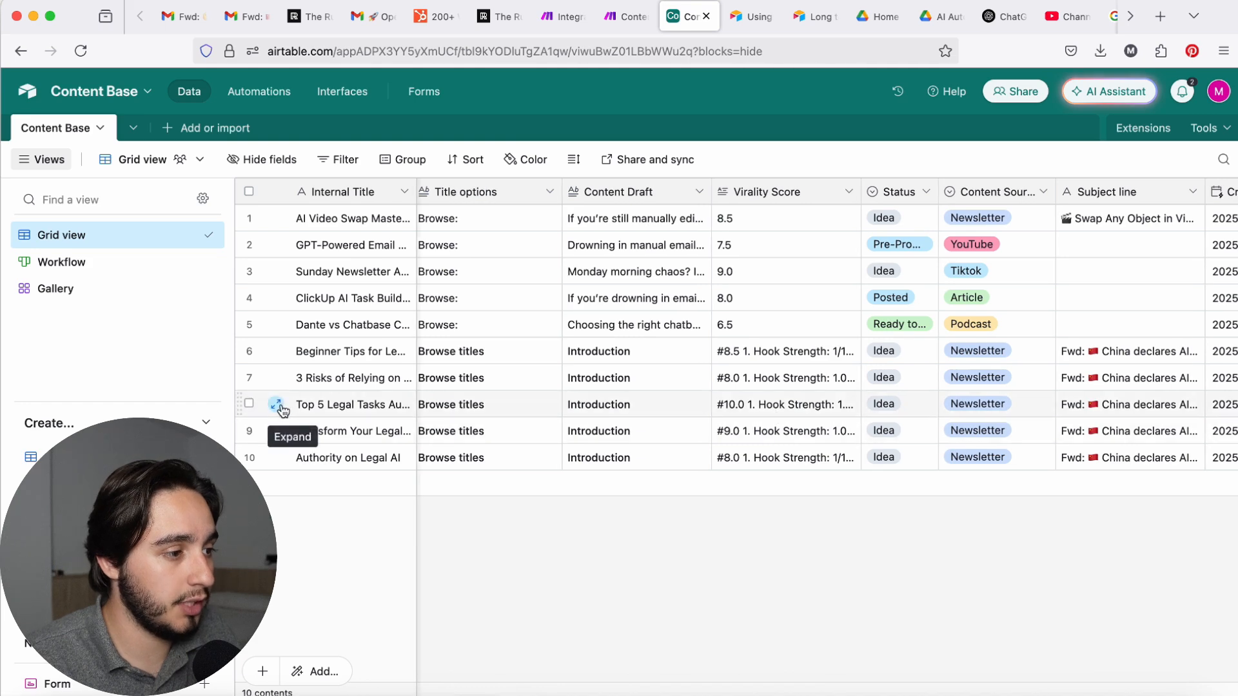
{"action": "left_click", "coordinate": [277, 405]}
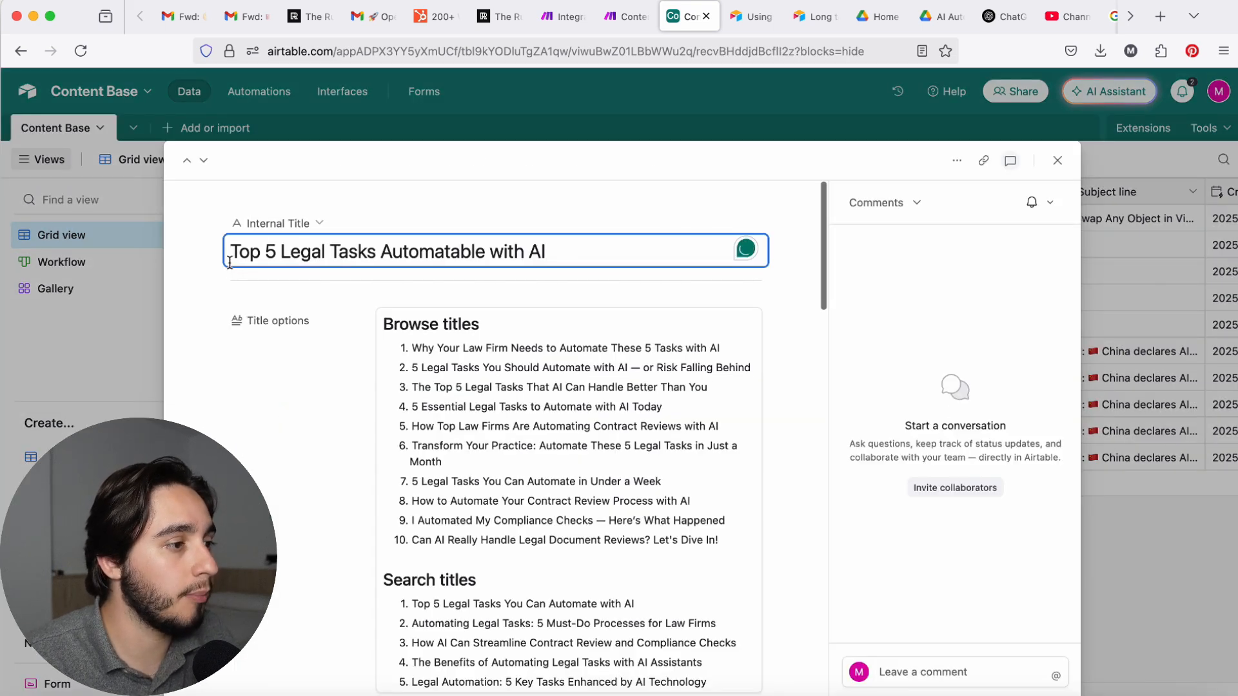
{"action": "left_click_drag", "start_coordinate": [230, 263], "coordinate": [598, 274]}
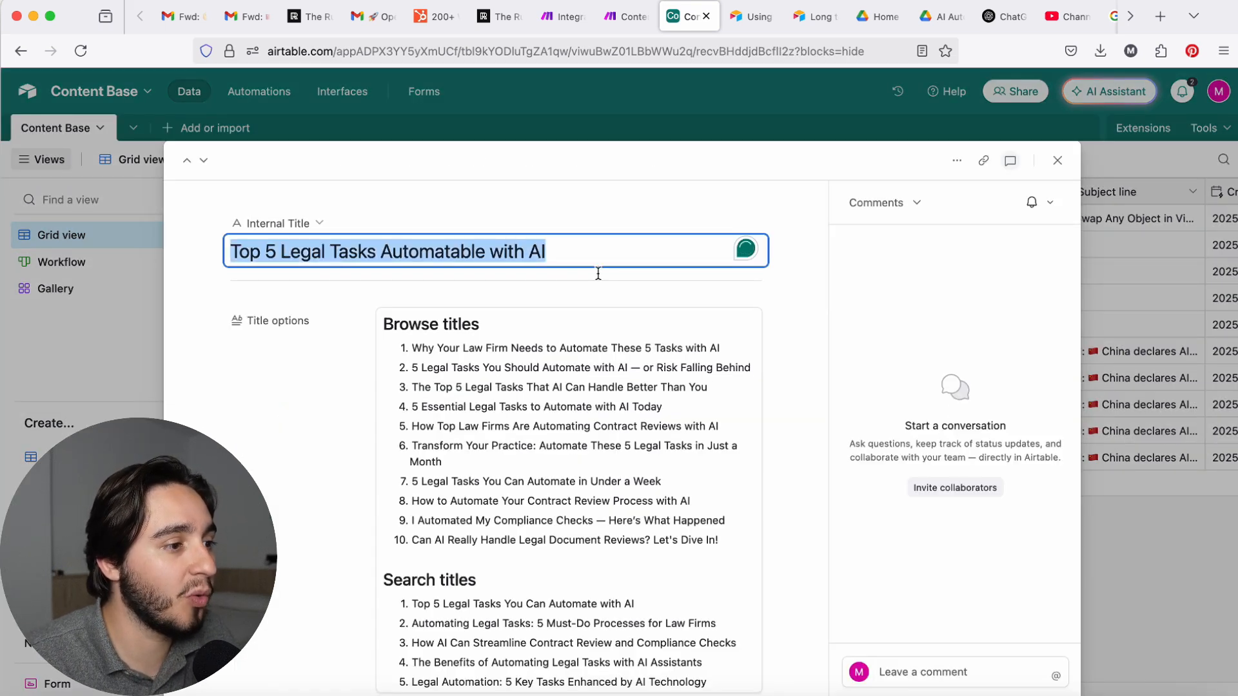
Step: Review the record's internal title, browse and search title options, and the Introduction of its Content Draft
{"action": "double_click", "coordinate": [443, 252]}
{"action": "left_click", "coordinate": [788, 258]}
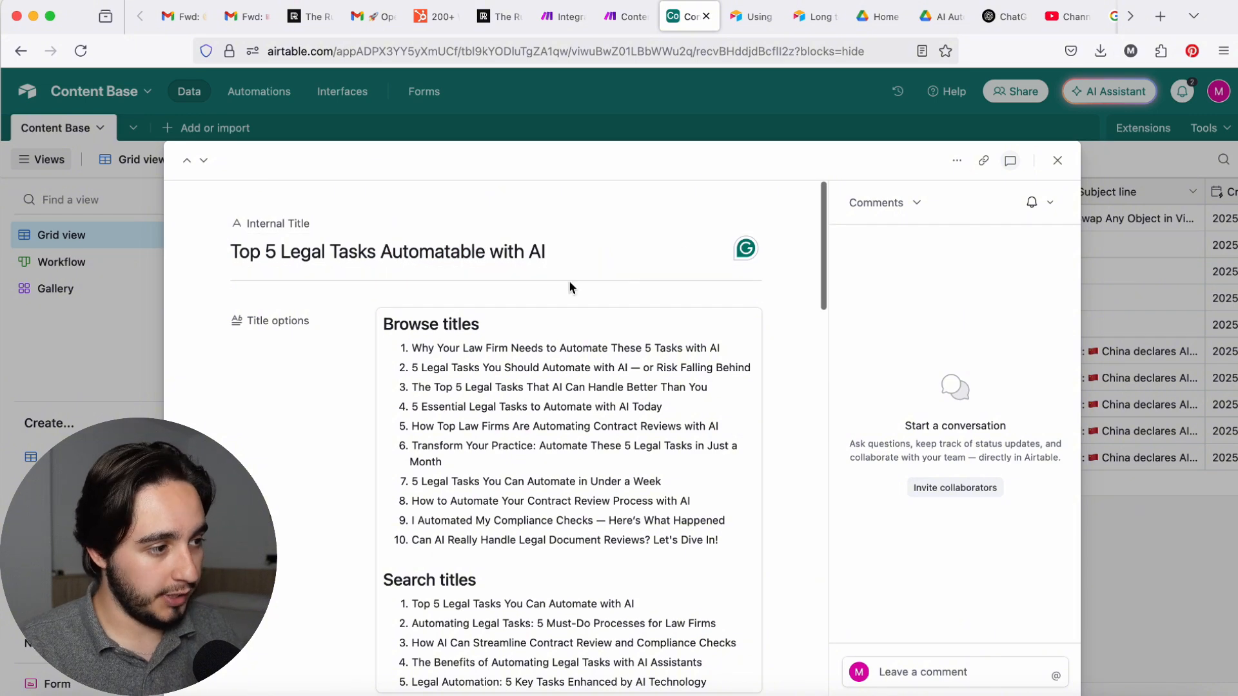
{"action": "scroll", "coordinate": [516, 308], "scroll_direction": "down", "scroll_amount": 5}
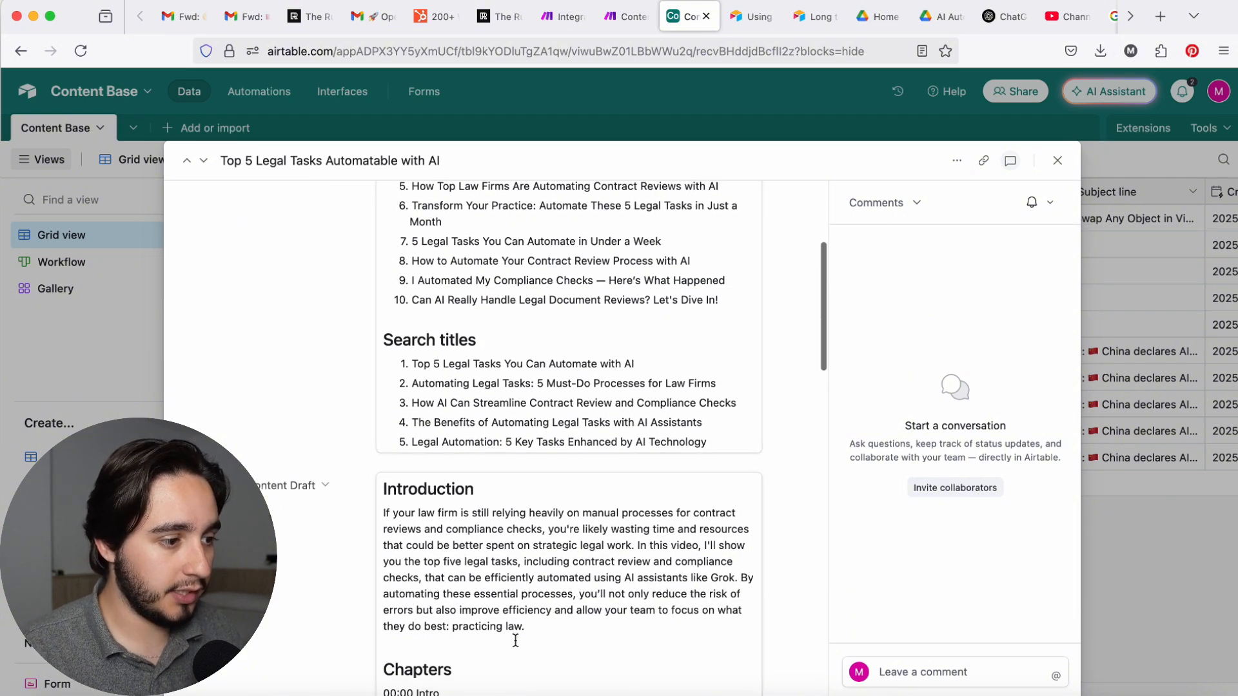
{"action": "left_click_drag", "start_coordinate": [548, 625], "coordinate": [365, 514]}
{"action": "scroll", "coordinate": [322, 400], "scroll_direction": "up", "scroll_amount": 5}
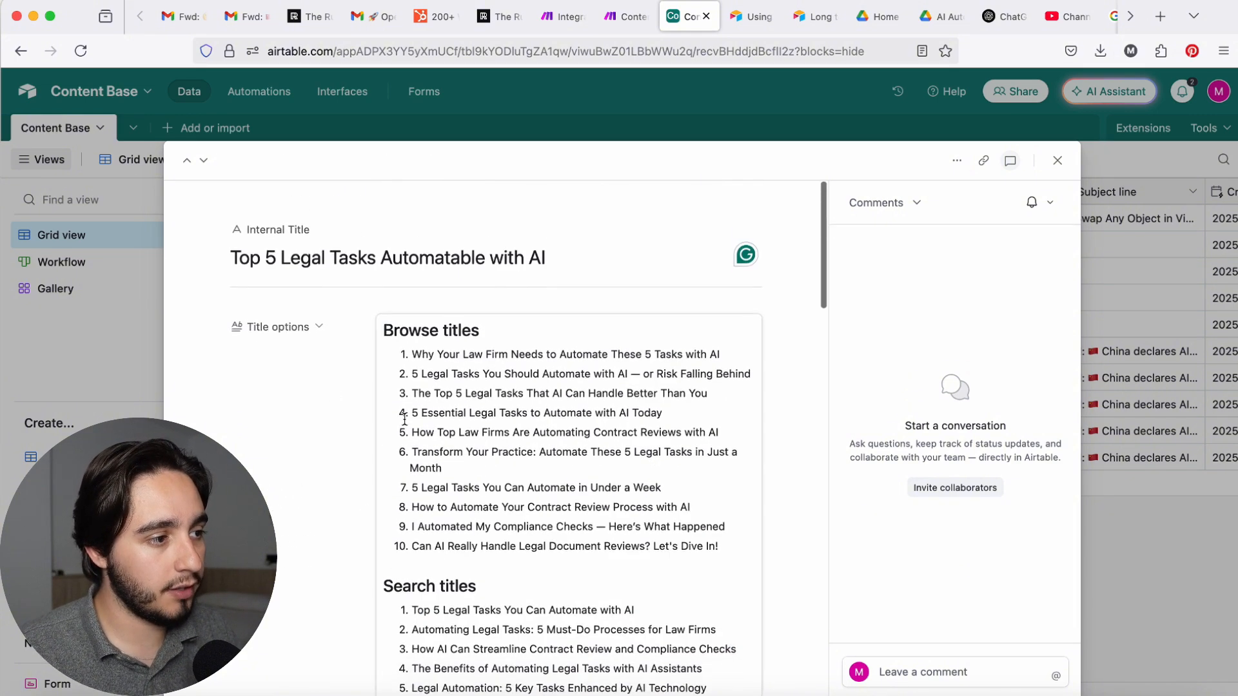
{"action": "scroll", "coordinate": [437, 423], "scroll_direction": "down", "scroll_amount": 7}
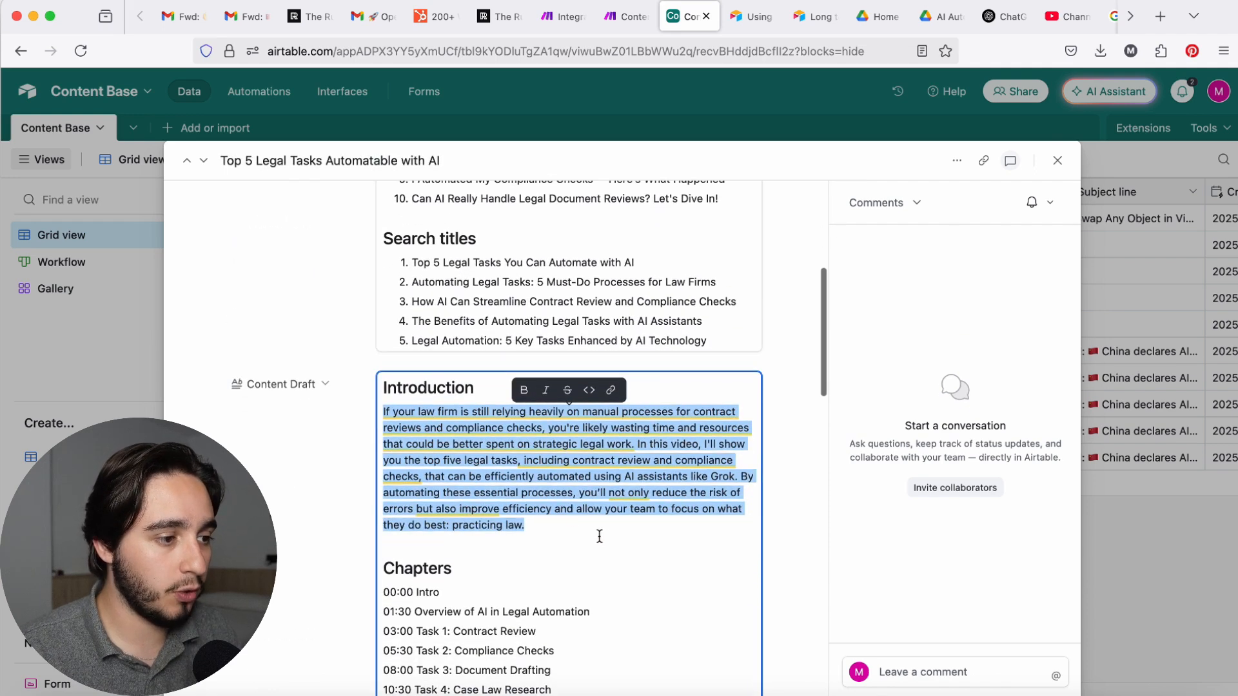
{"action": "left_click", "coordinate": [592, 532]}
{"action": "scroll", "coordinate": [549, 451], "scroll_direction": "down", "scroll_amount": 1}
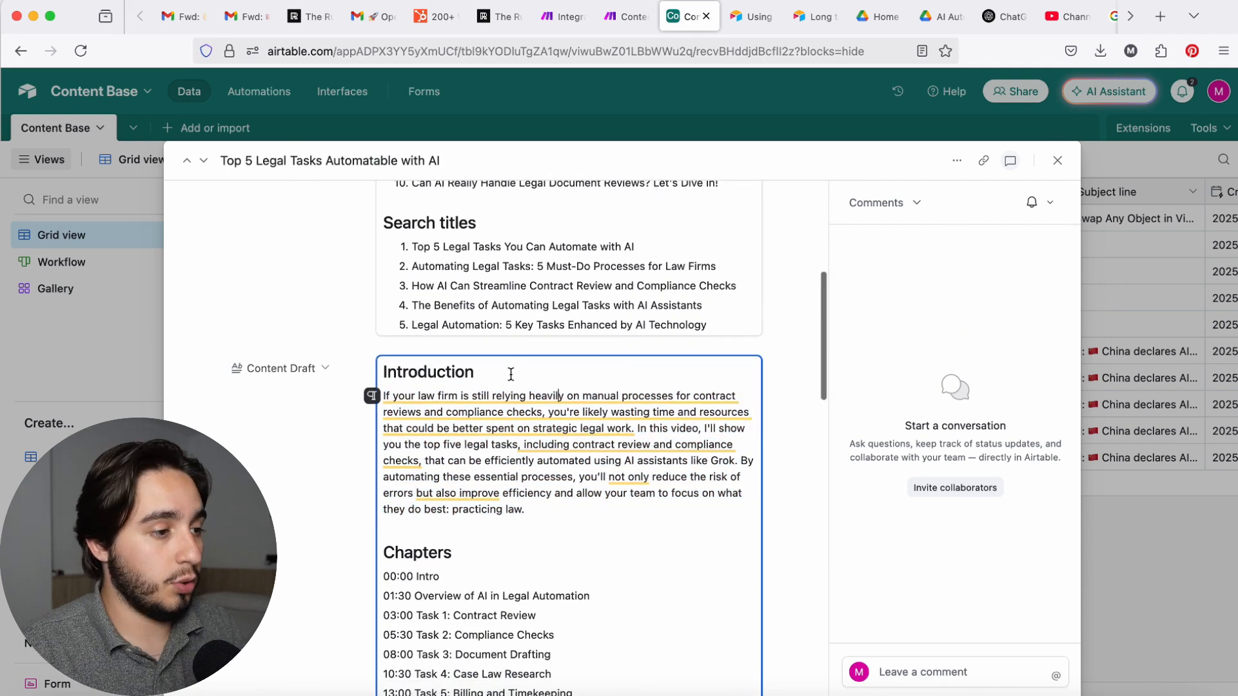
{"action": "left_click", "coordinate": [518, 374]}
{"action": "mouse_move", "coordinate": [396, 402]}
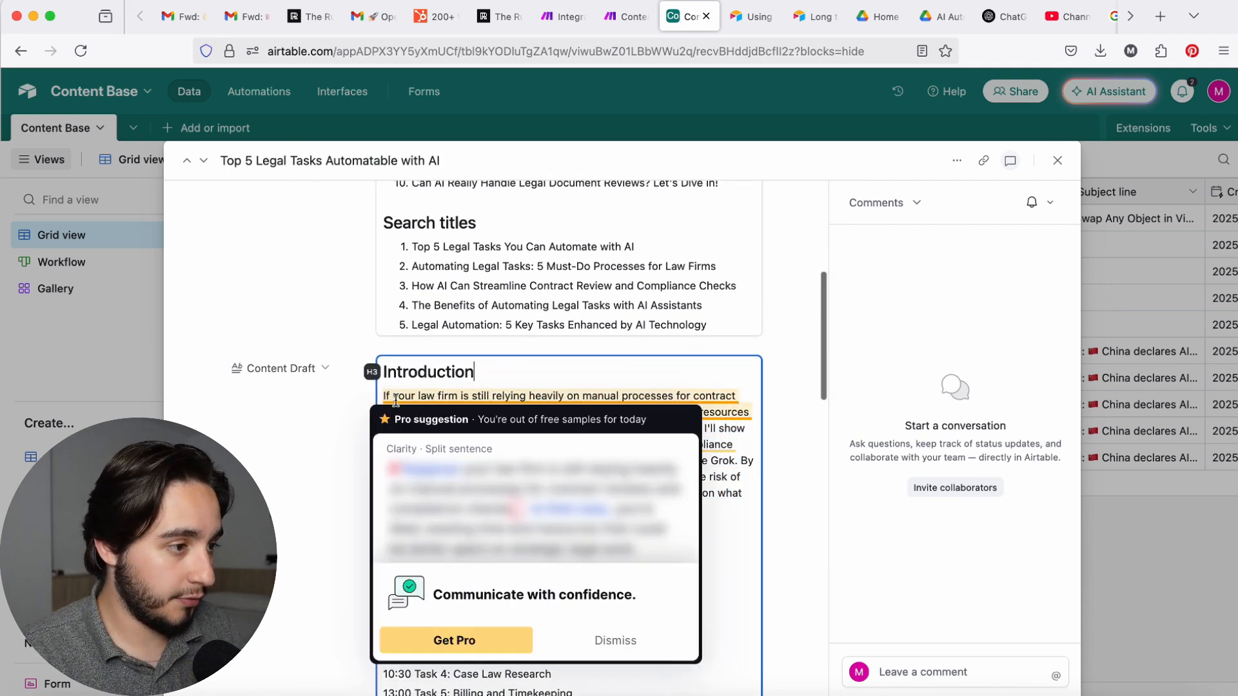
{"action": "left_click", "coordinate": [712, 545]}
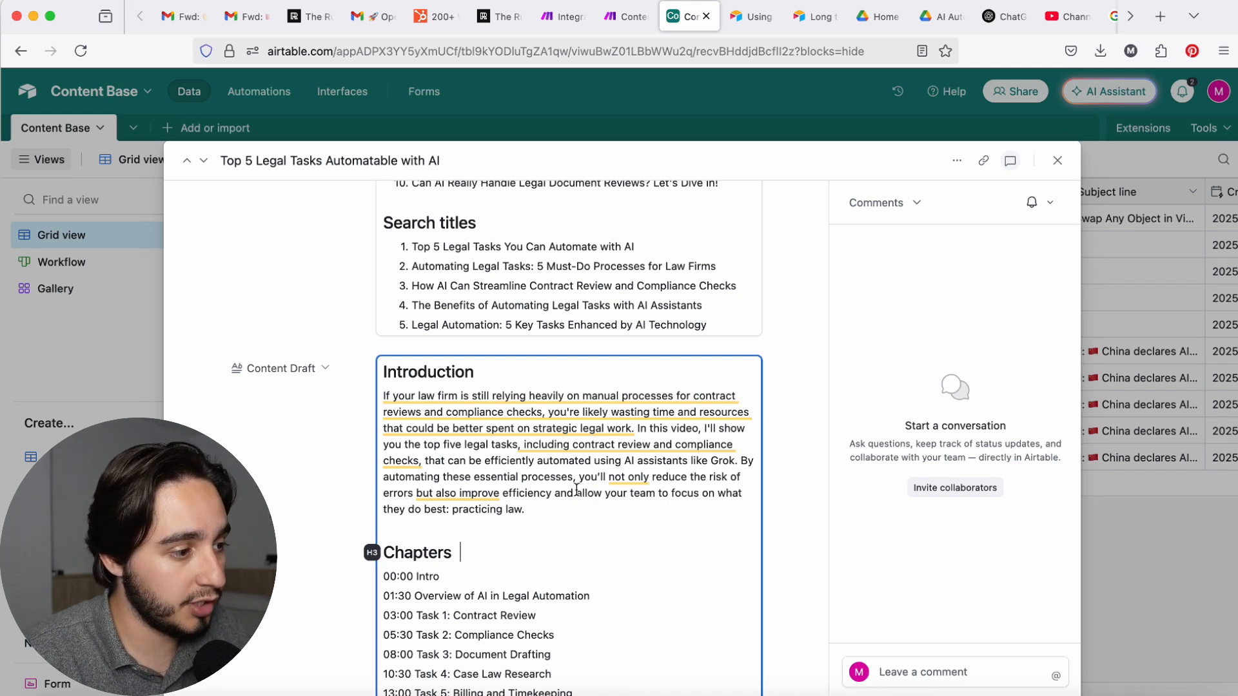
Step: Split the Content Draft's introduction into two paragraphs, starting the second at "In this video" and leaving a blank line between them
{"action": "left_click_drag", "start_coordinate": [541, 514], "coordinate": [455, 515]}
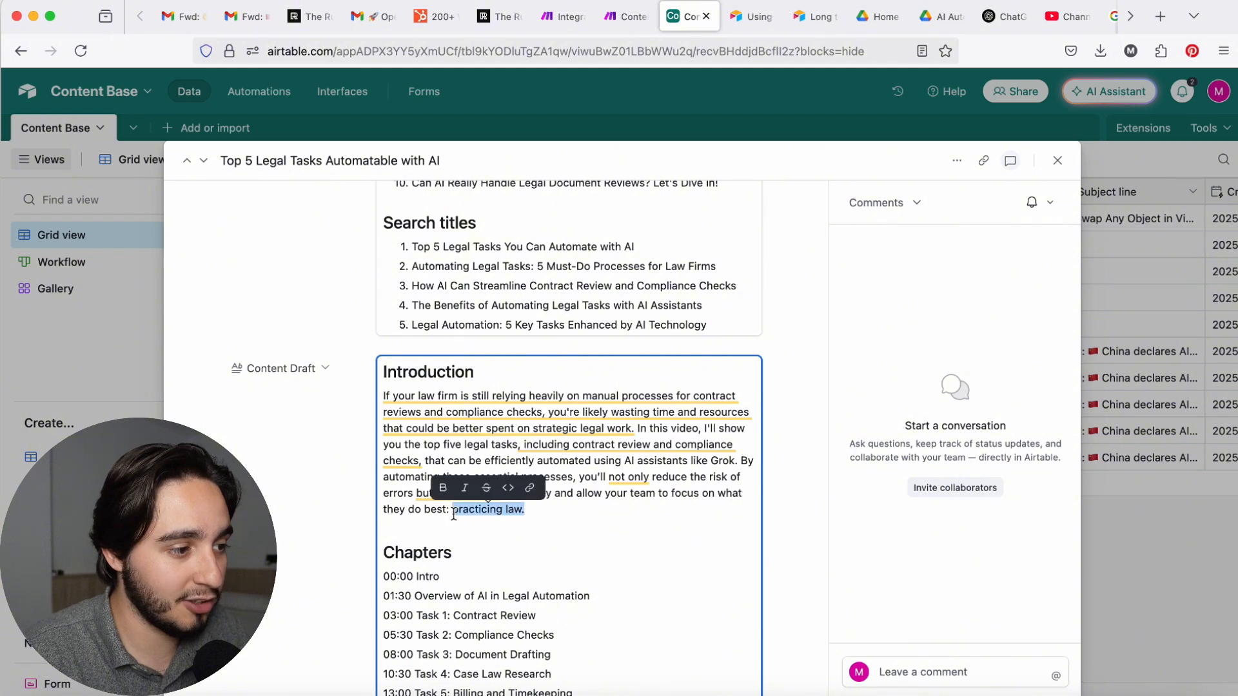
{"action": "left_click", "coordinate": [637, 523]}
{"action": "left_click_drag", "start_coordinate": [627, 519], "coordinate": [714, 431]}
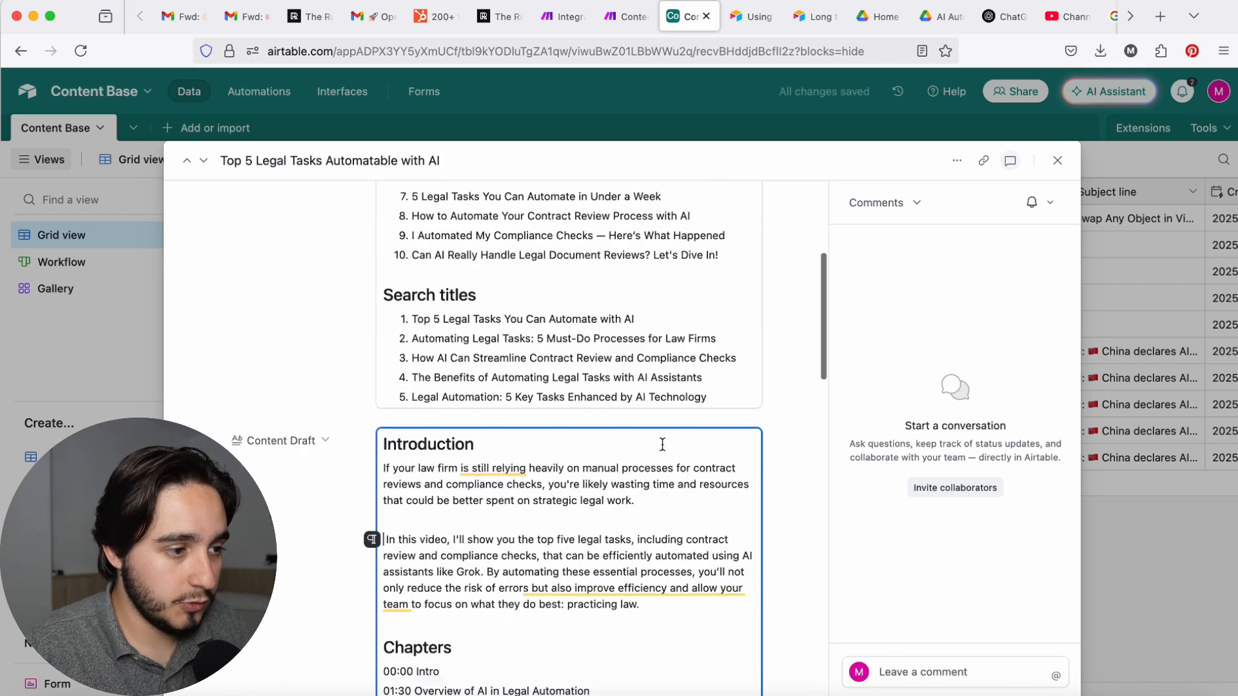
{"action": "scroll", "coordinate": [652, 444], "scroll_direction": "down", "scroll_amount": 2}
{"action": "left_click_drag", "start_coordinate": [659, 431], "coordinate": [419, 394]}
{"action": "left_click", "coordinate": [569, 453]}
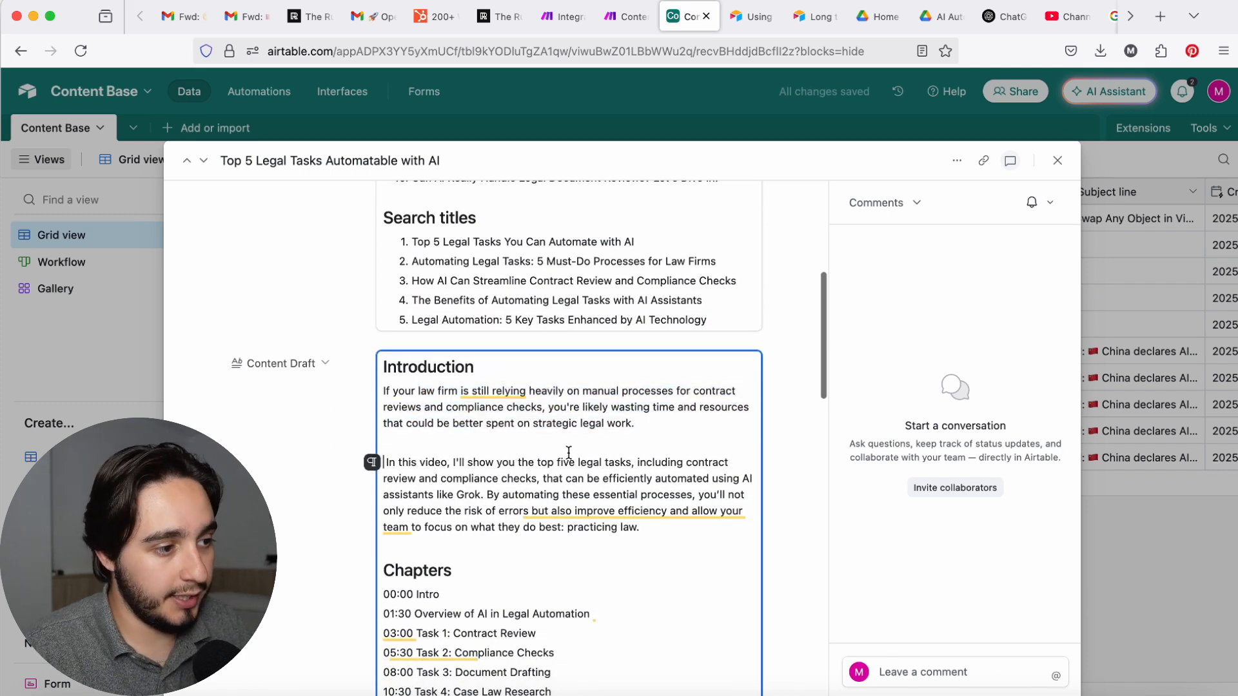
{"action": "scroll", "coordinate": [568, 453], "scroll_direction": "up", "scroll_amount": 5}
{"action": "scroll", "coordinate": [568, 452], "scroll_direction": "down", "scroll_amount": 1}
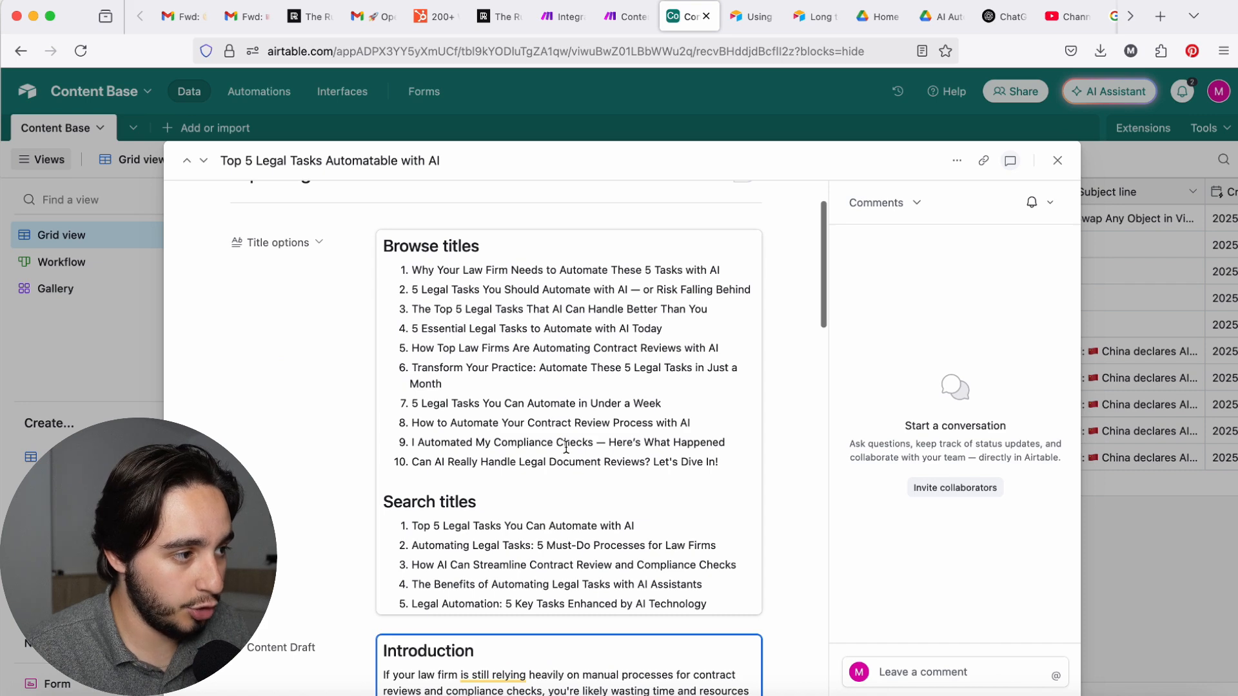
{"action": "scroll", "coordinate": [567, 447], "scroll_direction": "up", "scroll_amount": 1}
{"action": "scroll", "coordinate": [462, 496], "scroll_direction": "down", "scroll_amount": 6}
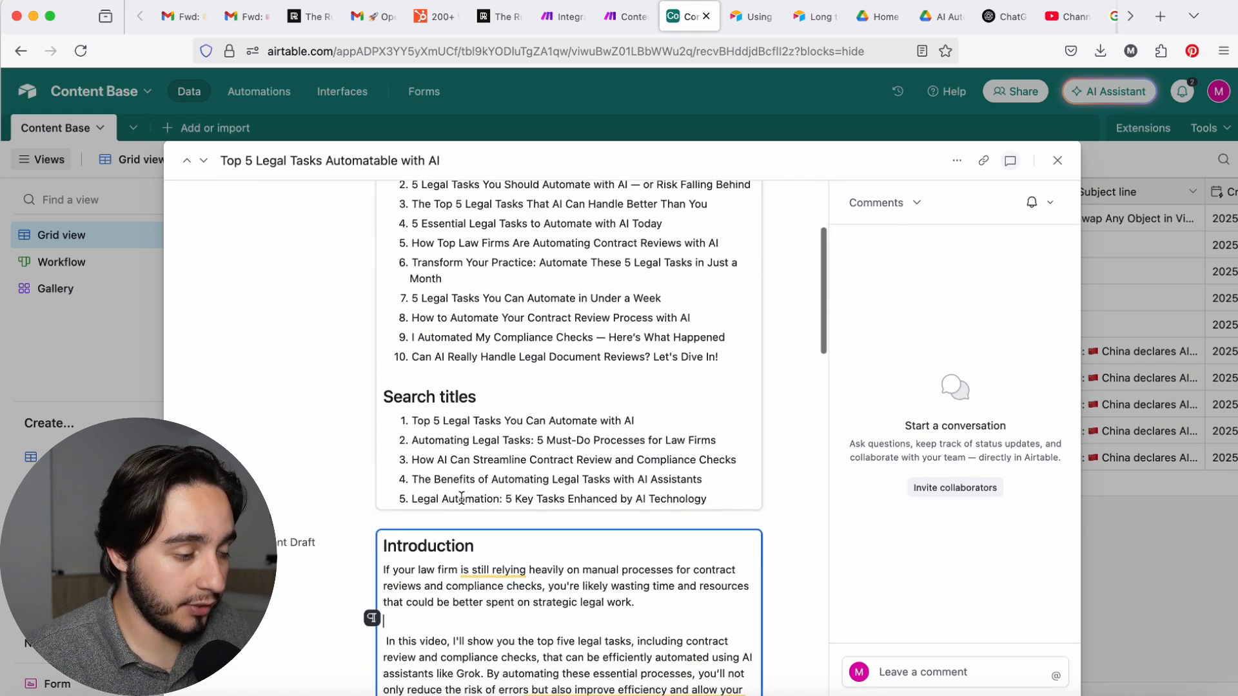
{"action": "scroll", "coordinate": [579, 631], "scroll_direction": "down", "scroll_amount": 1}
{"action": "left_click", "coordinate": [632, 594]}
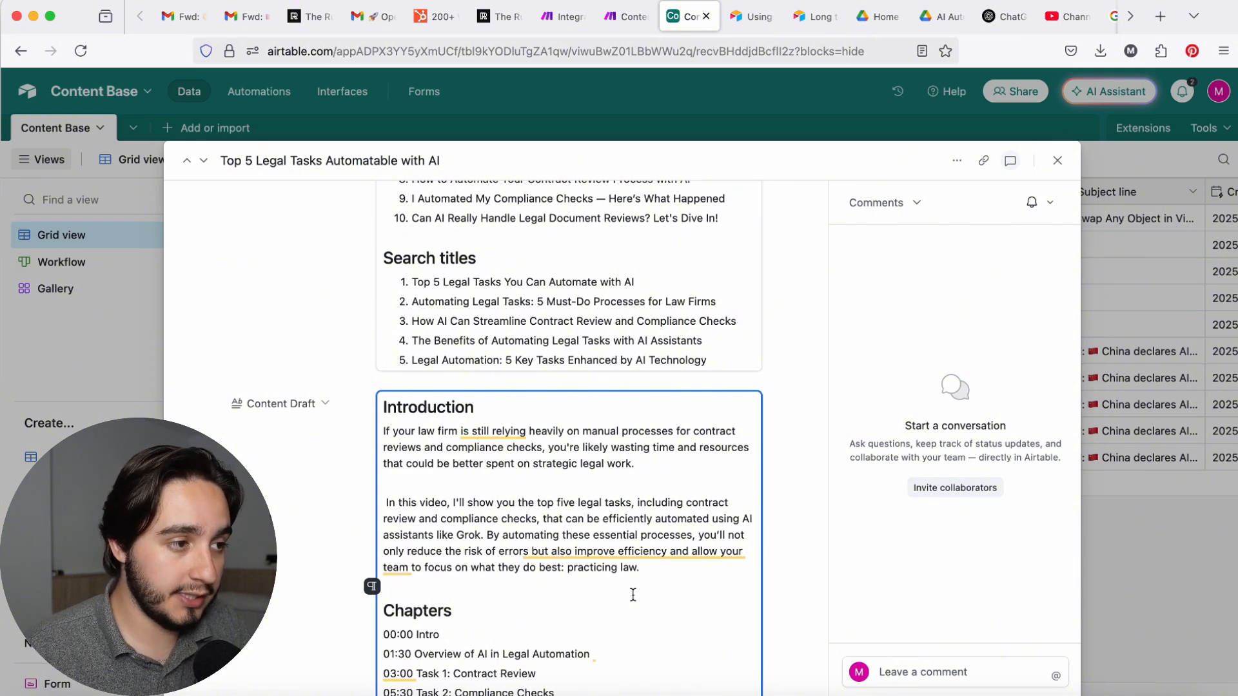
Step: Make the first browse title, "Why Your Law Firm Needs to Automate These 5 Tasks with AI", bold
{"action": "scroll", "coordinate": [633, 595], "scroll_direction": "up", "scroll_amount": 7}
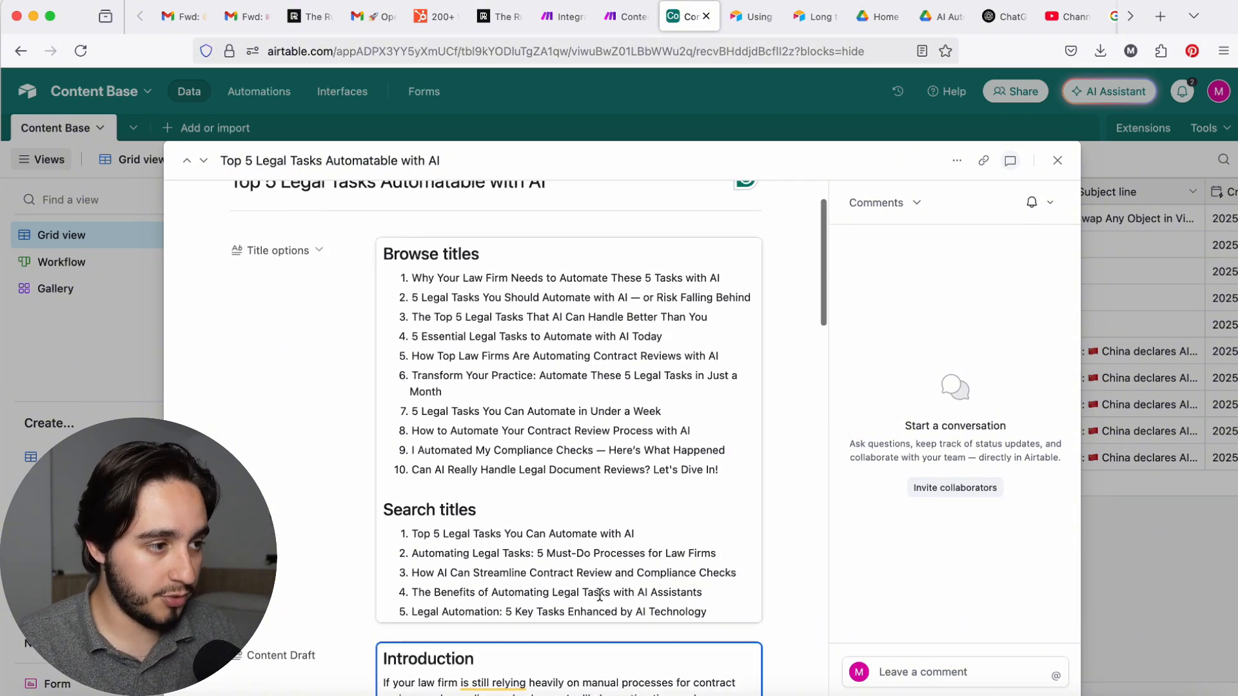
{"action": "left_click_drag", "start_coordinate": [743, 471], "coordinate": [396, 279]}
{"action": "left_click", "coordinate": [523, 389]}
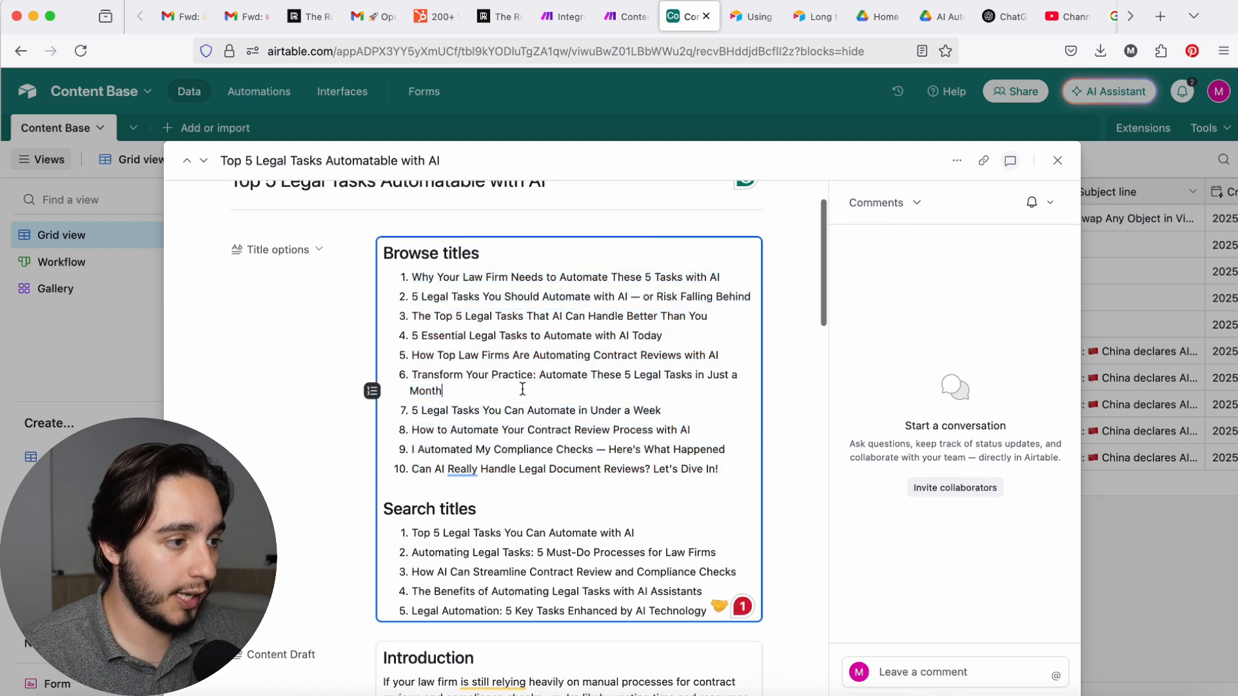
{"action": "left_click_drag", "start_coordinate": [741, 277], "coordinate": [411, 278]}
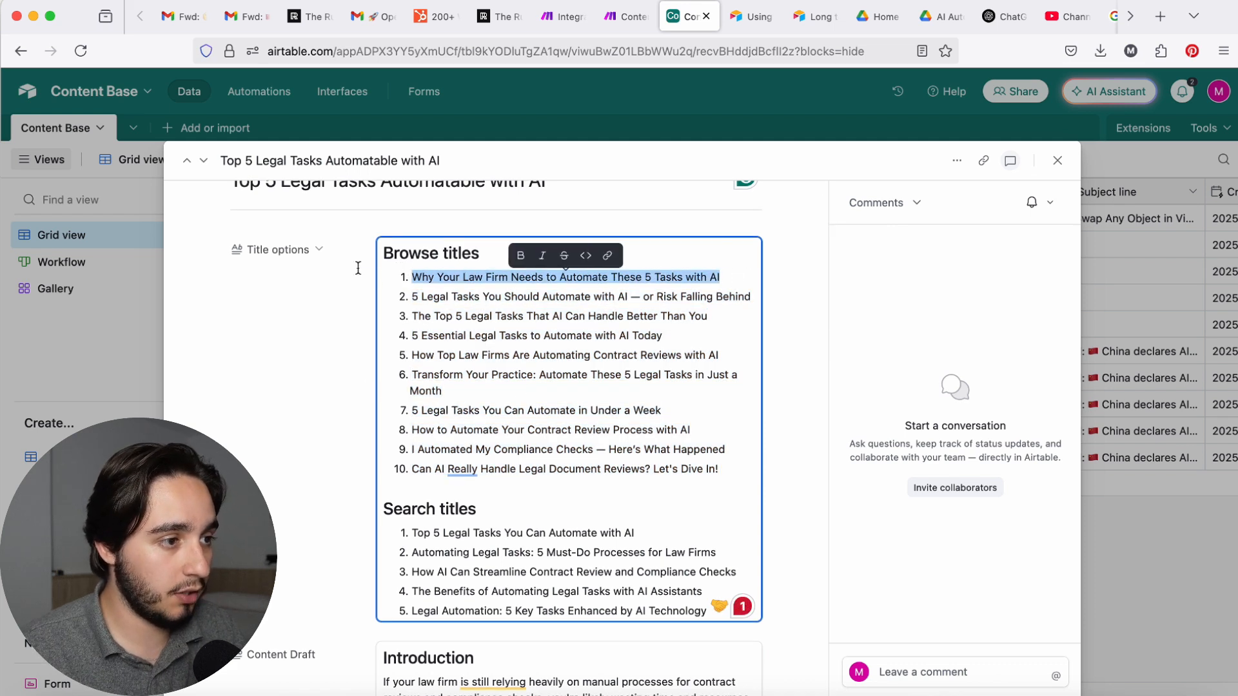
{"action": "left_click", "coordinate": [523, 256]}
{"action": "left_click", "coordinate": [474, 376]}
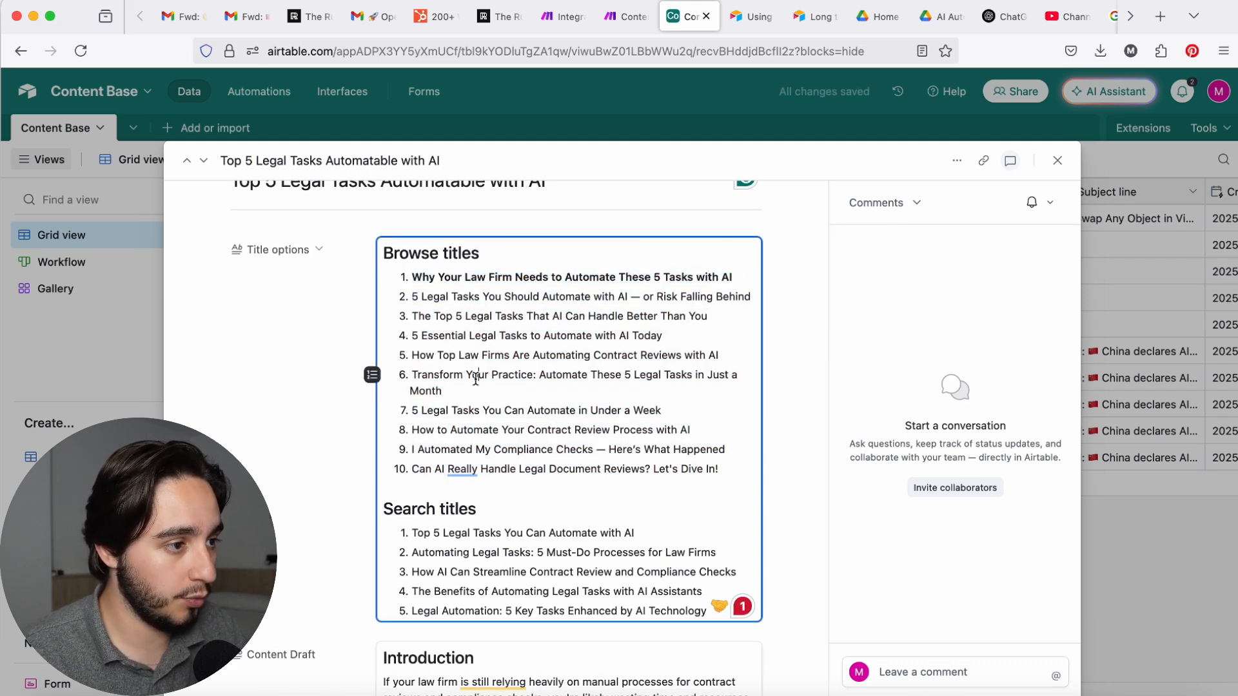
Step: Make the browse title "5 Legal Tasks You Can Automate in Under a Week" bold and append "(for lawyers)" to it
{"action": "left_click", "coordinate": [679, 389]}
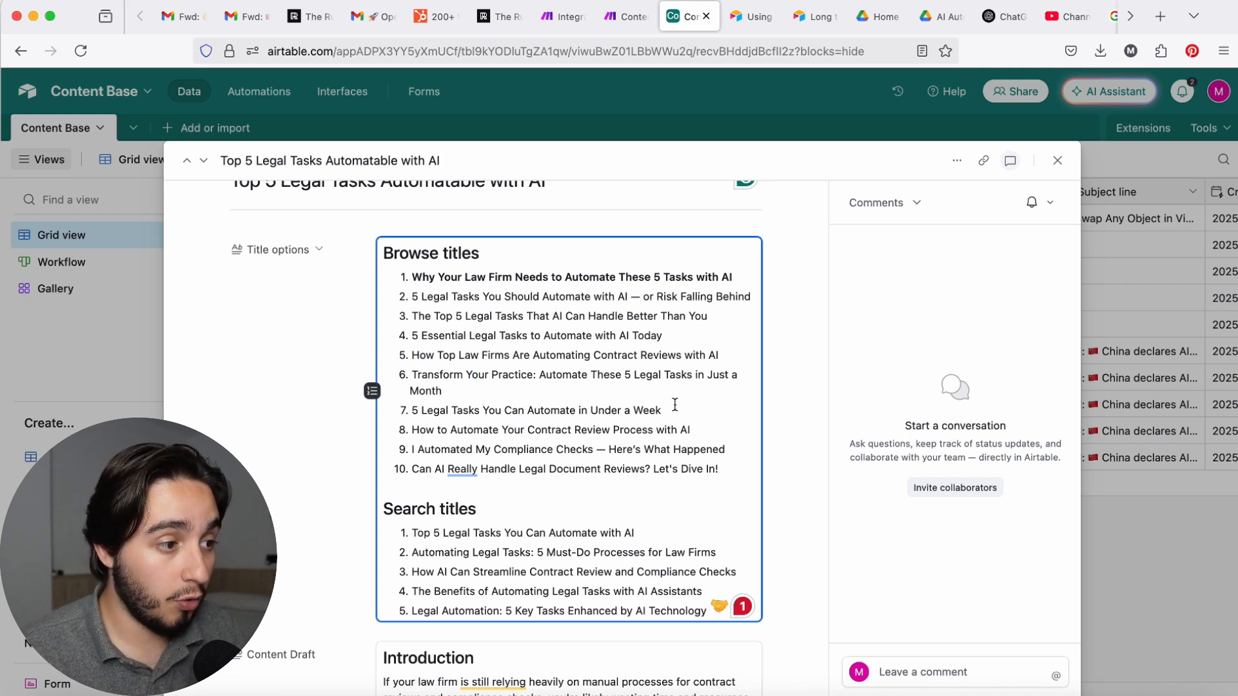
{"action": "left_click_drag", "start_coordinate": [675, 405], "coordinate": [405, 411]}
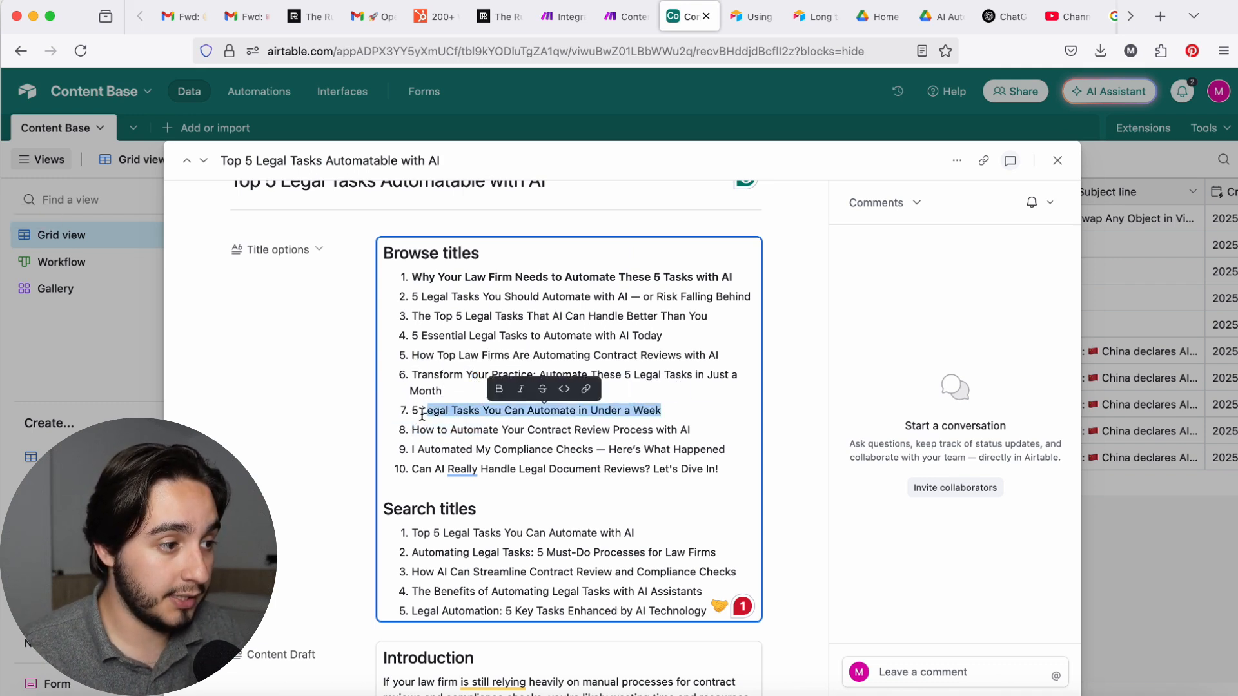
{"action": "left_click", "coordinate": [492, 389]}
{"action": "left_click", "coordinate": [720, 408]}
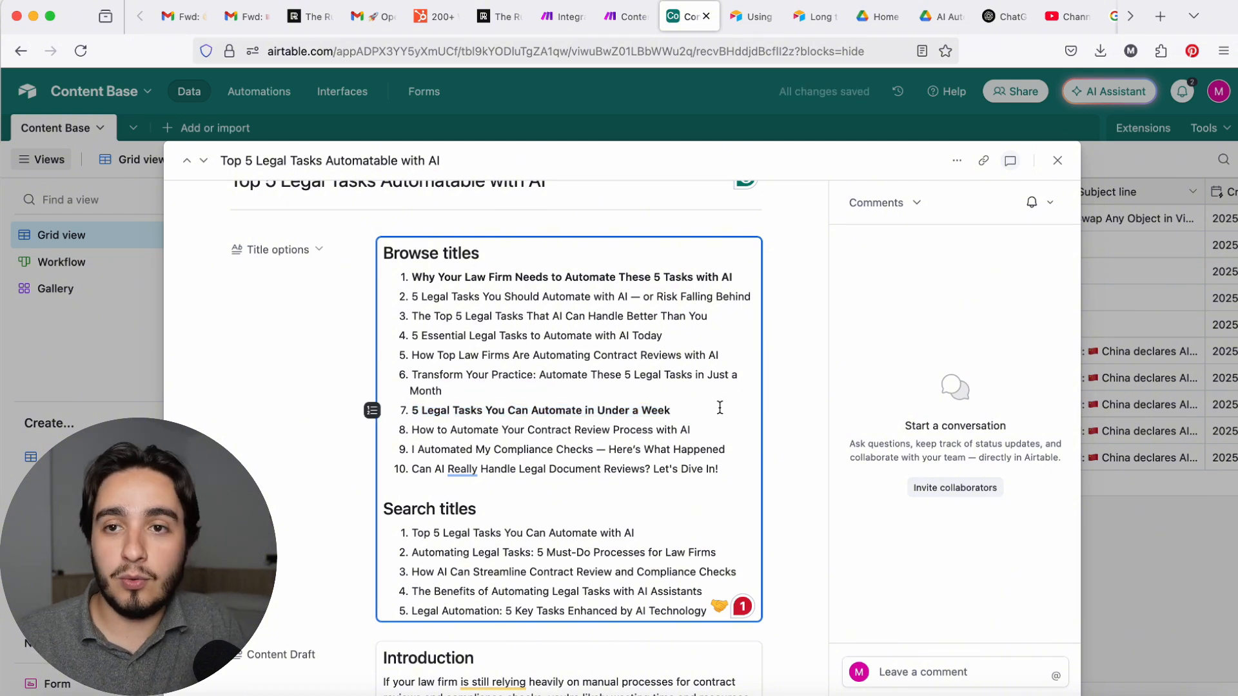
{"action": "type", "text": "(for law "}
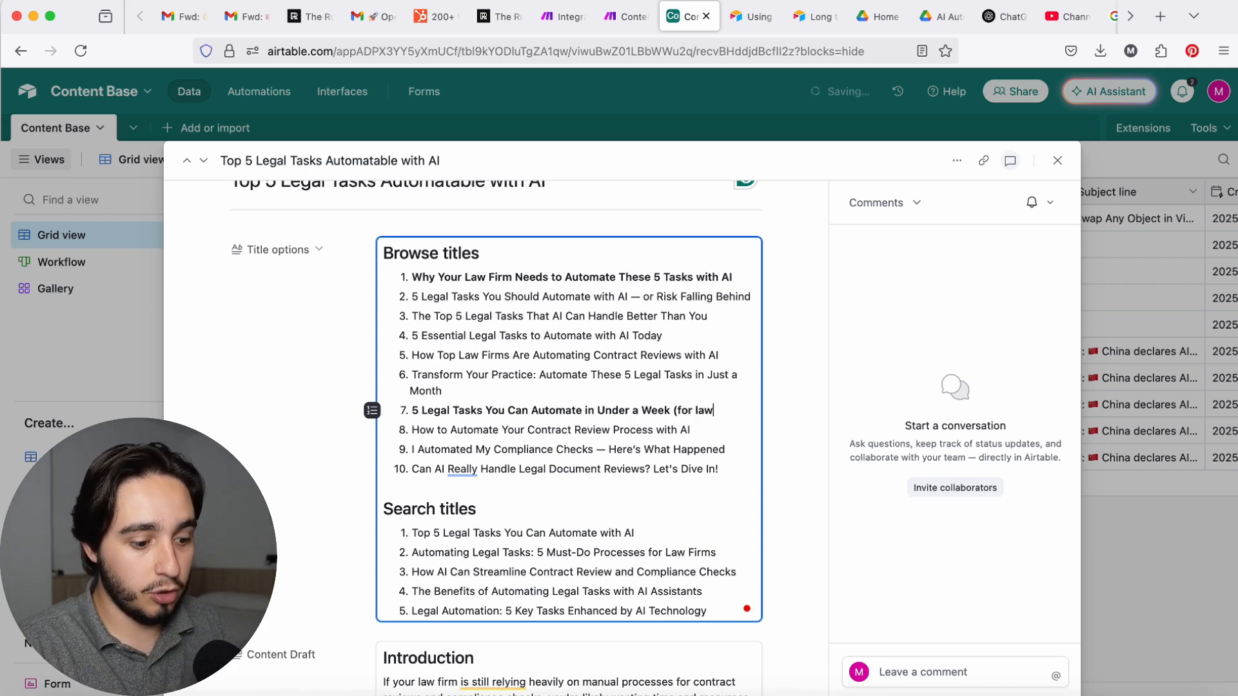
{"action": "type", "text": "yers)"}
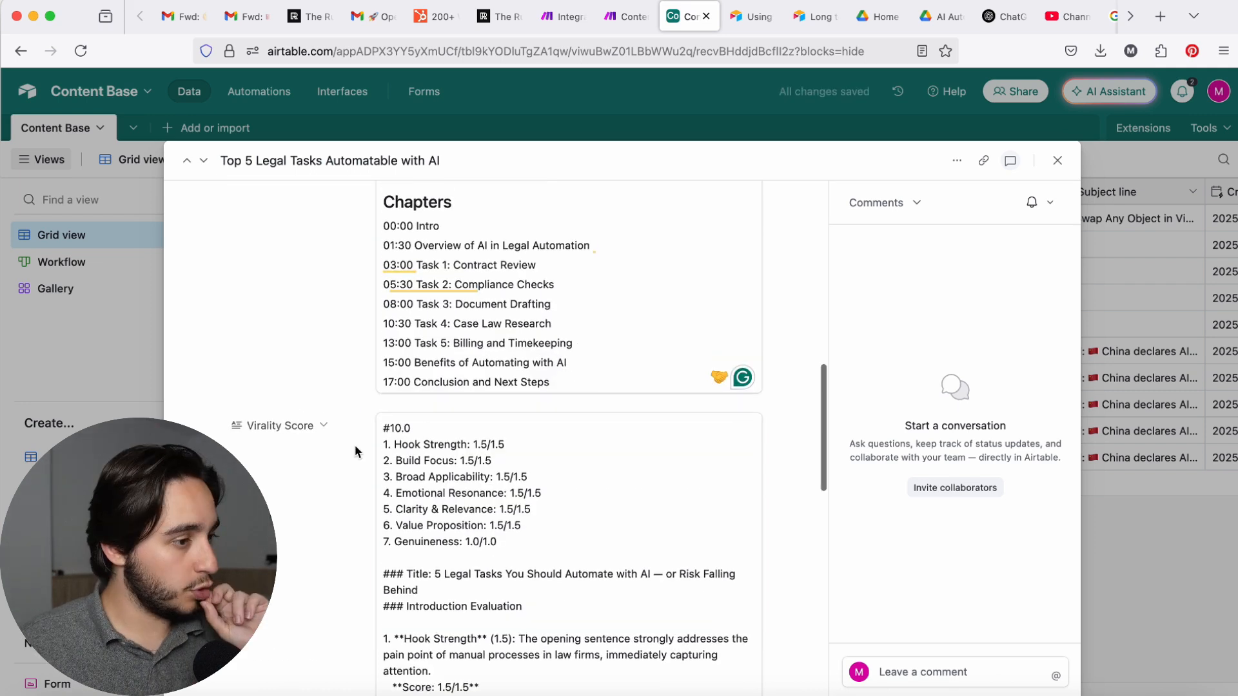
Step: Examine the record's Virality Score and the evaluation of its individual criteria
{"action": "left_click_drag", "start_coordinate": [439, 430], "coordinate": [340, 426]}
{"action": "left_click", "coordinate": [299, 529]}
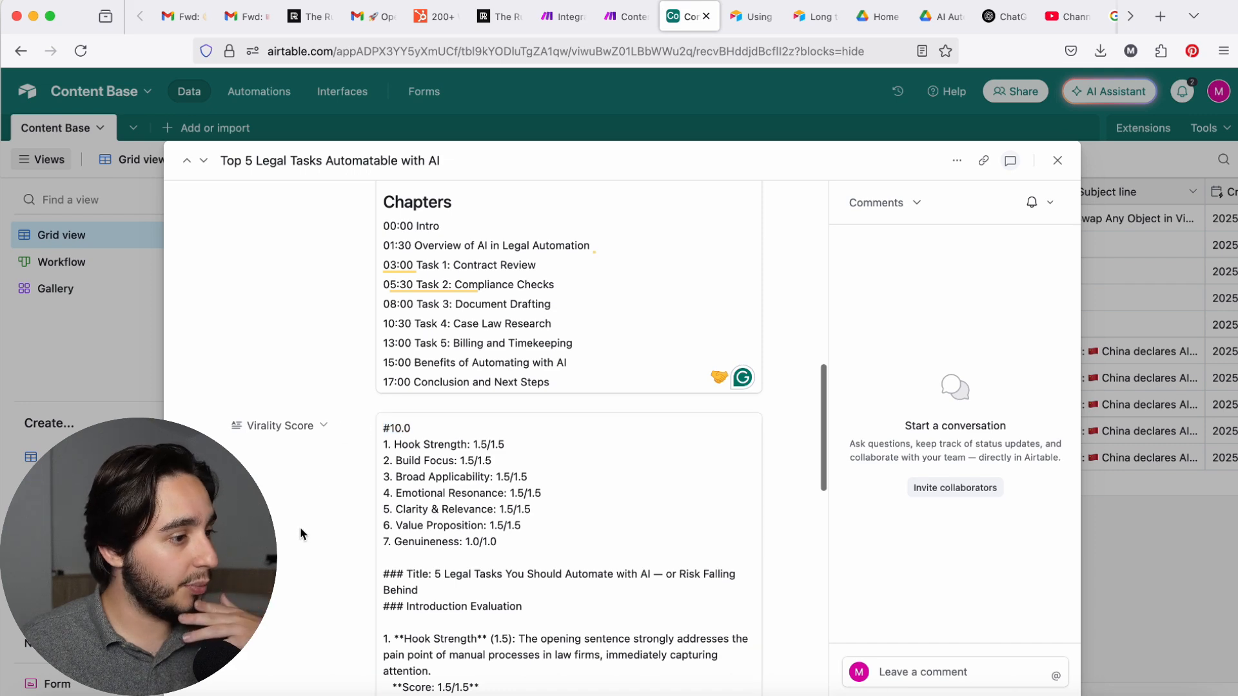
{"action": "scroll", "coordinate": [299, 527], "scroll_direction": "down", "scroll_amount": 4}
{"action": "scroll", "coordinate": [299, 527], "scroll_direction": "down", "scroll_amount": 7}
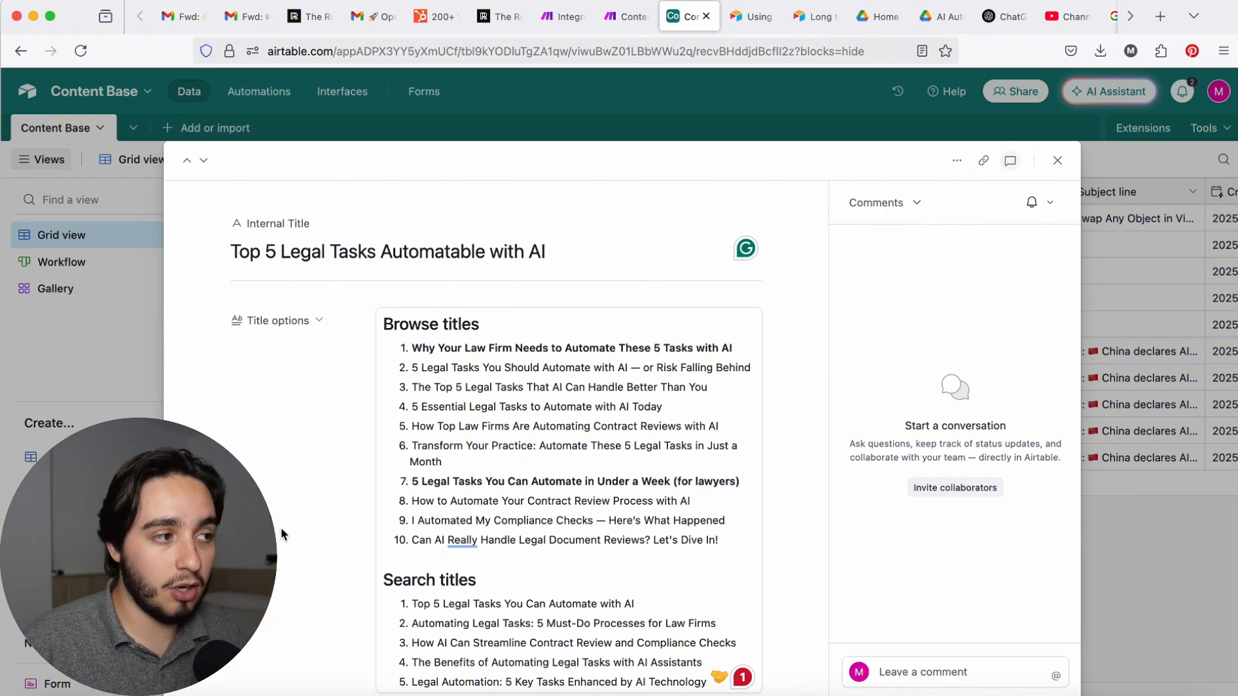
Step: Switch to Gmail and examine the newsletter's "Create specialized legal assistants with Grok" section as the source of the idea
{"action": "mouse_move", "coordinate": [180, 21]}
{"action": "left_click", "coordinate": [247, 16]}
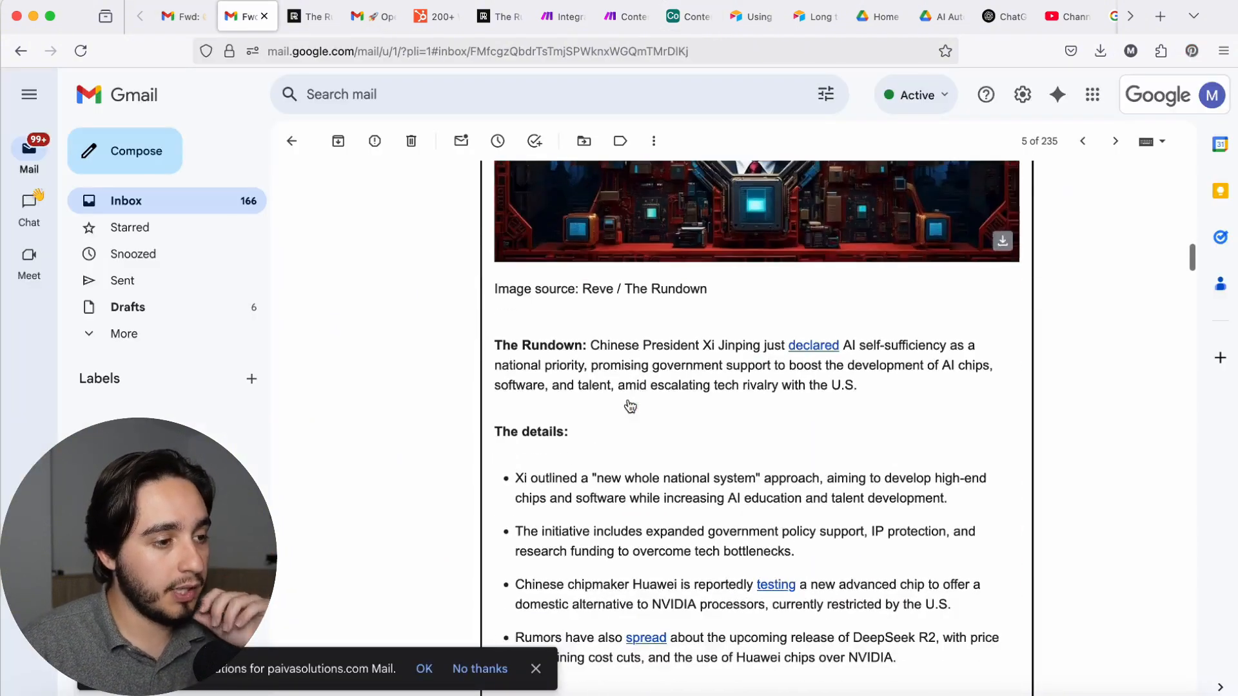
{"action": "scroll", "coordinate": [629, 403], "scroll_direction": "down", "scroll_amount": 15}
{"action": "scroll", "coordinate": [629, 401], "scroll_direction": "down", "scroll_amount": 14}
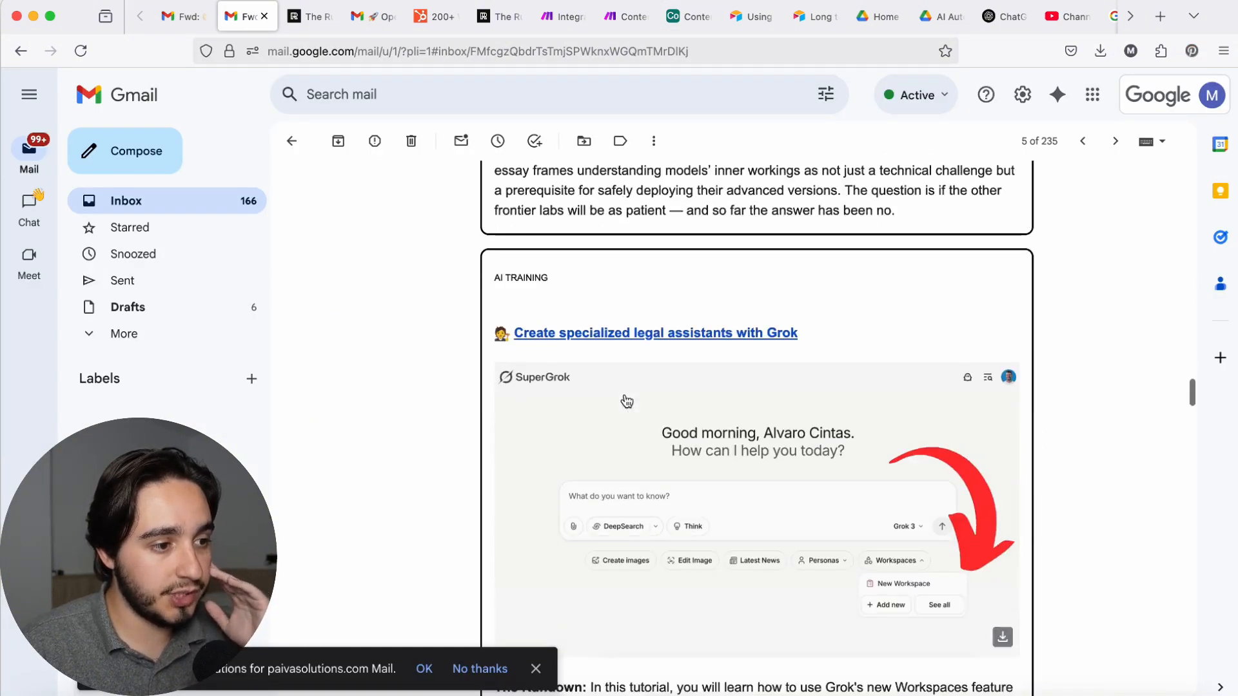
{"action": "scroll", "coordinate": [645, 403], "scroll_direction": "up", "scroll_amount": 6}
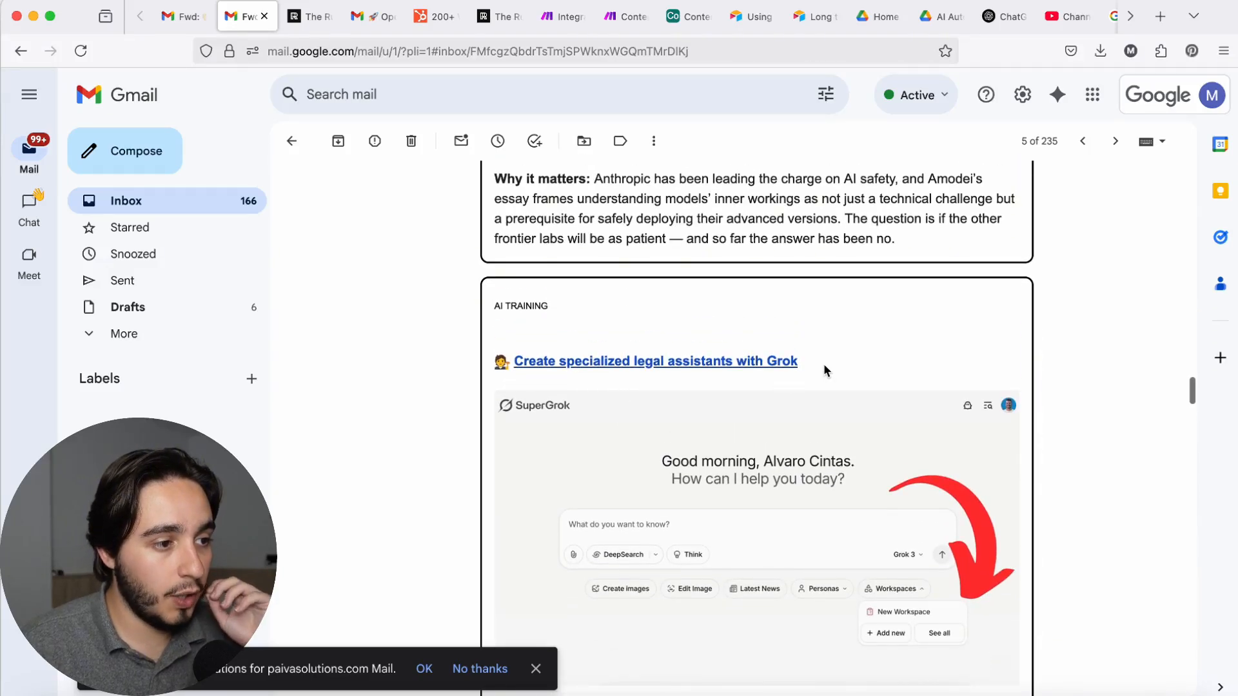
{"action": "left_click_drag", "start_coordinate": [807, 362], "coordinate": [464, 359]}
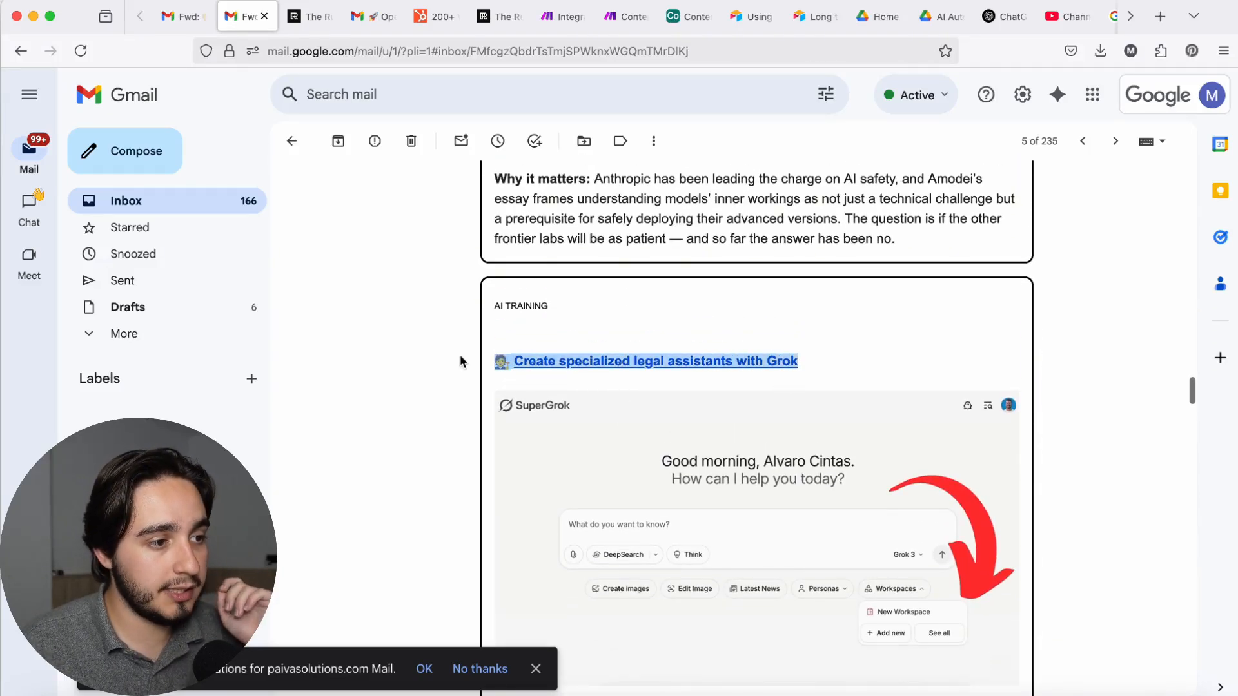
{"action": "left_click", "coordinate": [882, 359]}
{"action": "scroll", "coordinate": [883, 360], "scroll_direction": "down", "scroll_amount": 4}
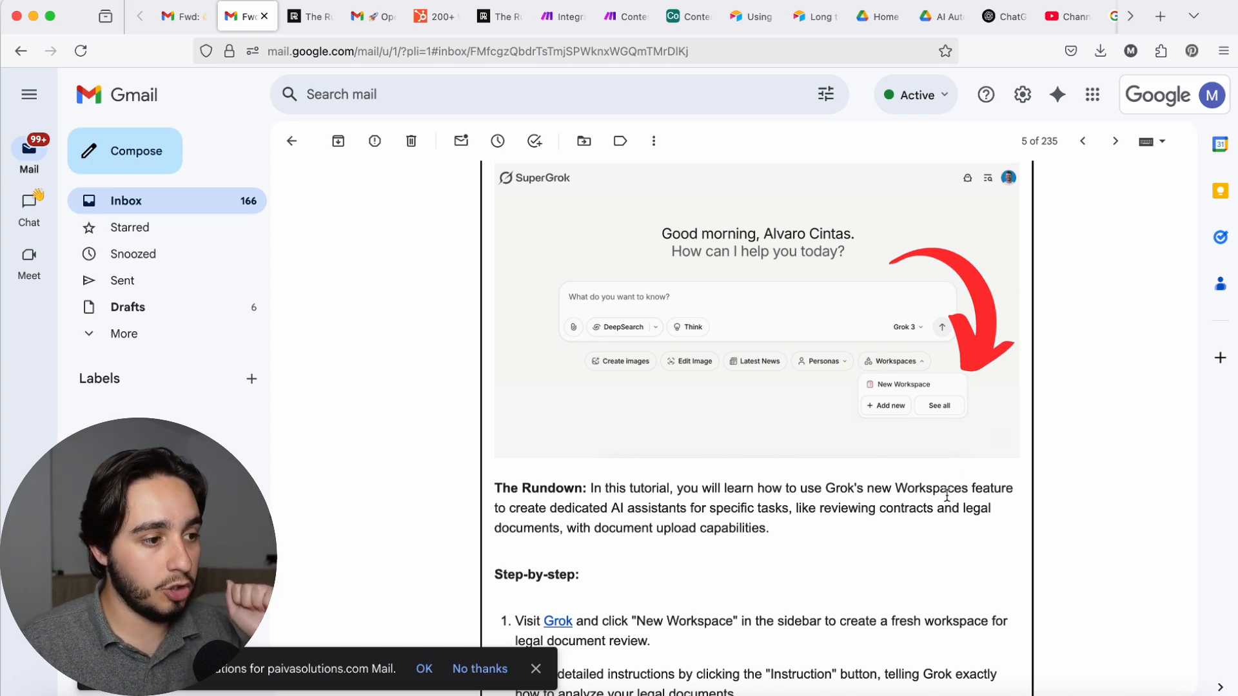
{"action": "scroll", "coordinate": [929, 599], "scroll_direction": "up", "scroll_amount": 2}
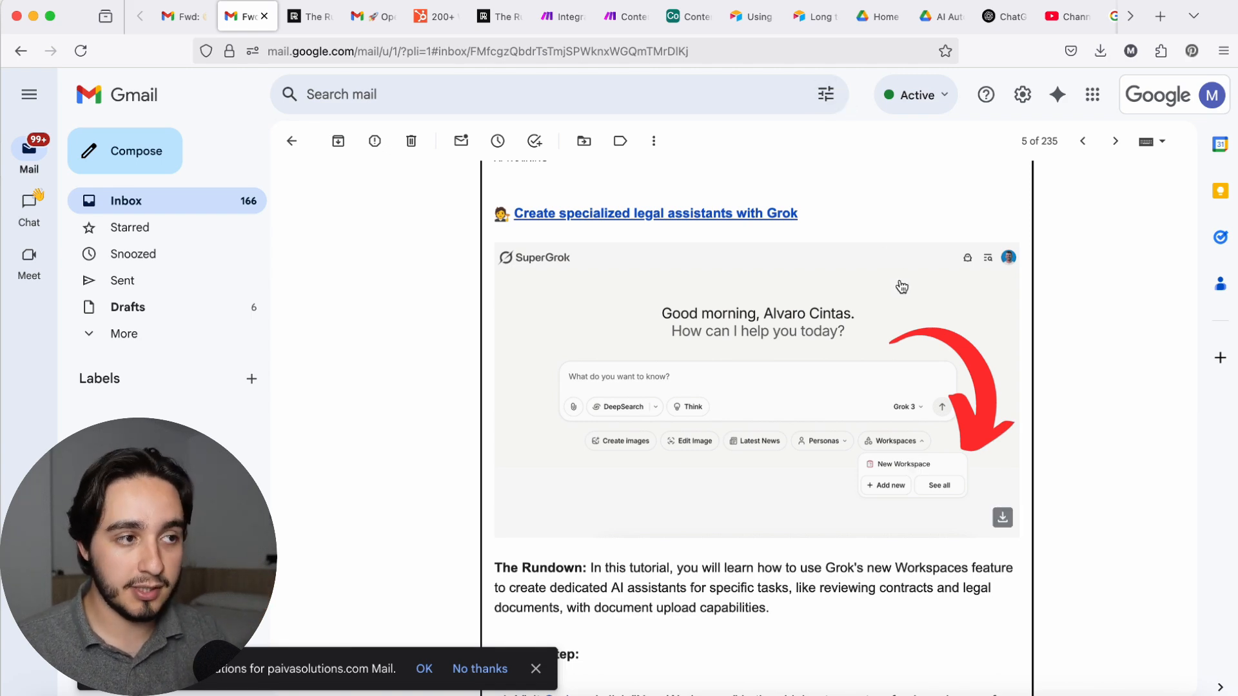
Step: Switch to Airtable's Workflow view and move the "Top 5 Legal Tasks Automatable with AI" card from Idea to Pre-Production
{"action": "left_click", "coordinate": [689, 16]}
{"action": "scroll", "coordinate": [361, 451], "scroll_direction": "down", "scroll_amount": 4}
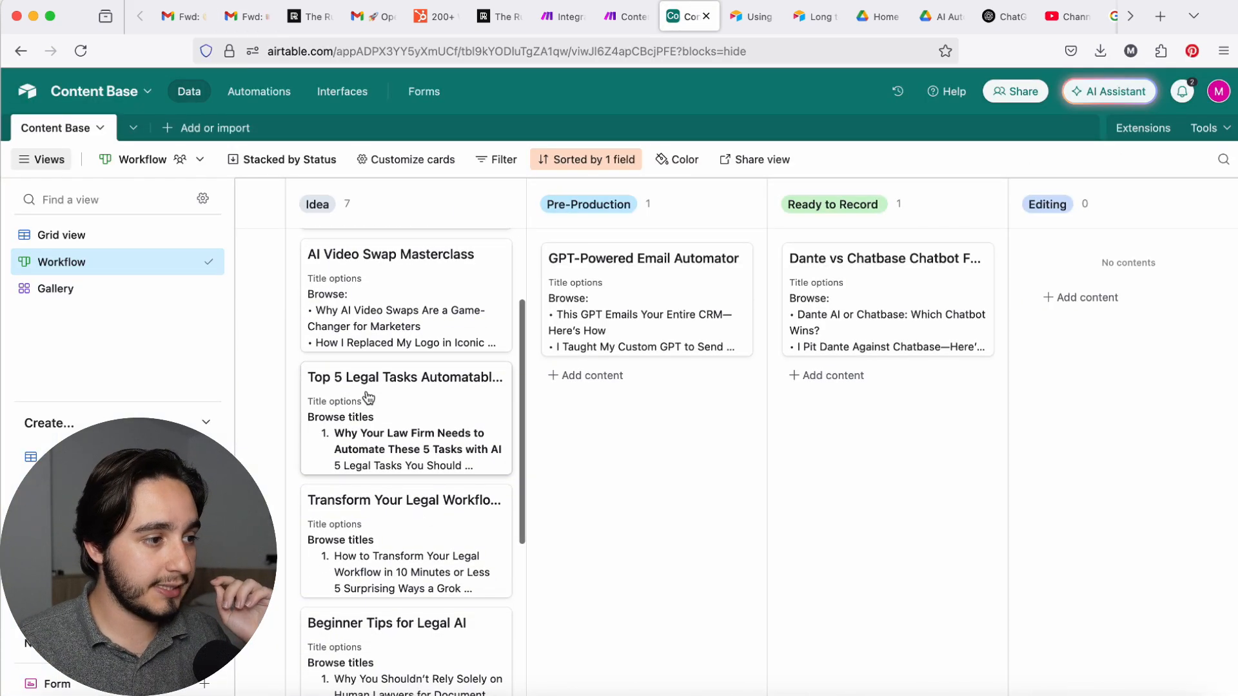
{"action": "left_click_drag", "start_coordinate": [368, 398], "coordinate": [637, 395]}
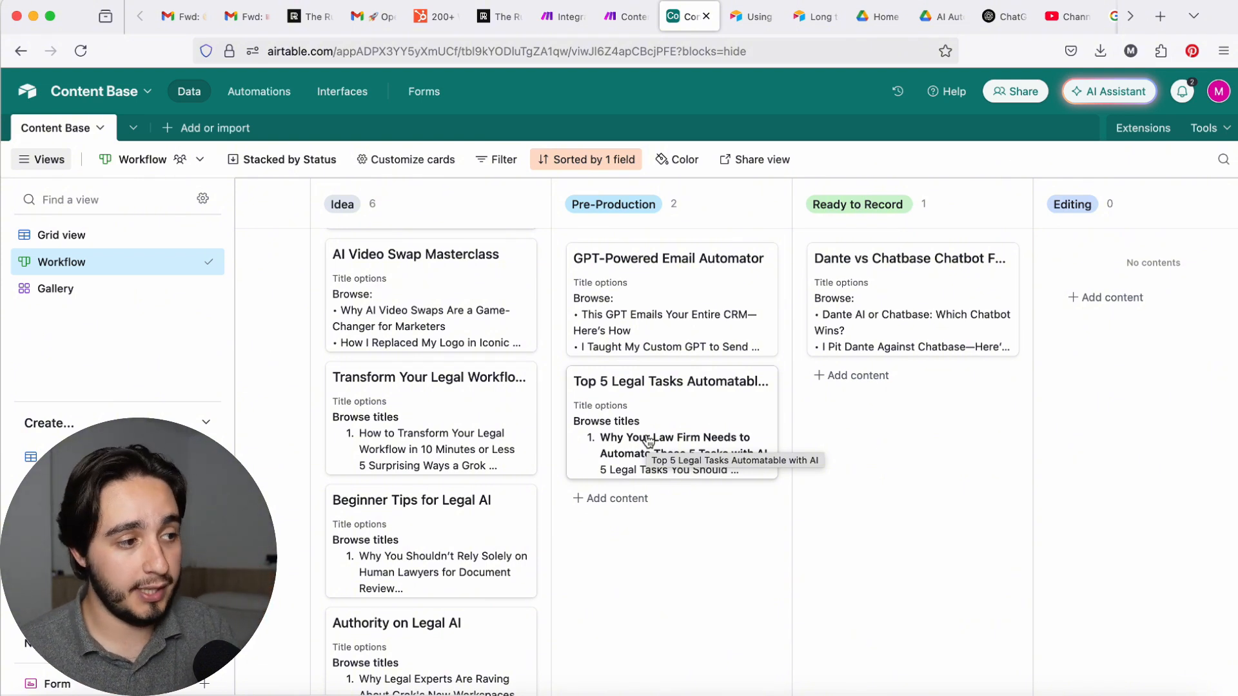
Step: Look through the remaining legal AI cards in the Idea stack
{"action": "scroll", "coordinate": [549, 374], "scroll_direction": "down", "scroll_amount": 3}
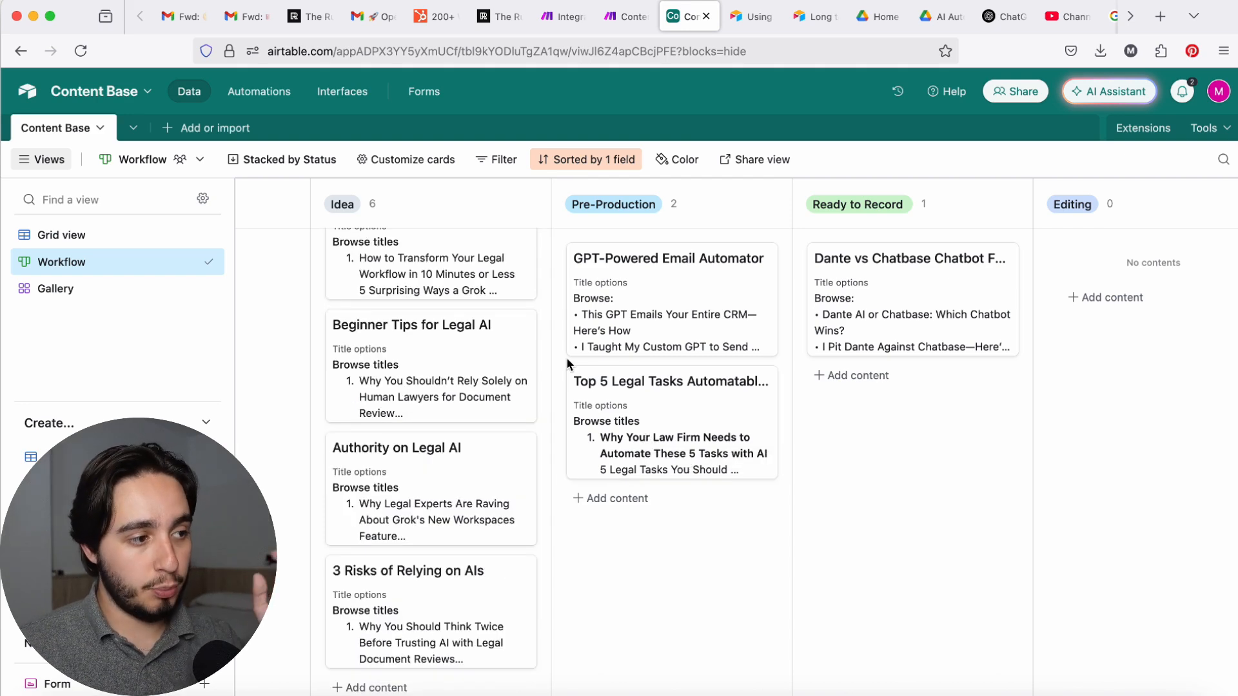
{"action": "scroll", "coordinate": [534, 352], "scroll_direction": "up", "scroll_amount": 5}
{"action": "scroll", "coordinate": [518, 361], "scroll_direction": "down", "scroll_amount": 5}
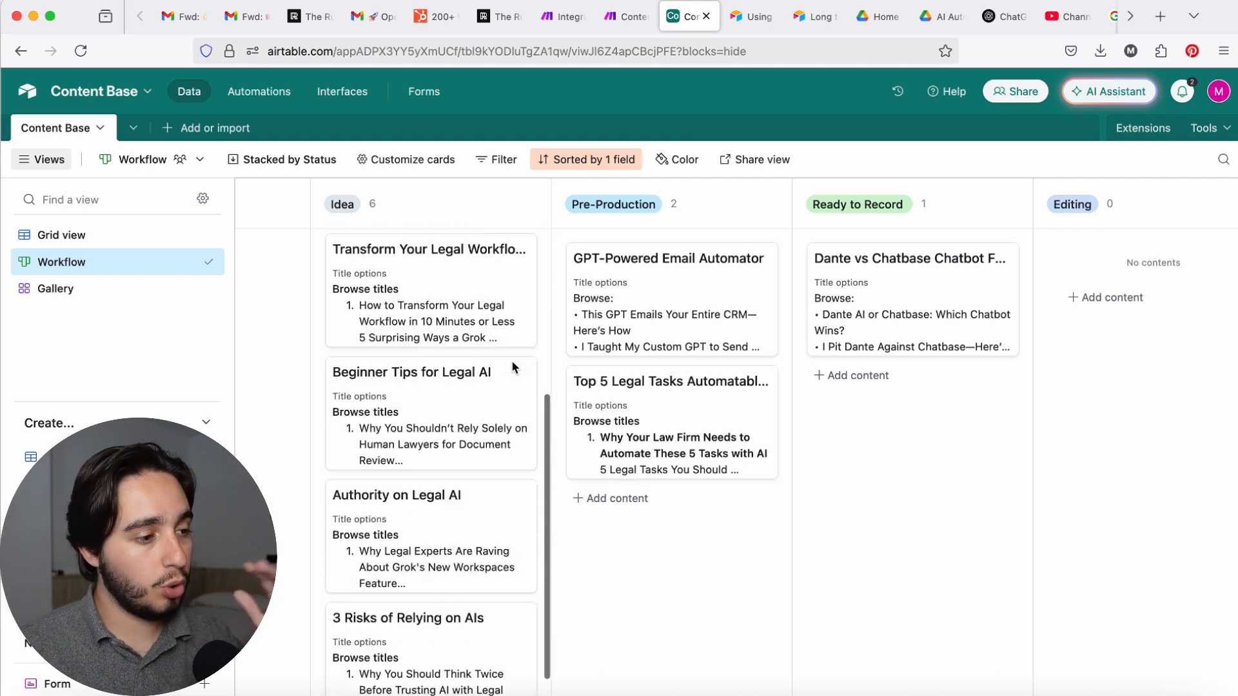
{"action": "scroll", "coordinate": [457, 342], "scroll_direction": "up", "scroll_amount": 2}
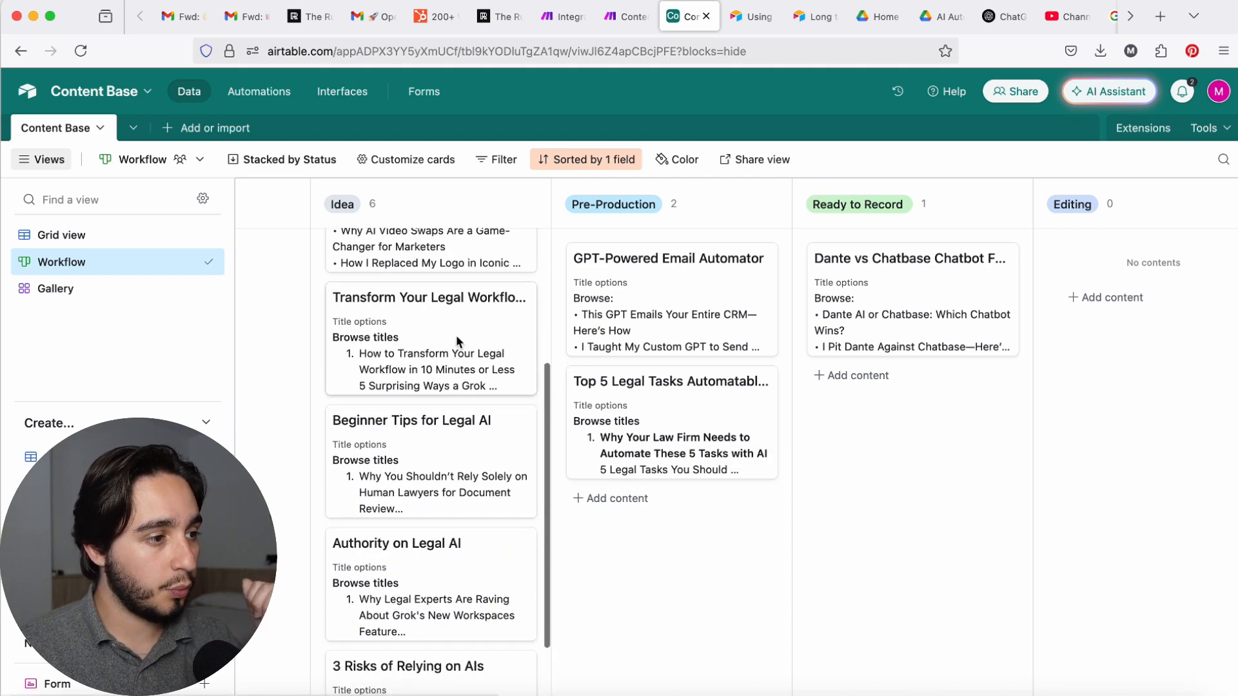
Step: Open the "Beginner Tips for Legal AI" card in the Idea stack and delete its record
{"action": "left_click", "coordinate": [421, 458]}
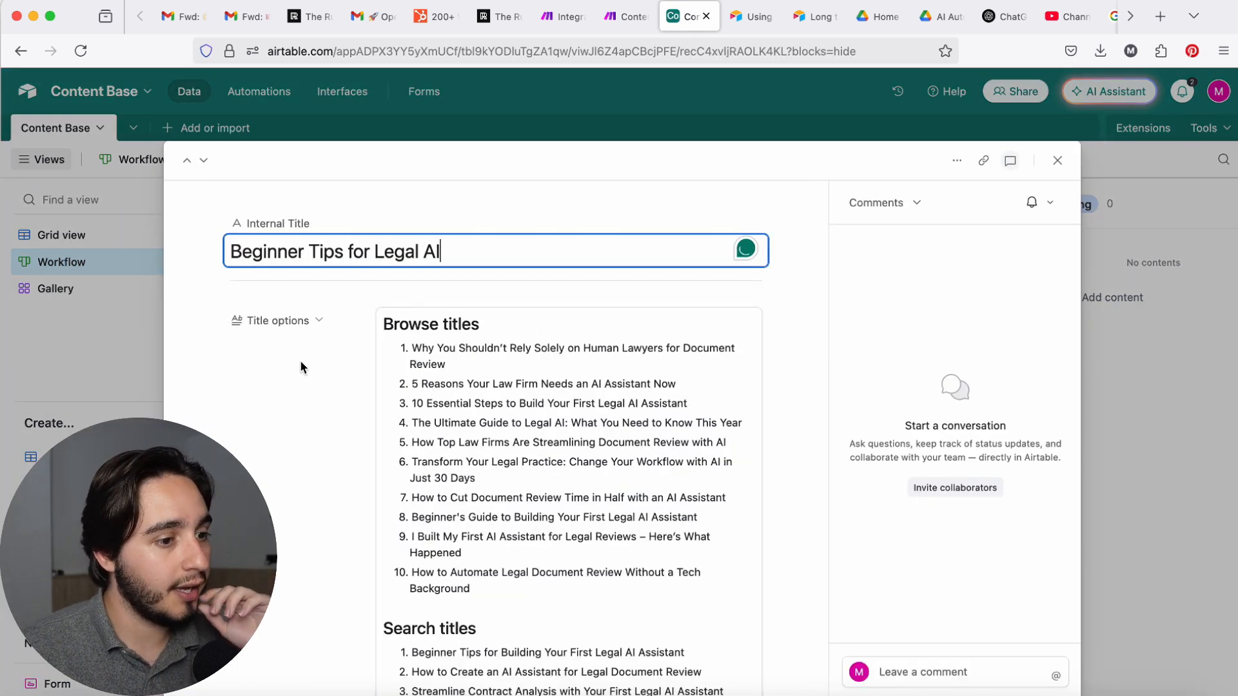
{"action": "left_click", "coordinate": [957, 161]}
{"action": "left_click", "coordinate": [880, 285]}
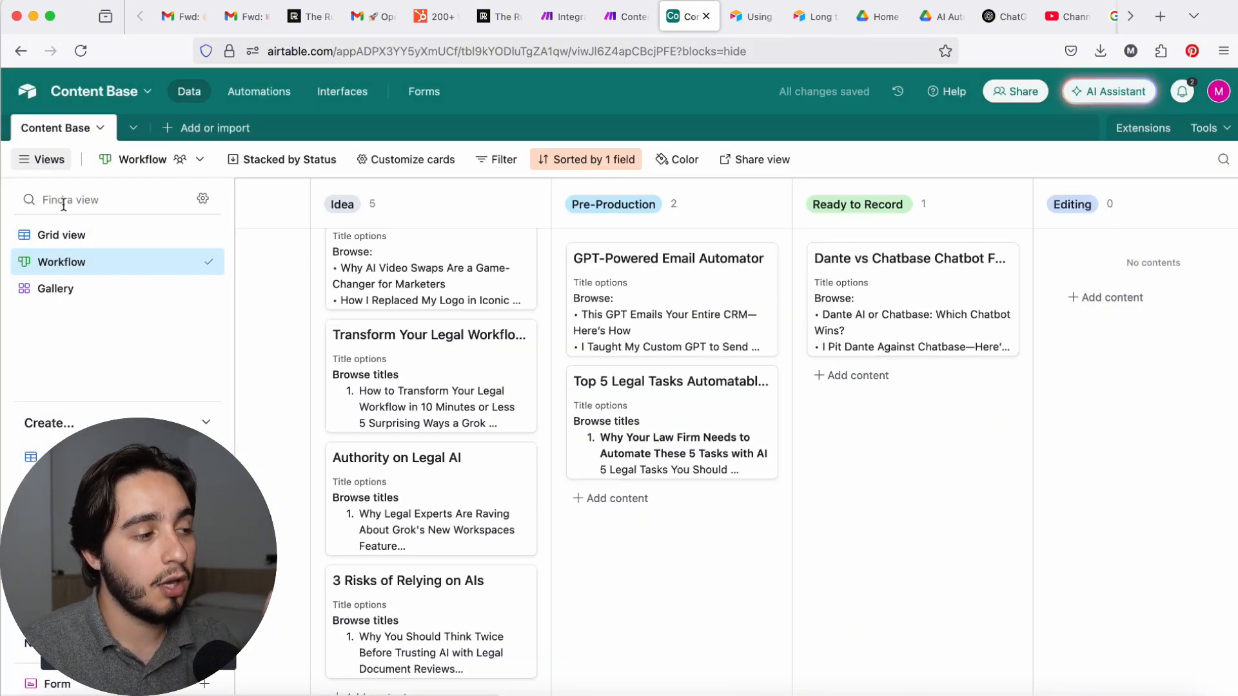
Step: In Grid view, delete the "3 Risks of Relying on AIs", "Transform Your Legal Workflow" and "Authority on Legal AI" records together
{"action": "left_click", "coordinate": [94, 240]}
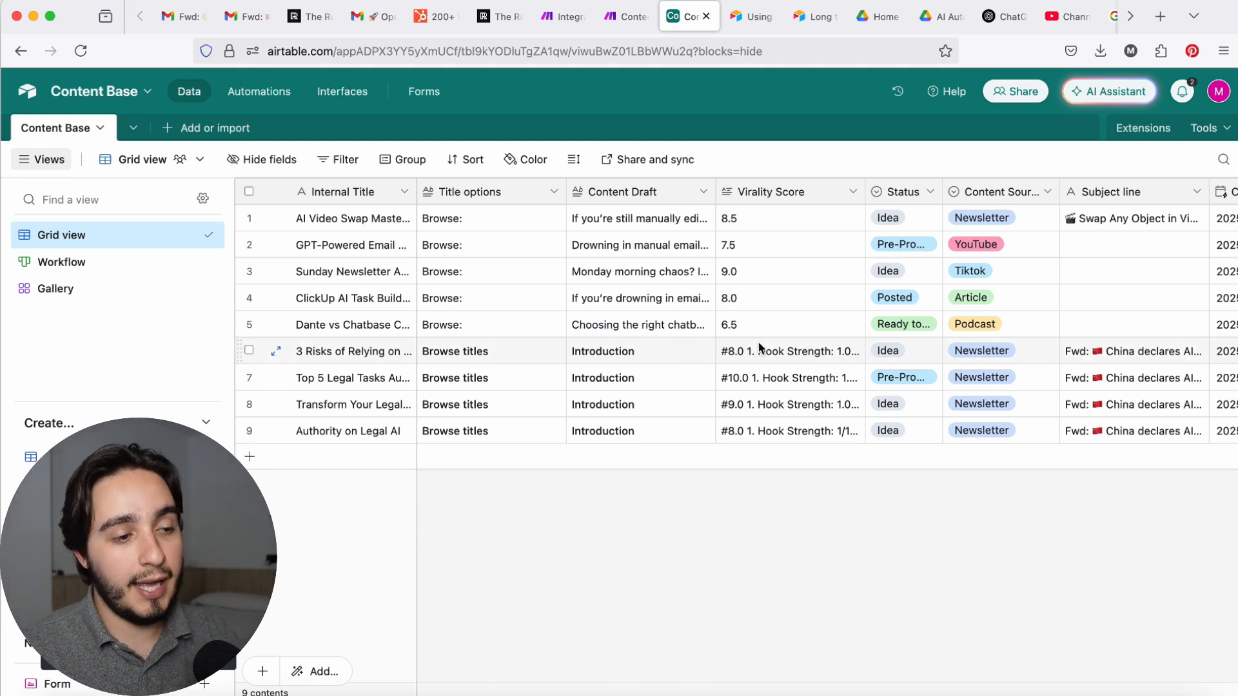
{"action": "left_click", "coordinate": [249, 351]}
{"action": "left_click", "coordinate": [249, 404]}
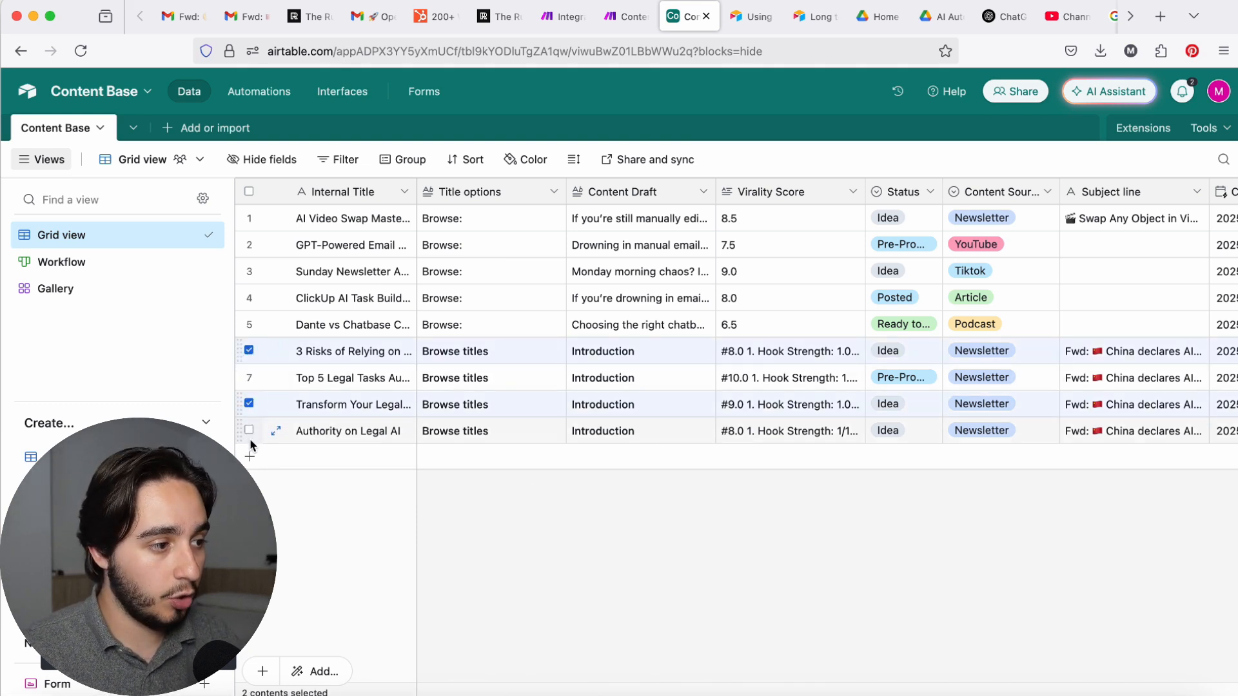
{"action": "left_click", "coordinate": [249, 431]}
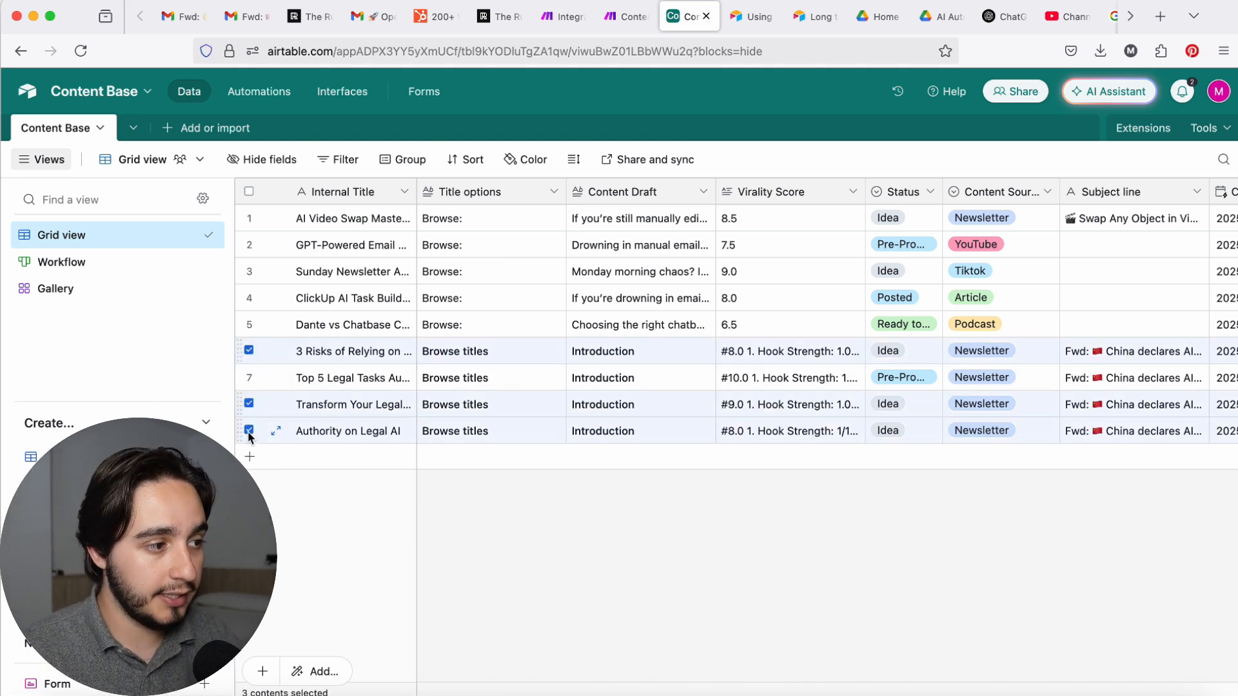
{"action": "right_click", "coordinate": [296, 404]}
{"action": "left_click", "coordinate": [348, 470]}
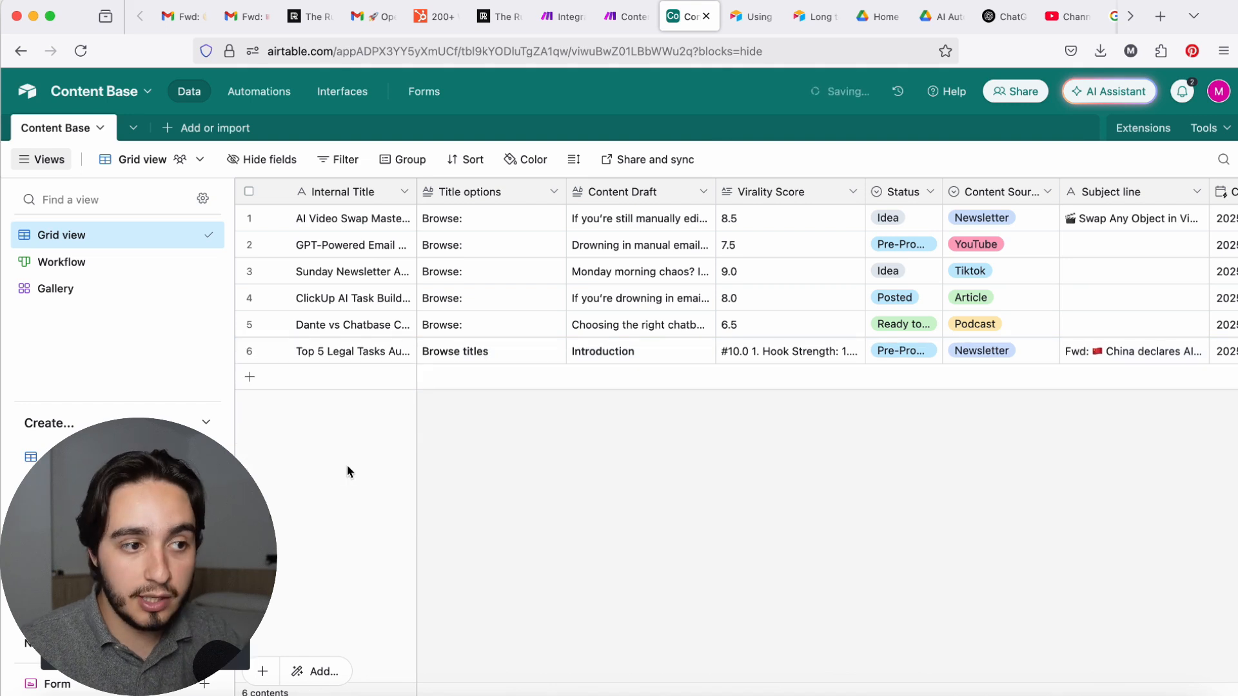